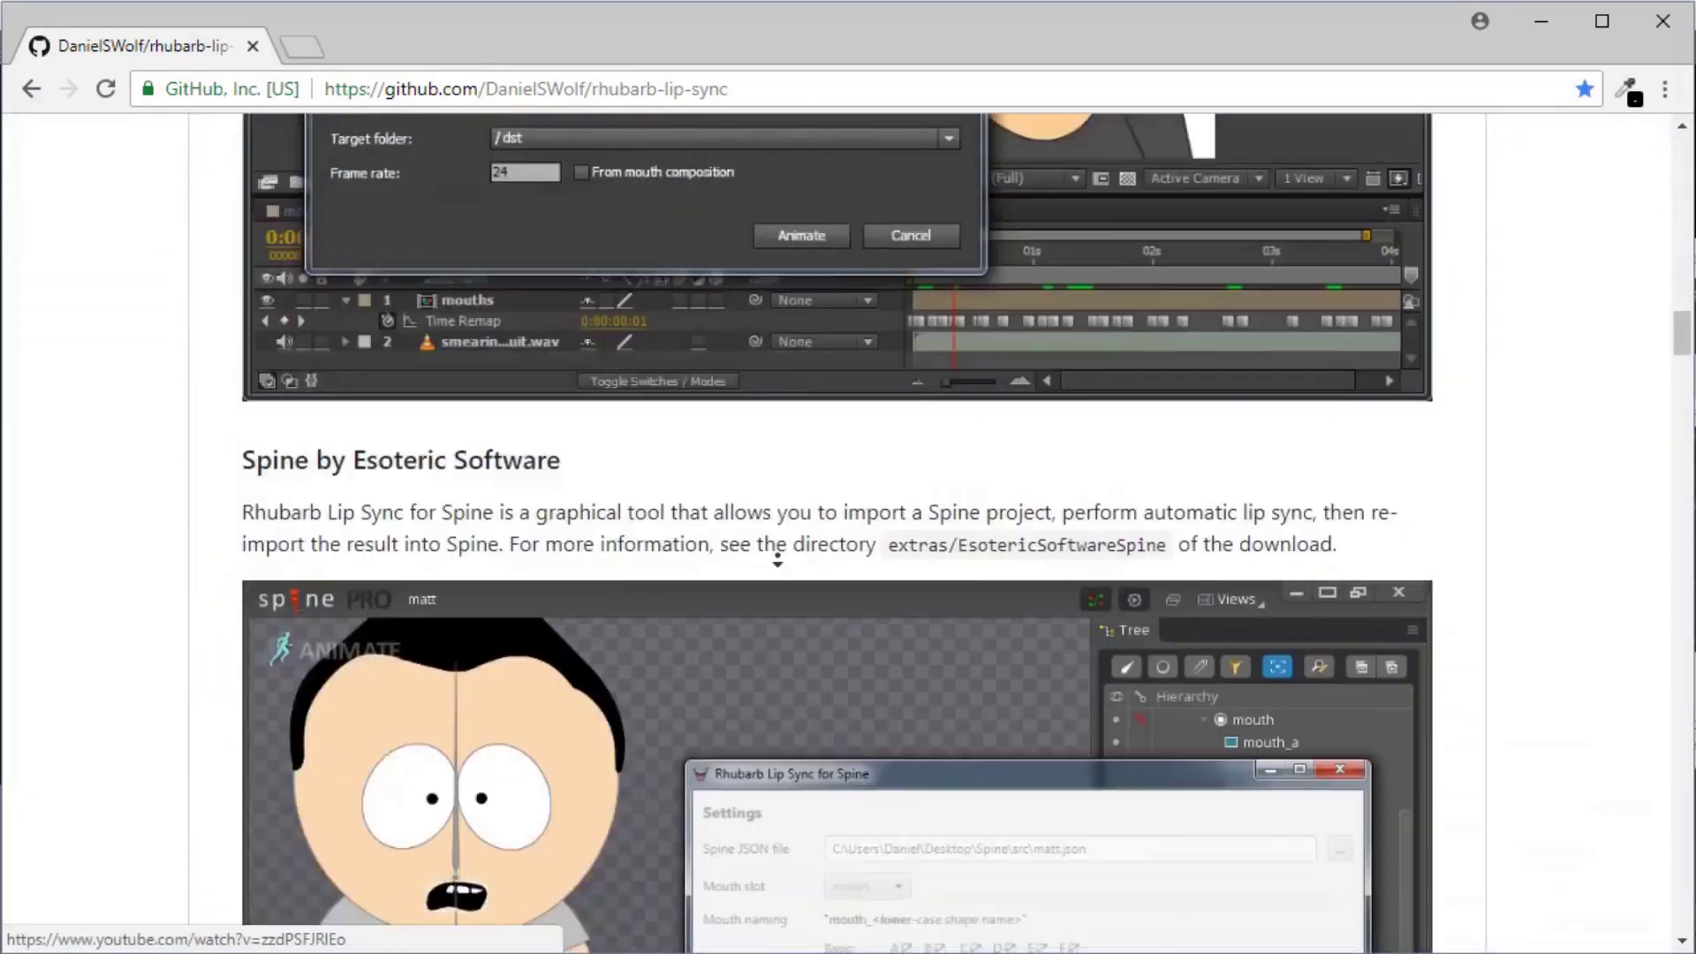
{"action": "scroll", "coordinate": [777, 558], "scroll_direction": "down", "scroll_amount": 20}
Download and extract rhubarb-lip-sync-1.7.2-win32.zip, then download the blender-rhubarb-lipsync add-on as a ZIP
{"action": "left_click", "coordinate": [518, 610]}
{"action": "left_click", "coordinate": [689, 500]}
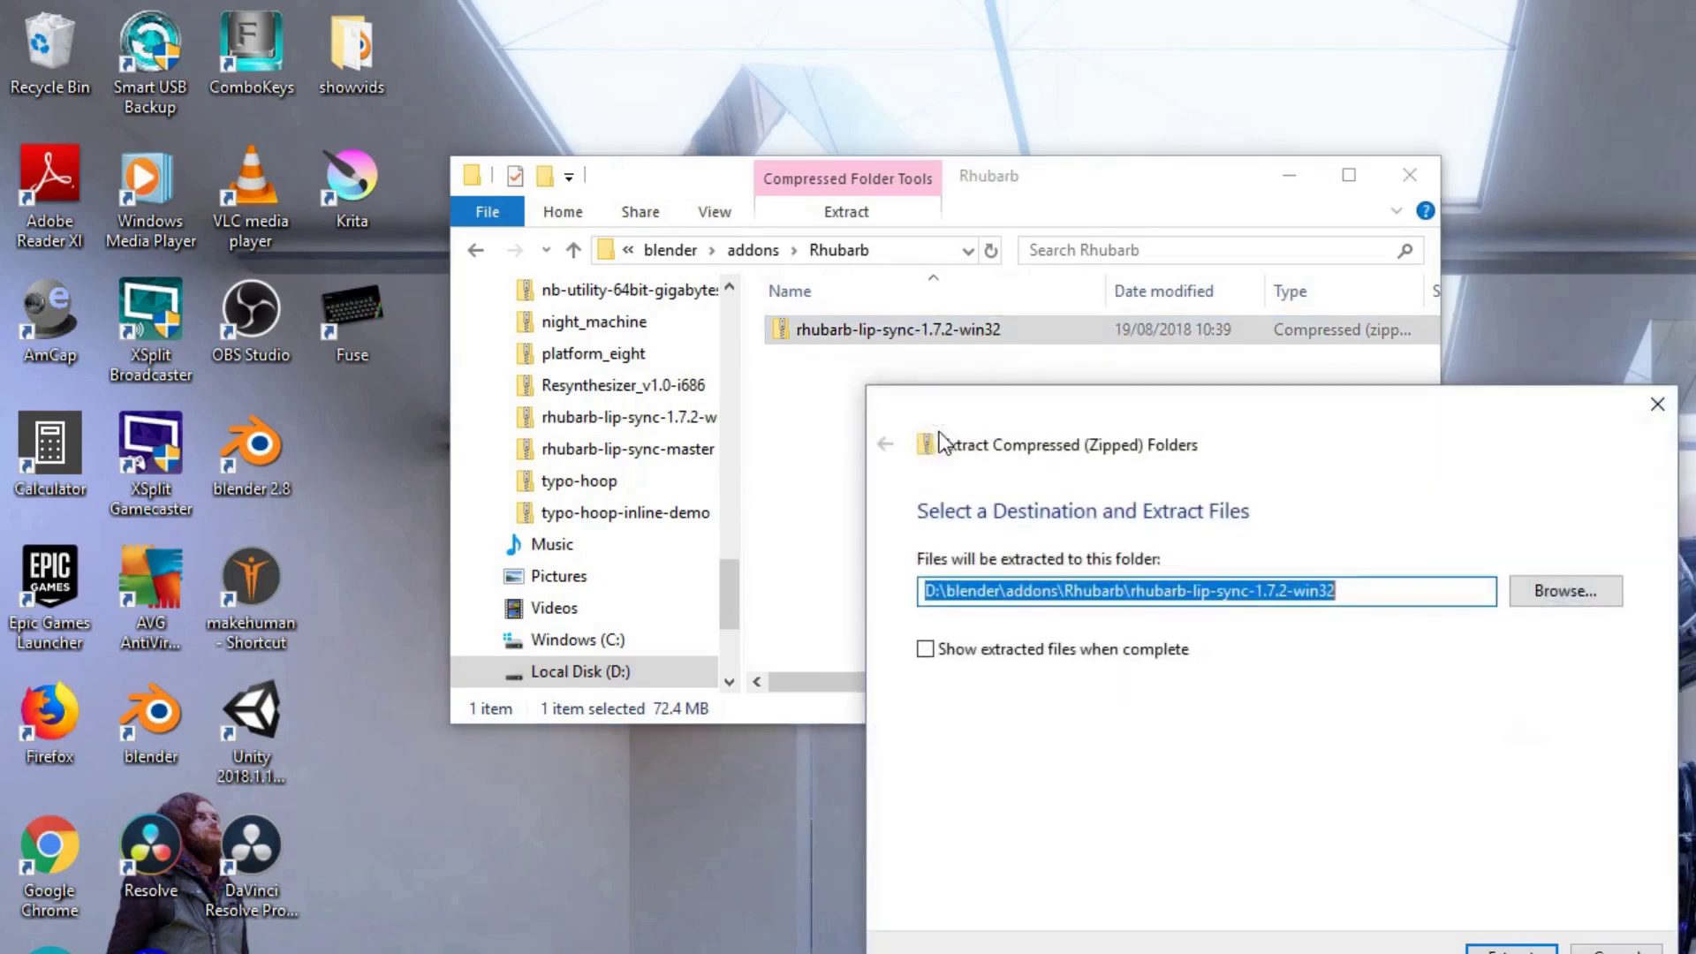
{"action": "left_click", "coordinate": [1511, 949]}
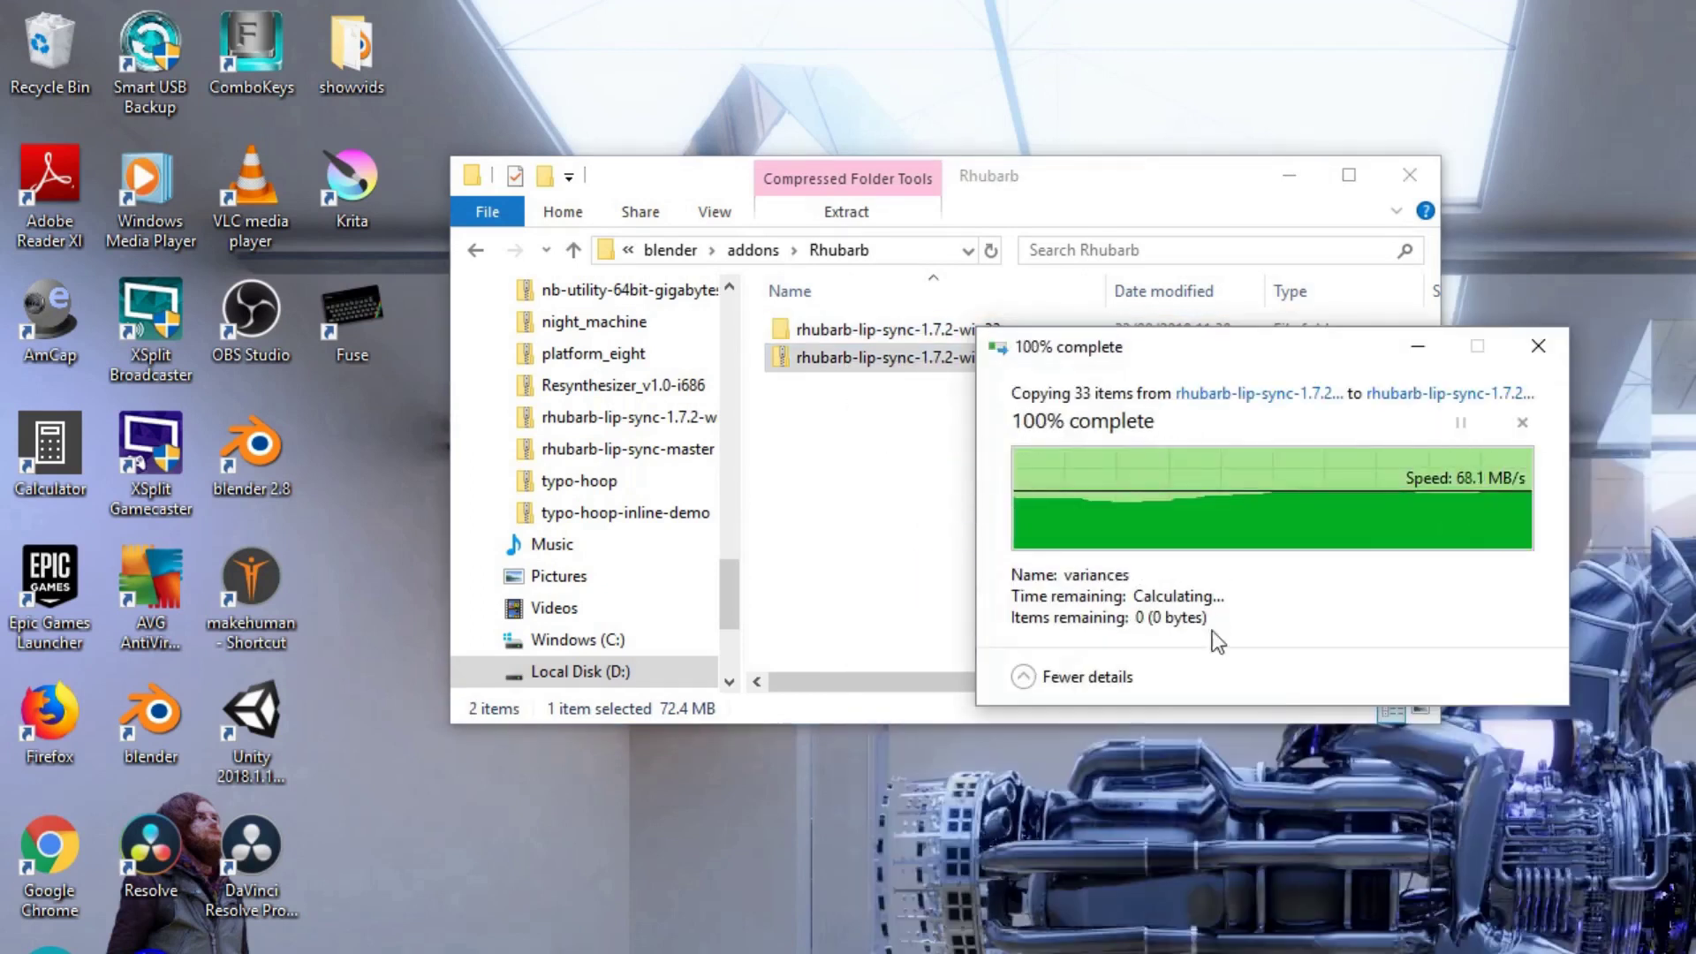
{"action": "double_click", "coordinate": [868, 341]}
{"action": "double_click", "coordinate": [869, 341]}
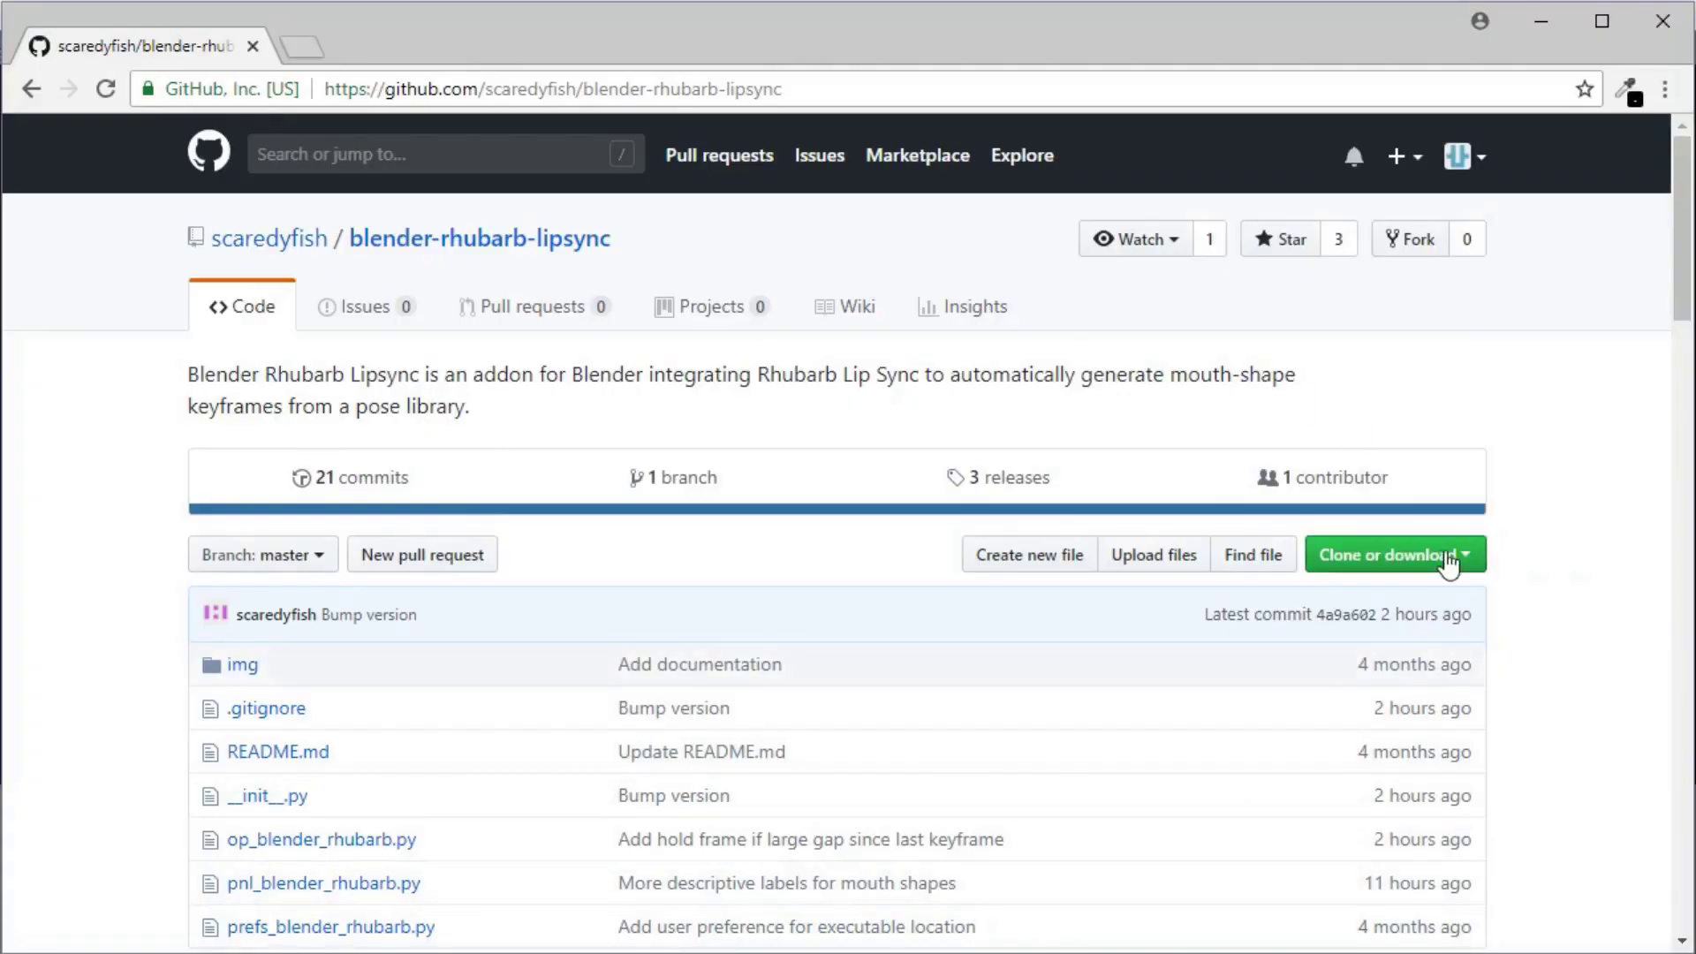
{"action": "left_click", "coordinate": [1436, 555]}
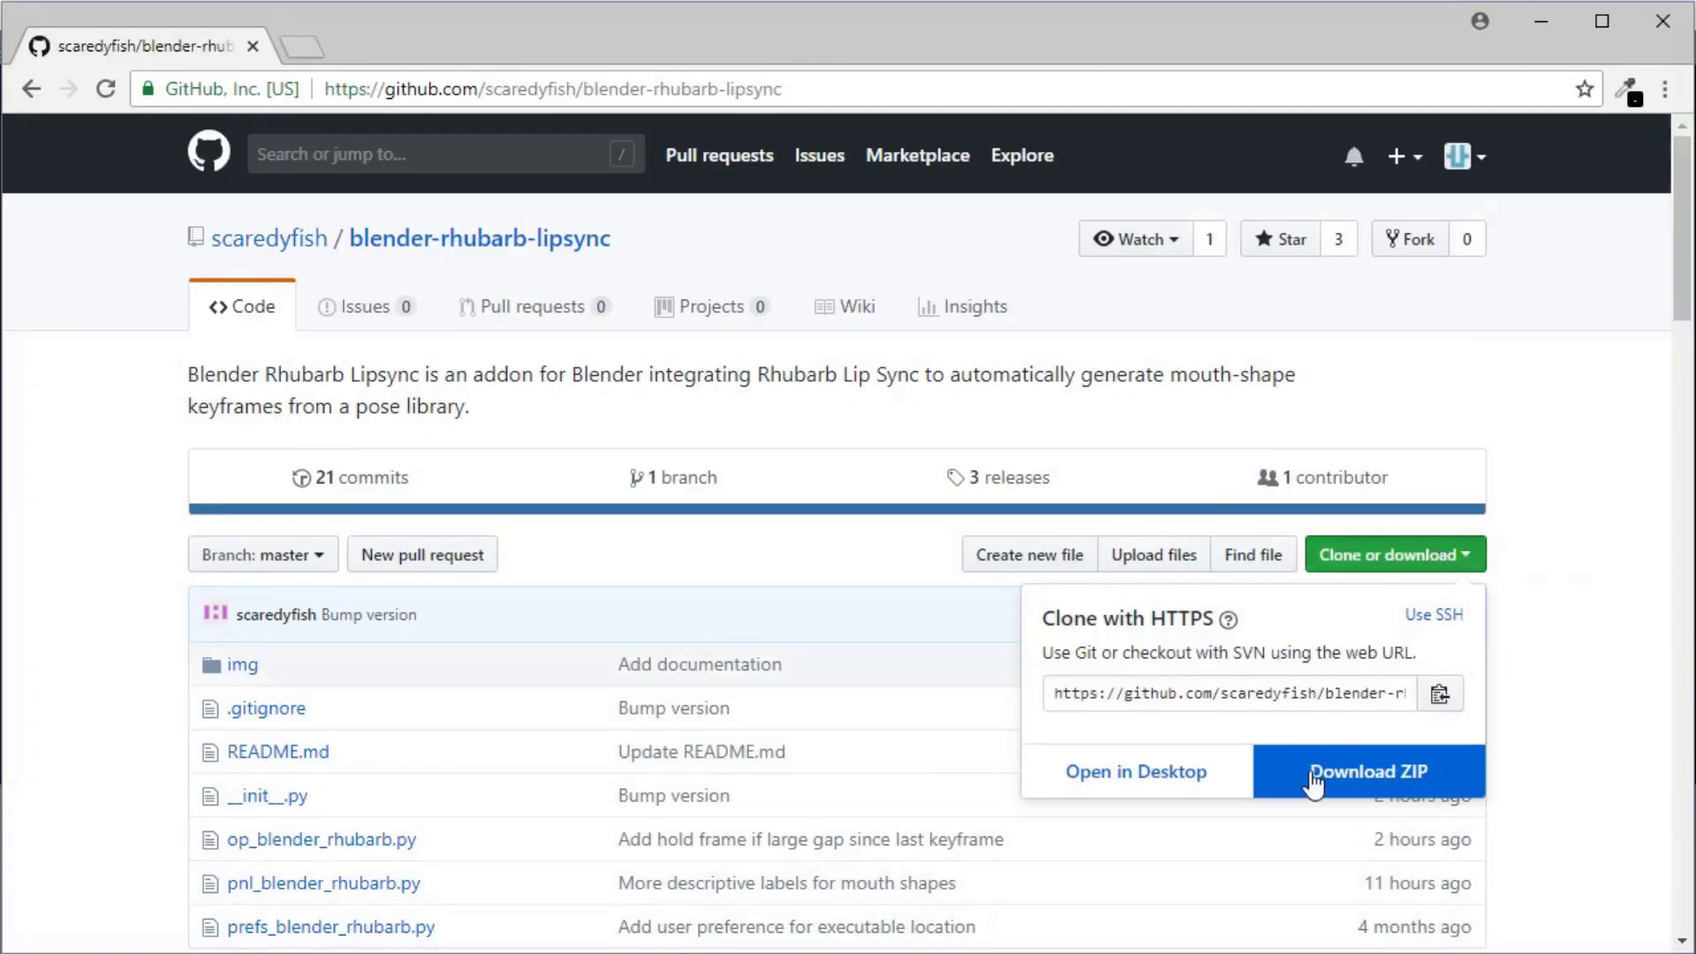
{"action": "left_click", "coordinate": [1316, 777]}
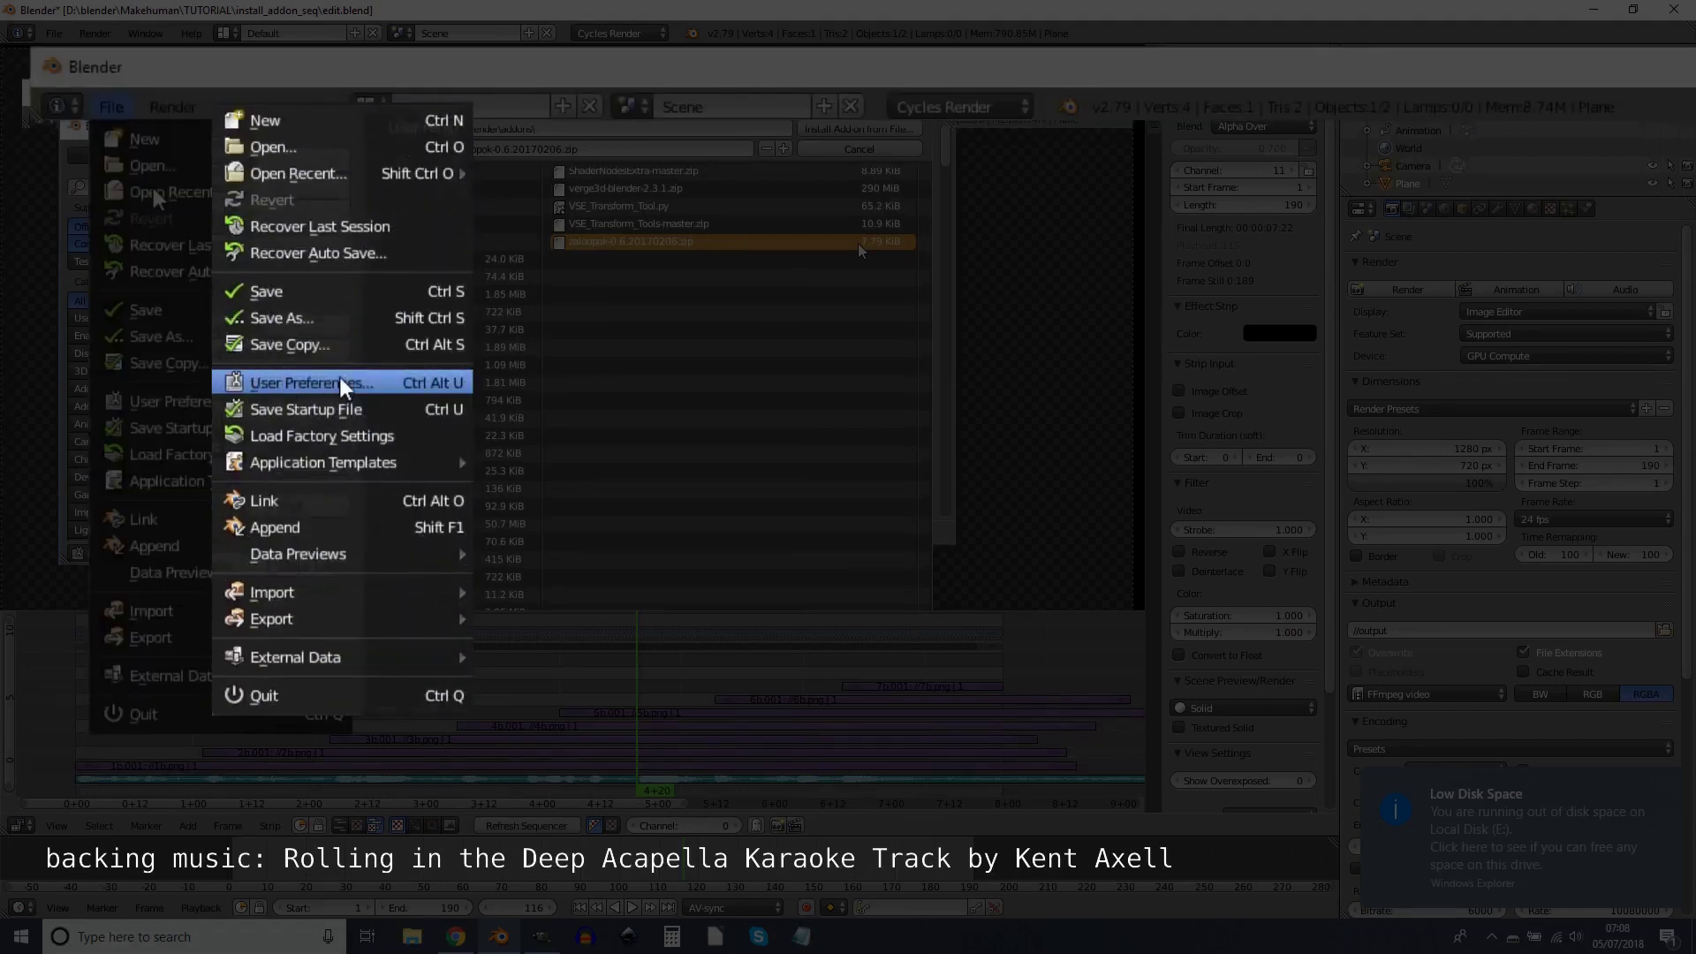
Install the Rhubarb Lipsync add-on from its zip file and enable it in User Preferences
{"action": "left_click", "coordinate": [342, 387]}
{"action": "left_click", "coordinate": [580, 157]}
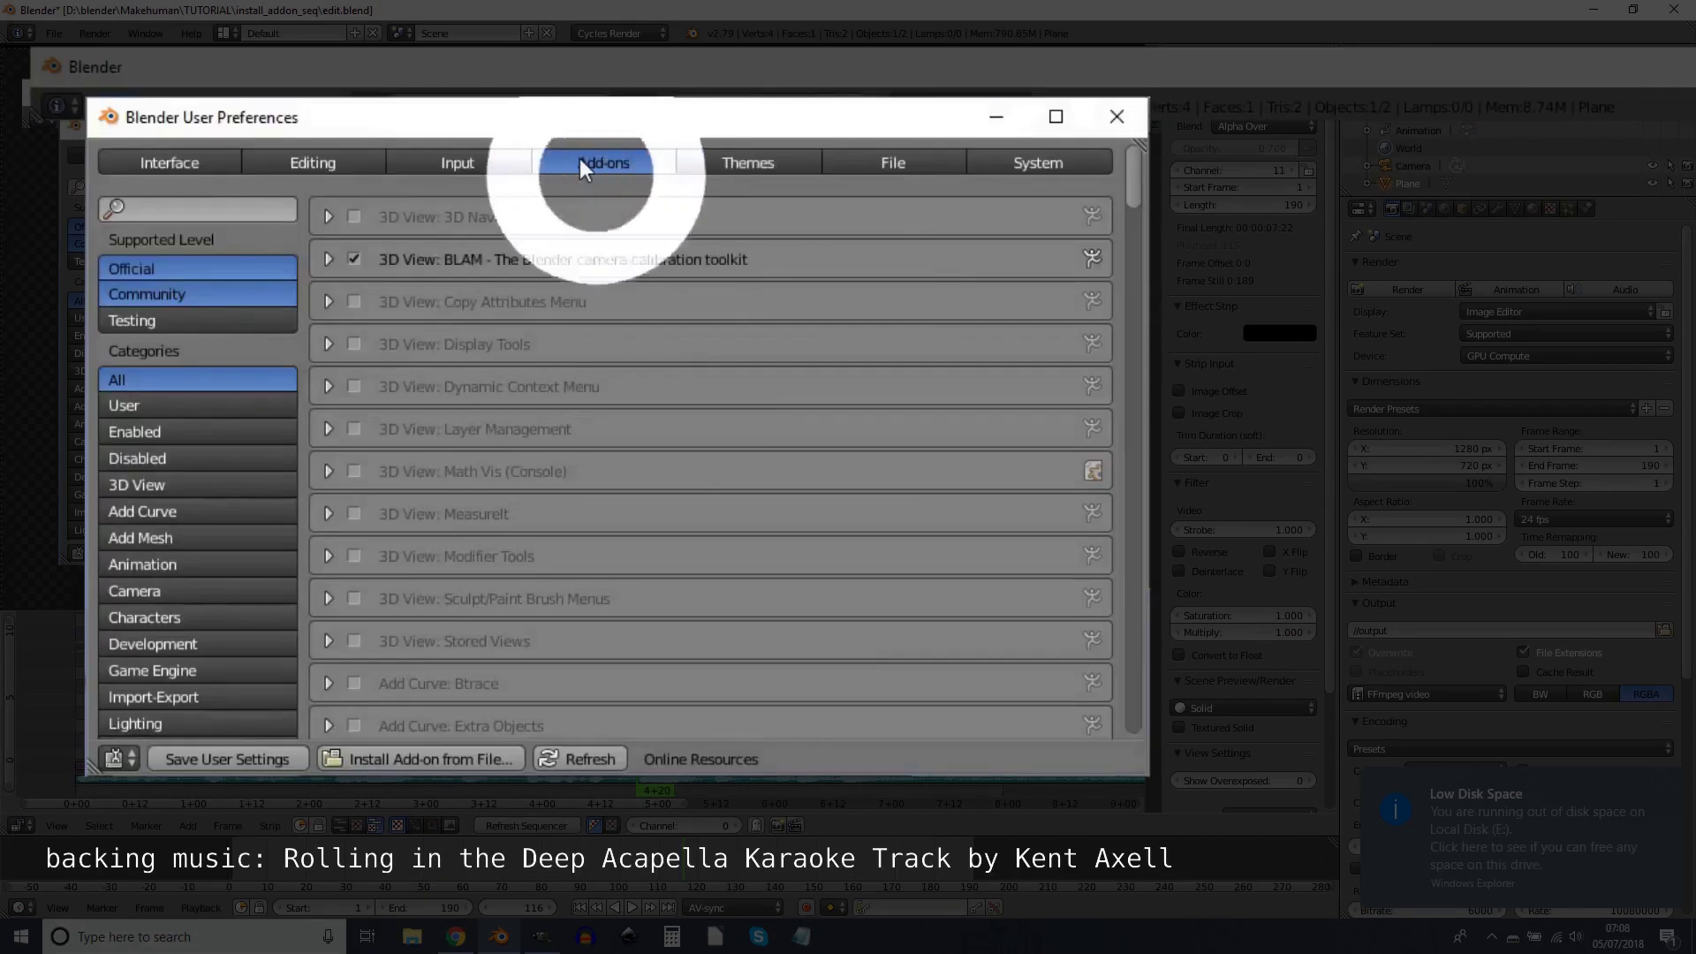
{"action": "left_click", "coordinate": [698, 726]}
{"action": "left_click", "coordinate": [1285, 294]}
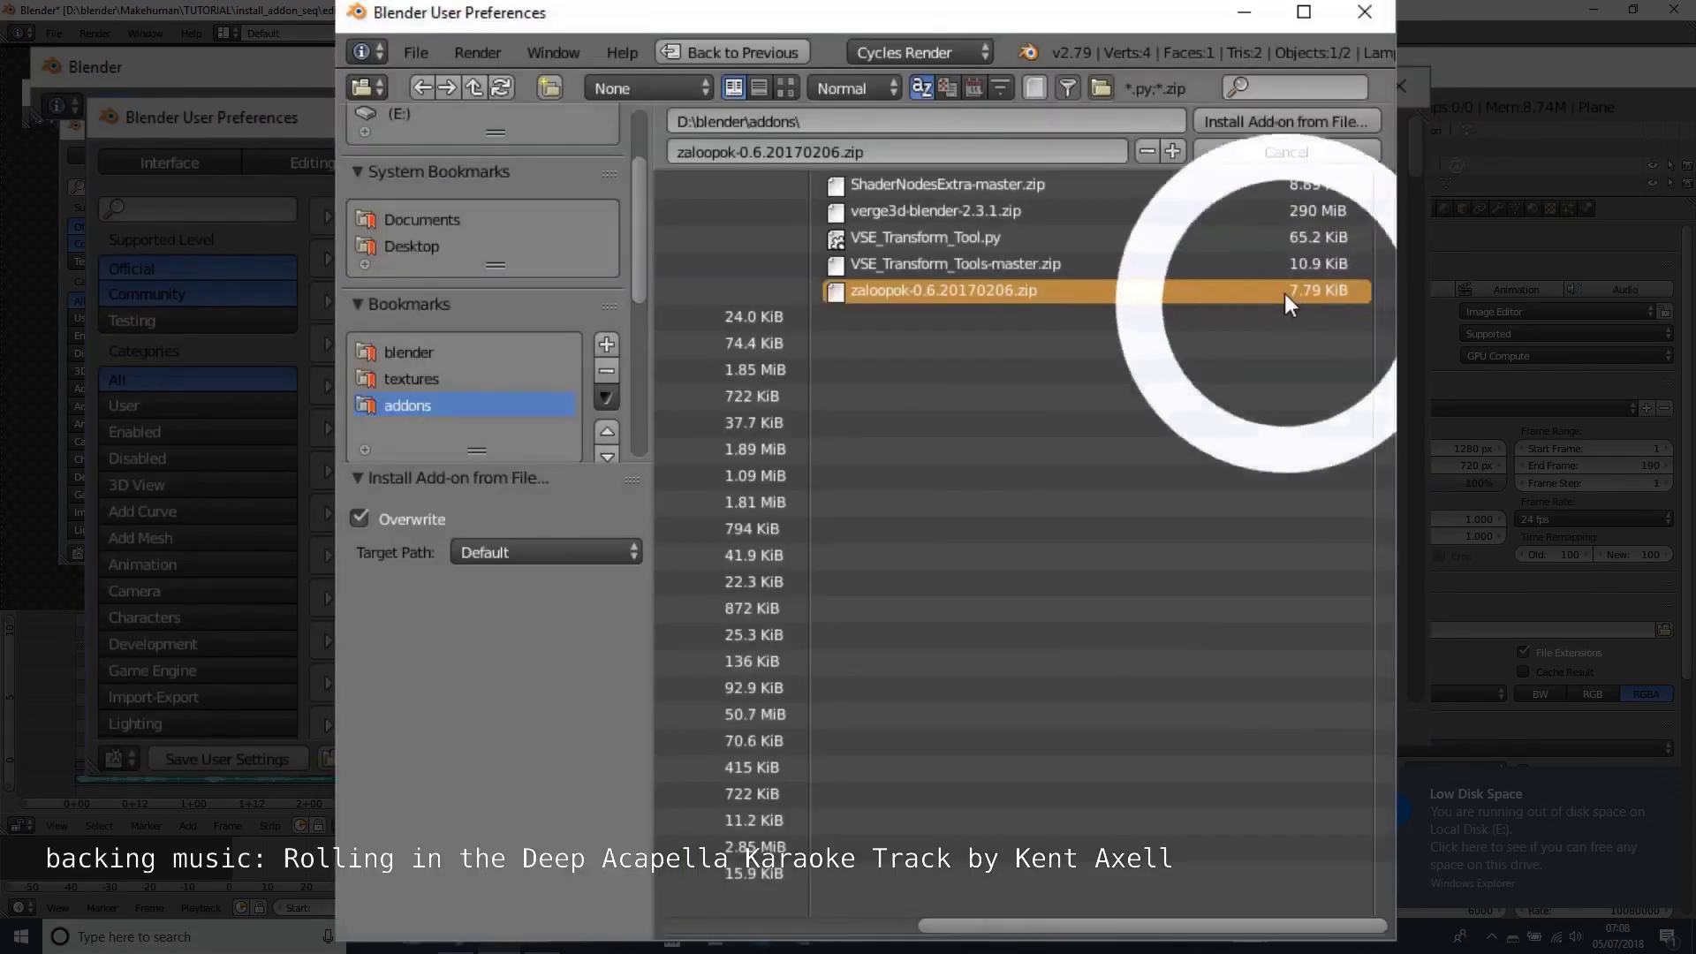
{"action": "left_click", "coordinate": [615, 238]}
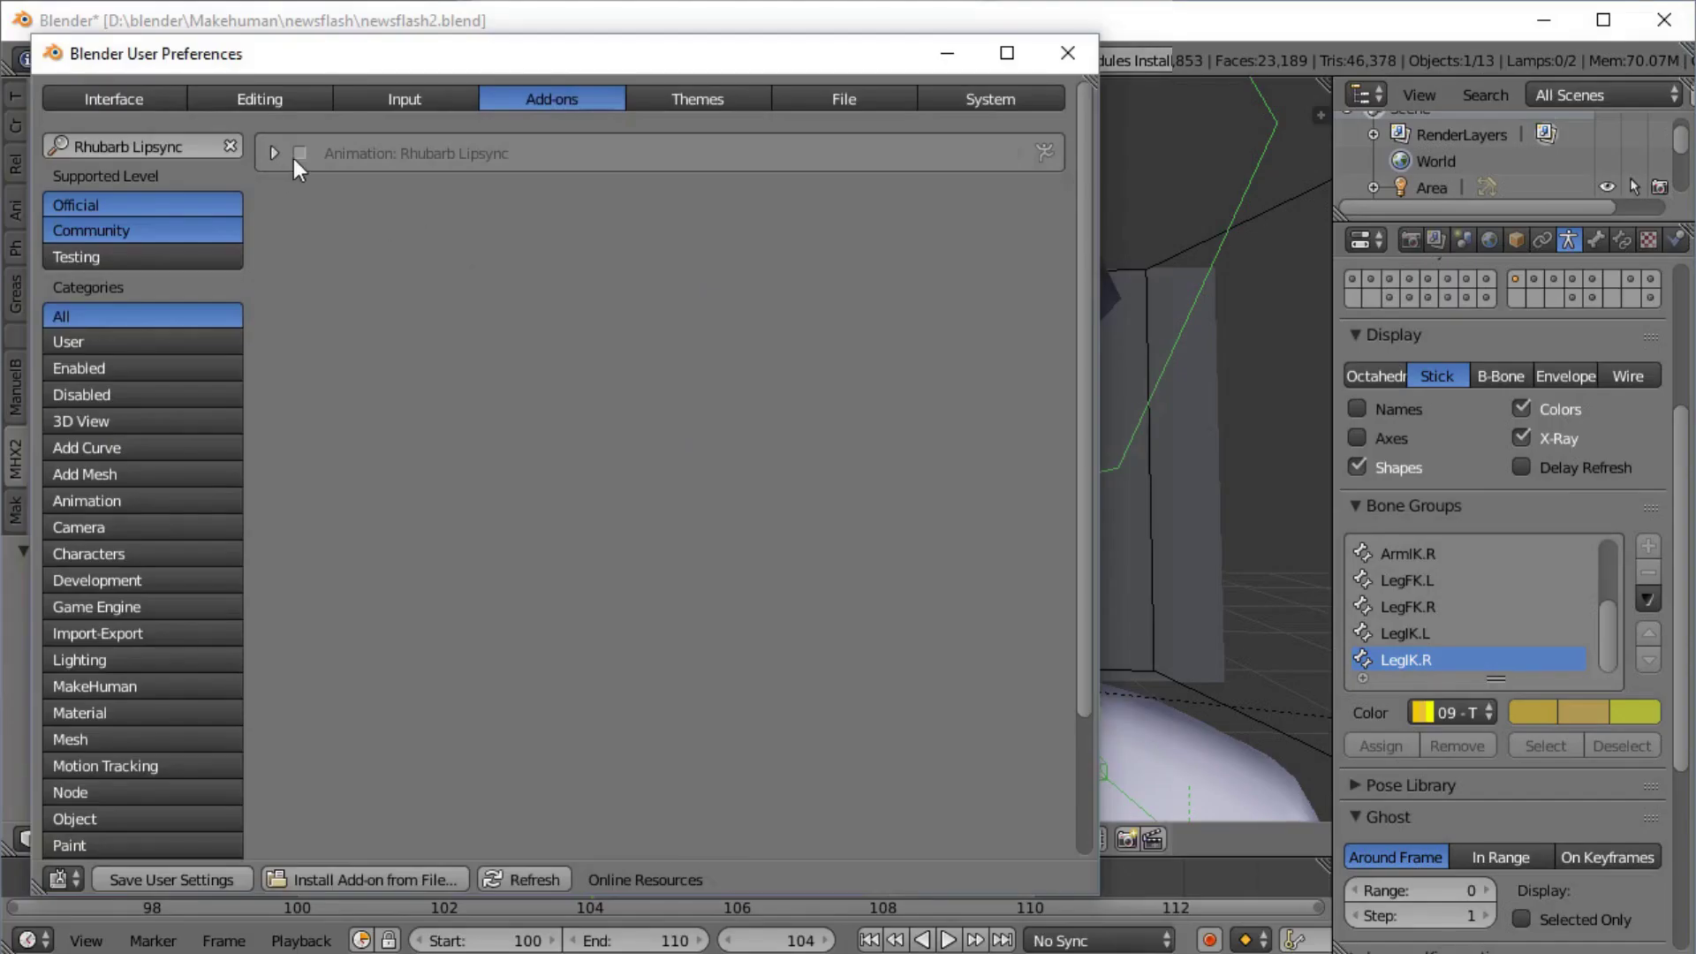
{"action": "left_click", "coordinate": [300, 154]}
{"action": "left_click", "coordinate": [275, 152]}
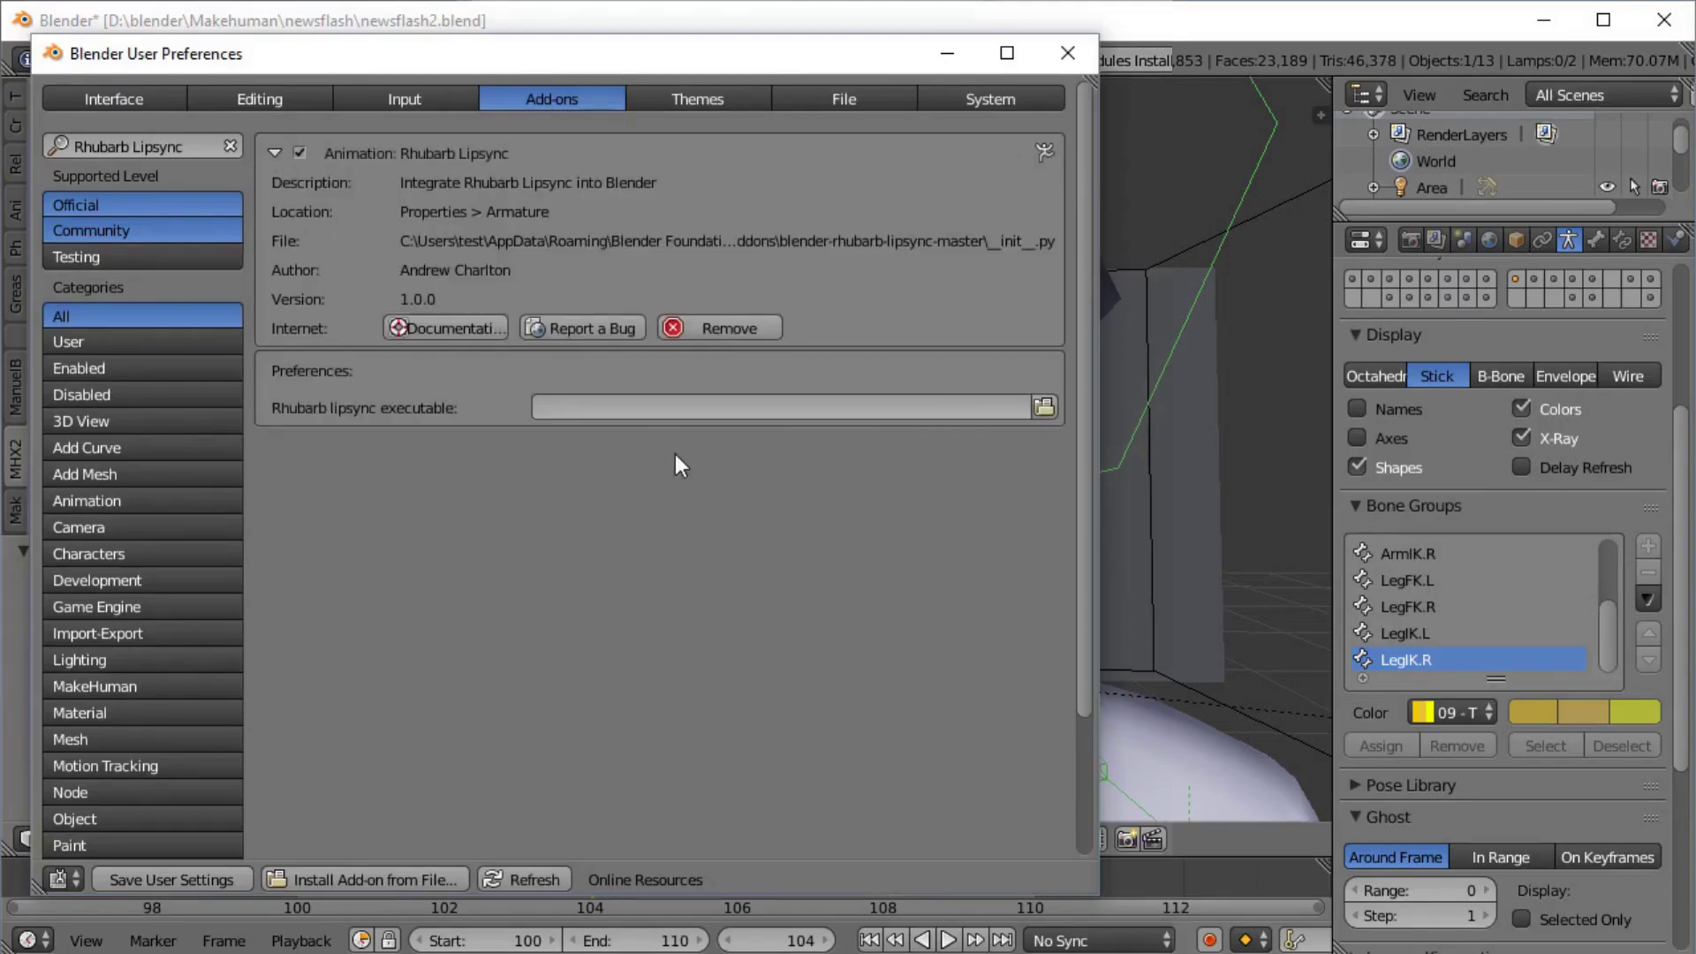
Point the add-on's executable path to rhubarb.exe in the 1.7.2-win32 folder and save user settings
{"action": "left_click", "coordinate": [1044, 406]}
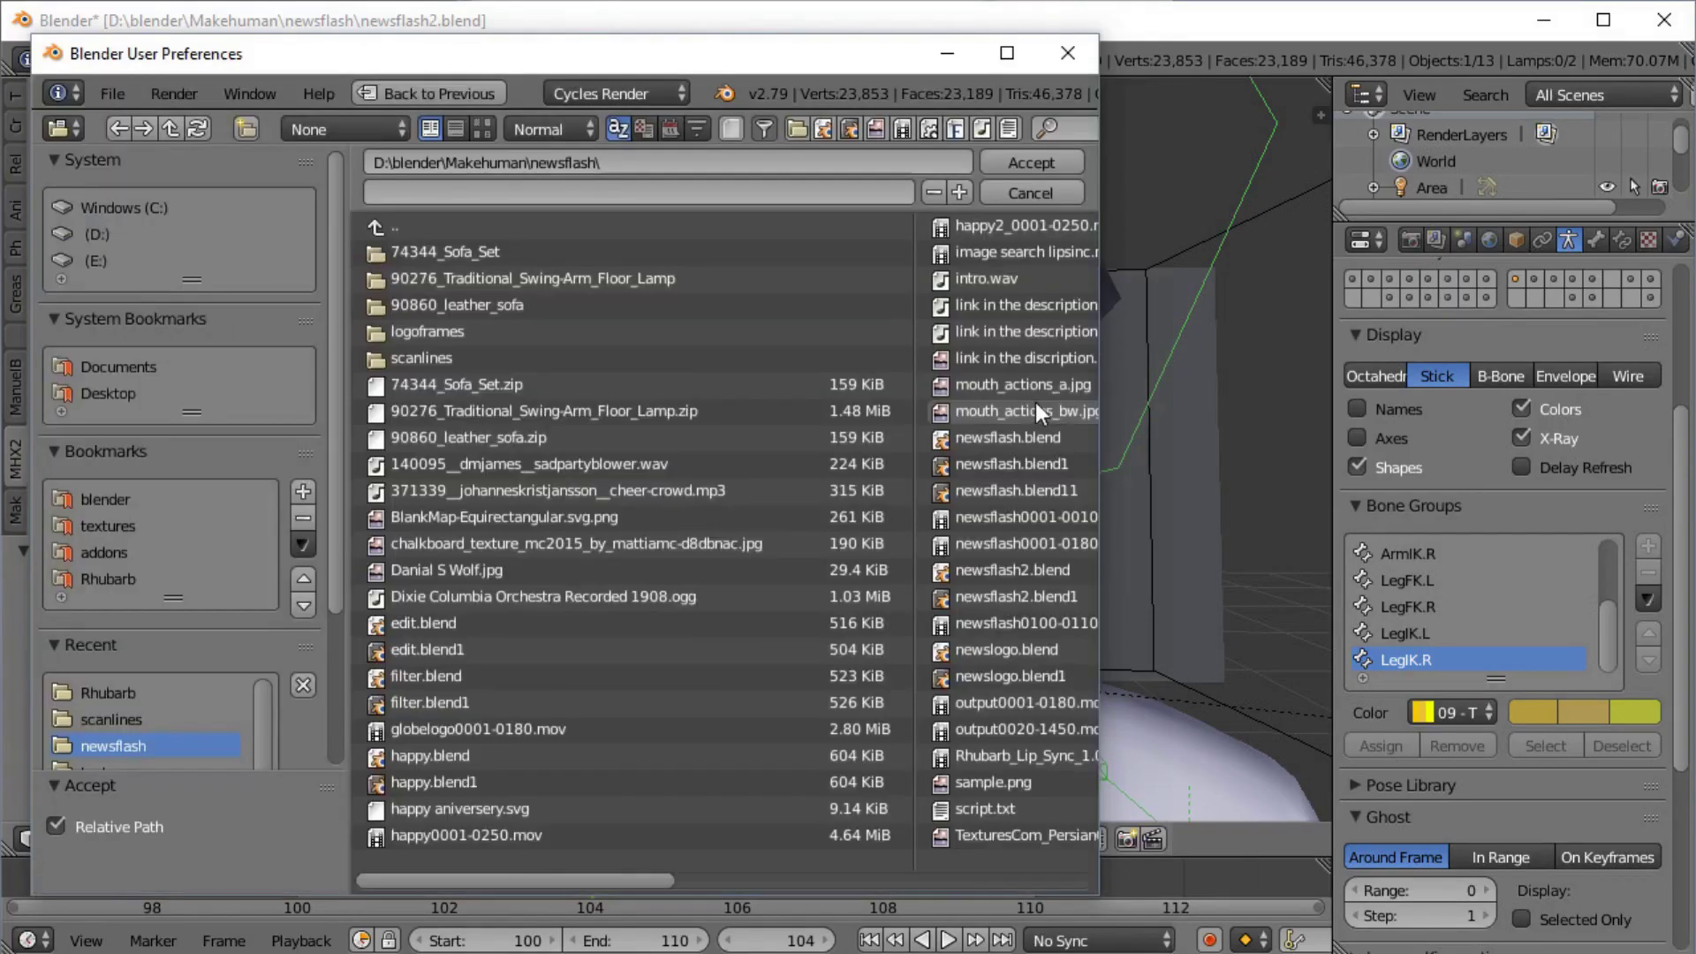
{"action": "left_click", "coordinate": [87, 582]}
{"action": "left_click", "coordinate": [484, 251]}
{"action": "left_click", "coordinate": [481, 251]}
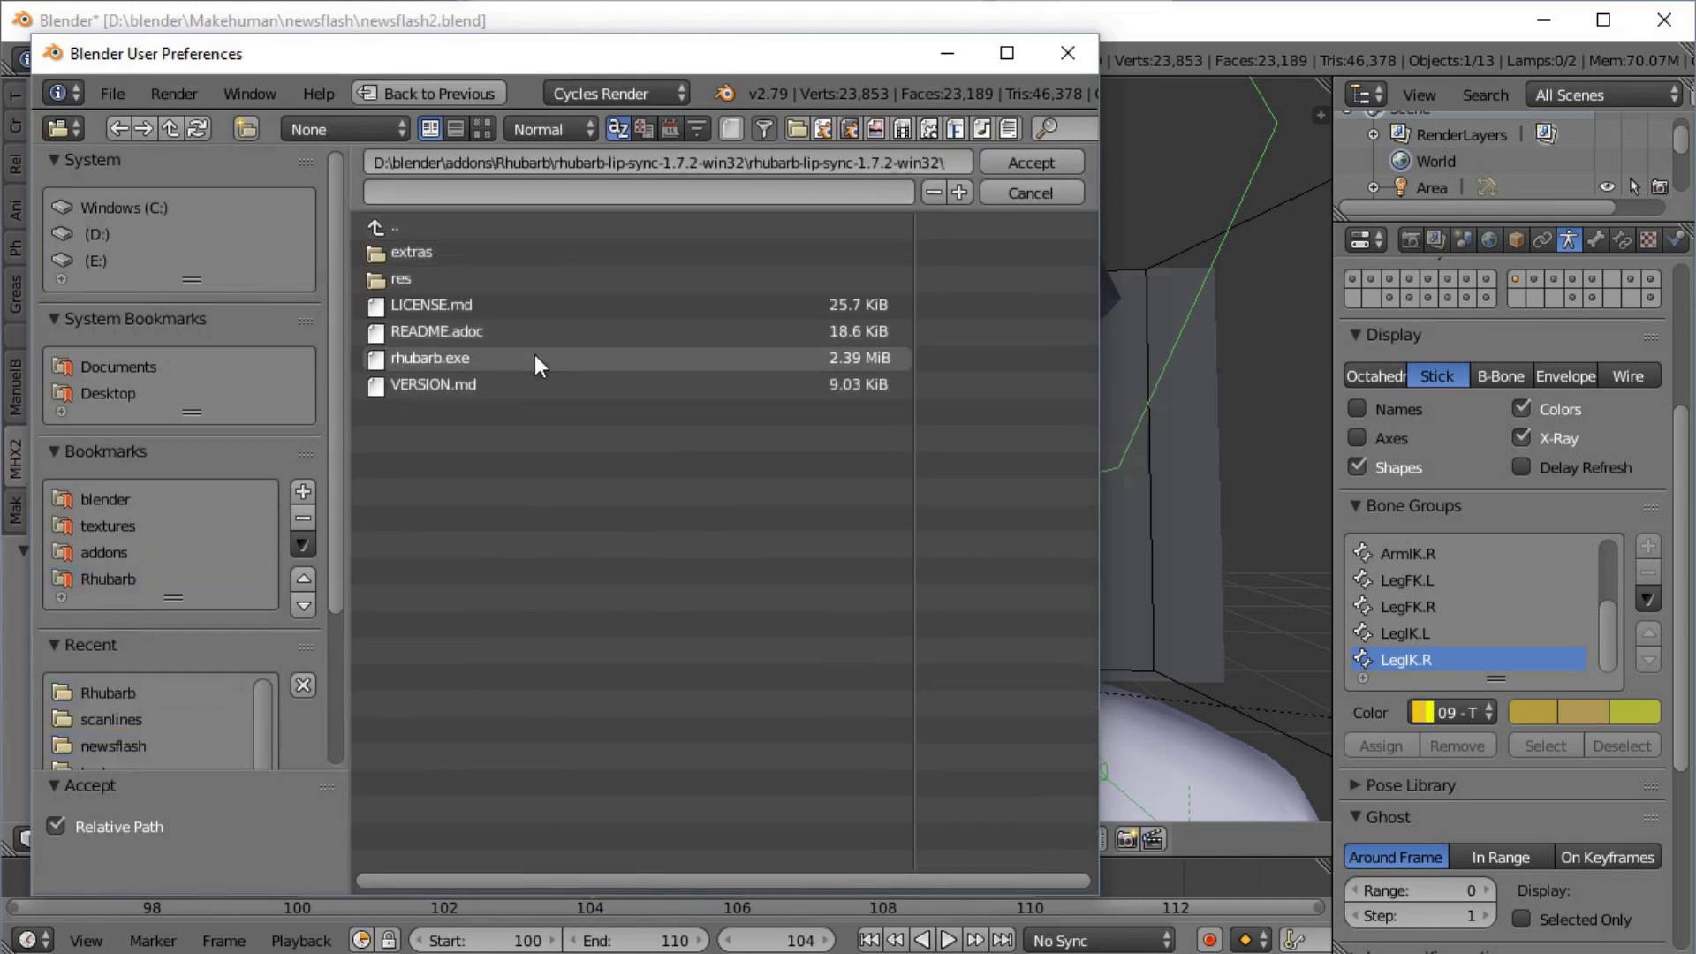
{"action": "left_click", "coordinate": [535, 358]}
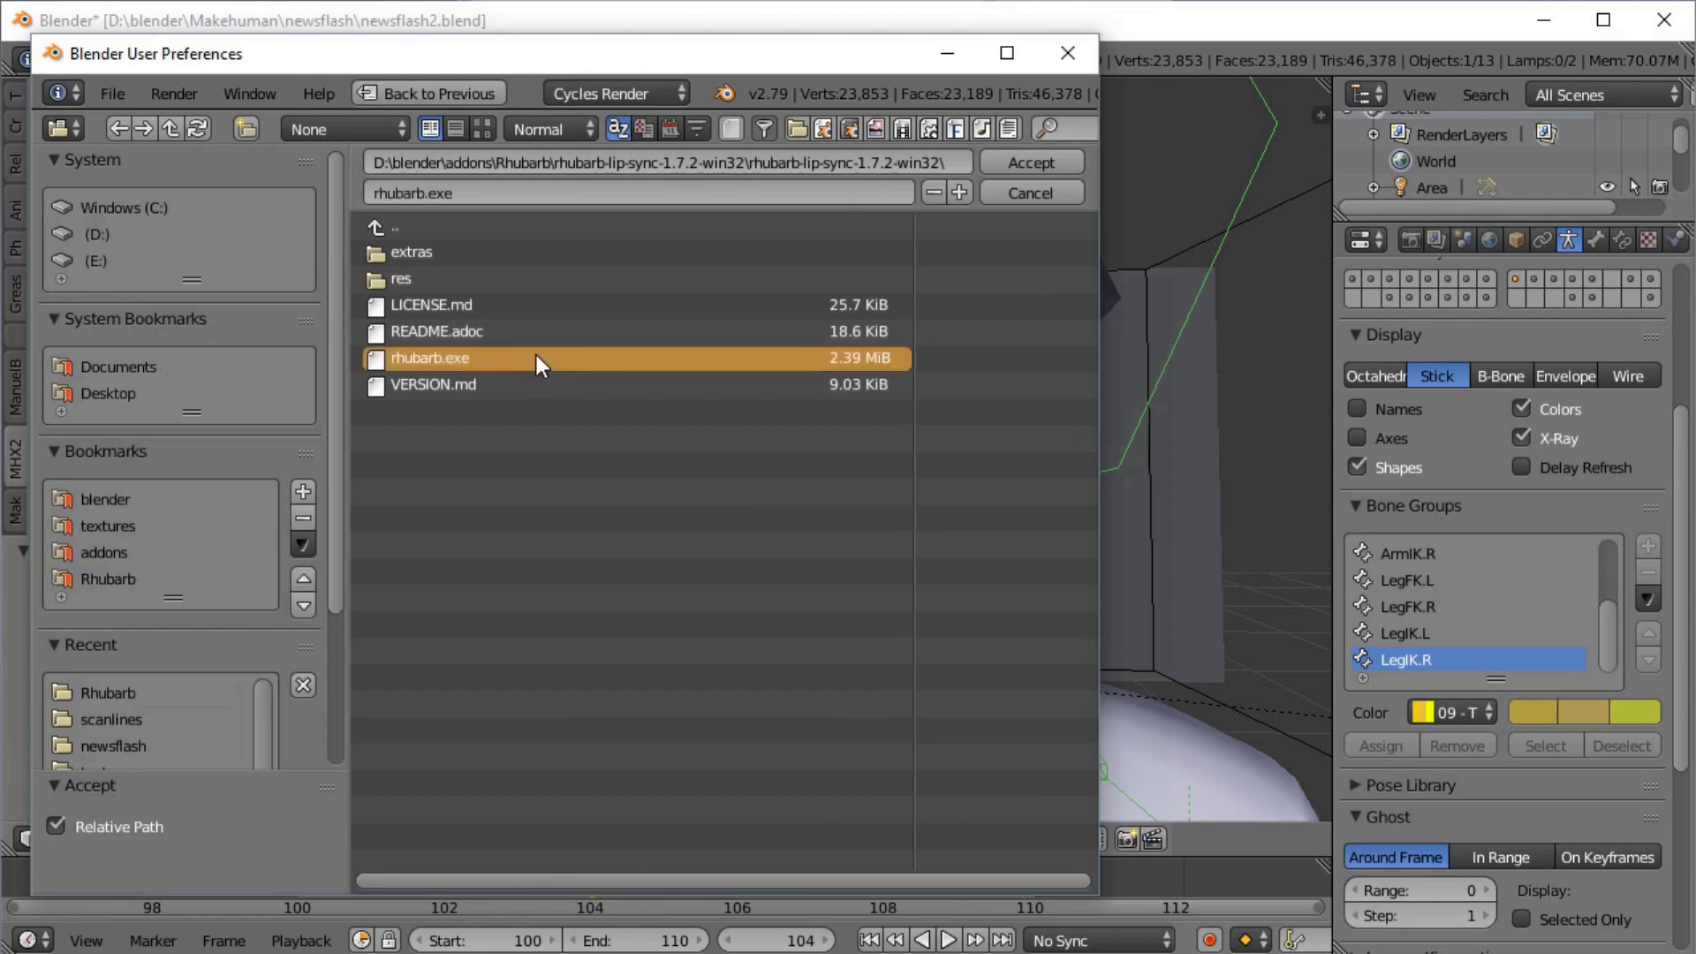
{"action": "left_click", "coordinate": [988, 162]}
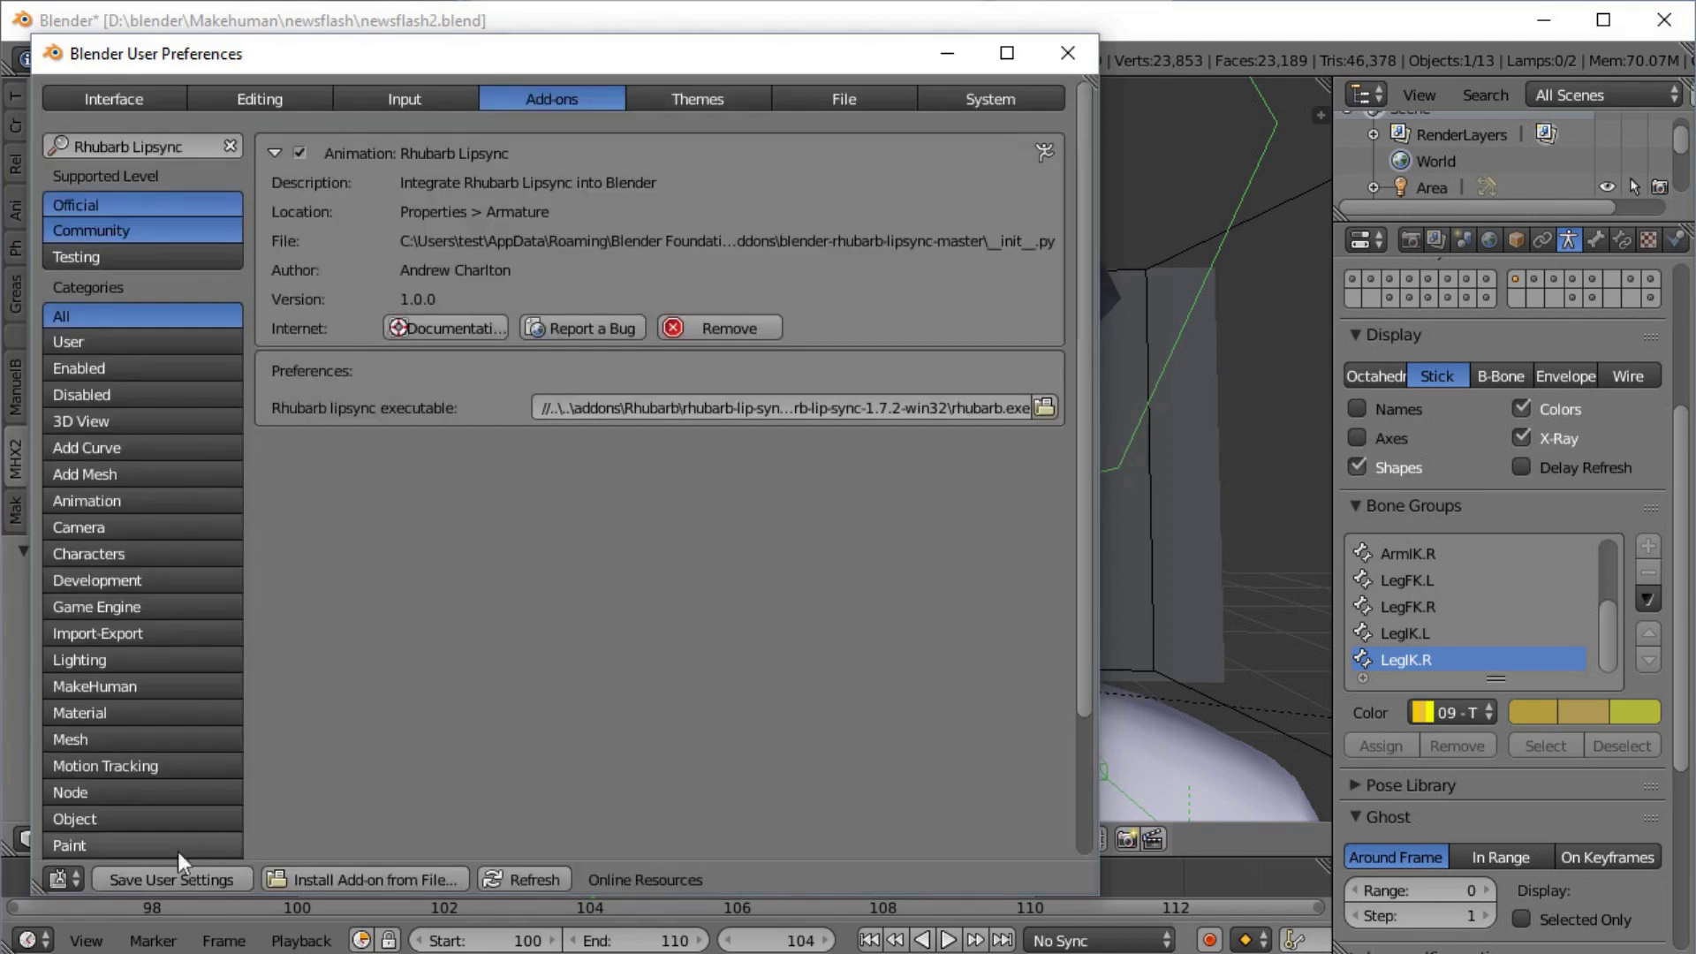
{"action": "left_click", "coordinate": [195, 880]}
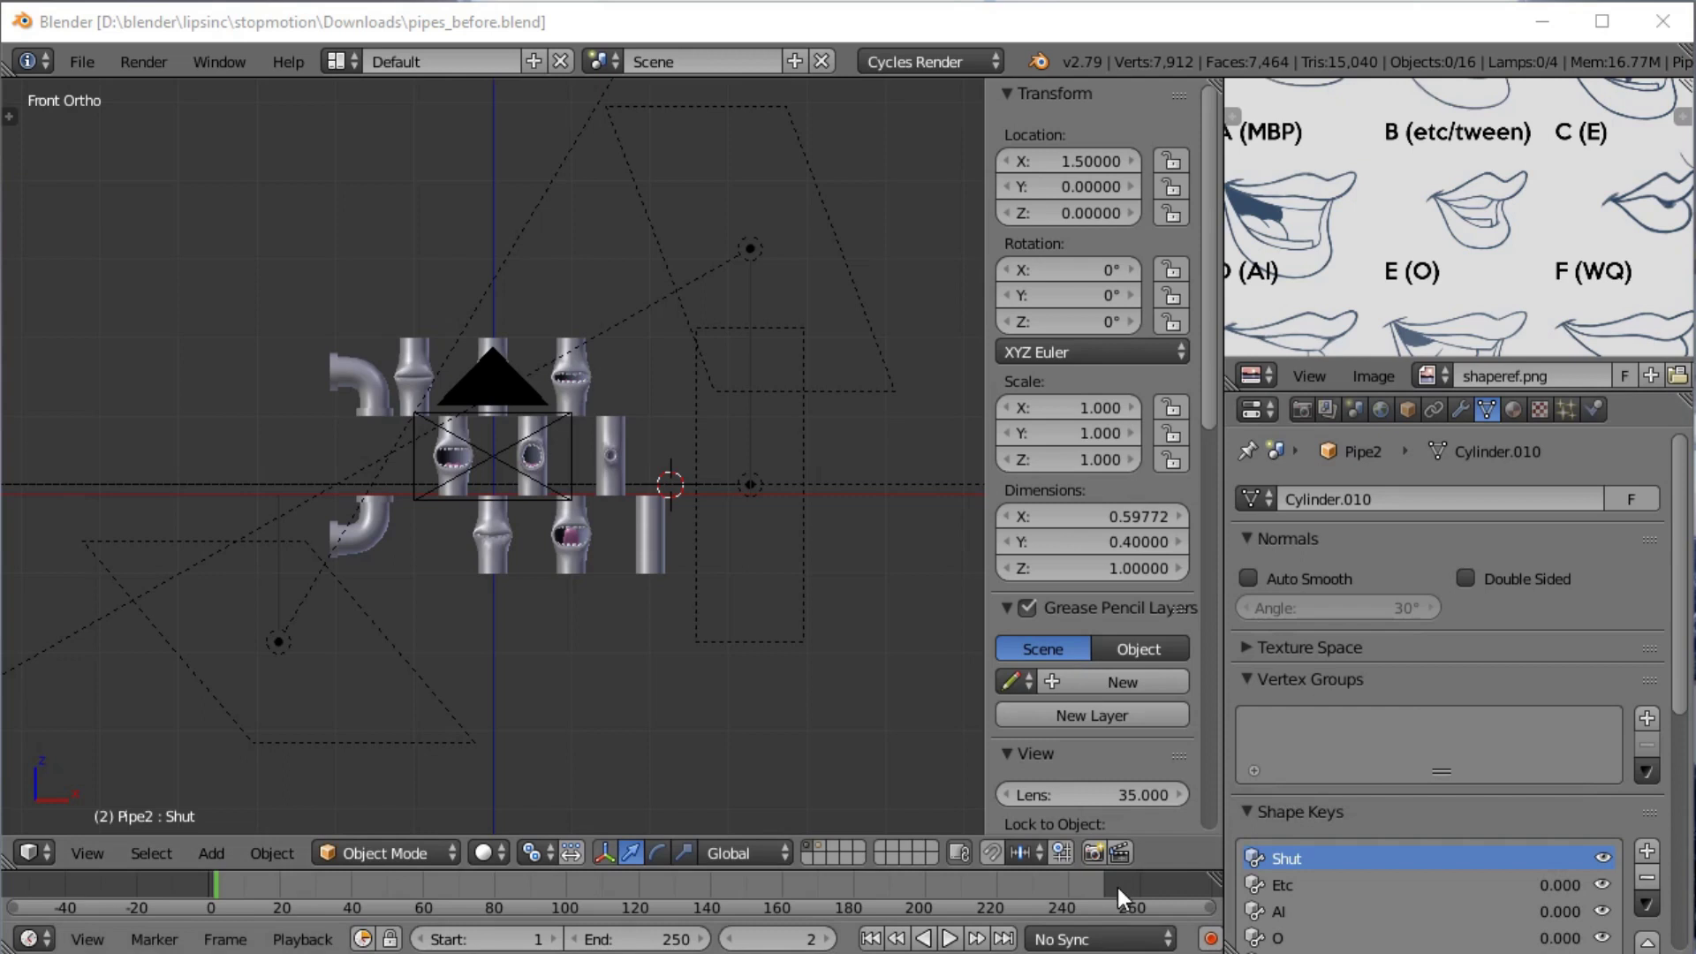
Change the Timeline playback sync mode to AV-sync
{"action": "left_click", "coordinate": [1085, 941]}
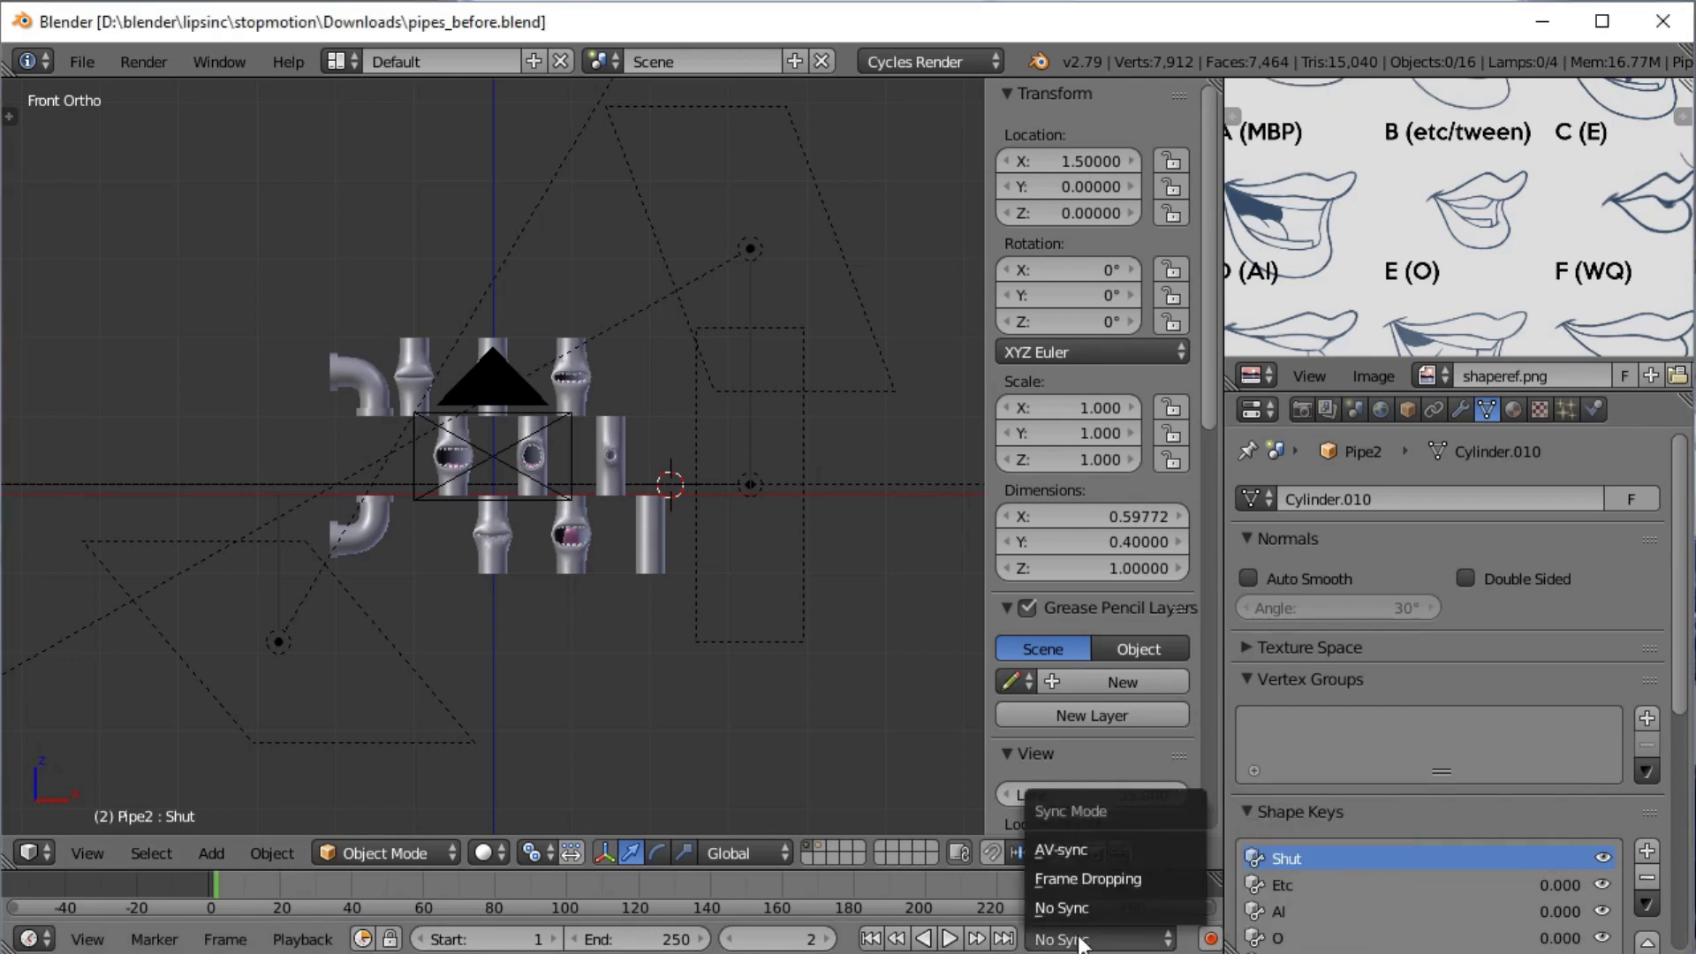
{"action": "left_click", "coordinate": [1116, 846]}
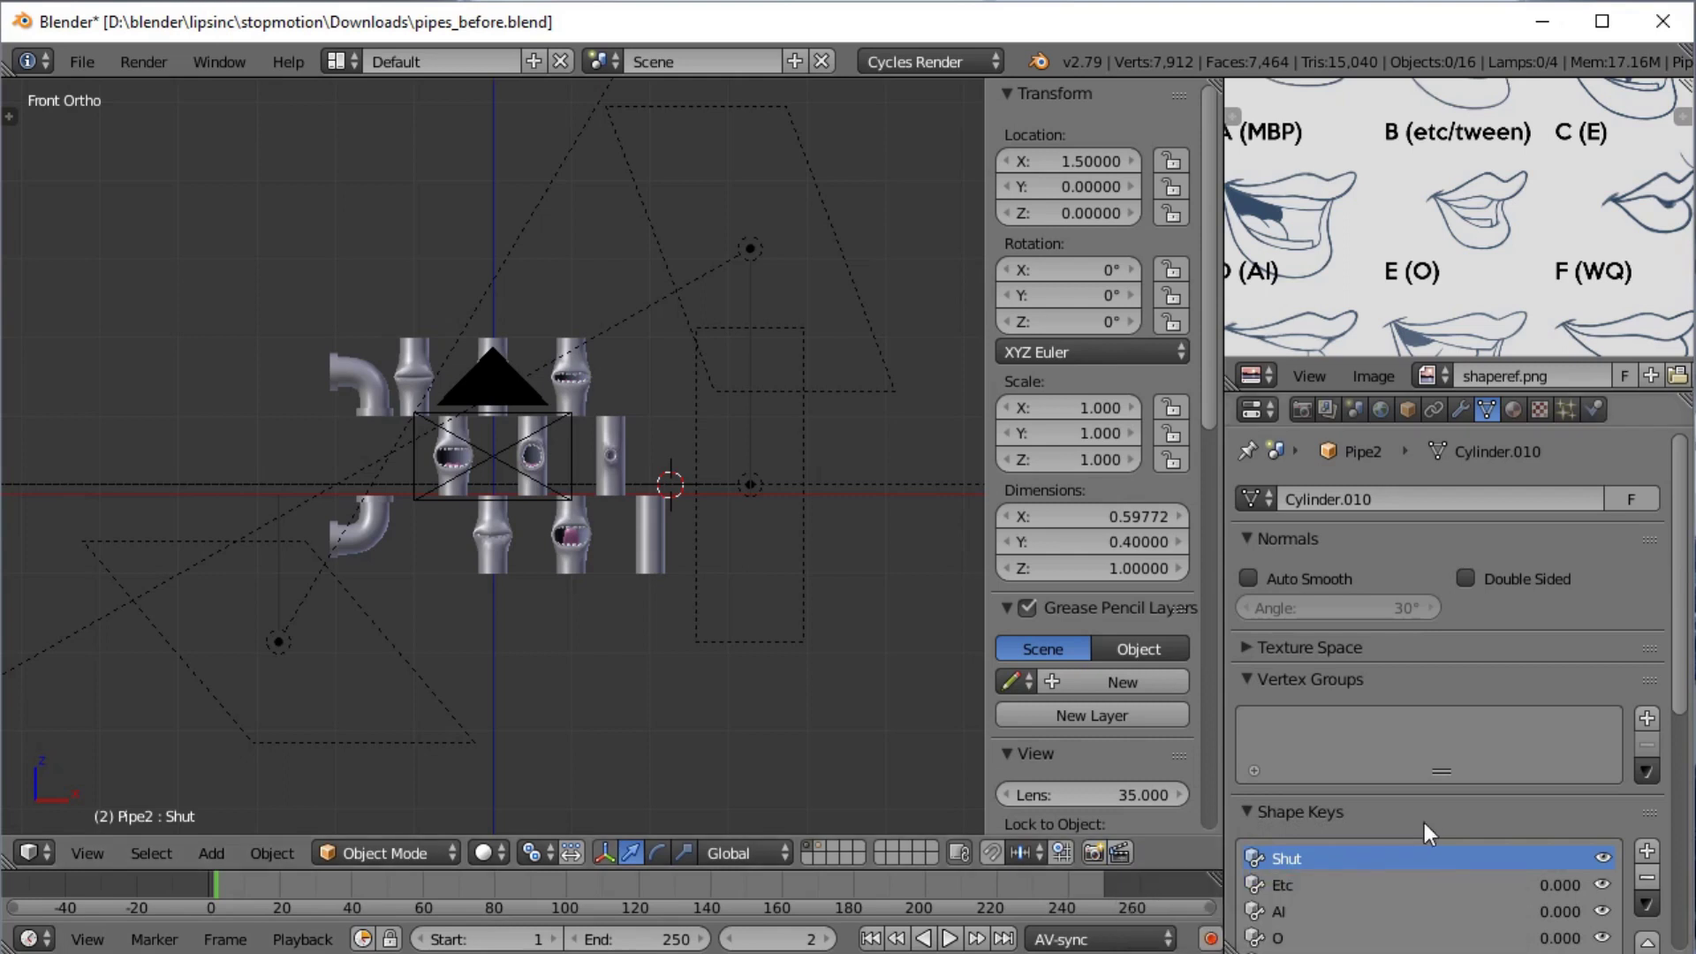
Show Collection 2 and hide Collection 1 in the Outliner, then restore the UV/Image Editor reference
{"action": "left_click", "coordinate": [823, 845]}
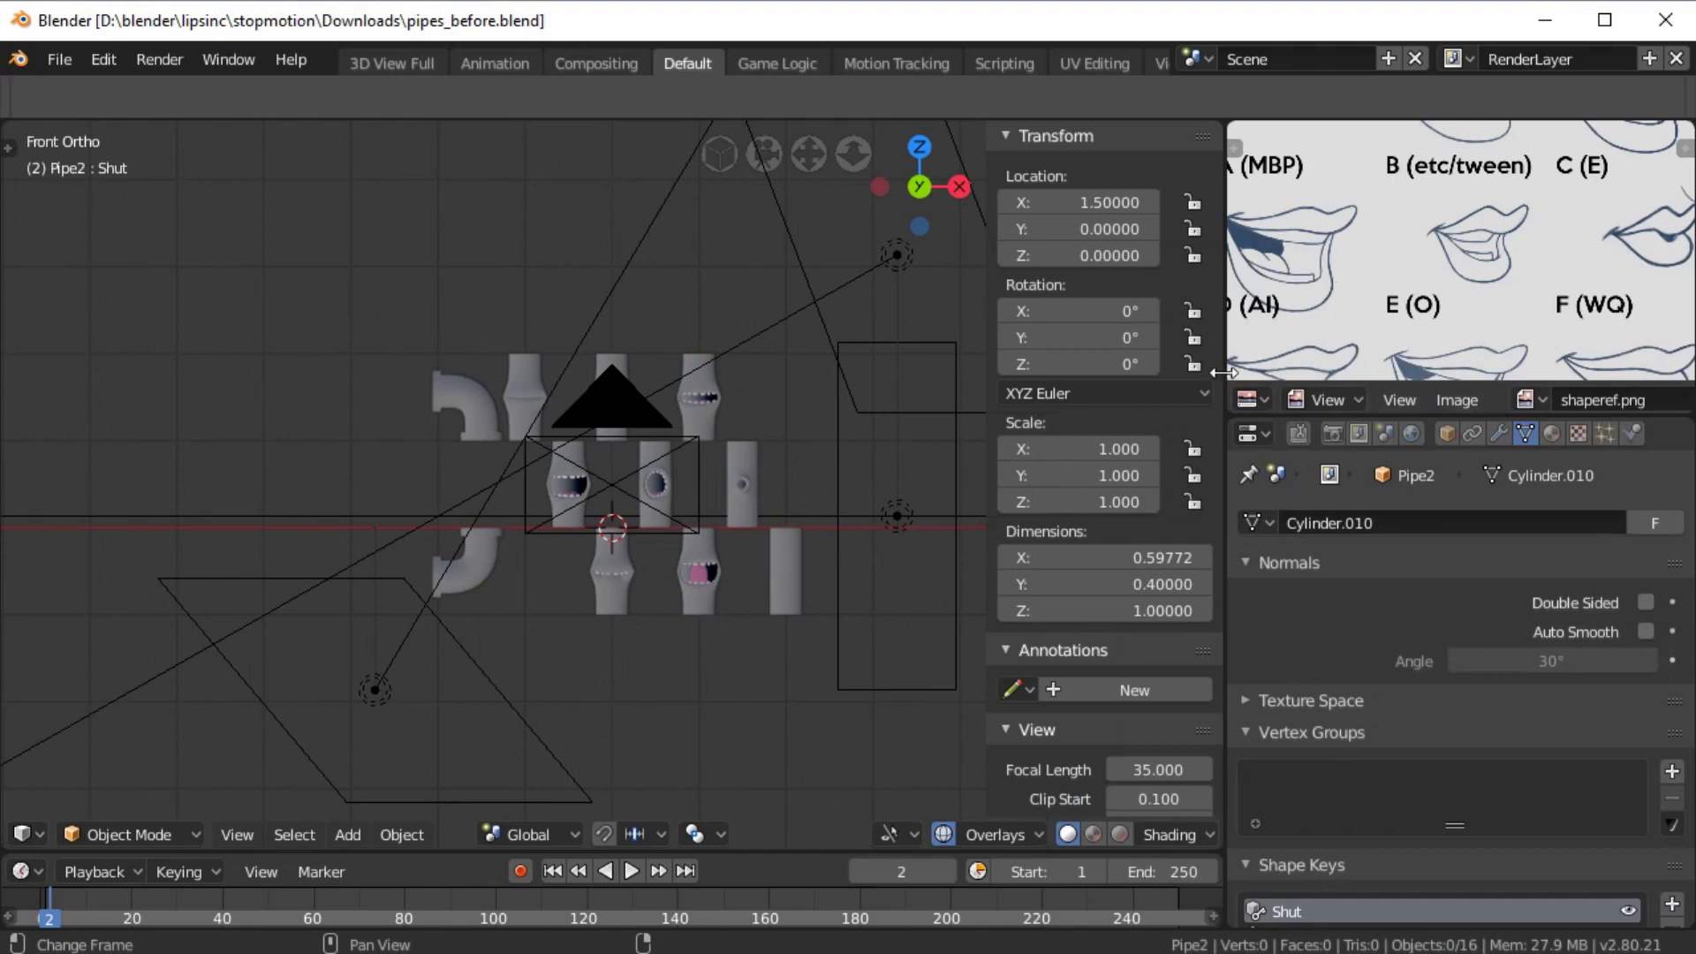
{"action": "left_click", "coordinate": [1253, 401]}
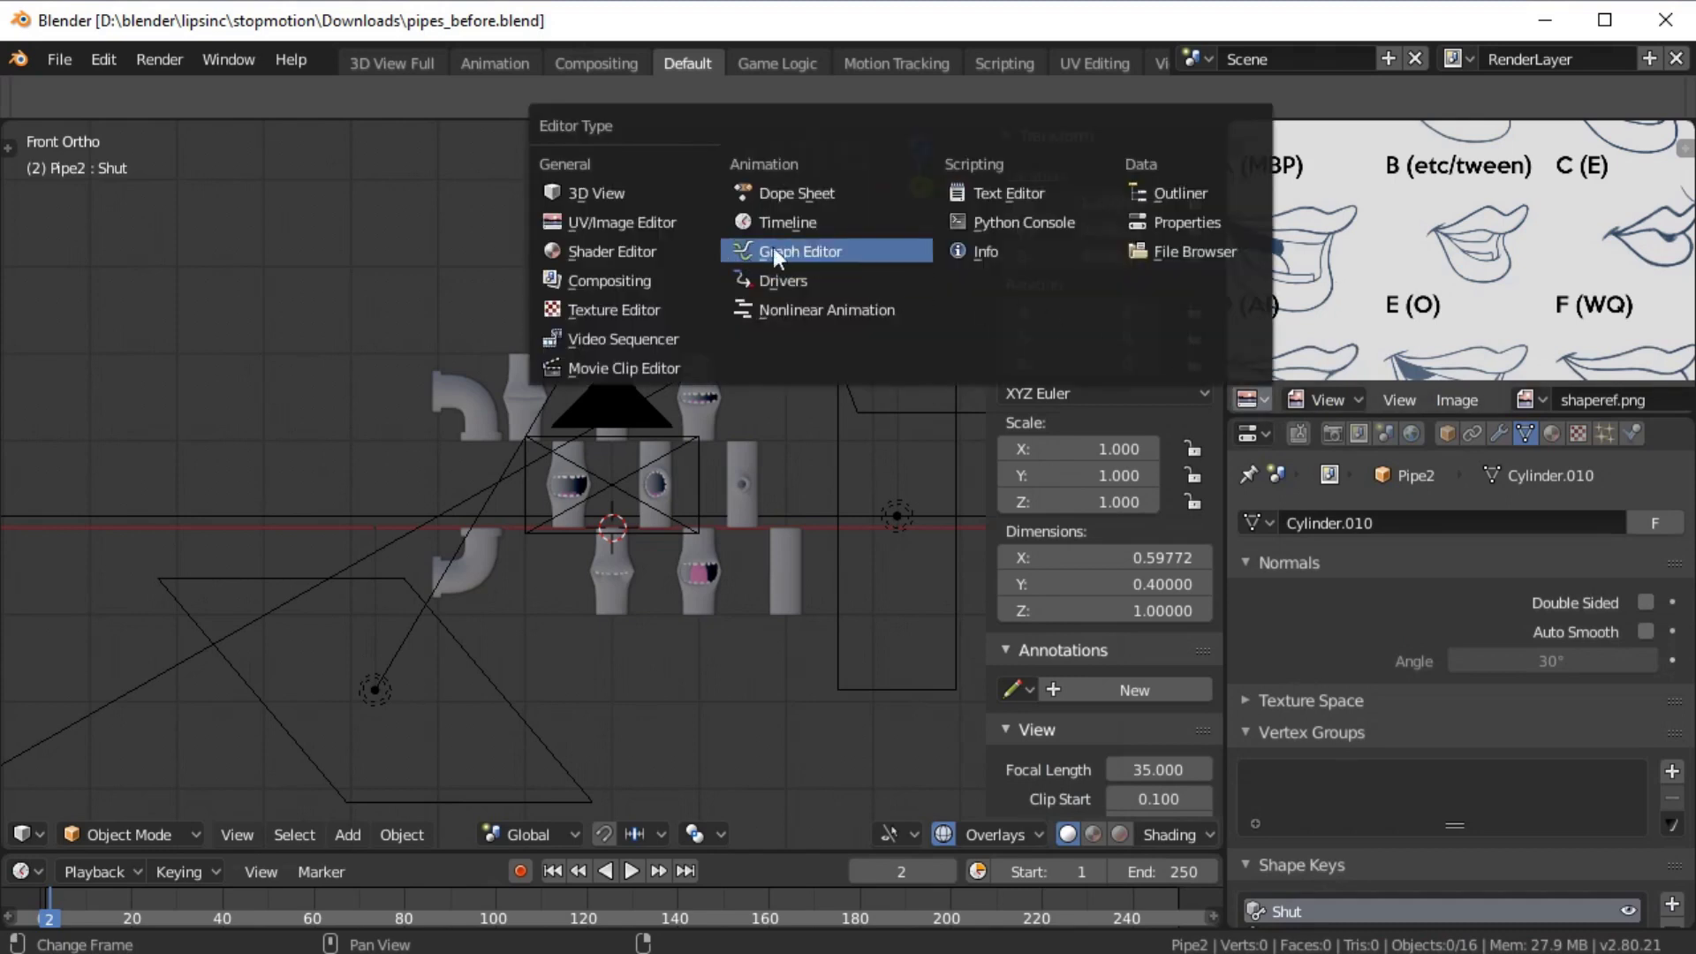
{"action": "left_click", "coordinate": [1184, 195]}
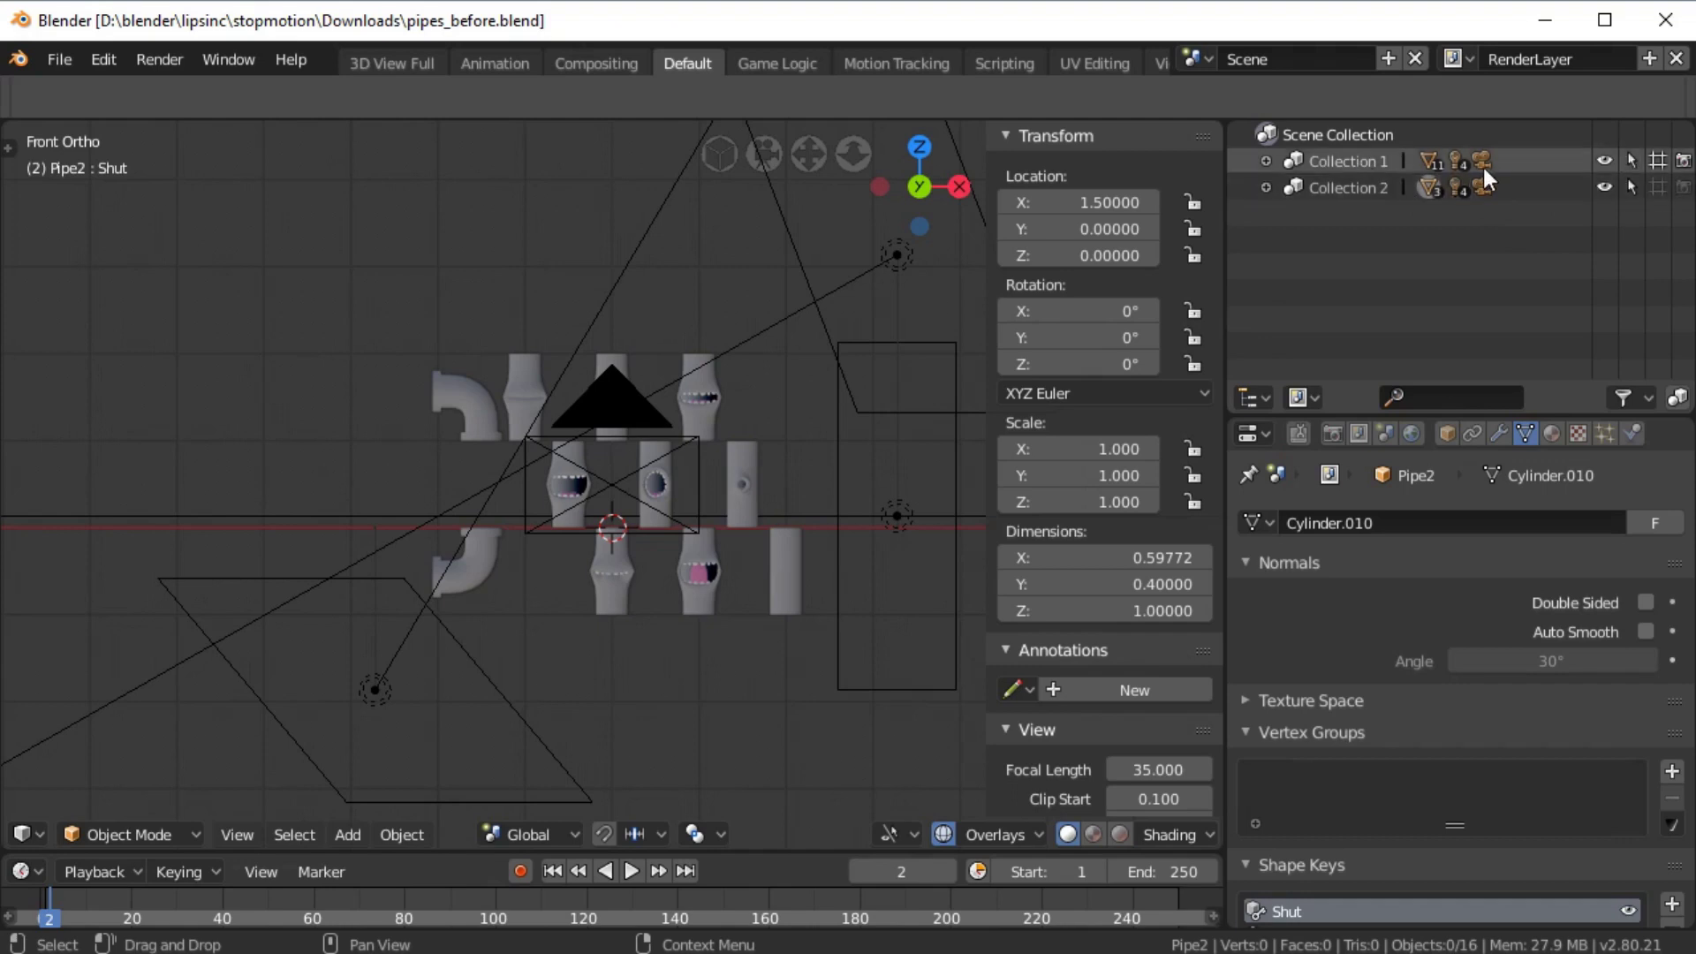
{"action": "left_click", "coordinate": [1658, 186]}
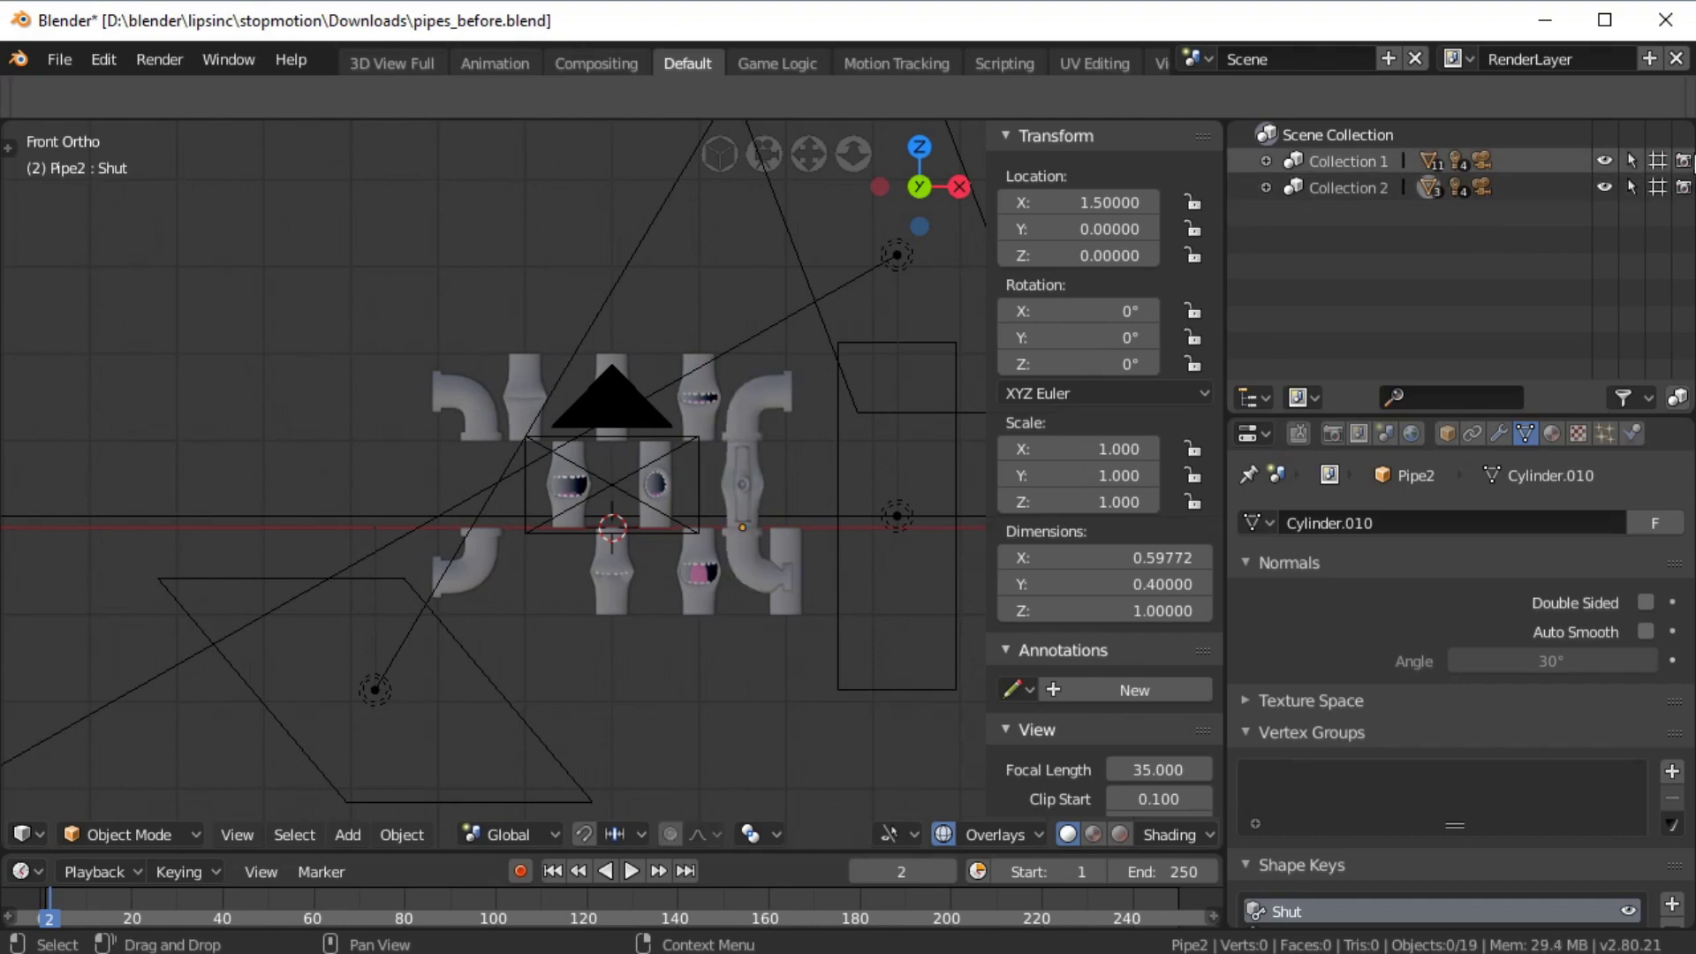
{"action": "left_click", "coordinate": [1659, 161]}
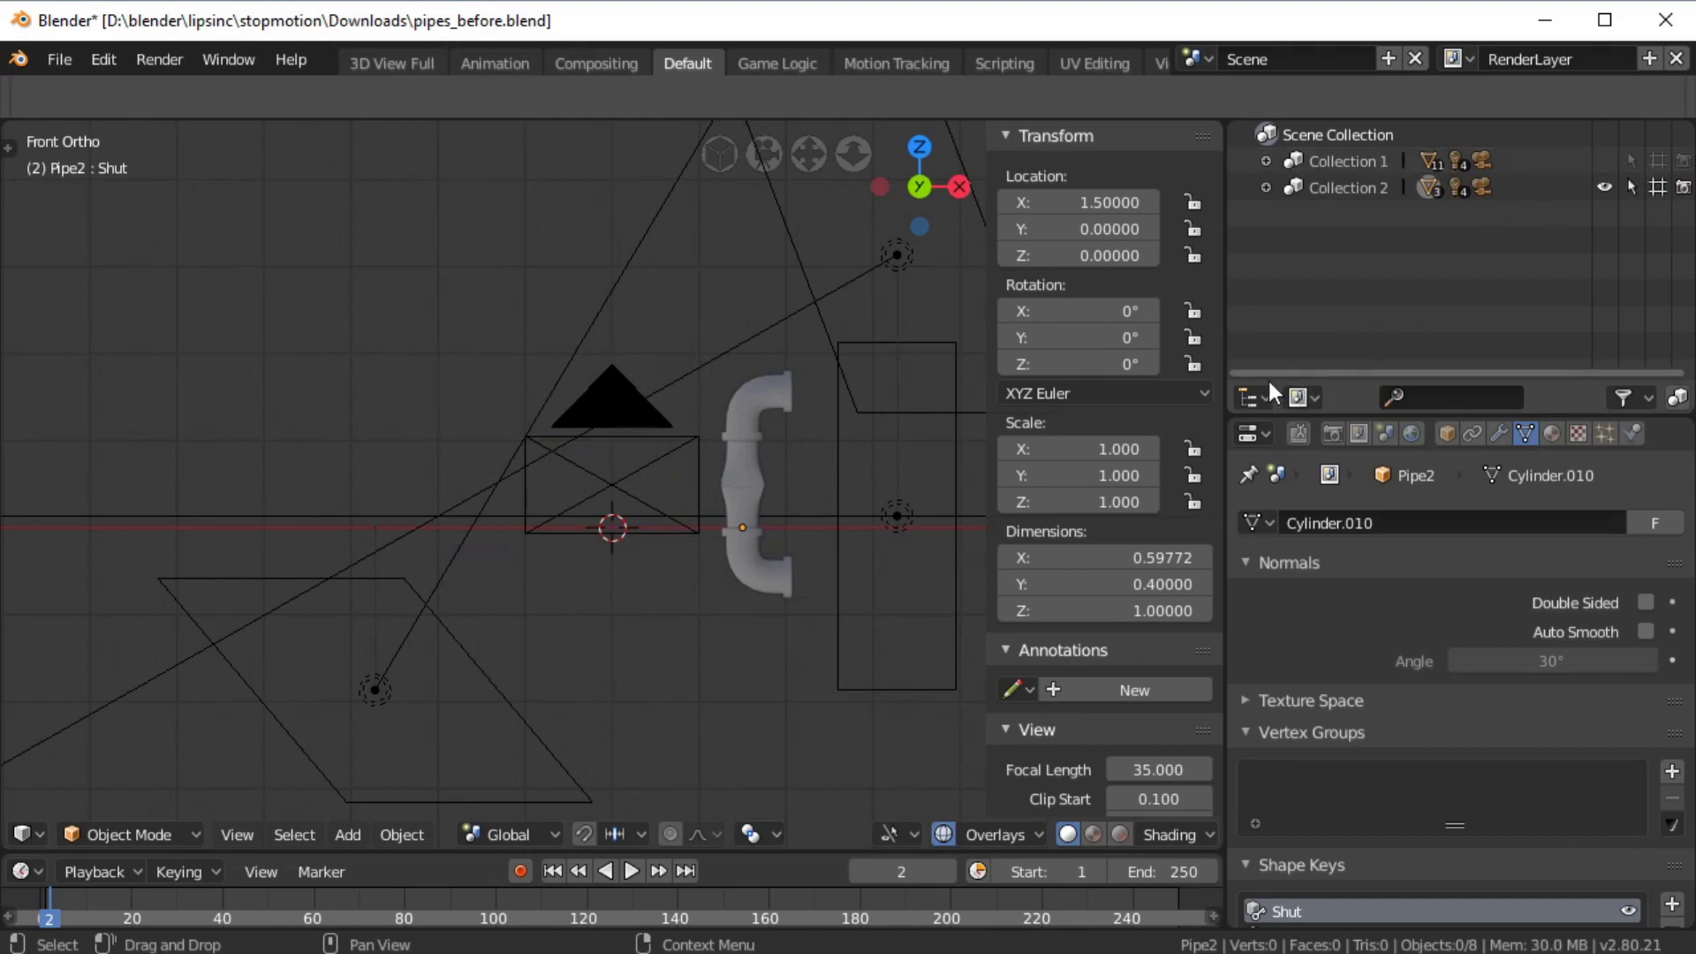
{"action": "left_click", "coordinate": [1254, 399]}
{"action": "left_click", "coordinate": [625, 220]}
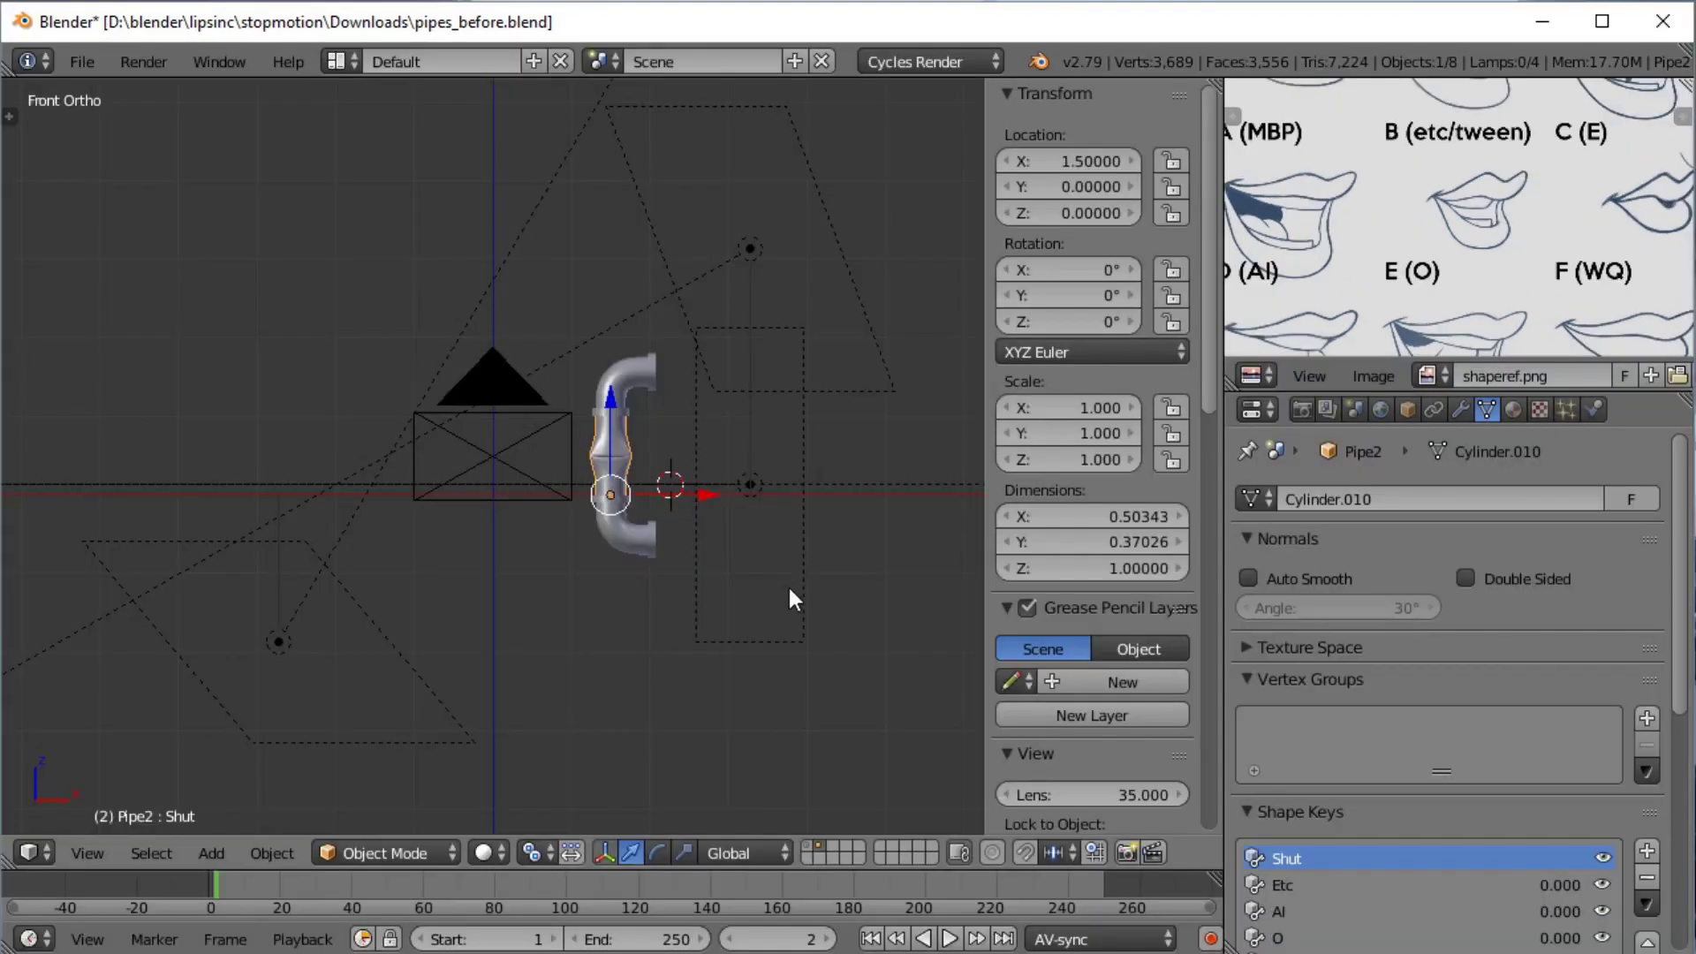
Zoom in on Pipe2, reselect it, and preview its Etc mouth shape key before choosing AI
{"action": "scroll", "coordinate": [786, 585], "scroll_direction": "up", "scroll_amount": 4}
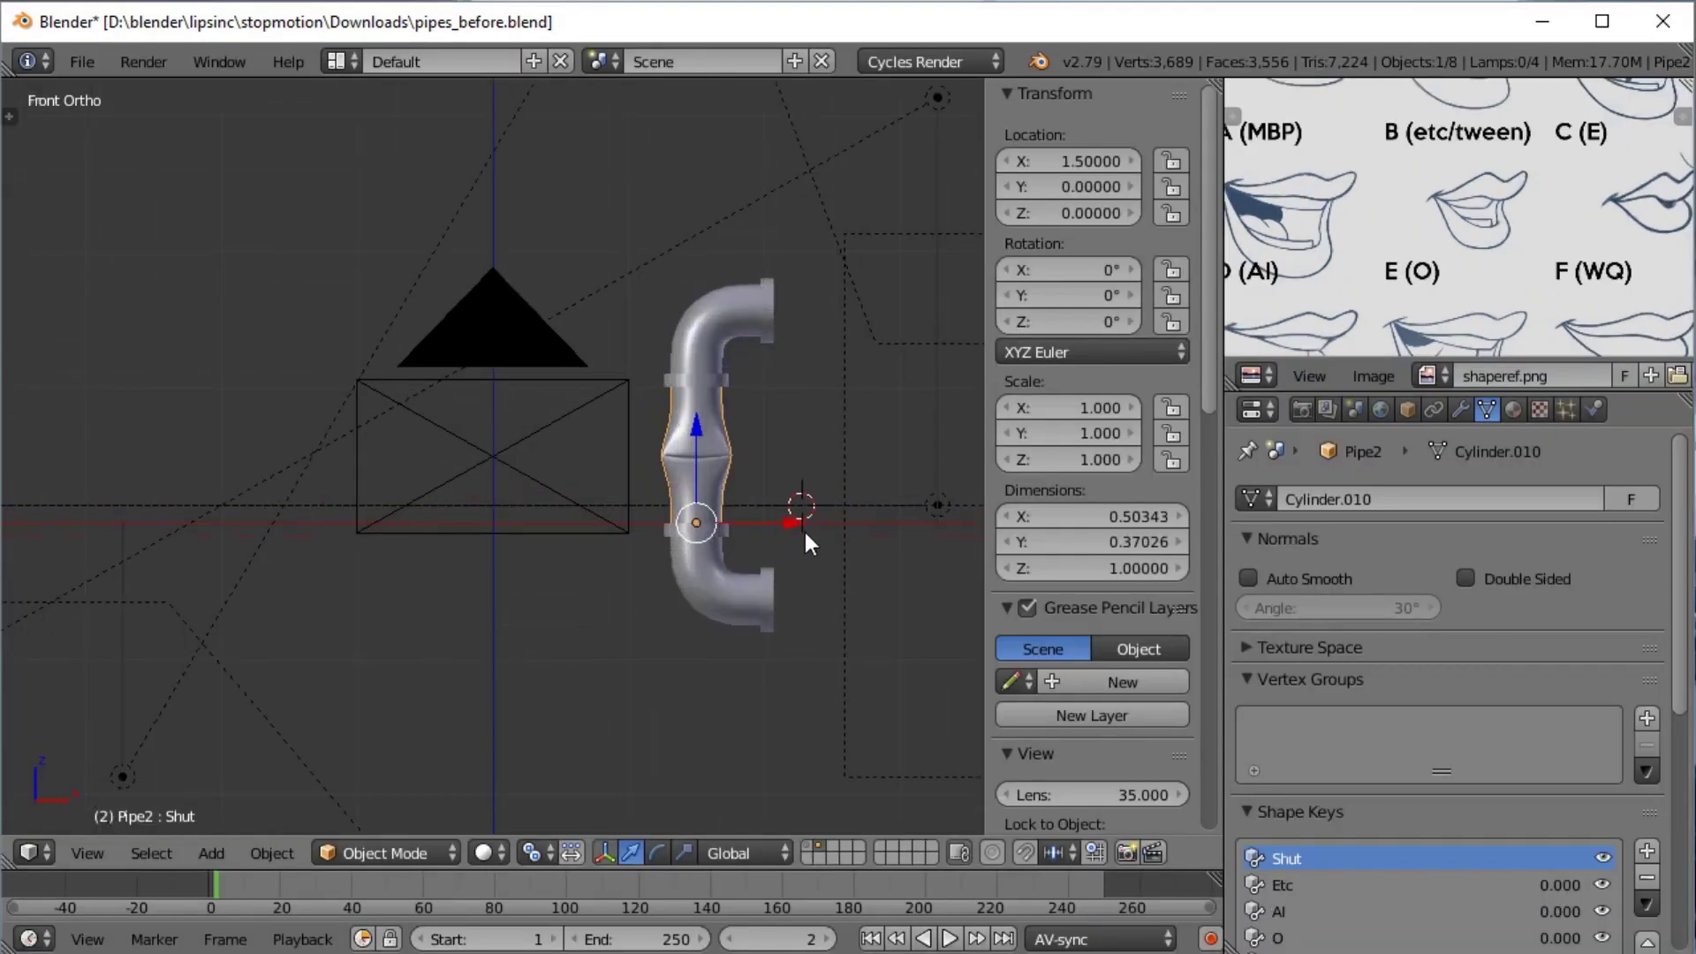
{"action": "scroll", "coordinate": [807, 527], "scroll_direction": "up", "scroll_amount": 1}
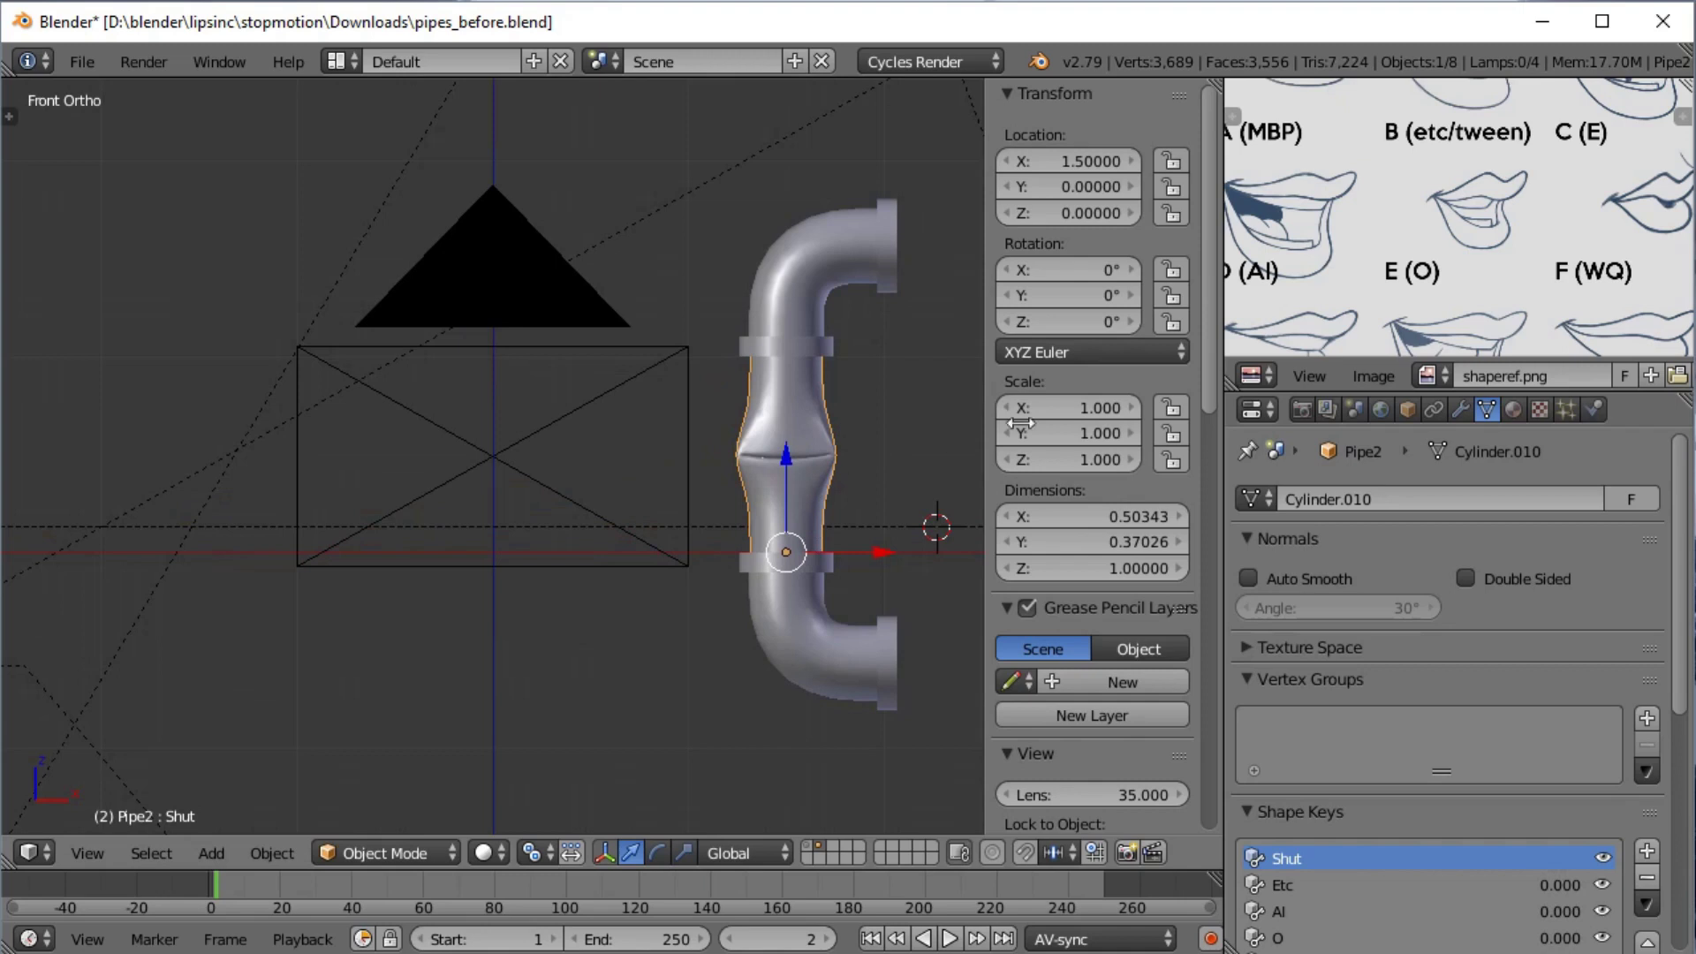
{"action": "scroll", "coordinate": [1445, 521], "scroll_direction": "down", "scroll_amount": 6}
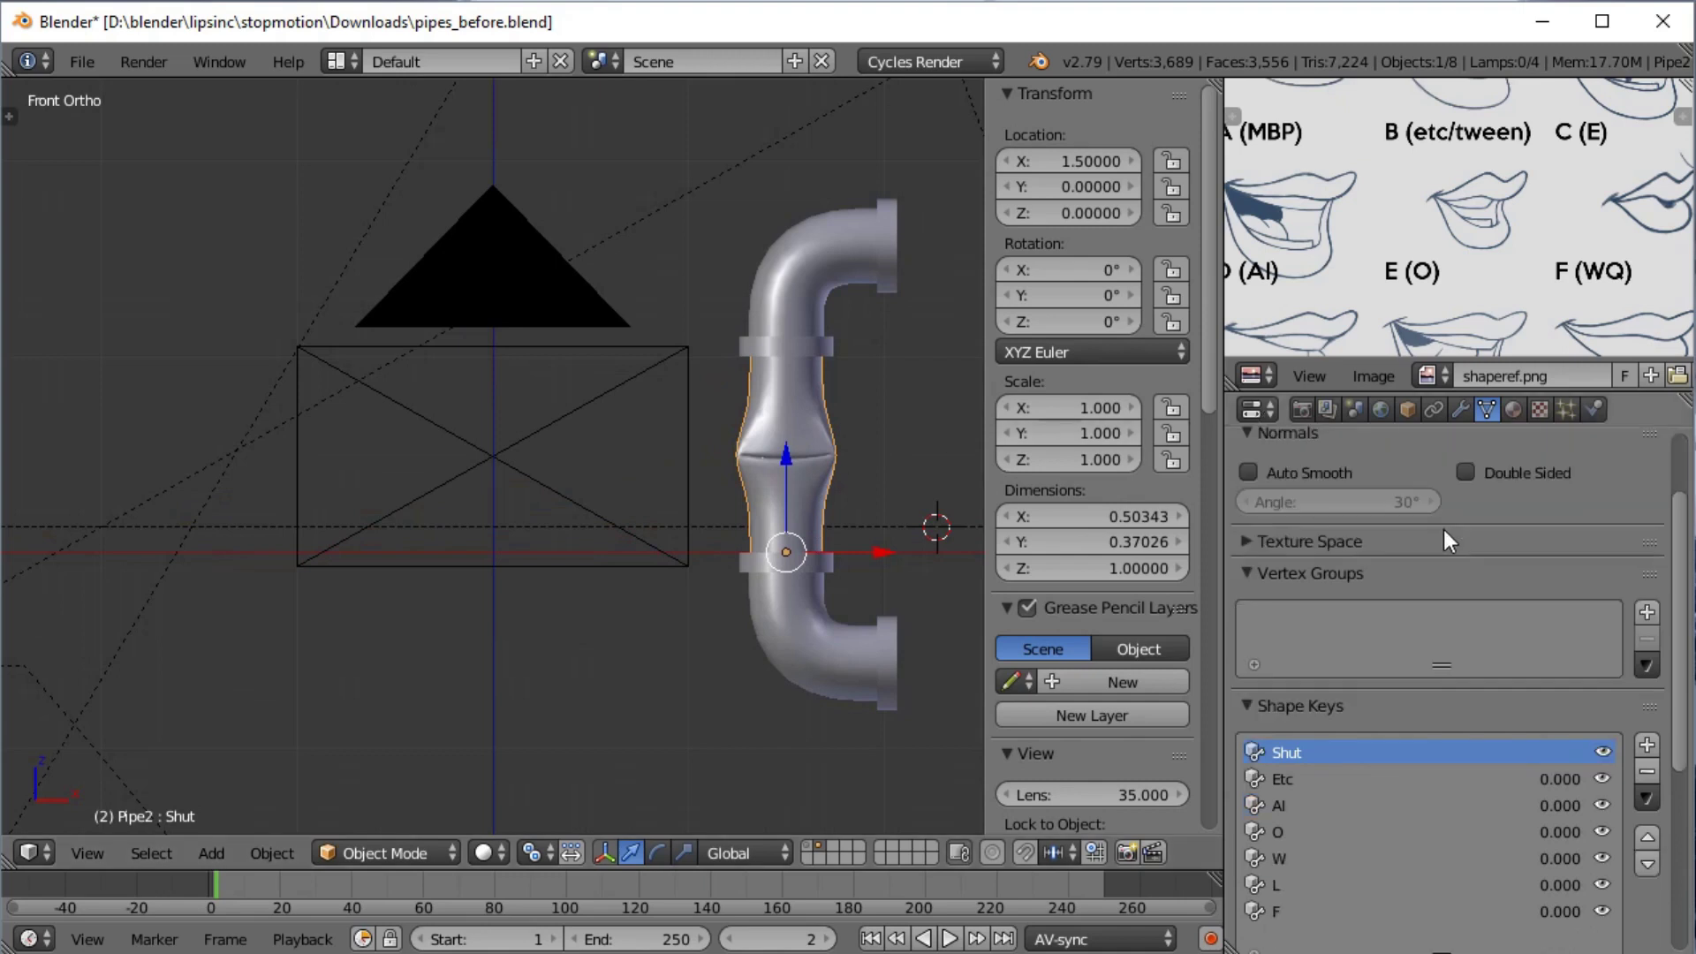
{"action": "right_click", "coordinate": [830, 627]}
{"action": "right_click", "coordinate": [793, 470]}
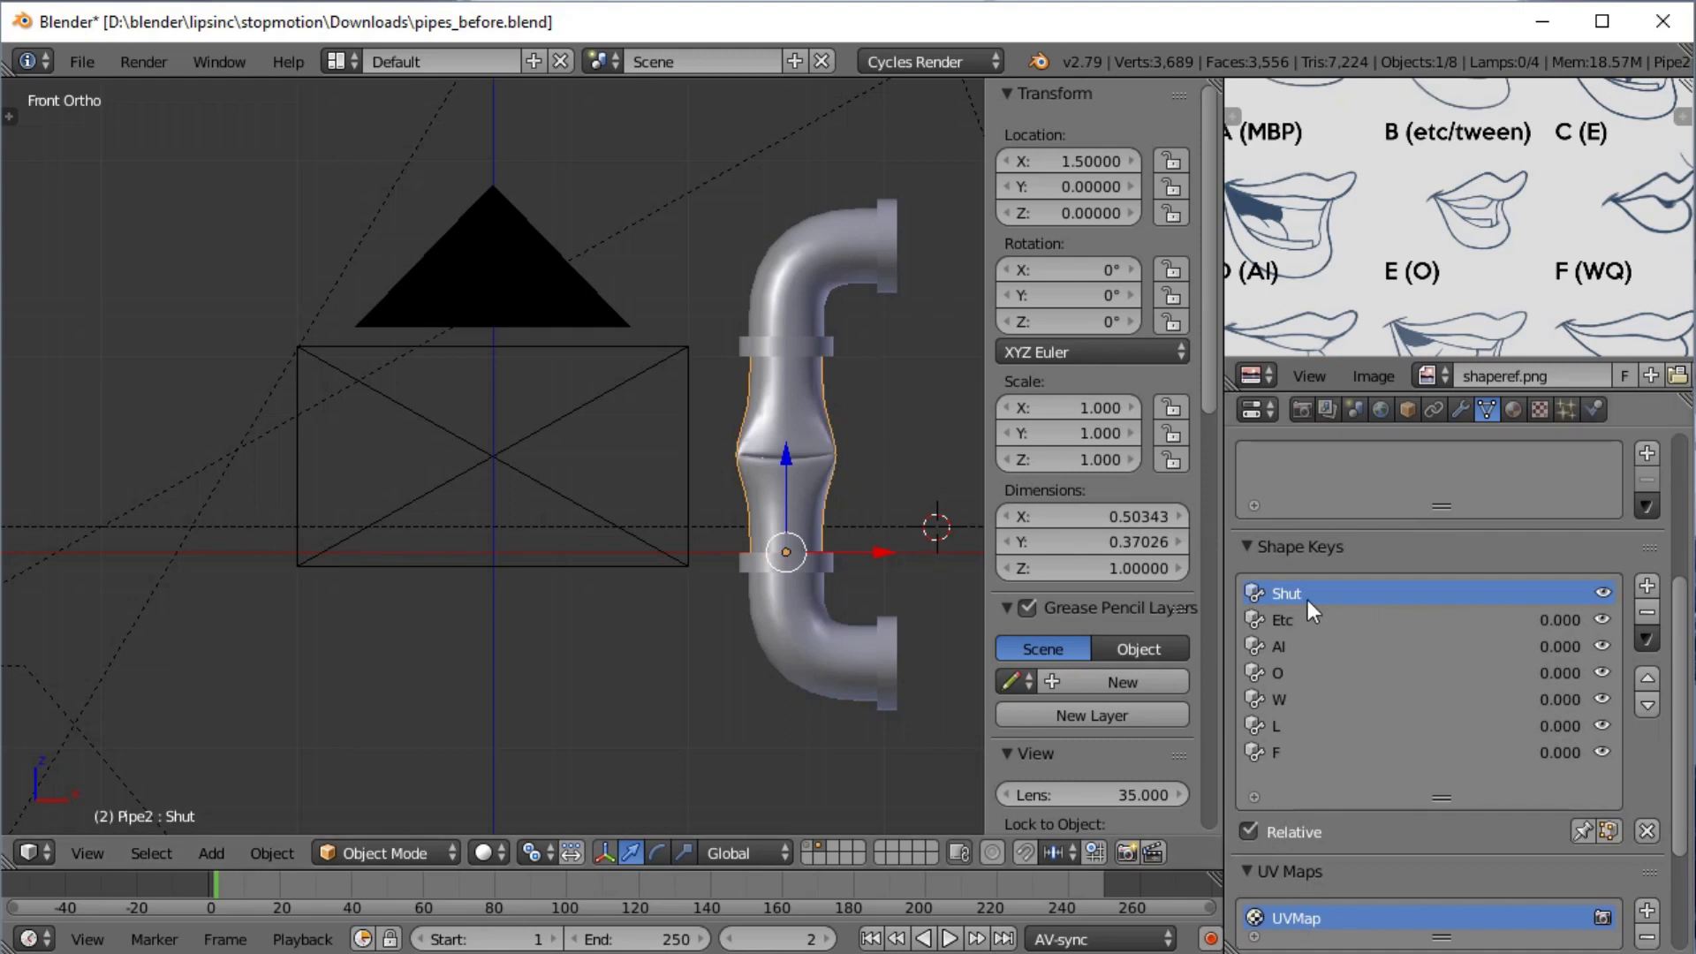
{"action": "left_click", "coordinate": [1305, 621]}
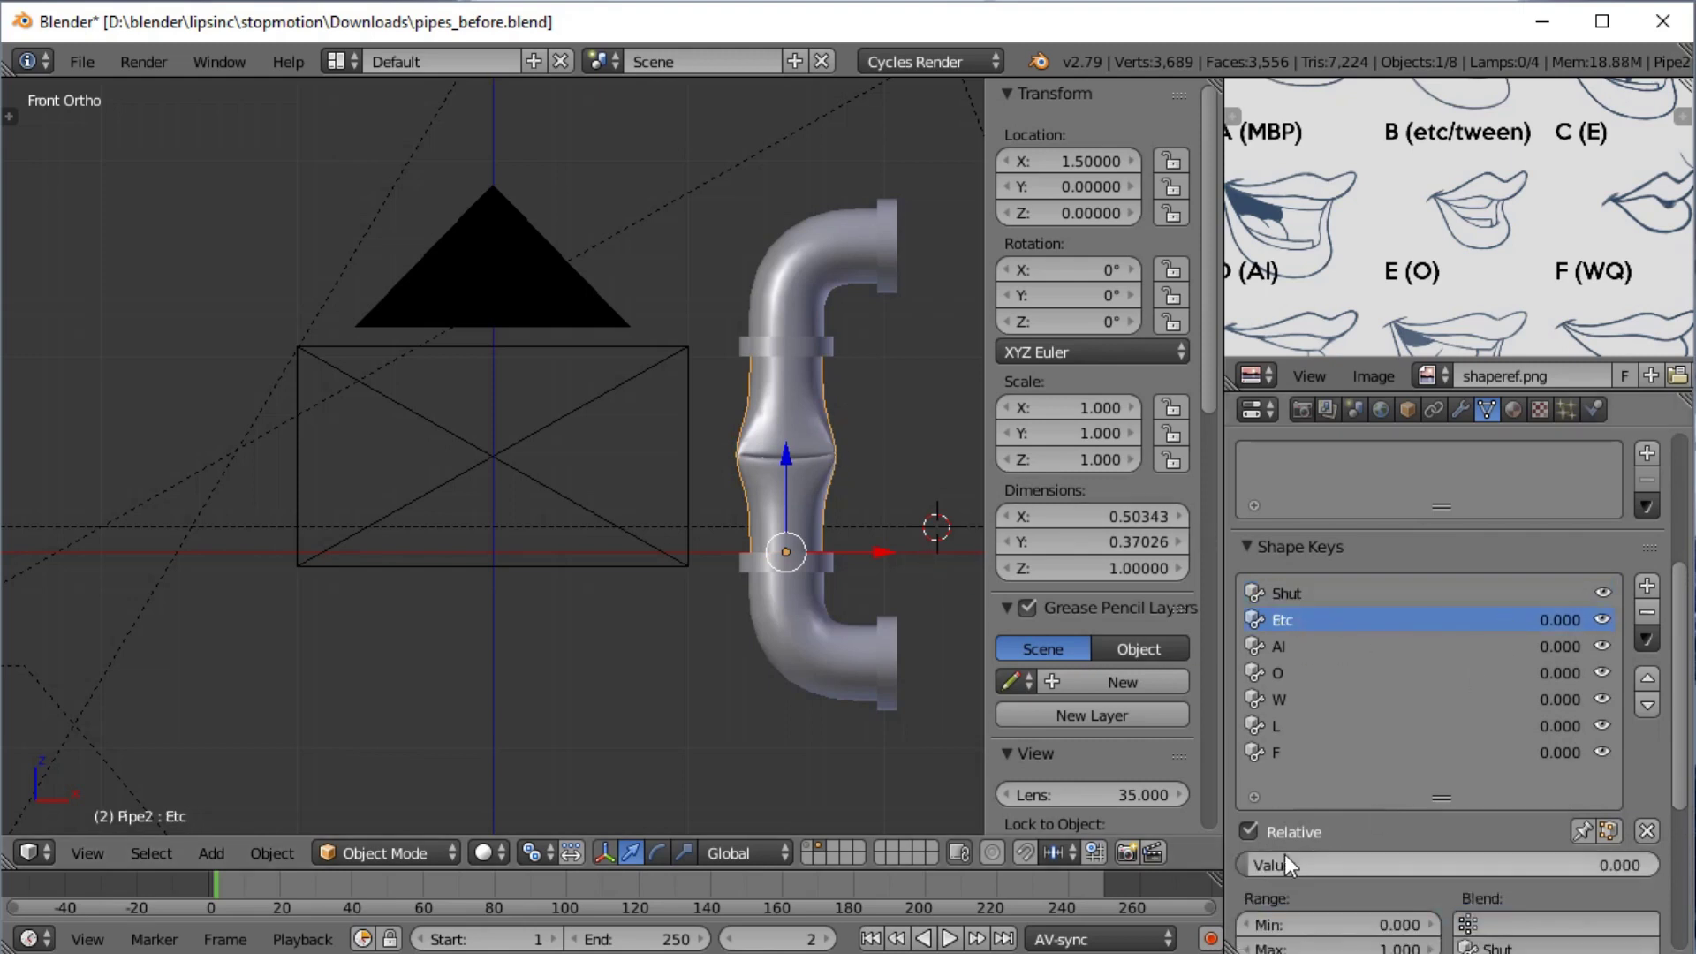
{"action": "mouse_move", "coordinate": [1265, 857]}
{"action": "left_mouse_down"}
{"action": "mouse_move", "coordinate": [1431, 859]}
{"action": "mouse_move", "coordinate": [1240, 859]}
{"action": "mouse_move", "coordinate": [1643, 866]}
{"action": "mouse_move", "coordinate": [1247, 866]}
{"action": "left_mouse_up"}
{"action": "left_click", "coordinate": [1343, 647]}
Step through the O, W, L, F and AI shape keys, previewing W and AI, then pan right
{"action": "left_click", "coordinate": [1297, 674]}
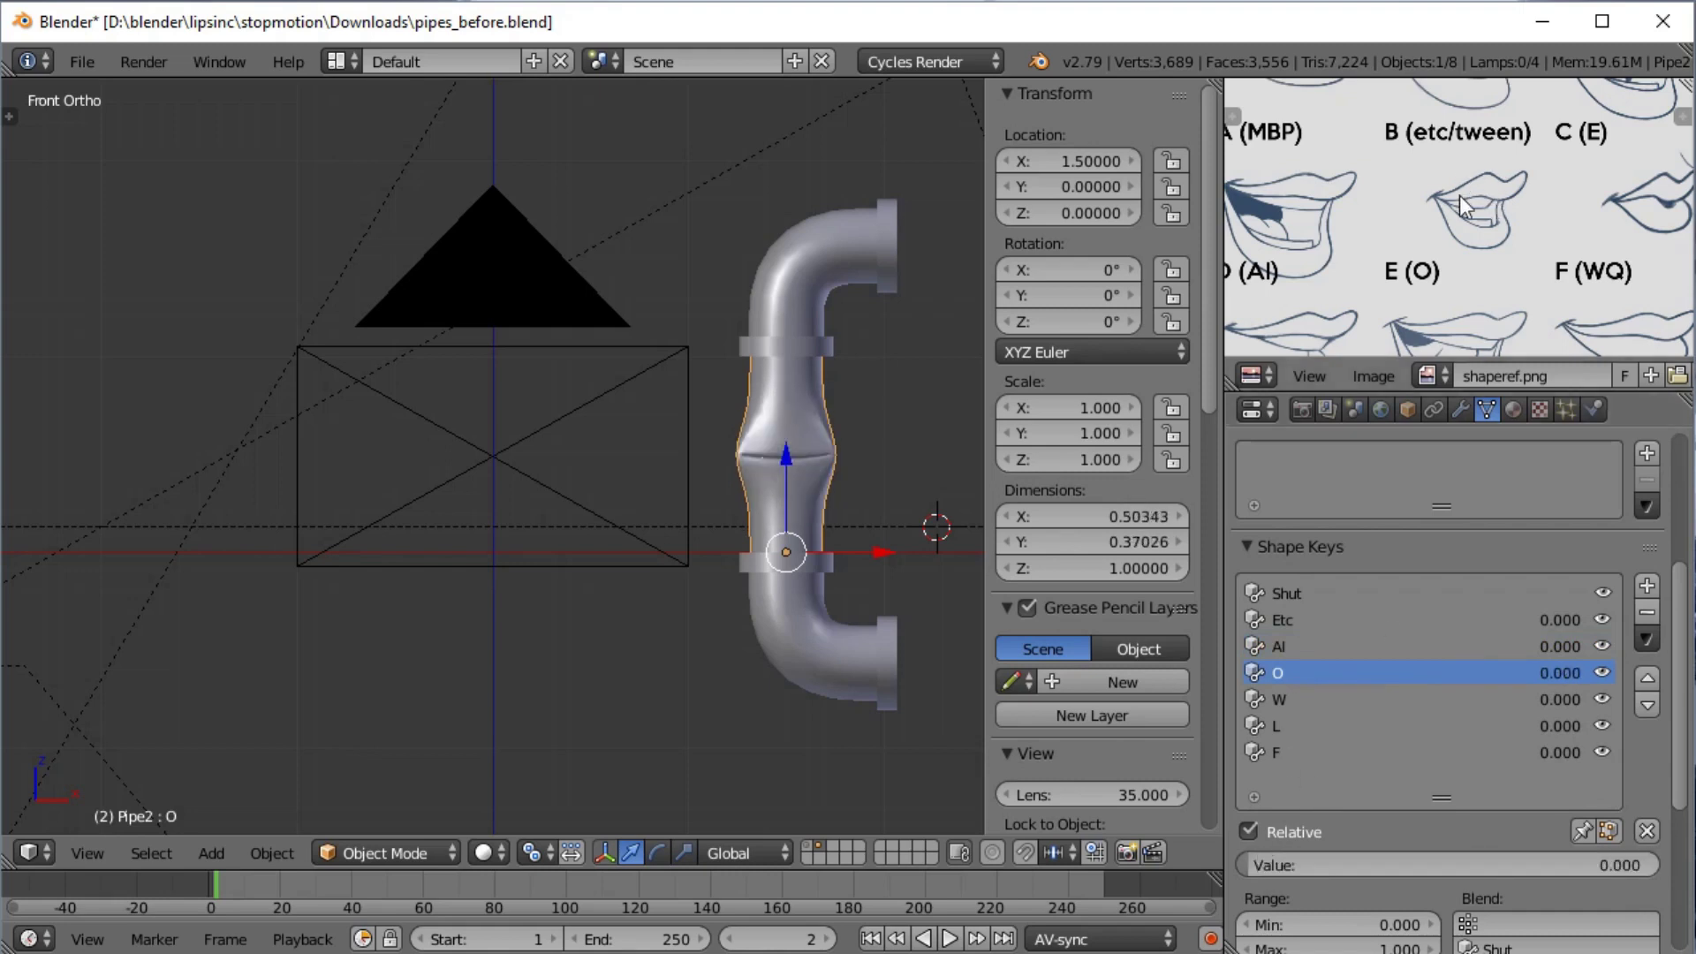
{"action": "scroll", "coordinate": [1459, 195], "scroll_direction": "down", "scroll_amount": 2}
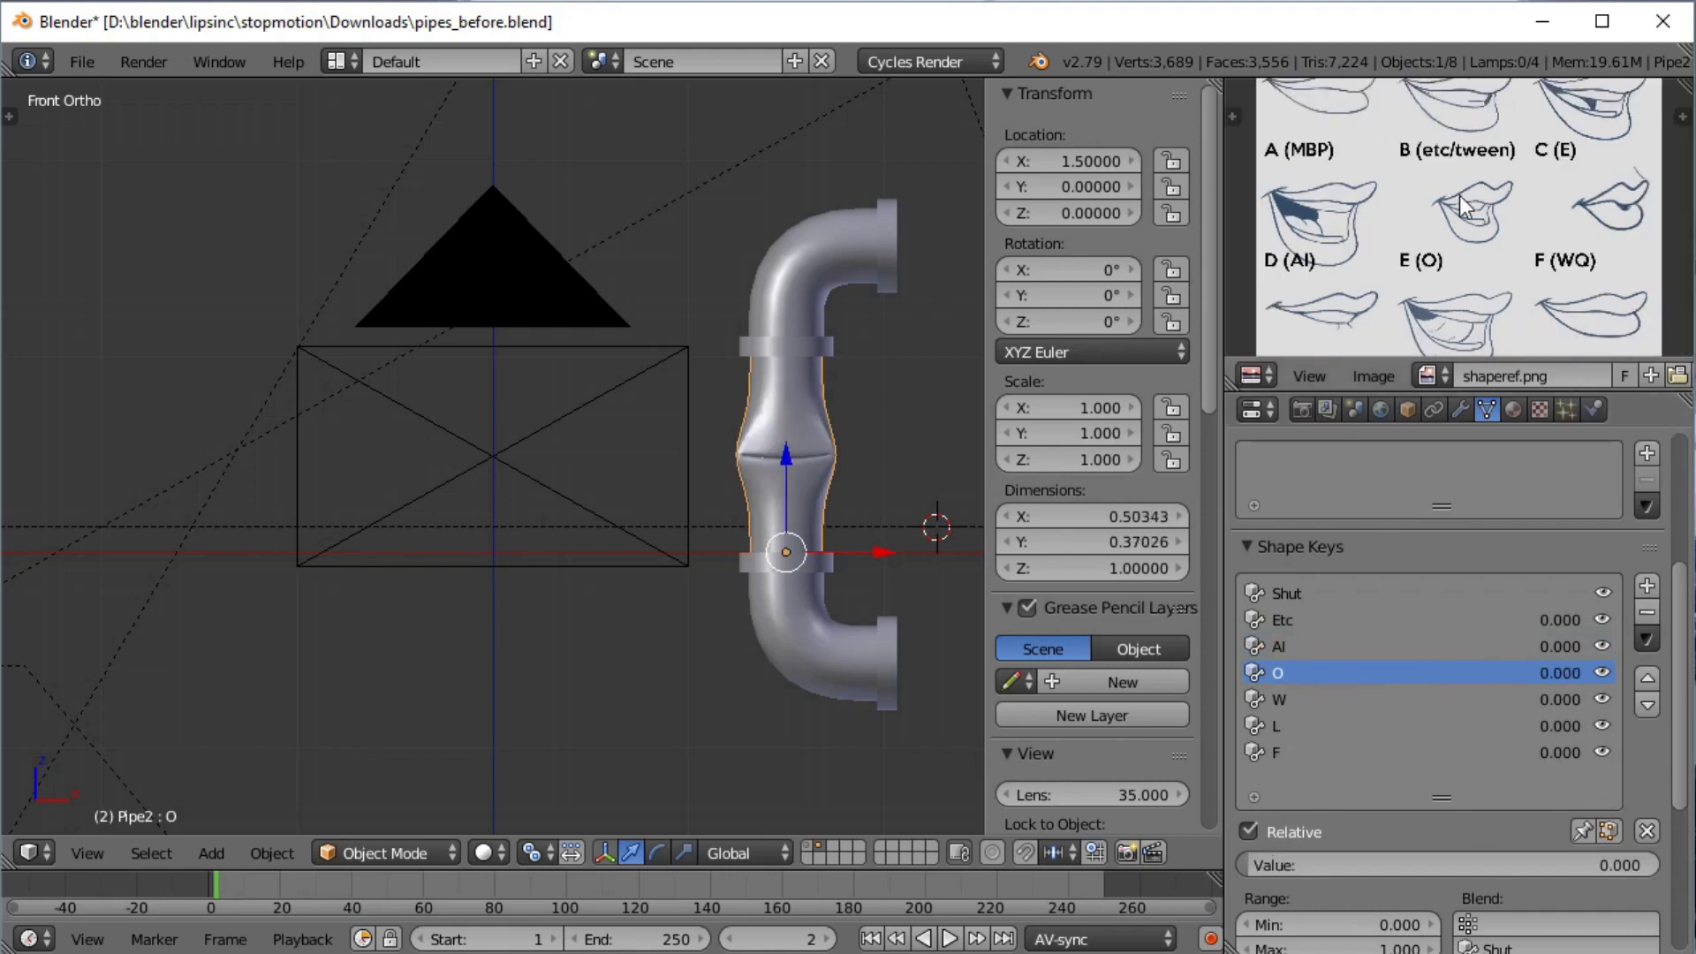
{"action": "left_click", "coordinate": [1292, 698]}
{"action": "mouse_move", "coordinate": [1274, 870]}
{"action": "left_mouse_down"}
{"action": "mouse_move", "coordinate": [1478, 866]}
{"action": "mouse_move", "coordinate": [1254, 866]}
{"action": "left_mouse_up"}
{"action": "left_click", "coordinate": [1325, 726]}
{"action": "left_click", "coordinate": [1291, 752]}
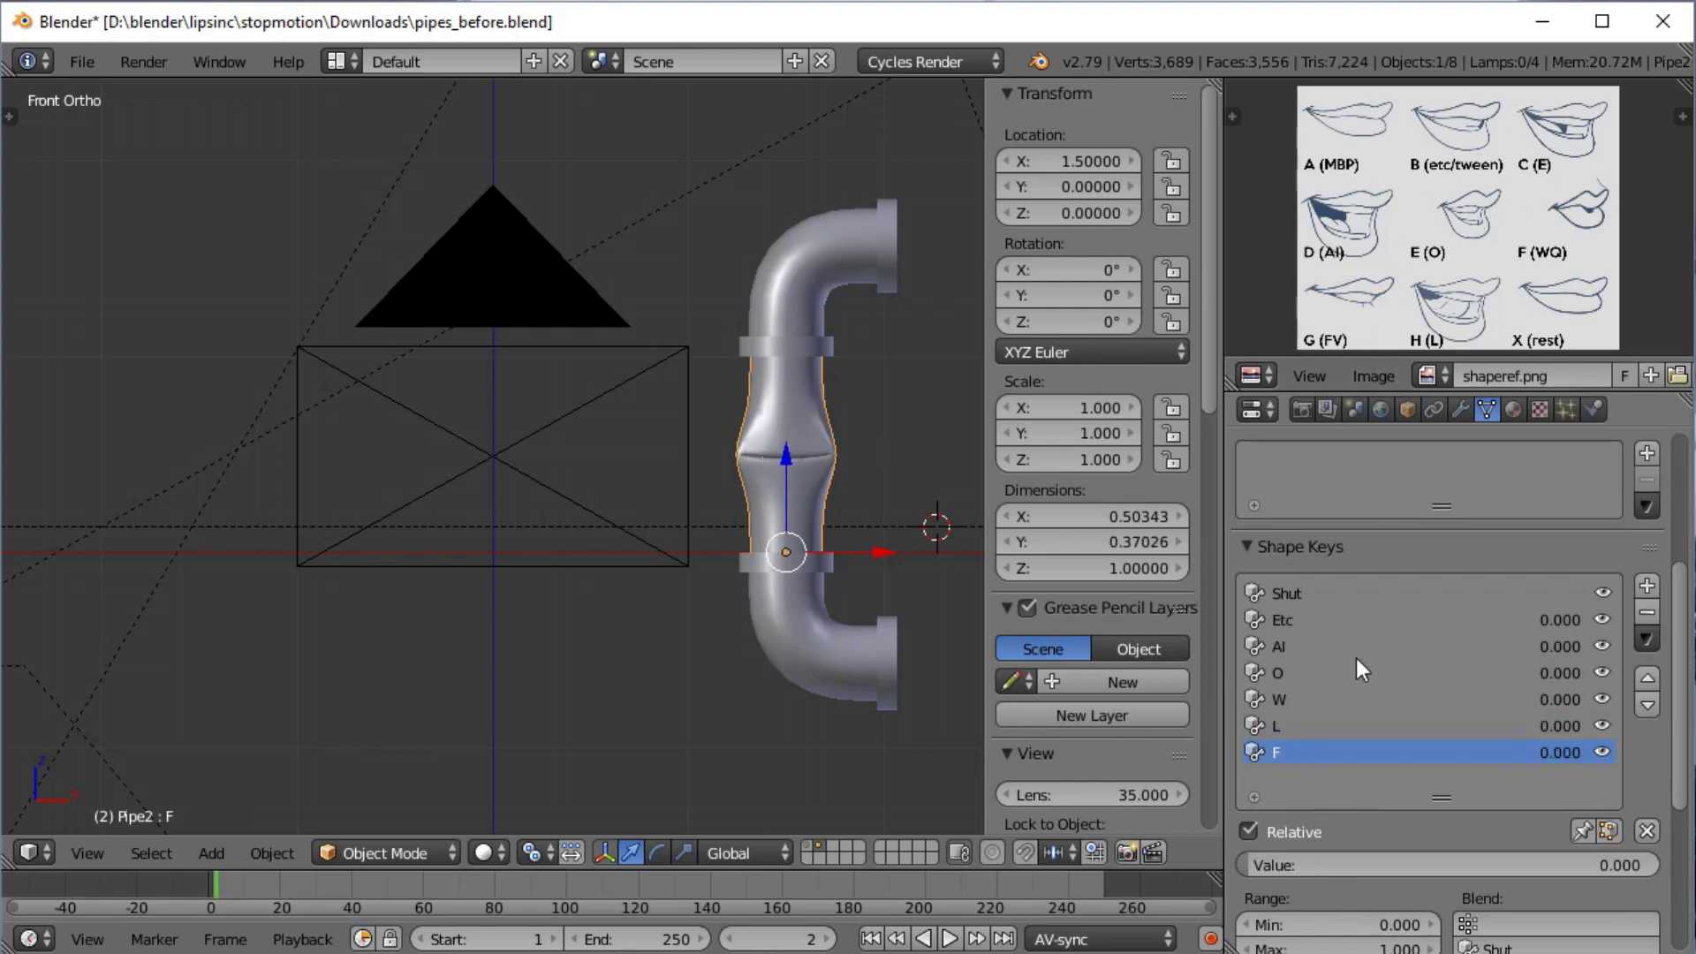
{"action": "left_click", "coordinate": [1272, 647]}
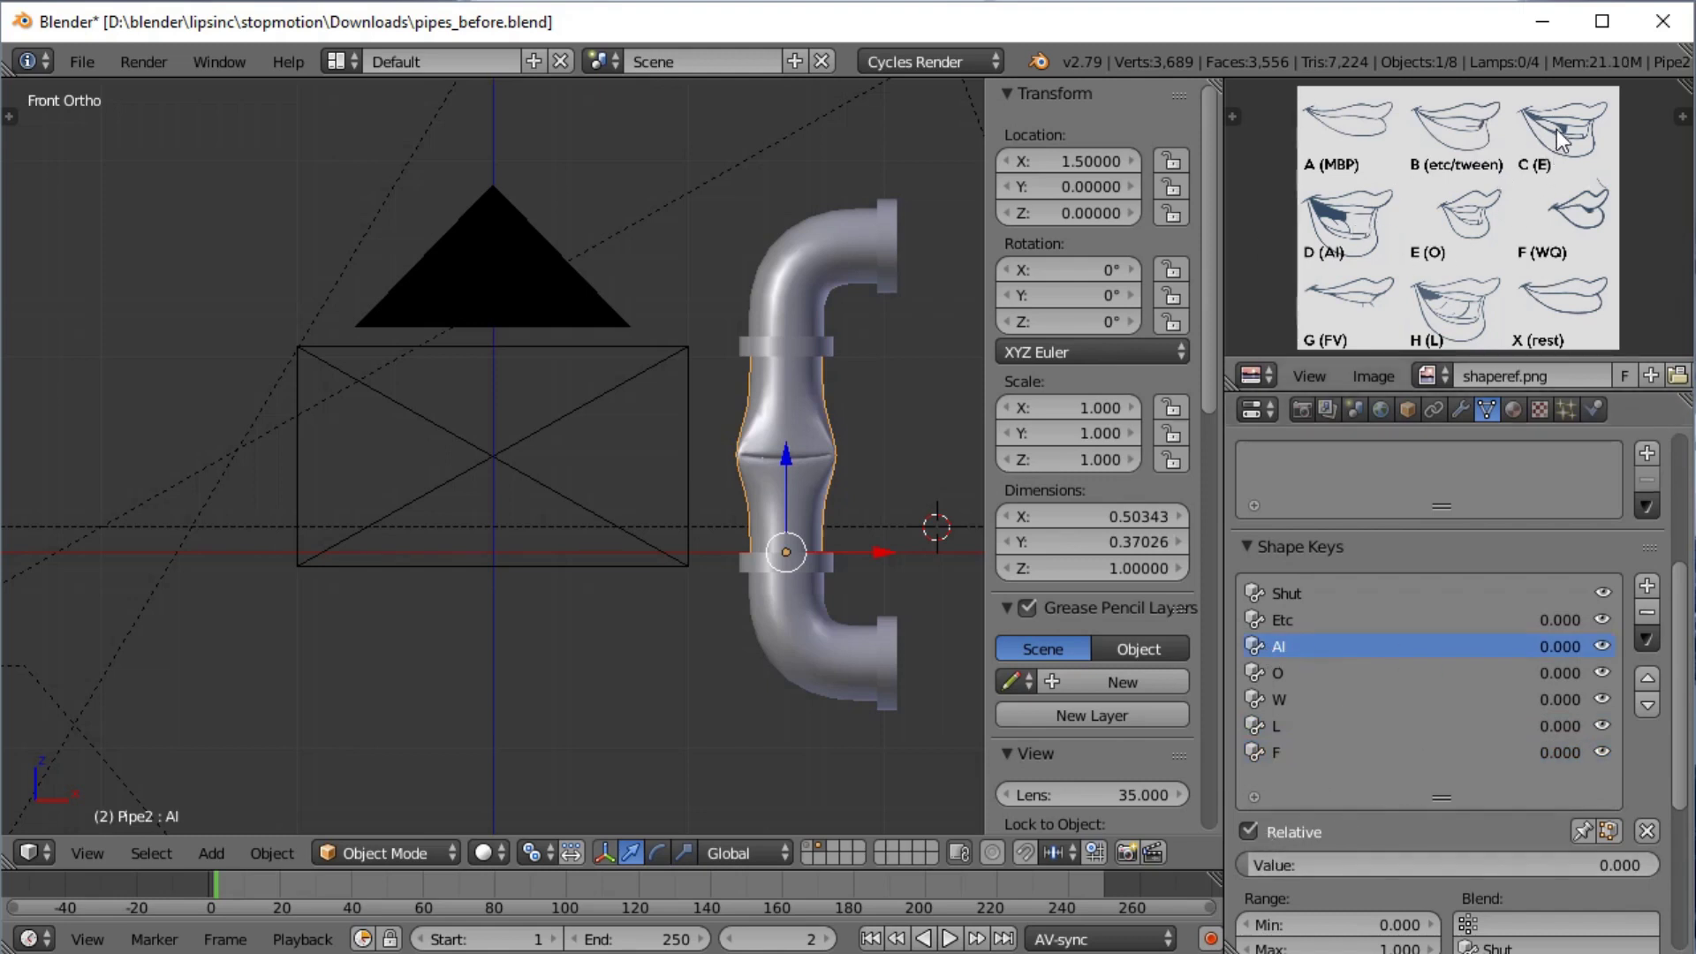
{"action": "mouse_move", "coordinate": [1260, 866]}
{"action": "left_mouse_down"}
{"action": "mouse_move", "coordinate": [1657, 865]}
{"action": "mouse_move", "coordinate": [1255, 866]}
{"action": "left_mouse_up"}
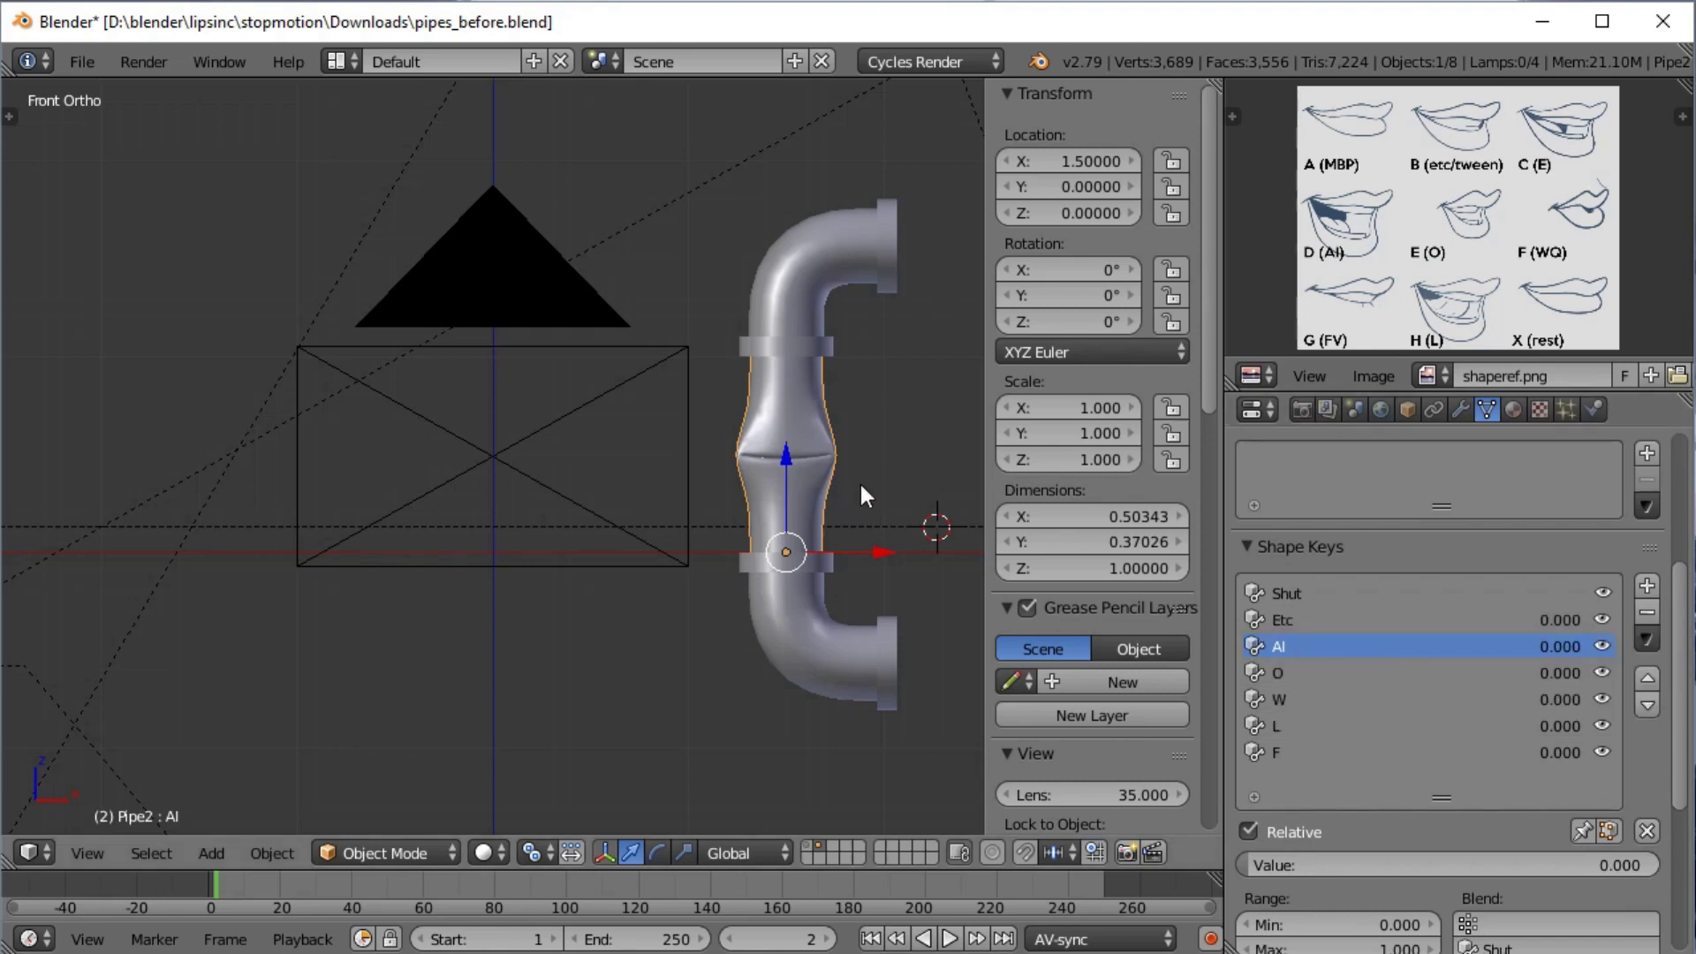
{"action": "middle_click_drag", "start_coordinate": [861, 484], "coordinate": [262, 492], "text": "shift"}
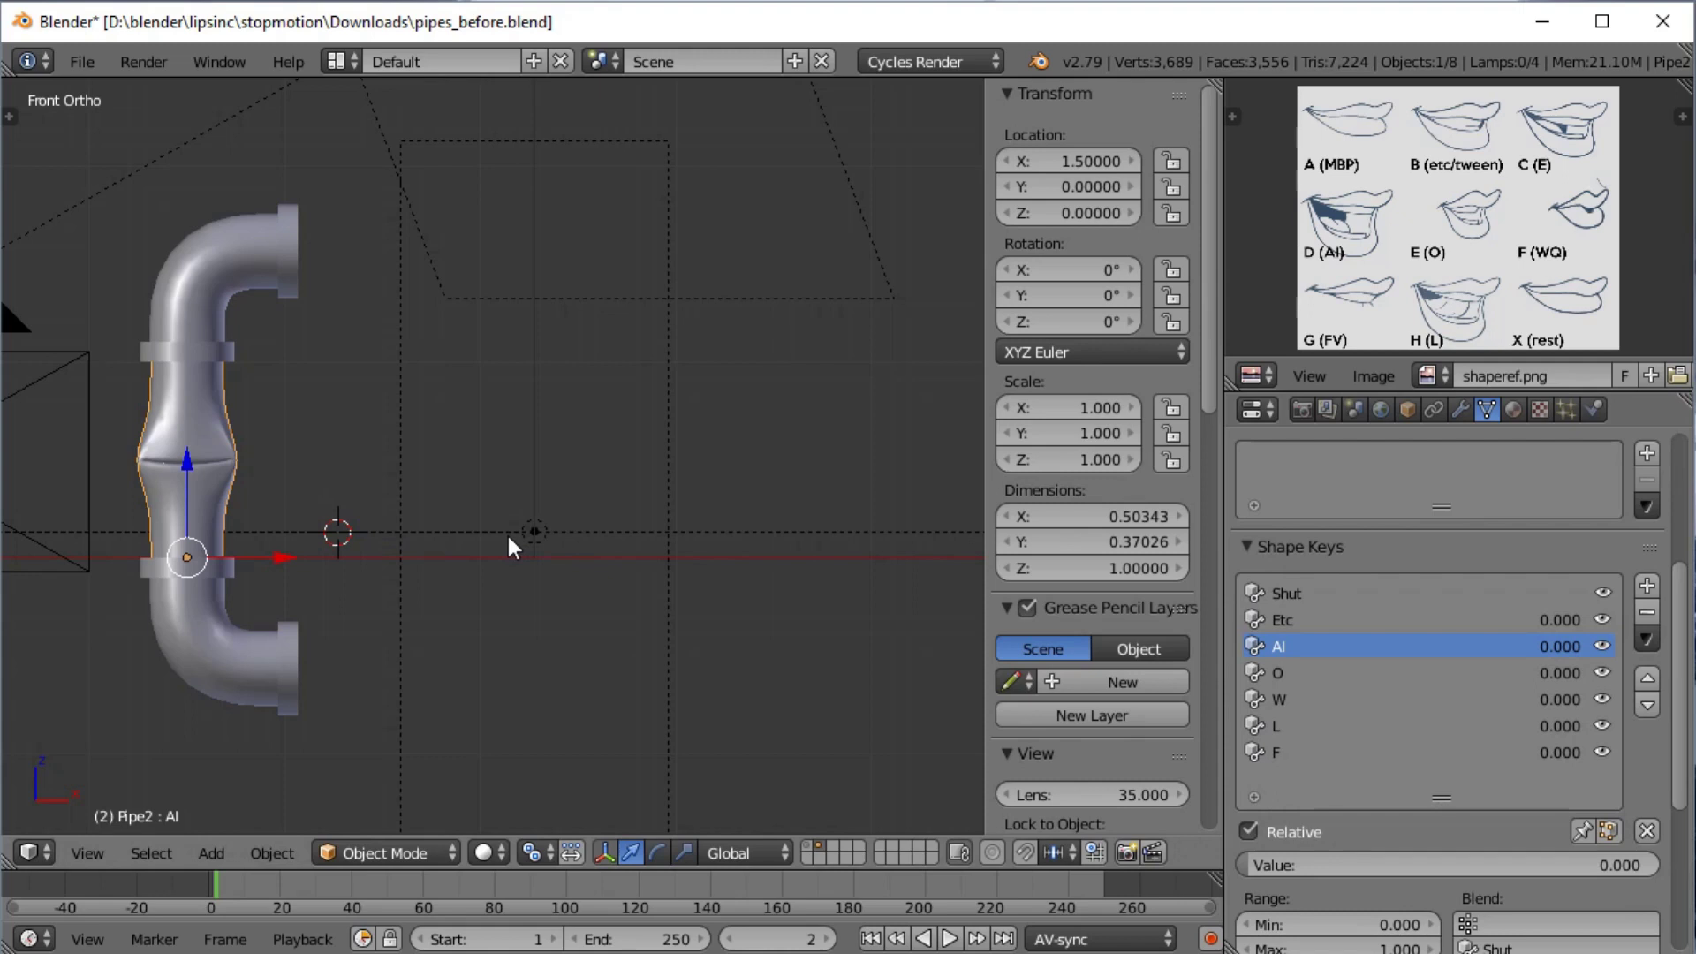
Add a single-bone armature and shorten it by moving its tail -0.9 along Z
{"action": "key", "text": "shift+a"}
{"action": "mouse_move", "coordinate": [507, 537]}
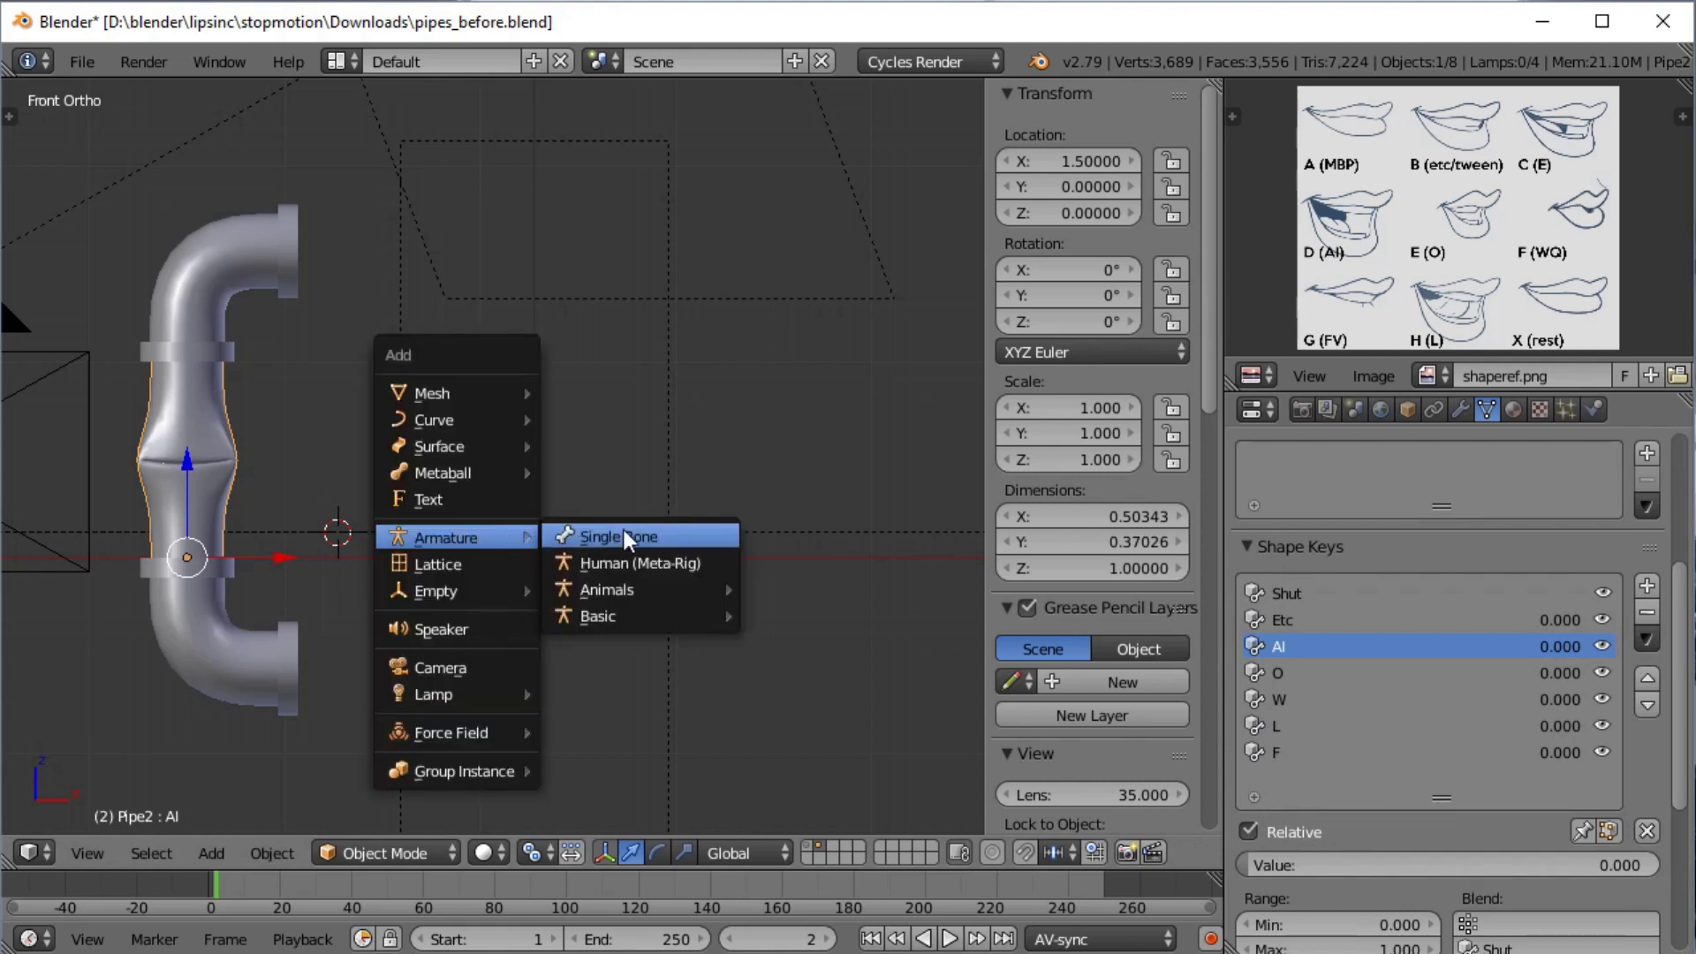
{"action": "left_click", "coordinate": [623, 529]}
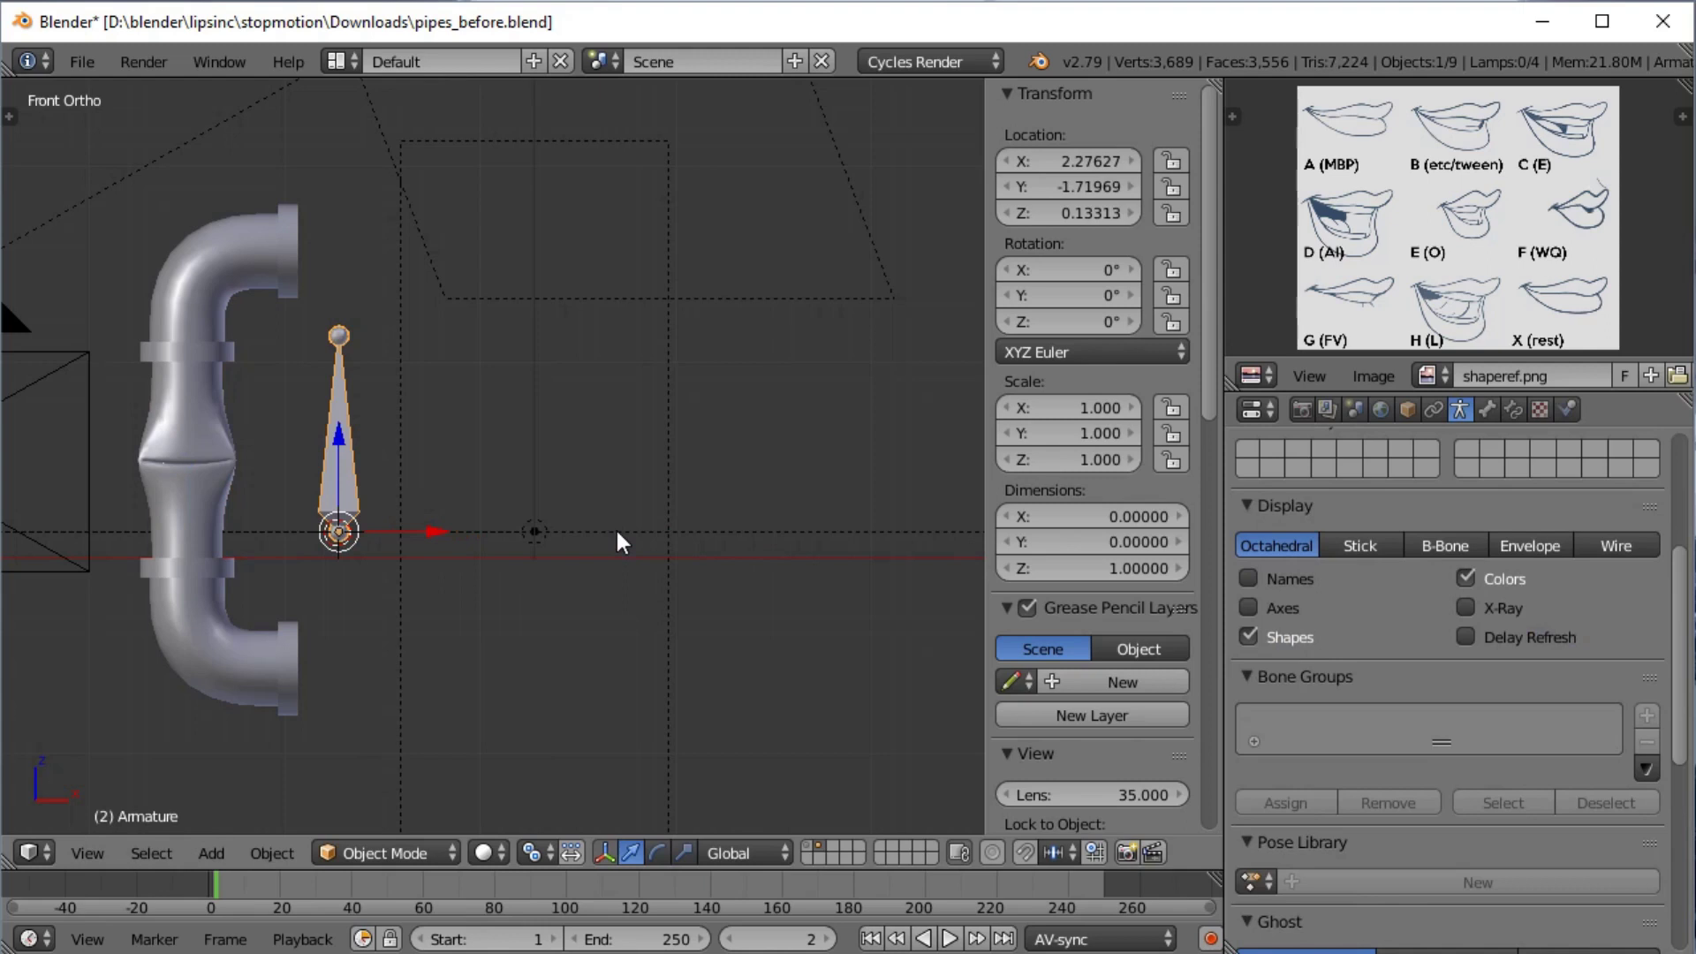
{"action": "key", "text": "Tab"}
{"action": "type", "text": "gz-0.8"}
{"action": "key", "text": "BackSpace"}
{"action": "type", "text": "9000 (0.9000) global"}
{"action": "key", "text": "Return"}
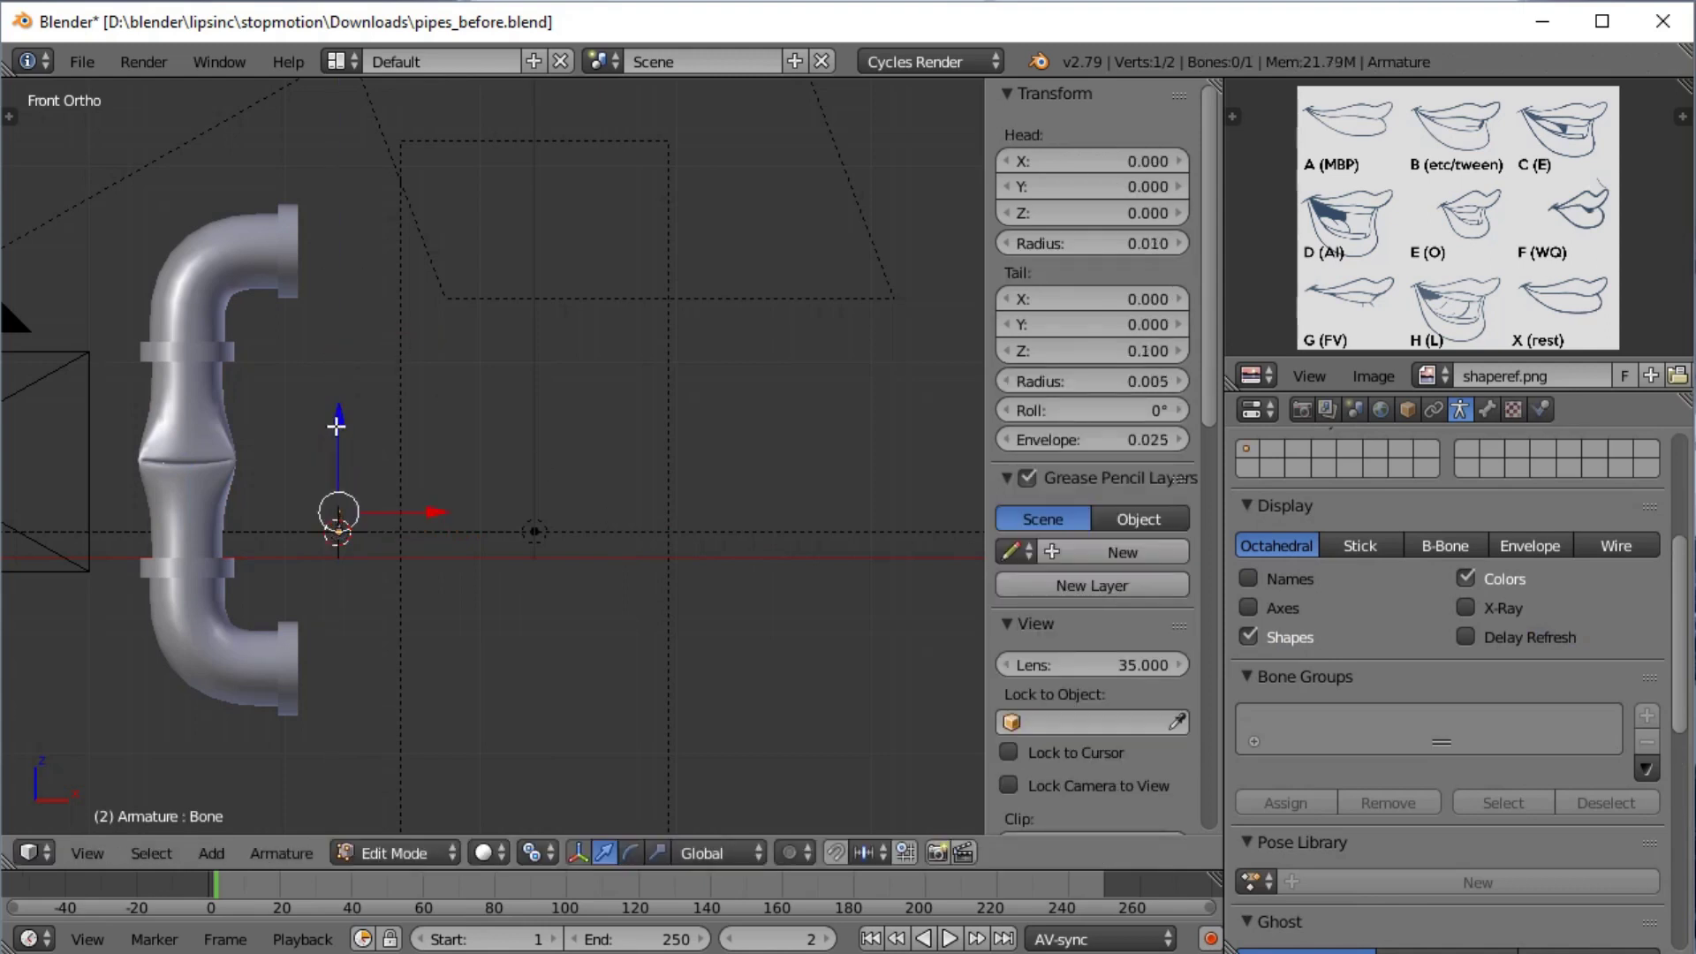
Draw the armature as Stick bones with bone names shown, then select the whole bone
{"action": "right_click", "coordinate": [337, 518]}
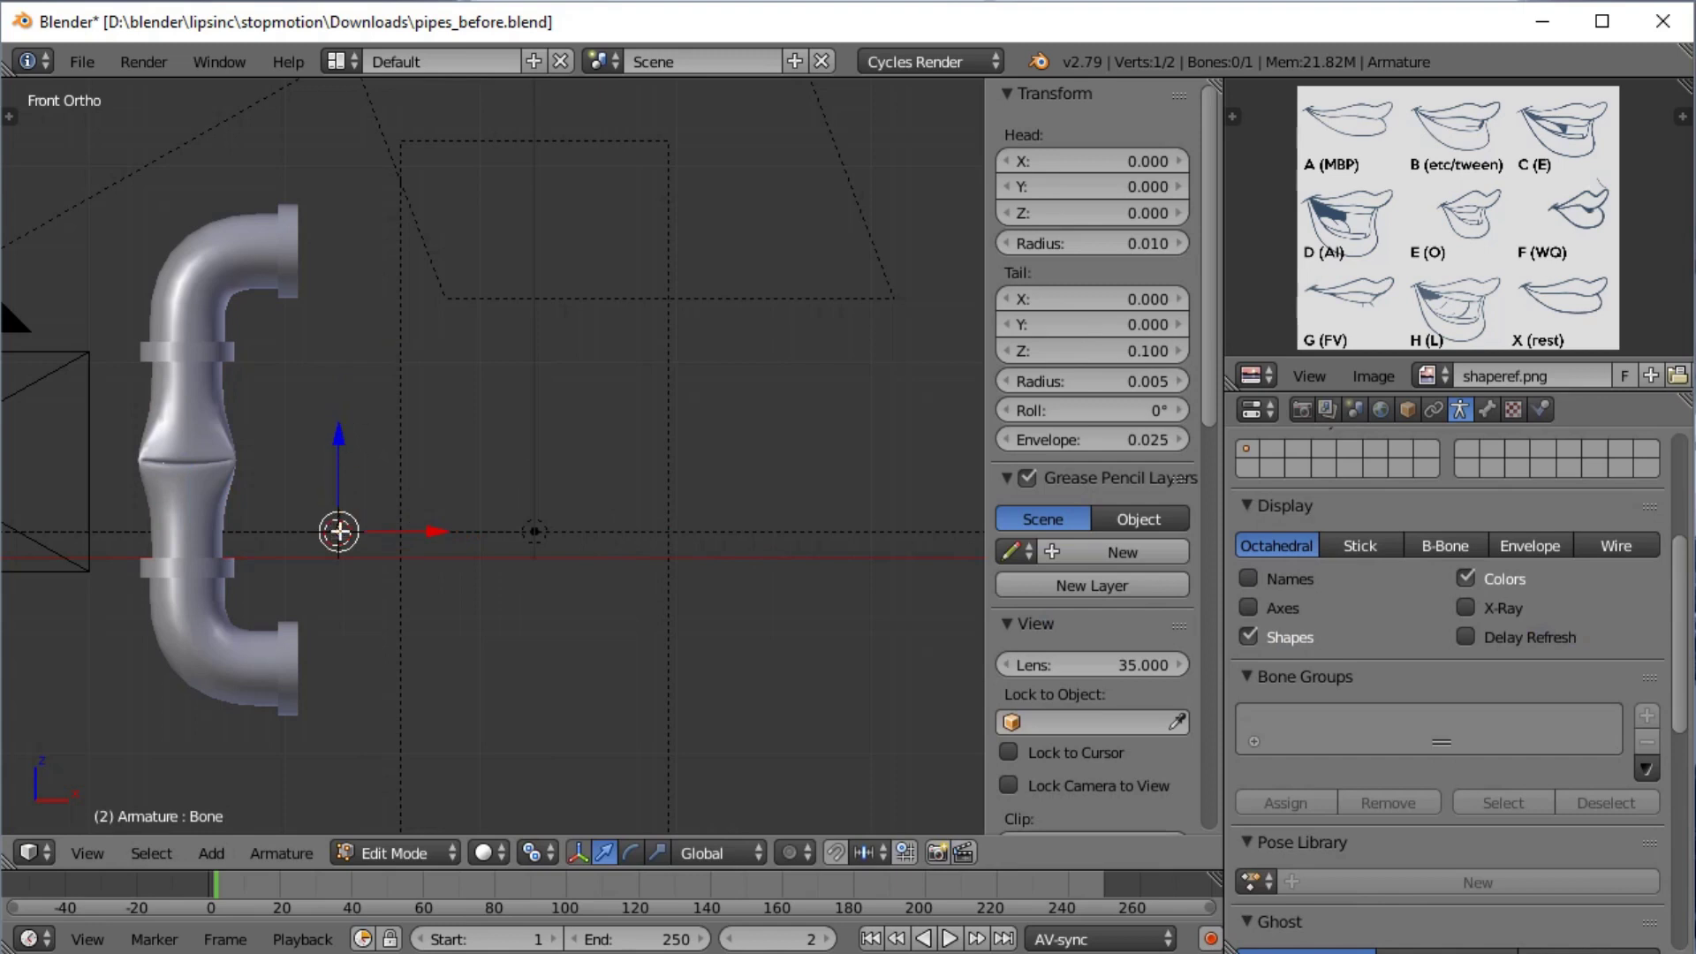
{"action": "left_click", "coordinate": [1360, 544]}
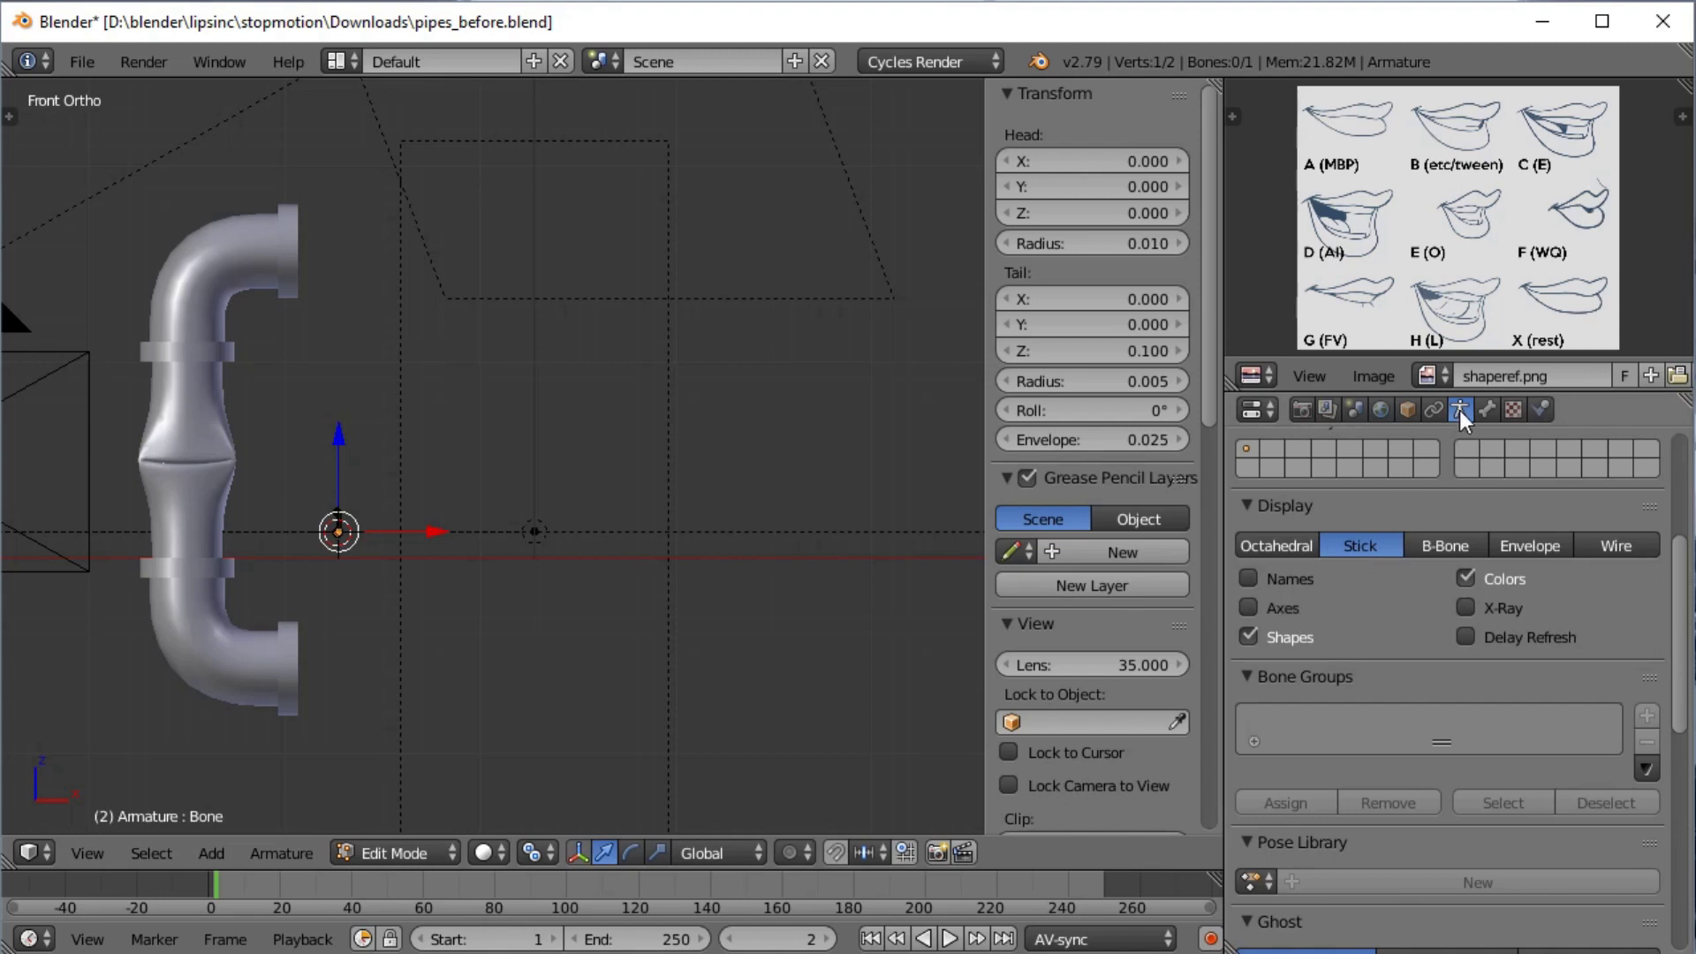
{"action": "left_click", "coordinate": [1249, 578]}
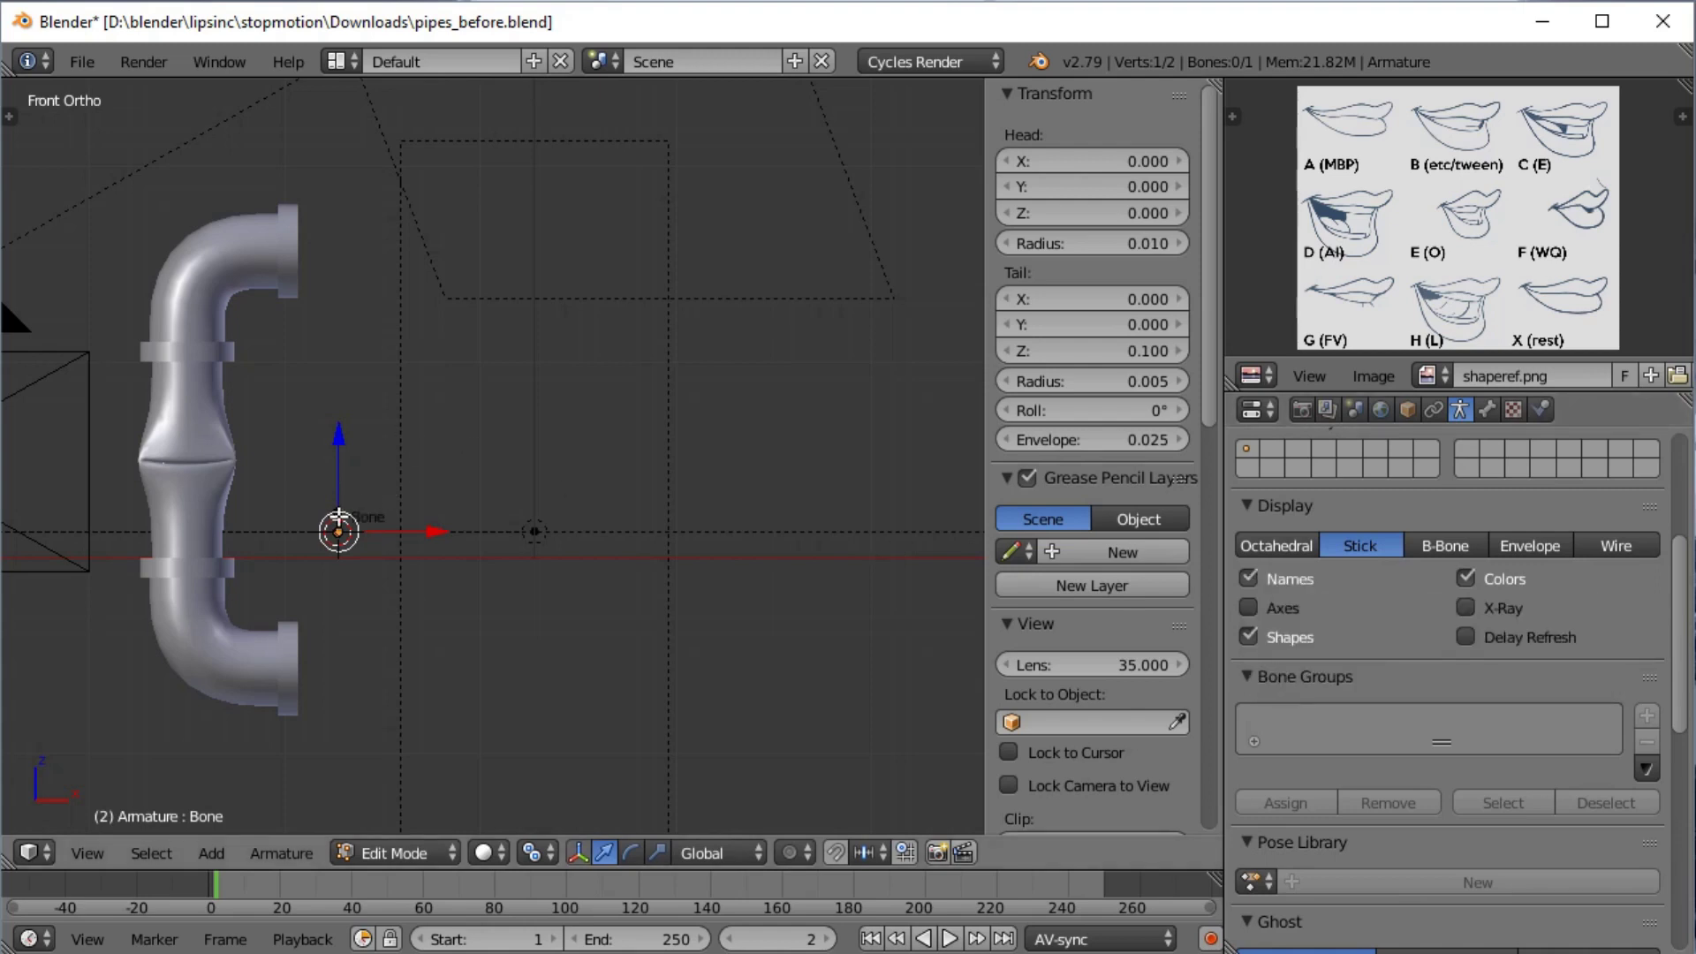
{"action": "left_click", "coordinate": [339, 512]}
{"action": "left_click", "coordinate": [335, 521]}
{"action": "scroll", "coordinate": [357, 507], "scroll_direction": "up", "scroll_amount": 2}
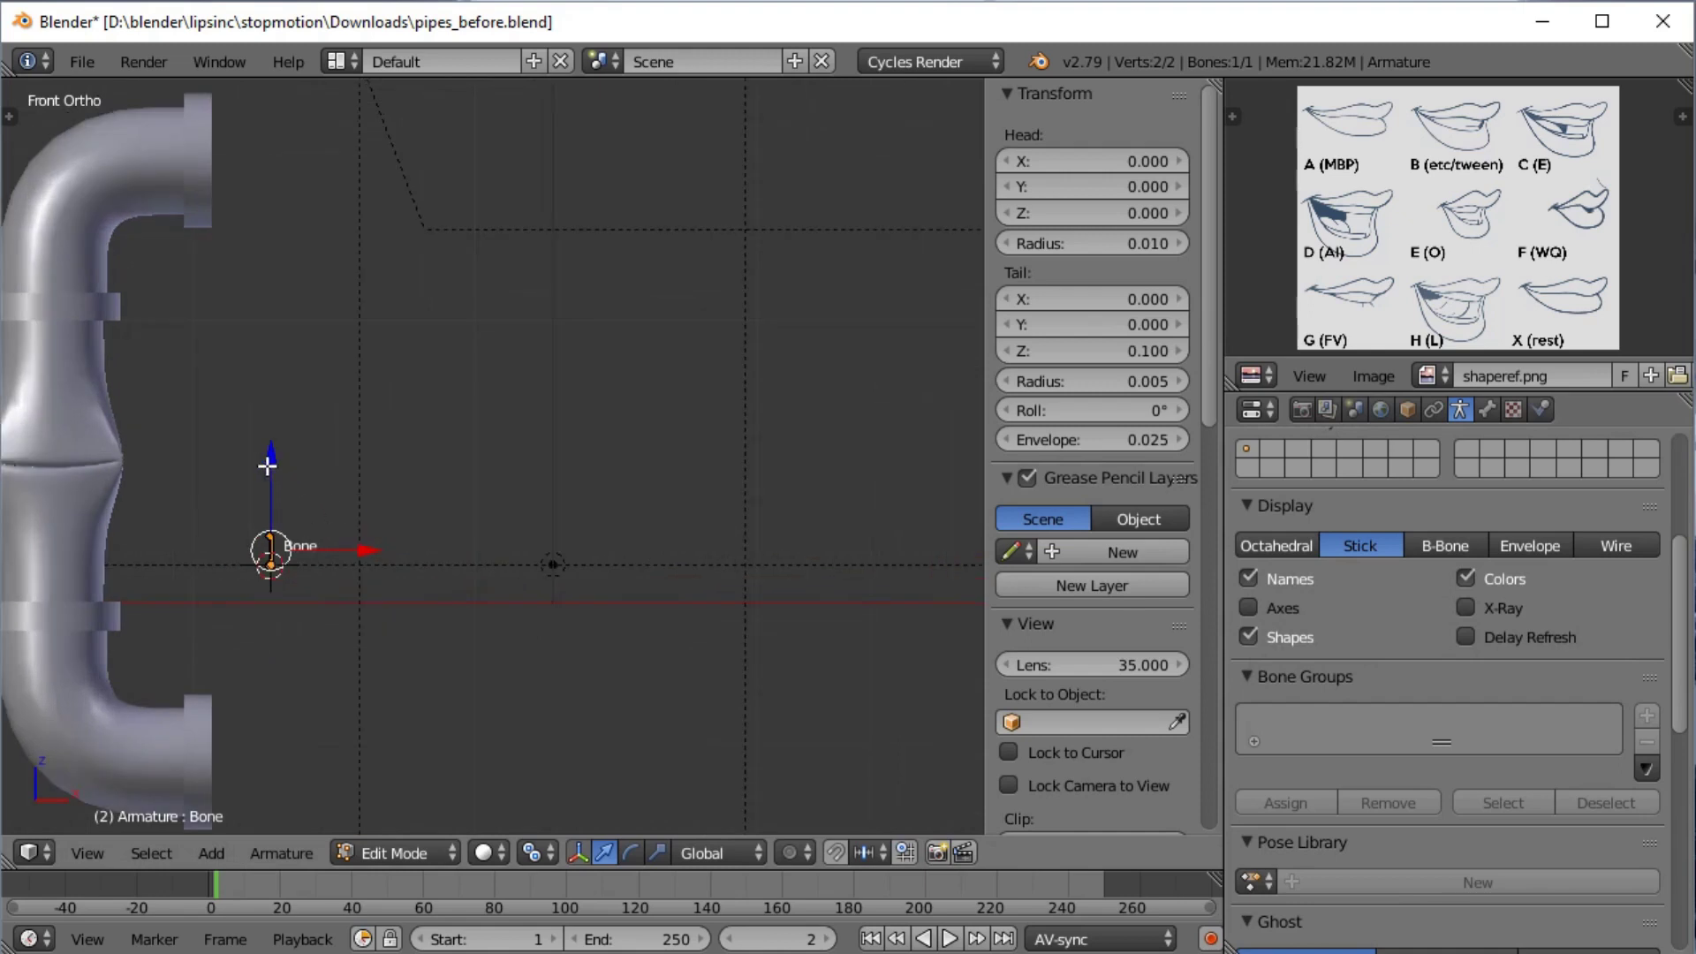
Move the bone up to Z 1 and stack duplicates Bone.001 through Bone.004 downward beneath it
{"action": "key", "text": "g"}
{"action": "key", "text": "z"}
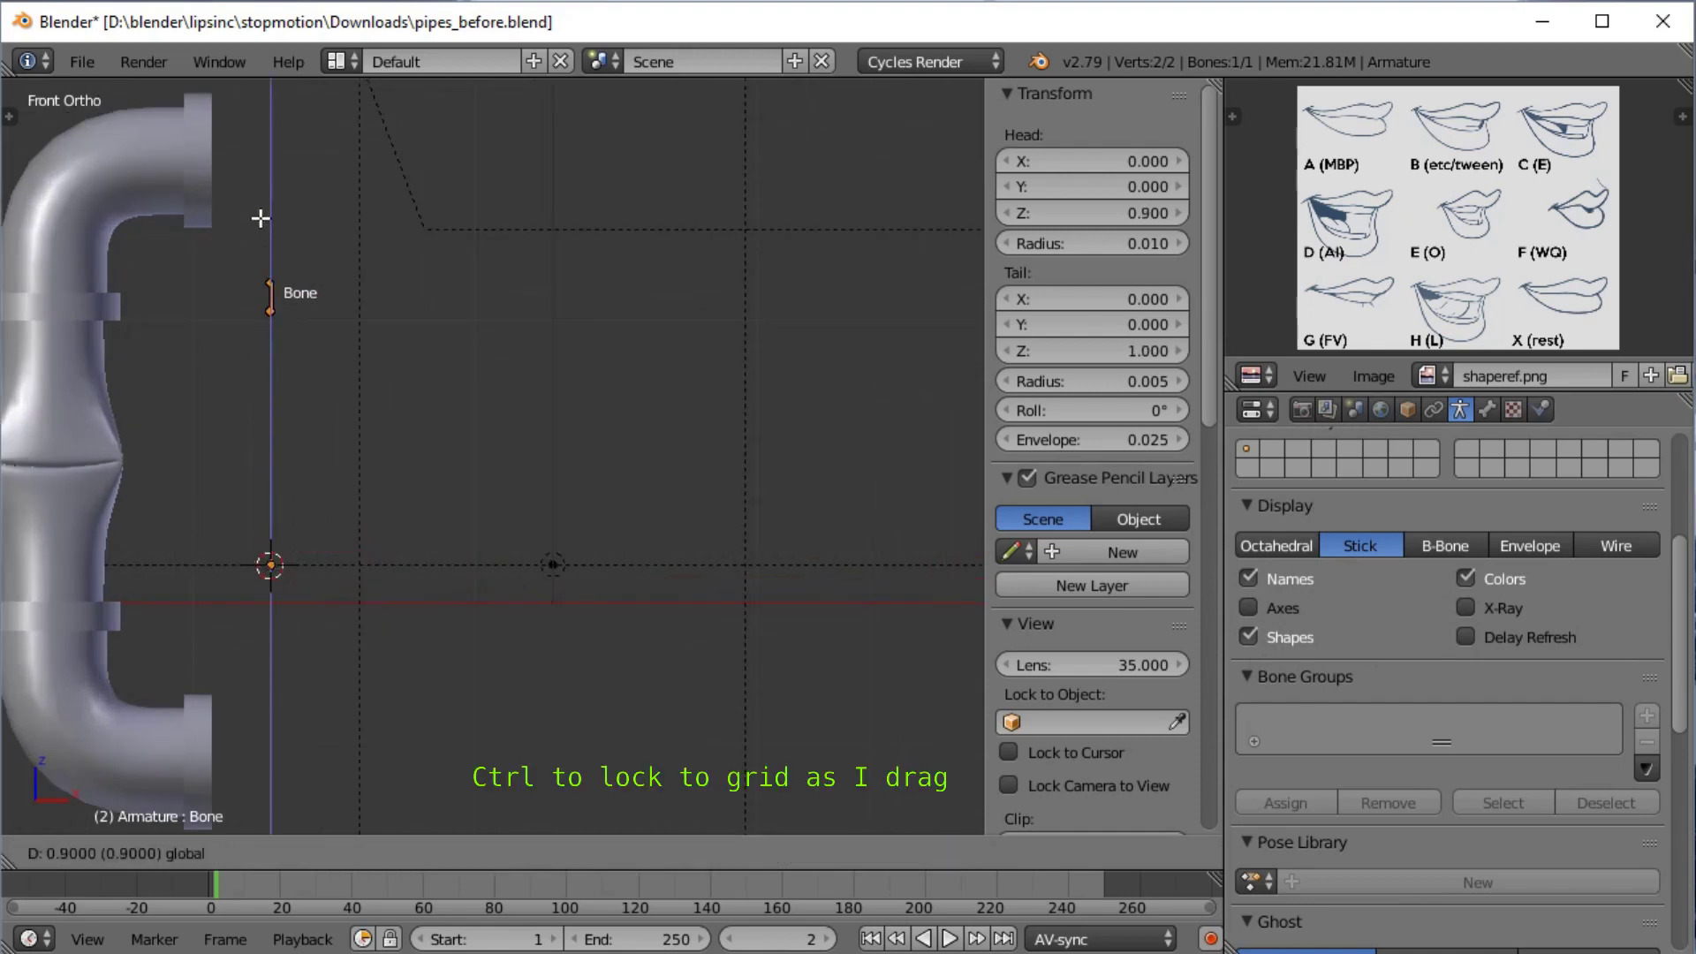
{"action": "left_click", "coordinate": [264, 188]}
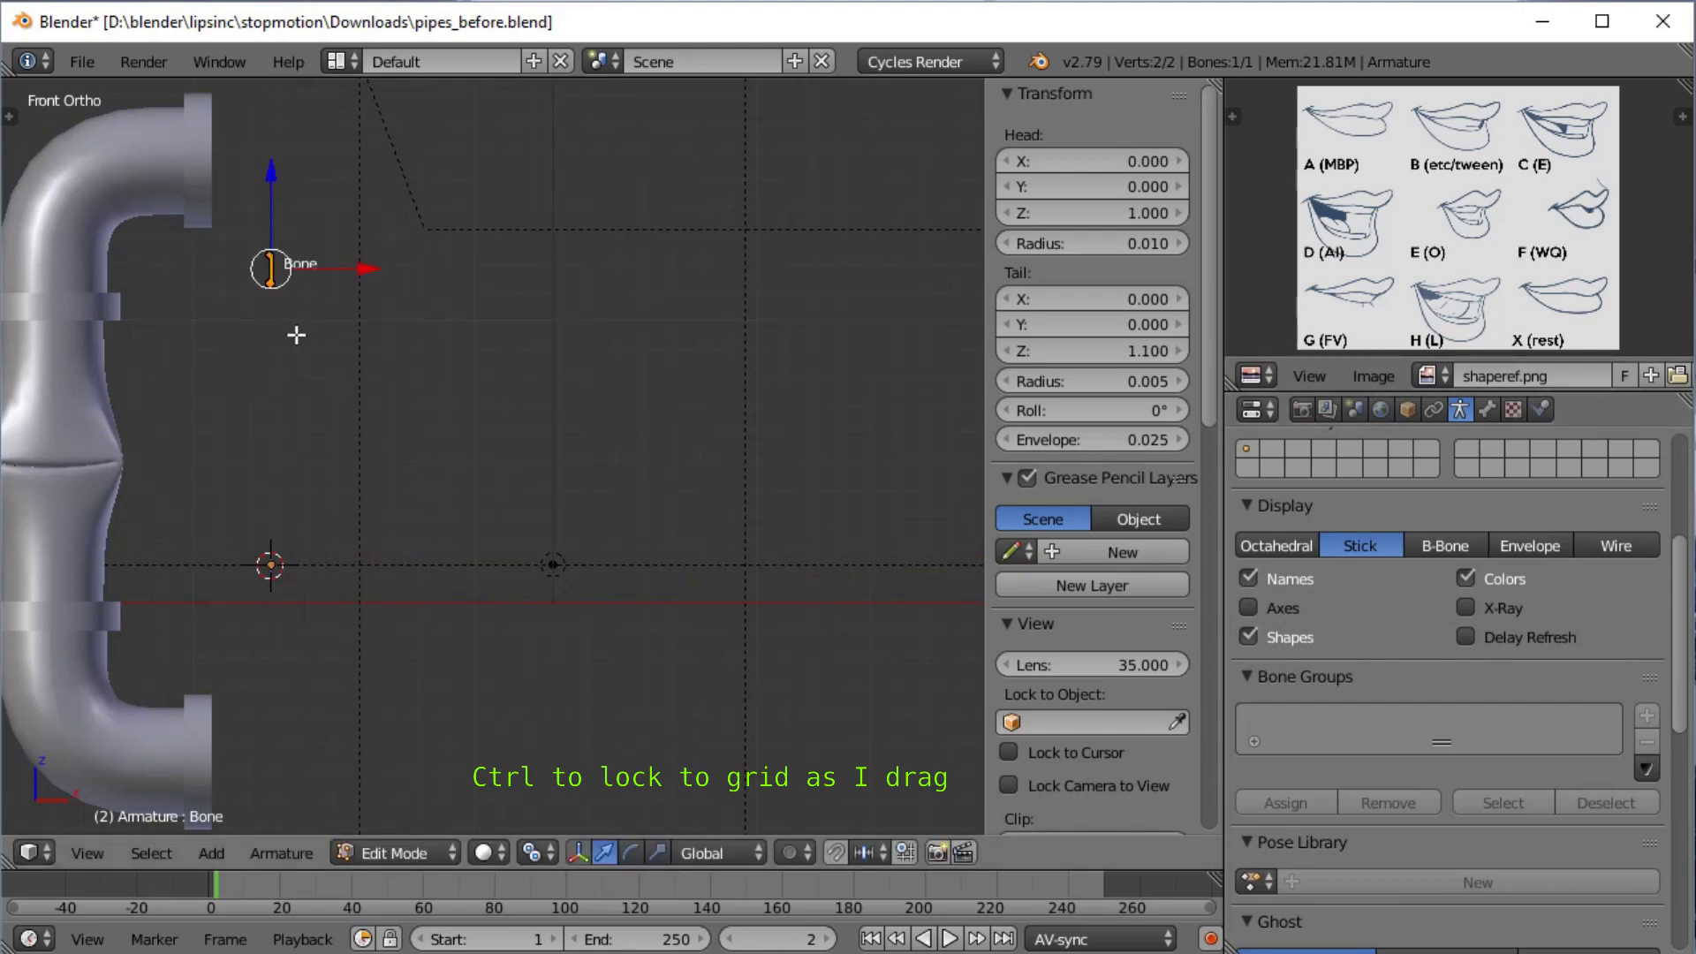
{"action": "key", "text": "shift+d"}
{"action": "left_click", "coordinate": [308, 385]}
{"action": "key", "text": "shift+d"}
{"action": "left_click", "coordinate": [312, 436]}
{"action": "key", "text": "shift+d"}
{"action": "left_click", "coordinate": [320, 490]}
{"action": "key", "text": "shift+d"}
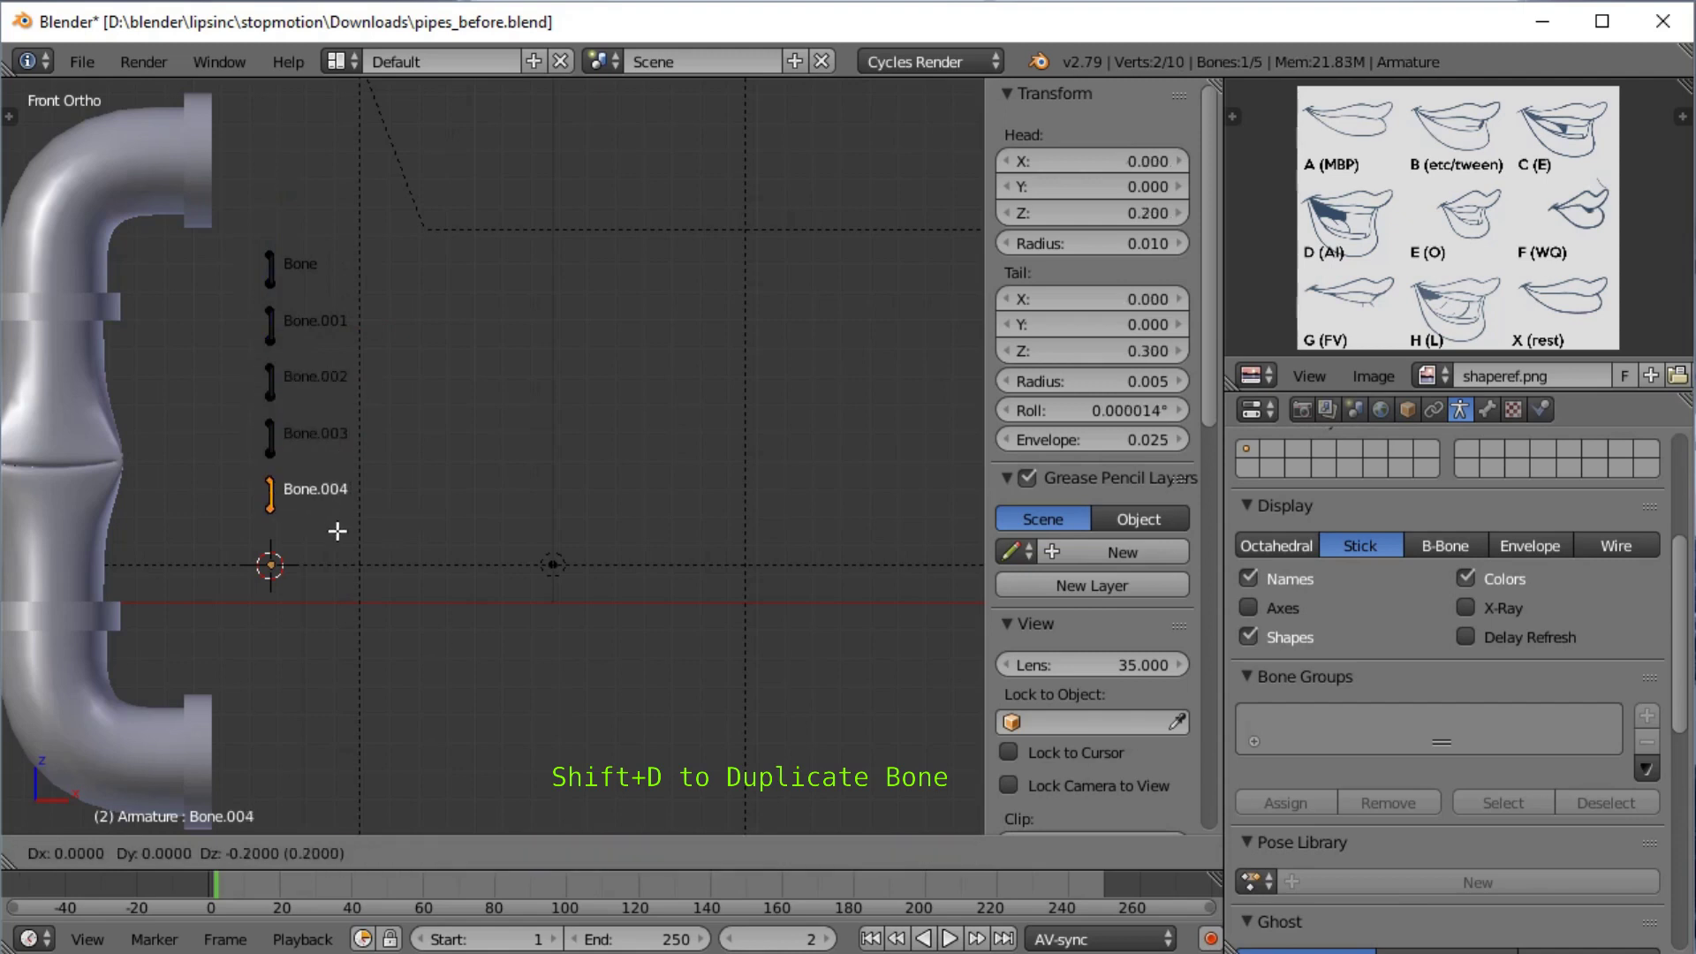
{"action": "left_click", "coordinate": [337, 531]}
{"action": "key", "text": "shift+d"}
Place Bone.005 at the bottom of the column and rename the top bone to etc
{"action": "left_click", "coordinate": [344, 568]}
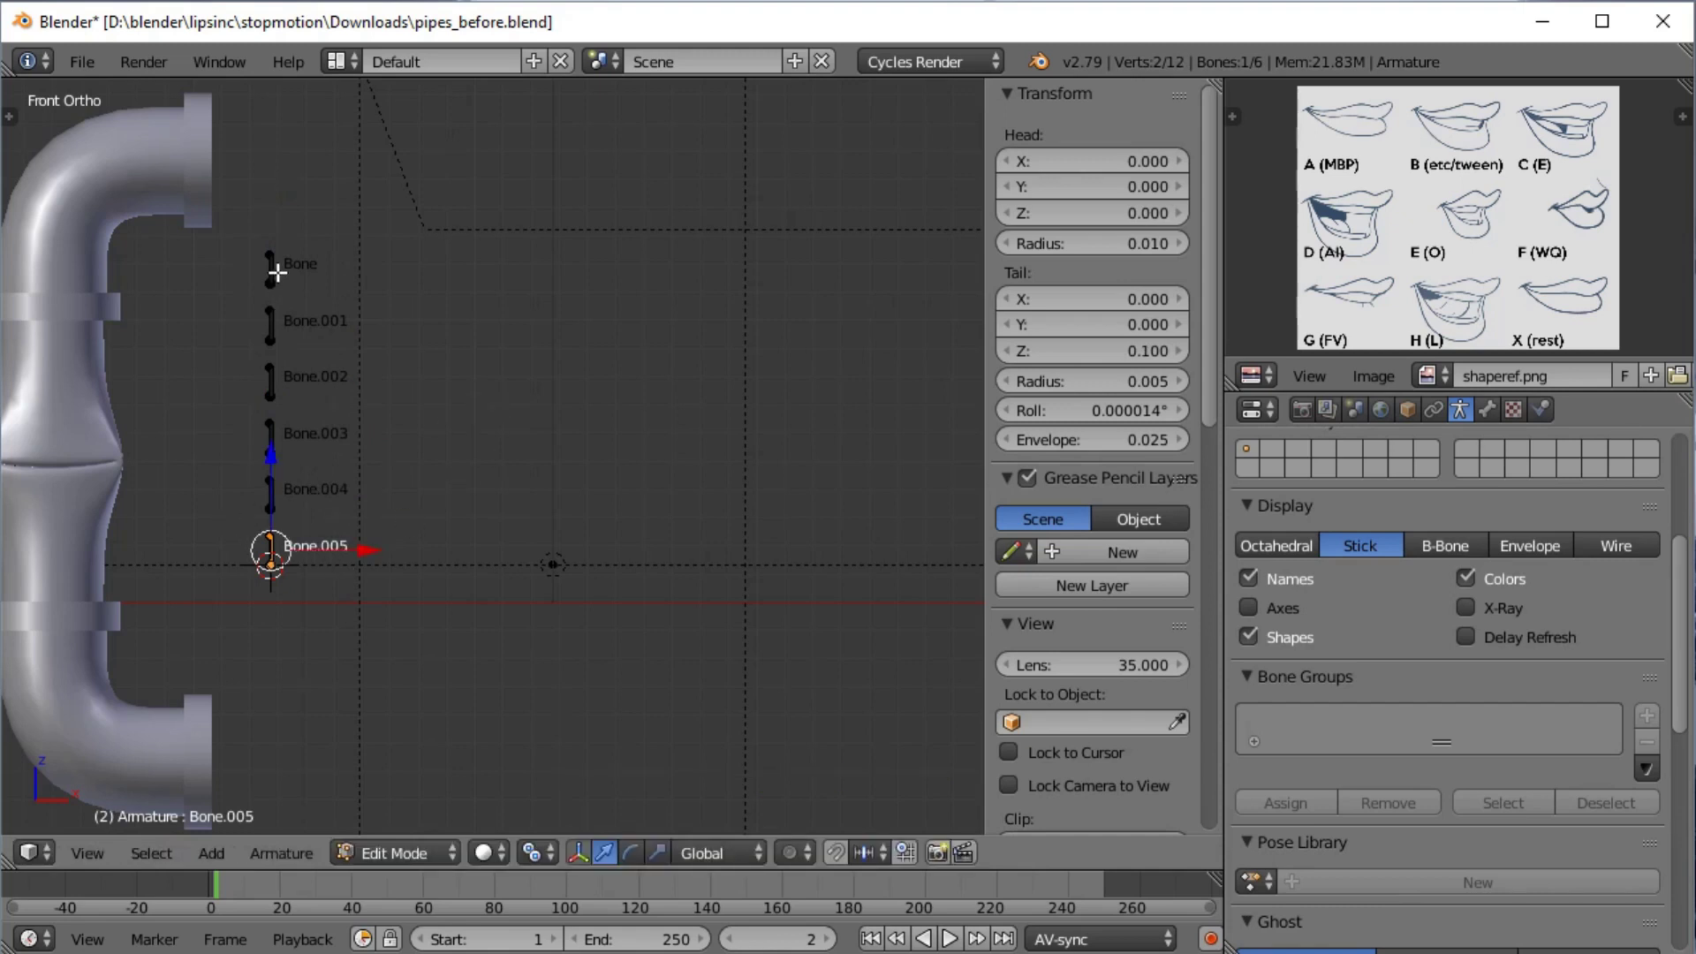
{"action": "right_click", "coordinate": [276, 271]}
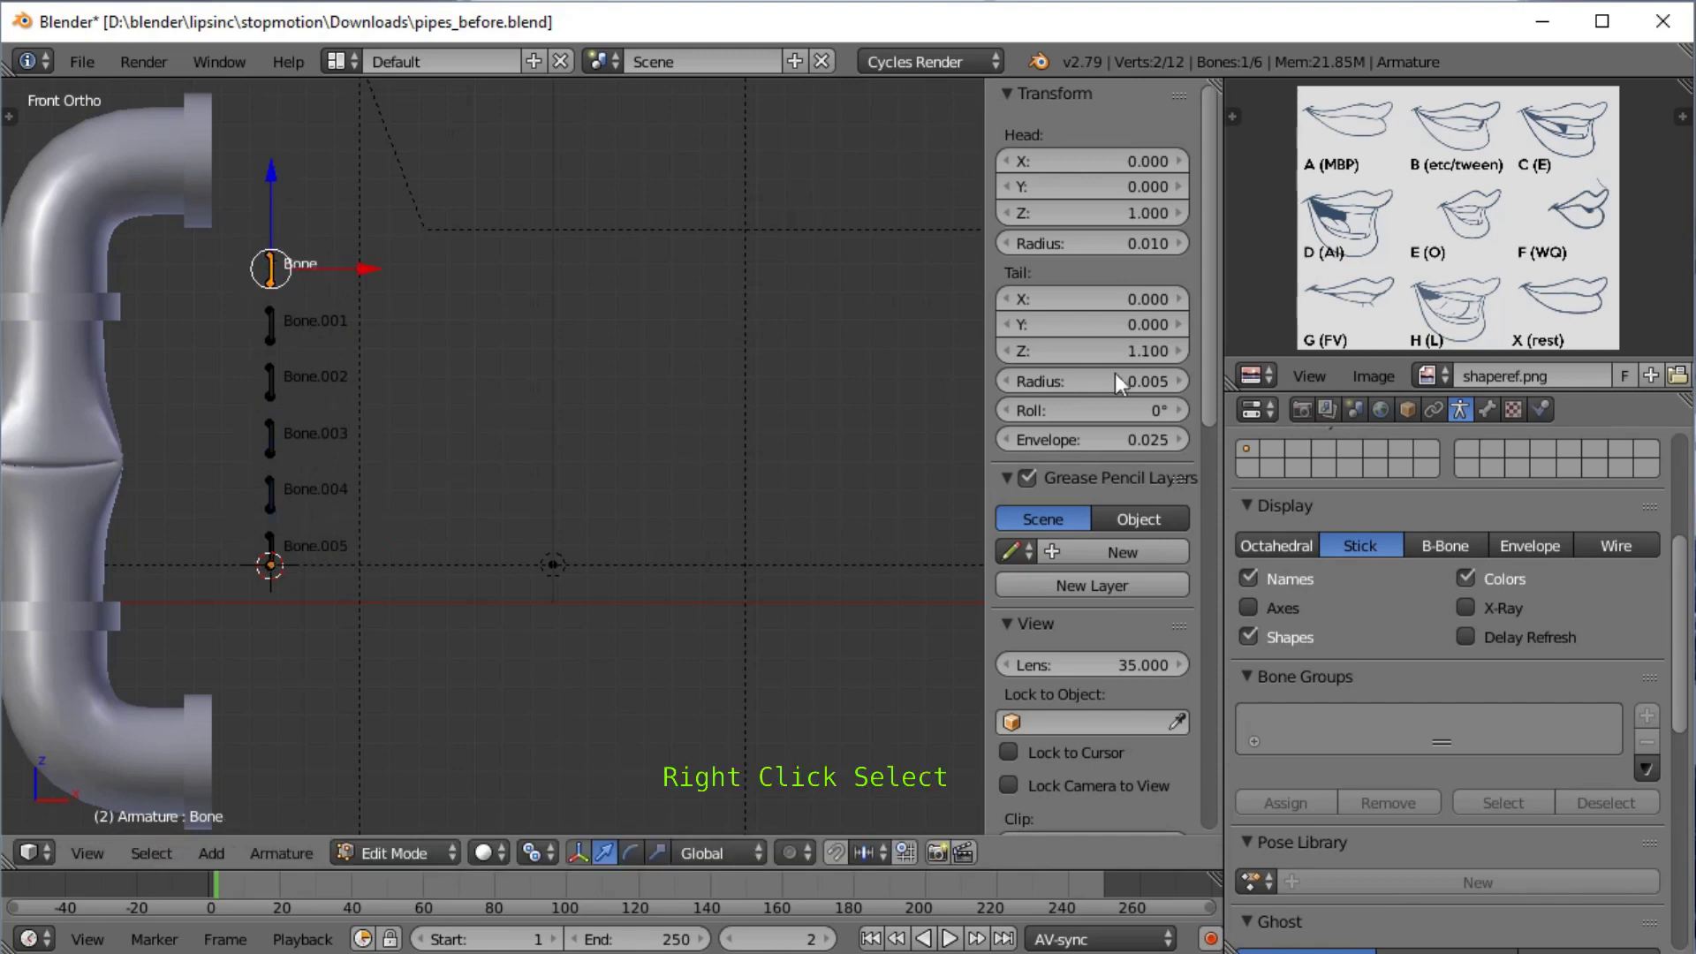
{"action": "left_click", "coordinate": [1486, 409]}
{"action": "left_click", "coordinate": [1418, 490]}
{"action": "type", "text": "etc"}
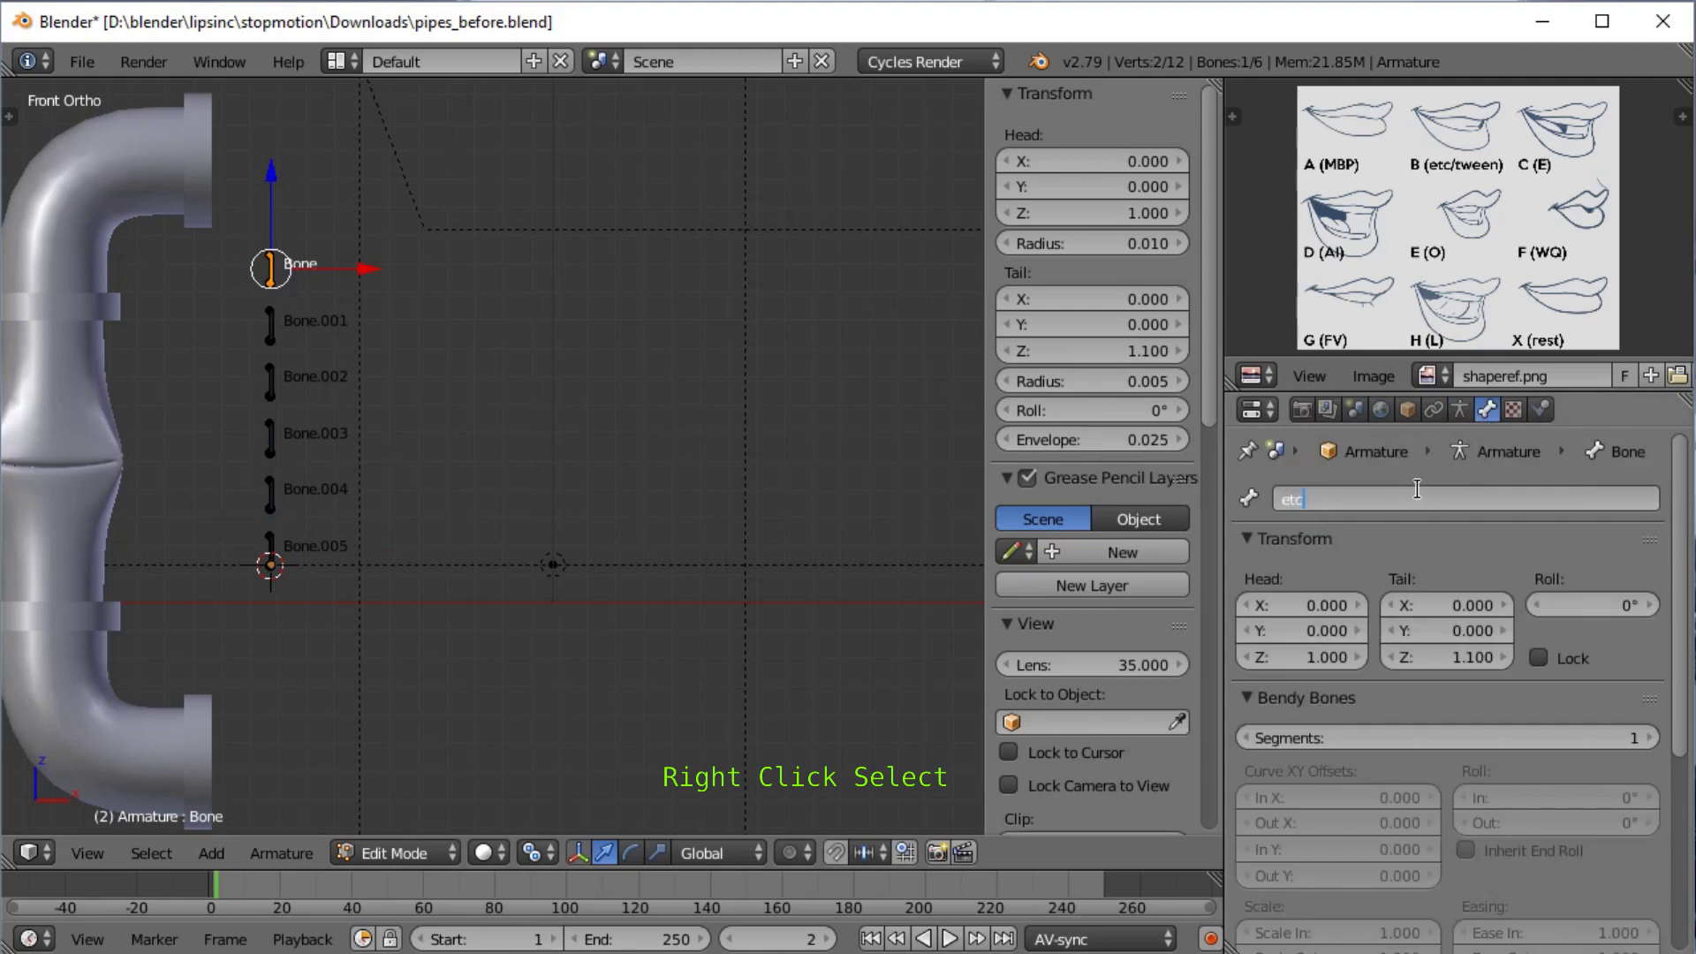
{"action": "key", "text": "Return"}
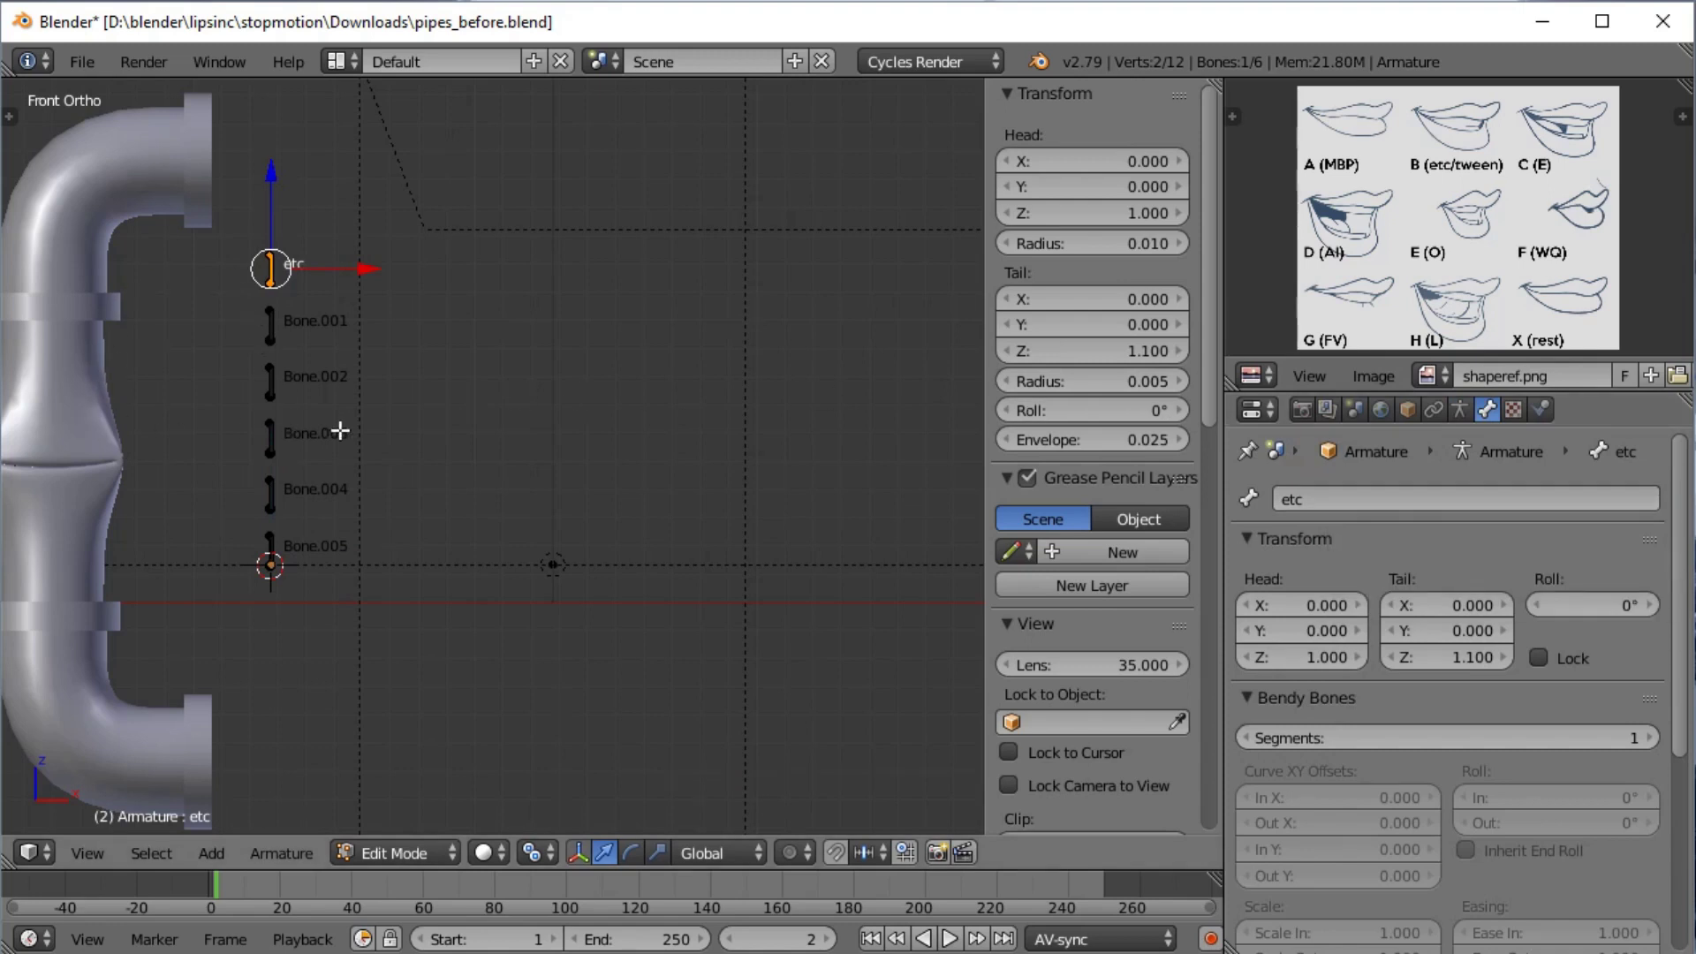
Rename Bone.001 to AI and return the armature to Object Mode
{"action": "right_click", "coordinate": [270, 327]}
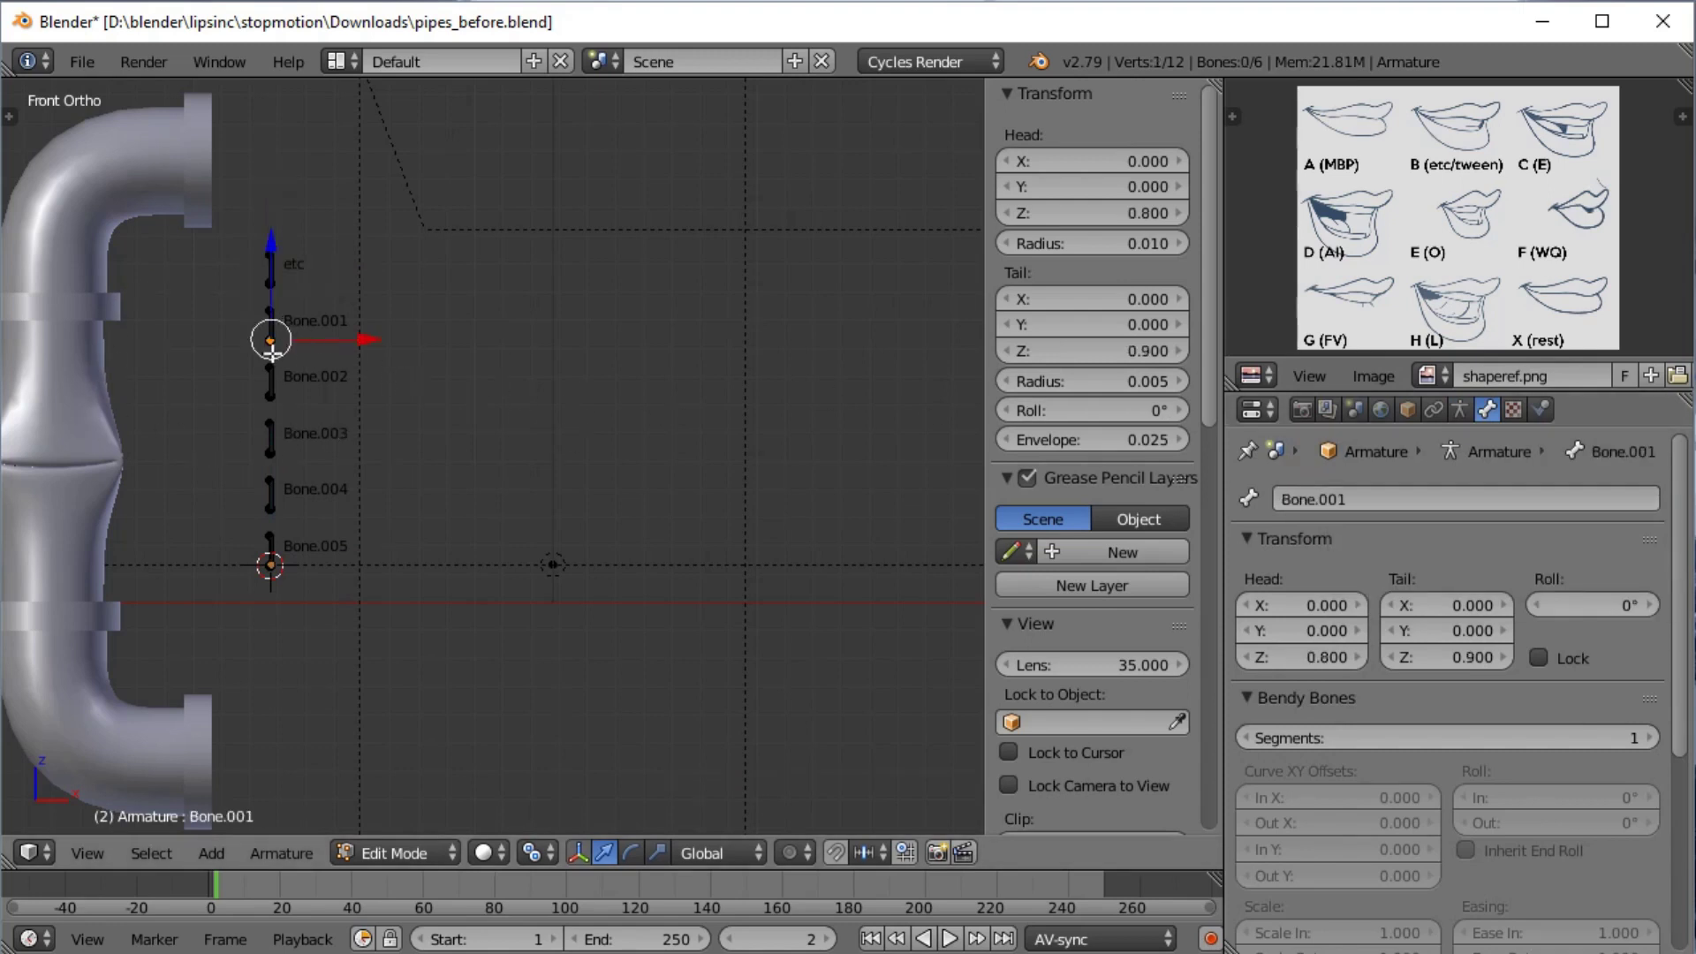
{"action": "right_click", "coordinate": [269, 325]}
{"action": "left_click", "coordinate": [1381, 511]}
{"action": "type", "text": "AI"}
{"action": "key", "text": "Return"}
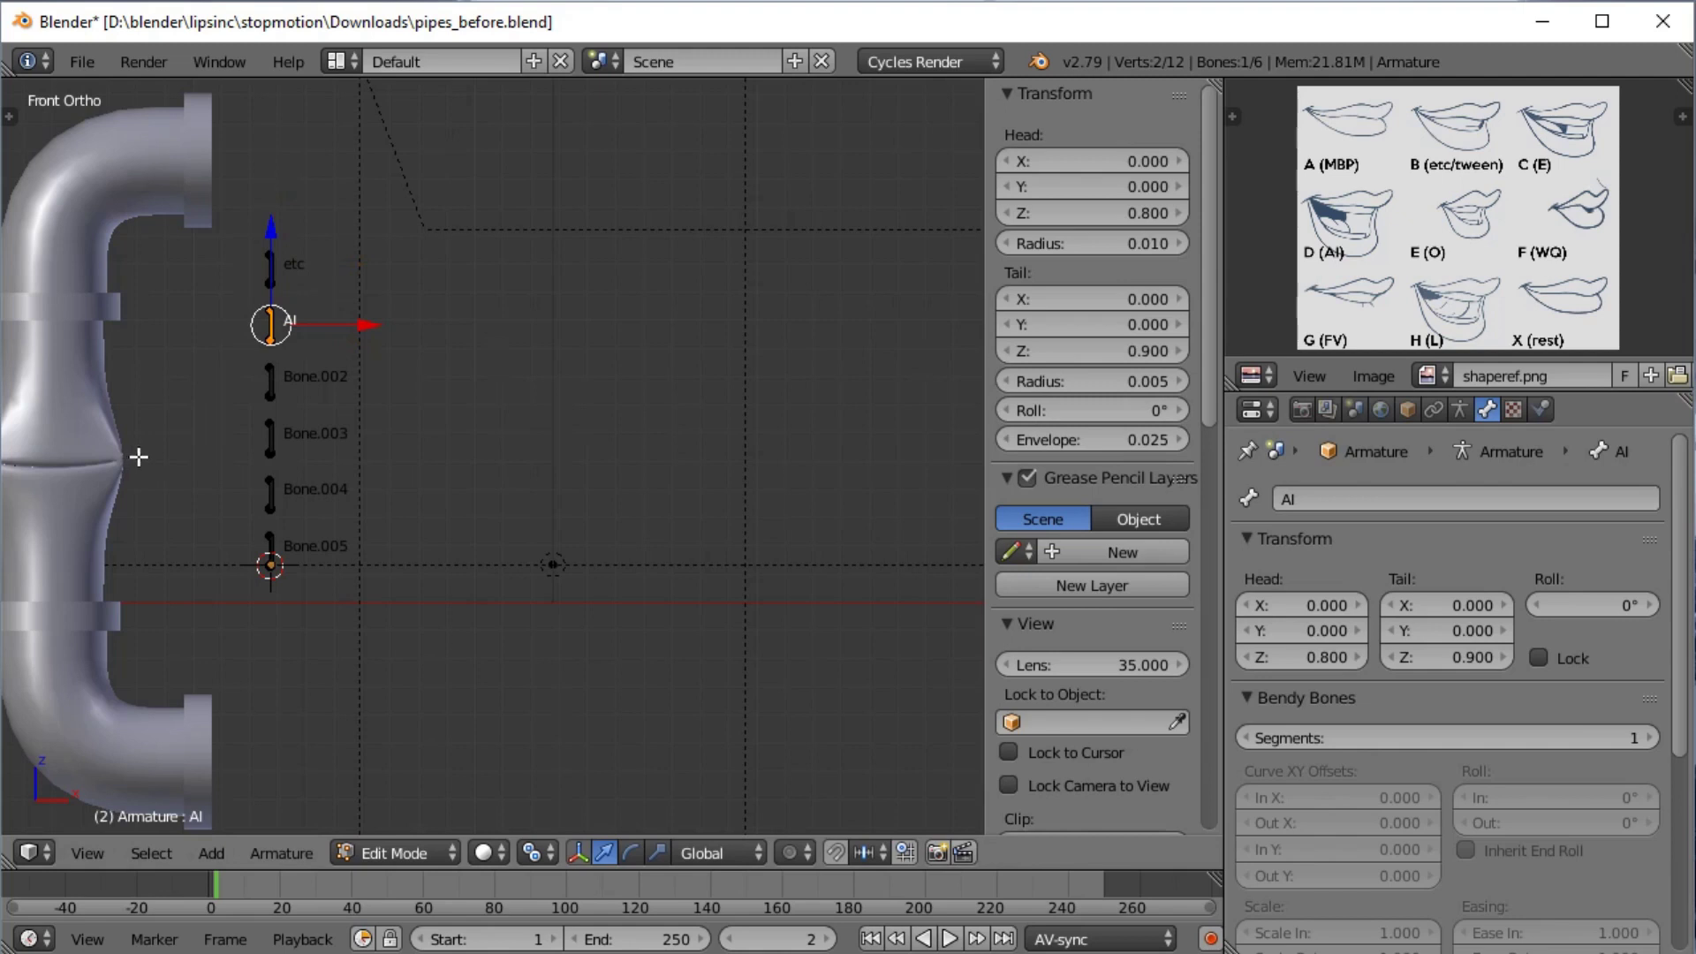
{"action": "key", "text": "Tab"}
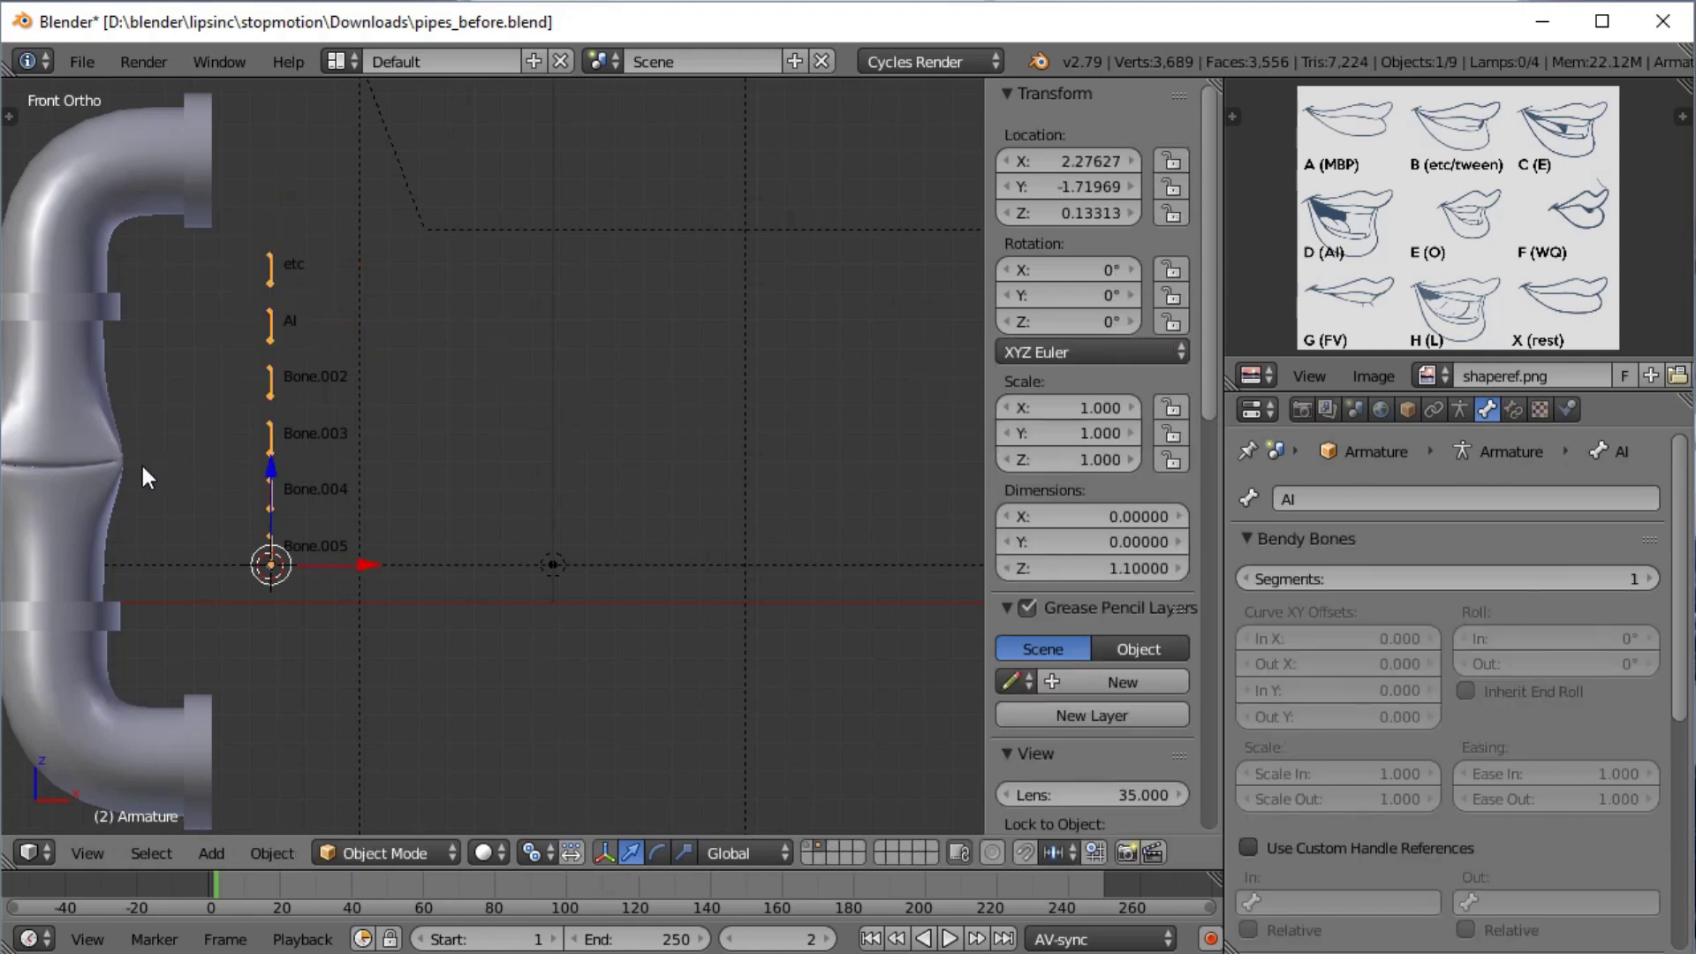
Select the pipe and bone L, try moving bone L along X and cancel, then set orientation to Local
{"action": "right_click", "coordinate": [118, 478]}
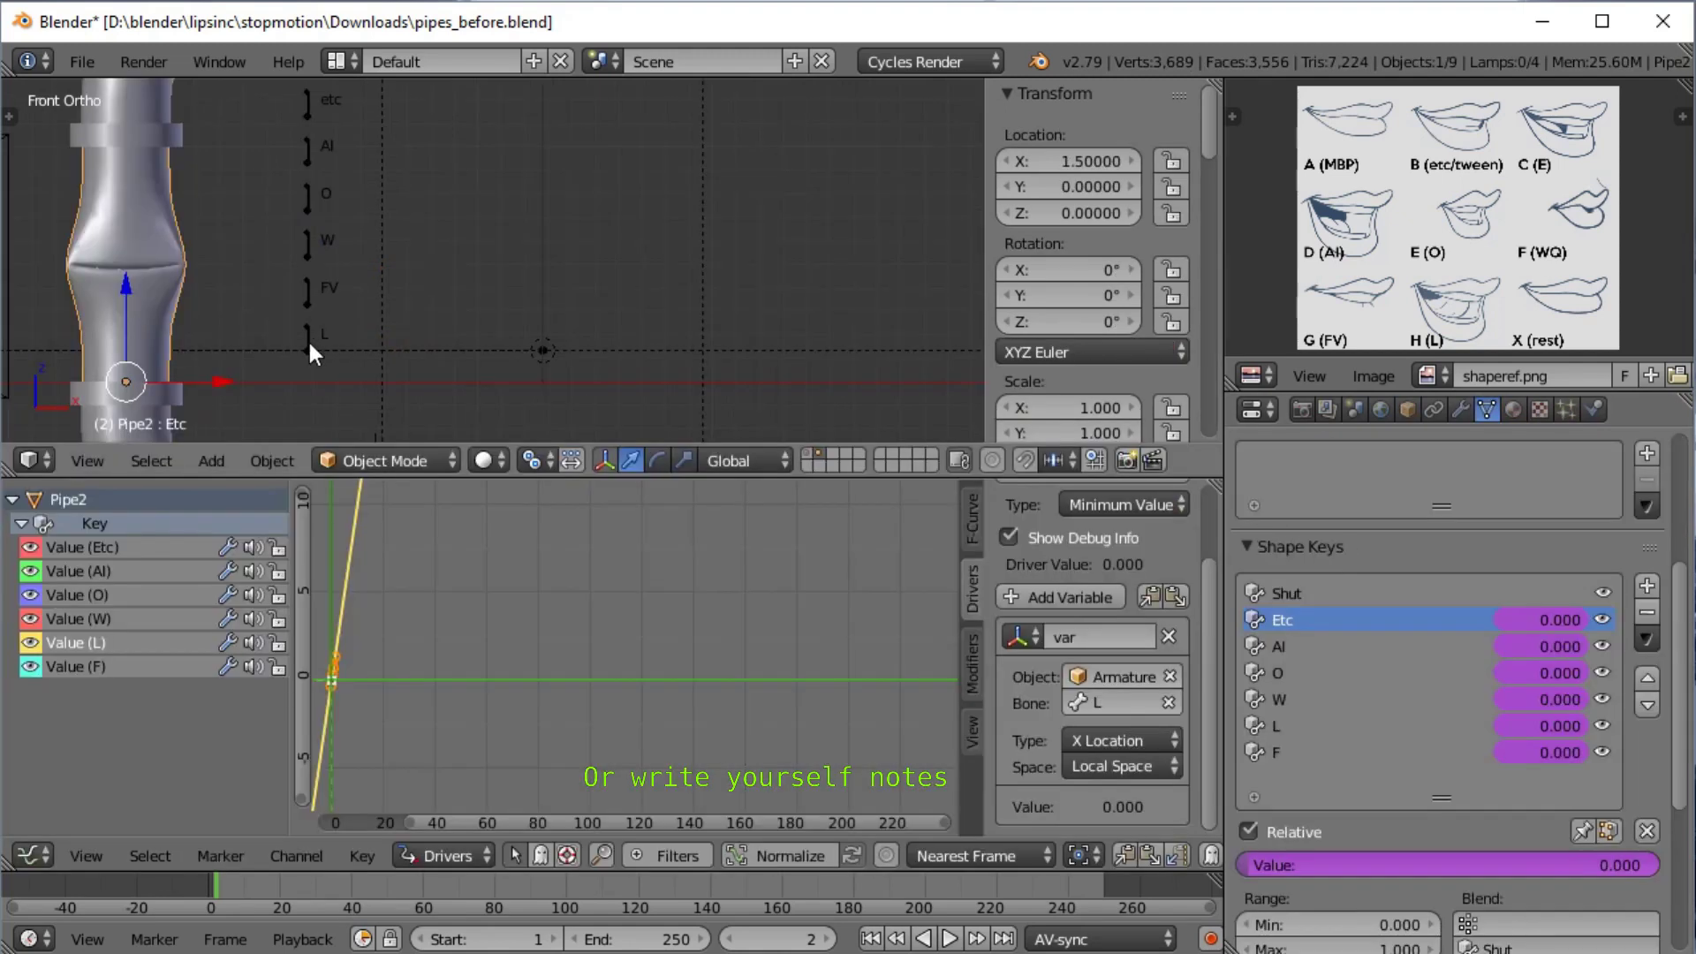
{"action": "right_click", "coordinate": [309, 350]}
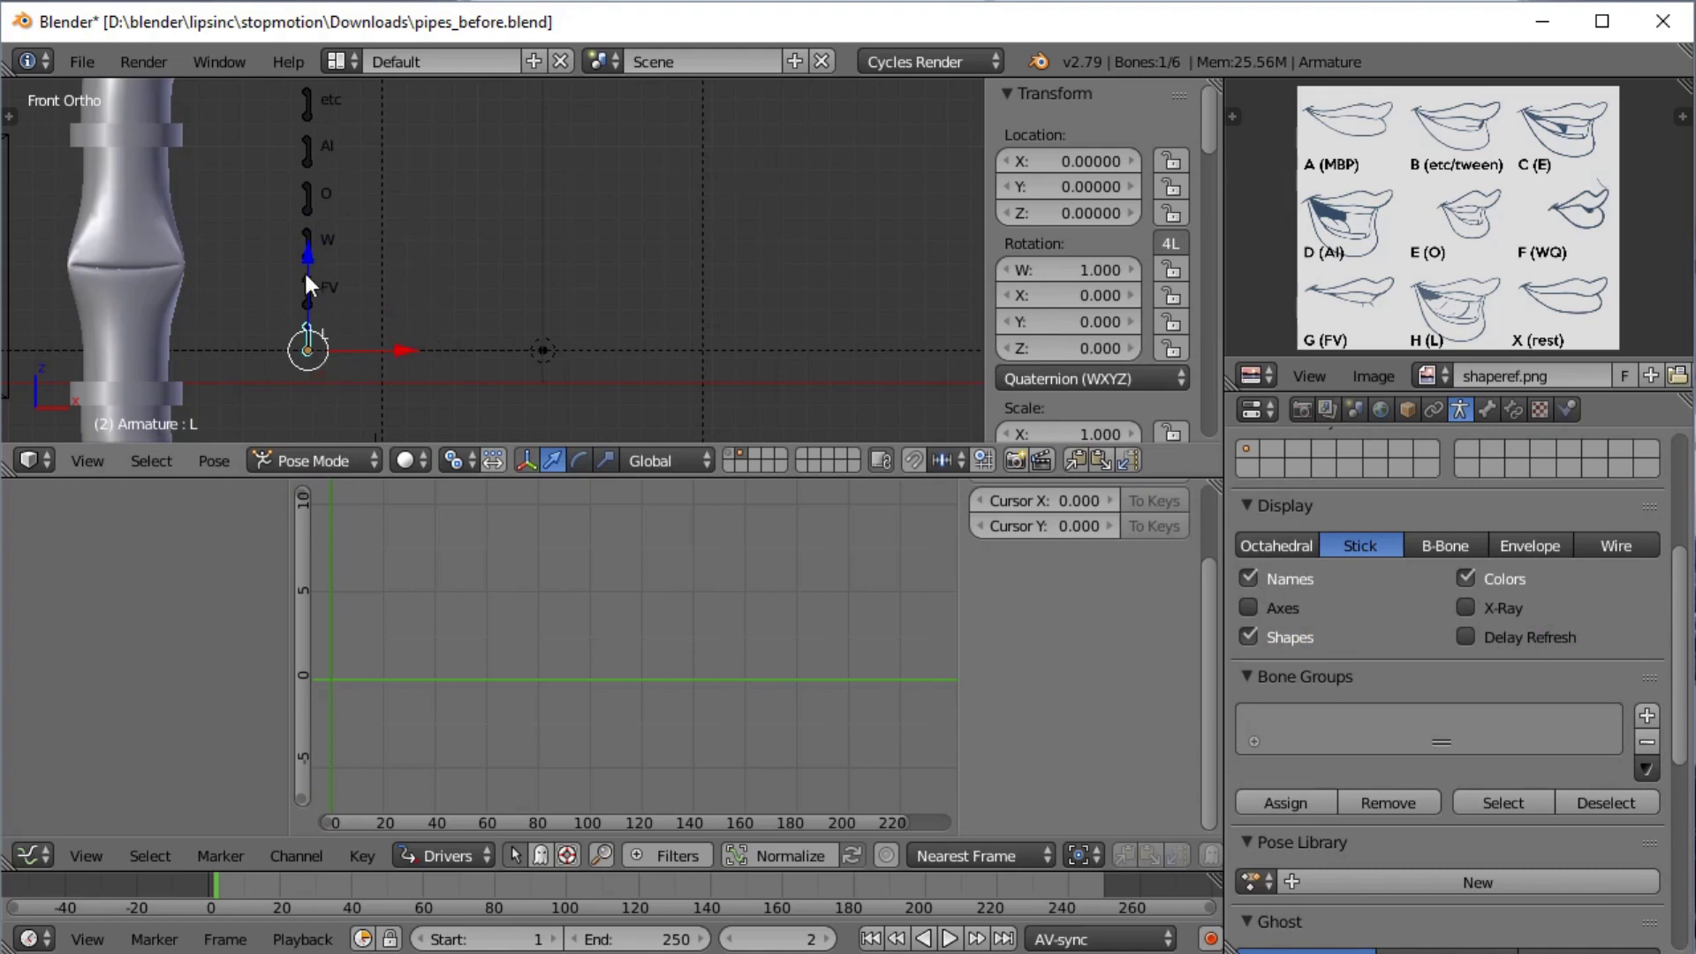
{"action": "left_click_drag", "start_coordinate": [406, 351], "coordinate": [465, 367]}
{"action": "key", "text": "Escape"}
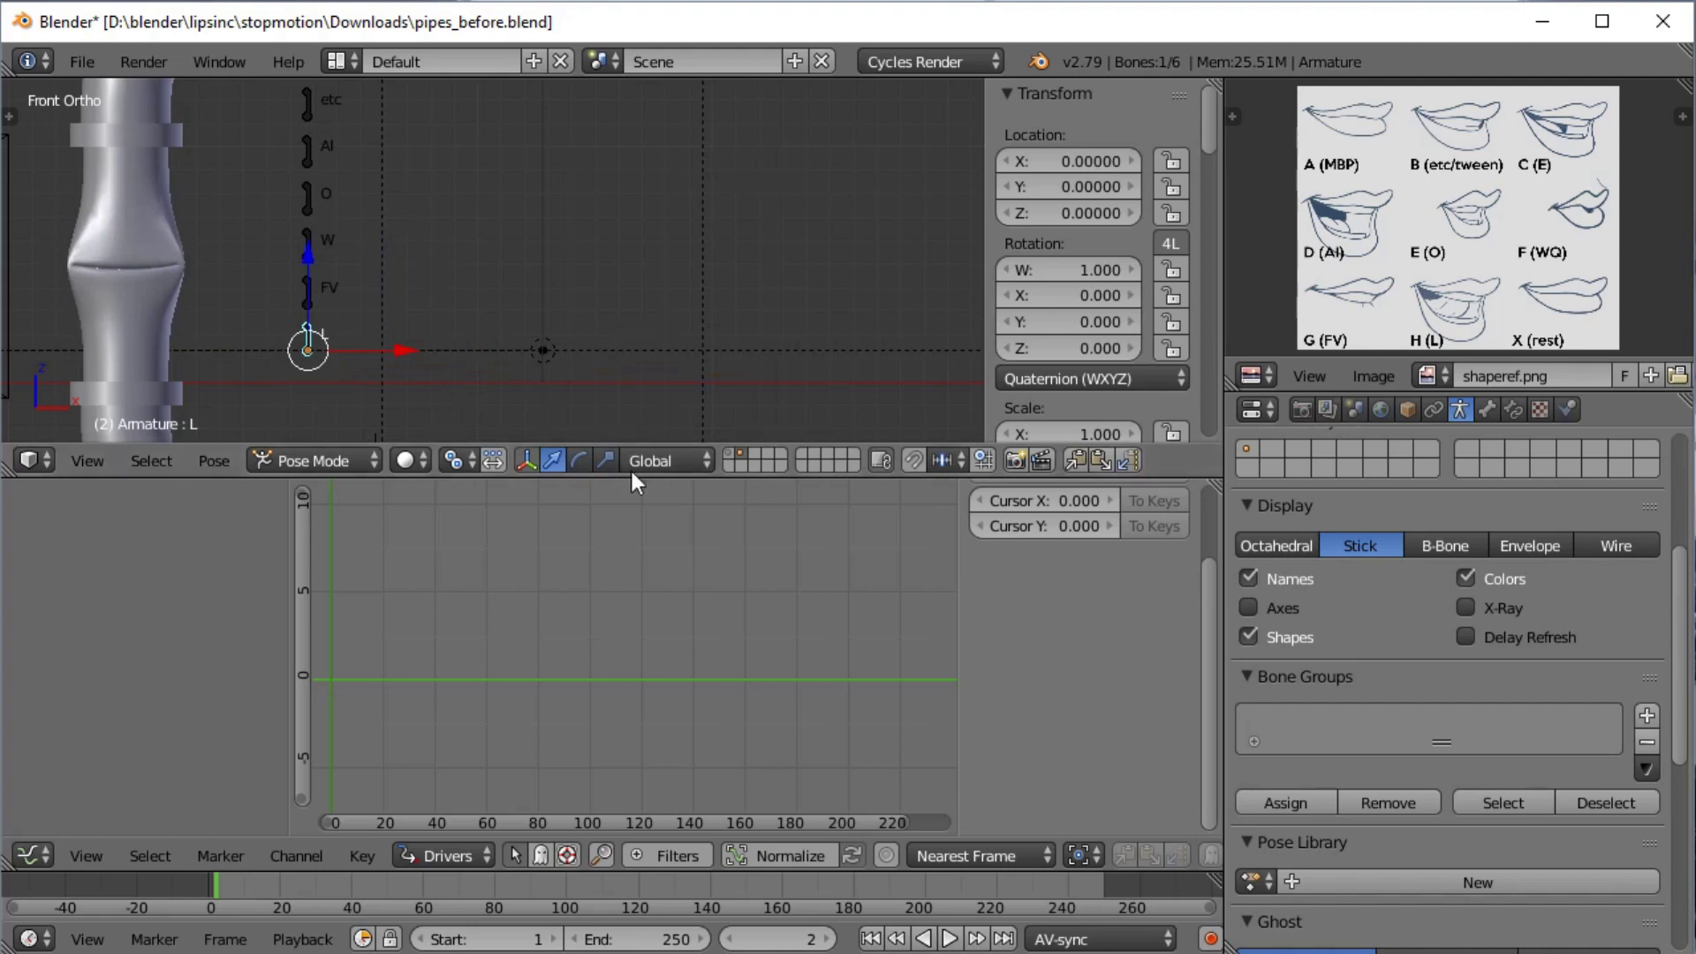
{"action": "left_click", "coordinate": [643, 463]}
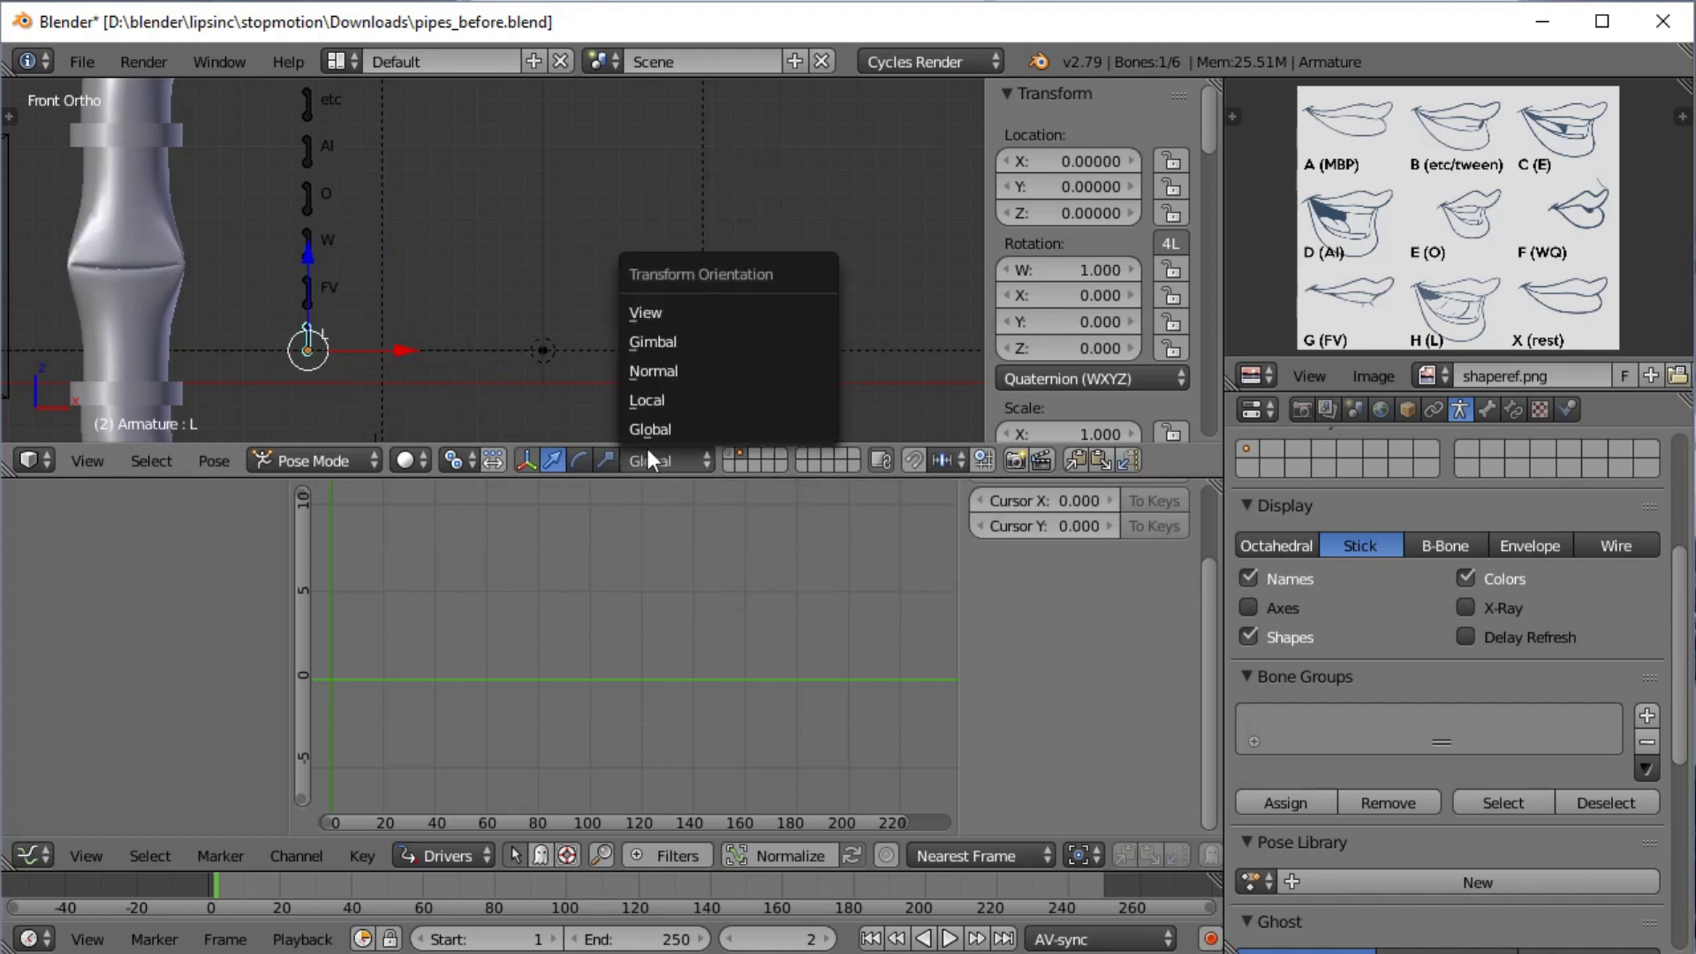
{"action": "left_click", "coordinate": [639, 398]}
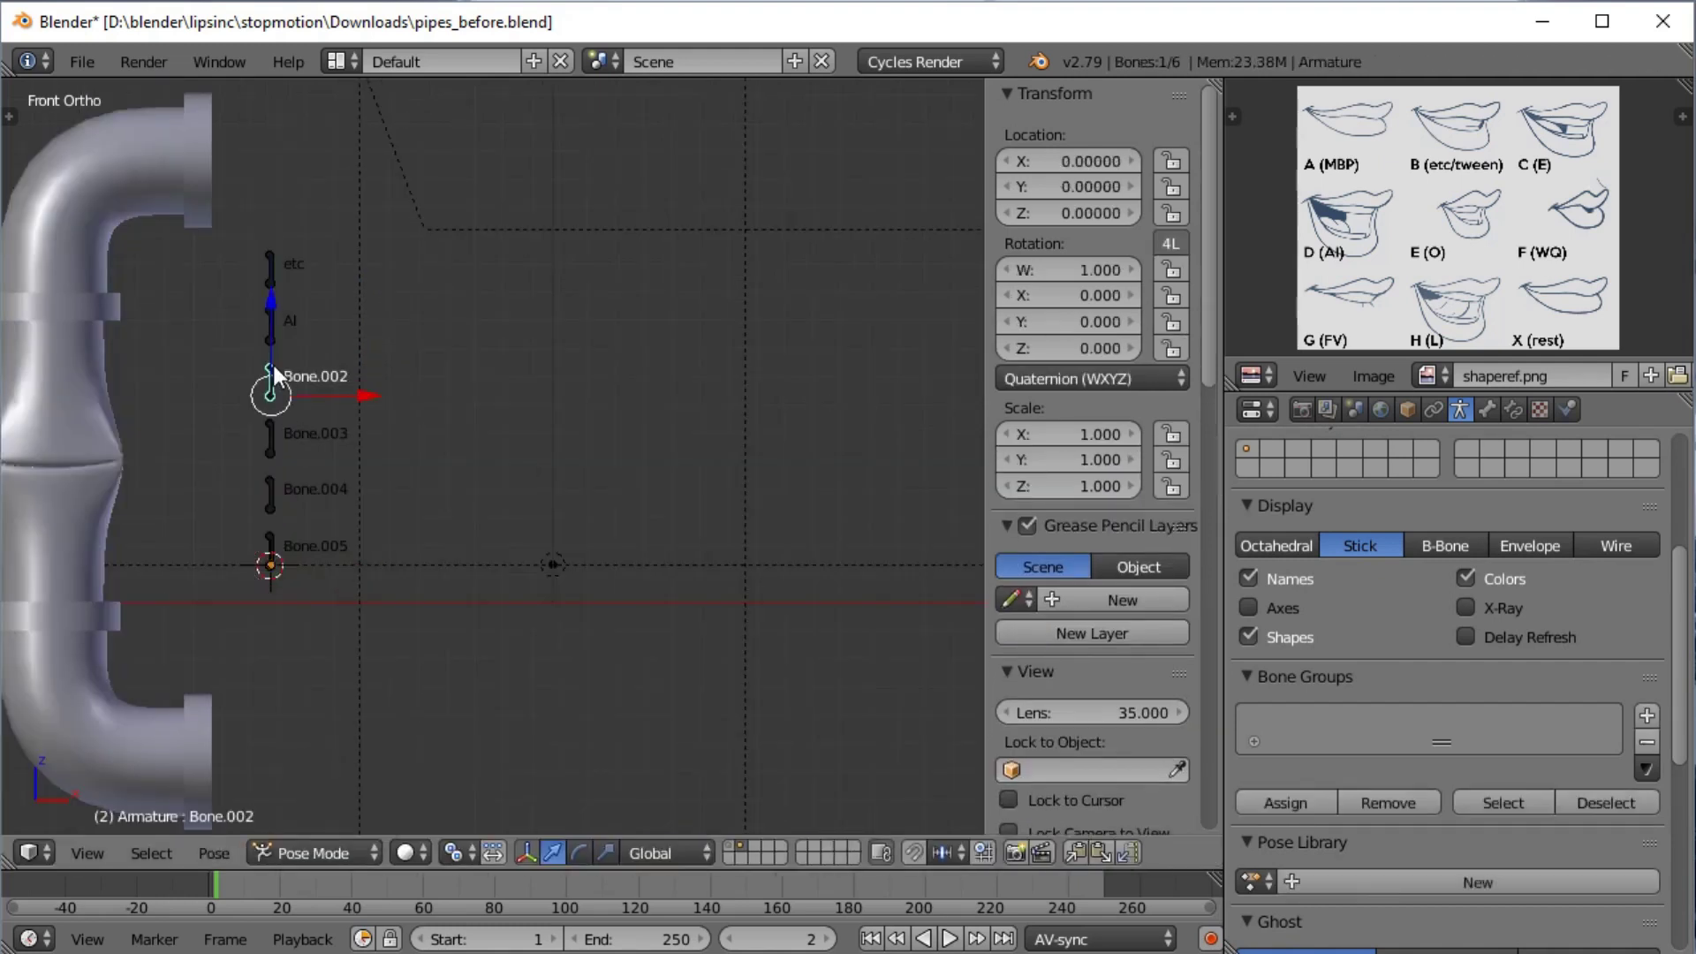
In the Bone properties, rename Bone.002 to O and Bone.003 to W
{"action": "left_click", "coordinate": [1488, 409]}
{"action": "left_click", "coordinate": [1413, 499]}
{"action": "type", "text": "O"}
{"action": "key", "text": "Return"}
{"action": "right_click", "coordinate": [281, 441]}
{"action": "left_click", "coordinate": [1386, 498]}
{"action": "type", "text": "W"}
{"action": "key", "text": "Return"}
Rename Bone.004 to FV and Bone.005 to L, then return to Object Mode with the pipe selected
{"action": "right_click", "coordinate": [272, 493]}
{"action": "left_click", "coordinate": [1438, 496]}
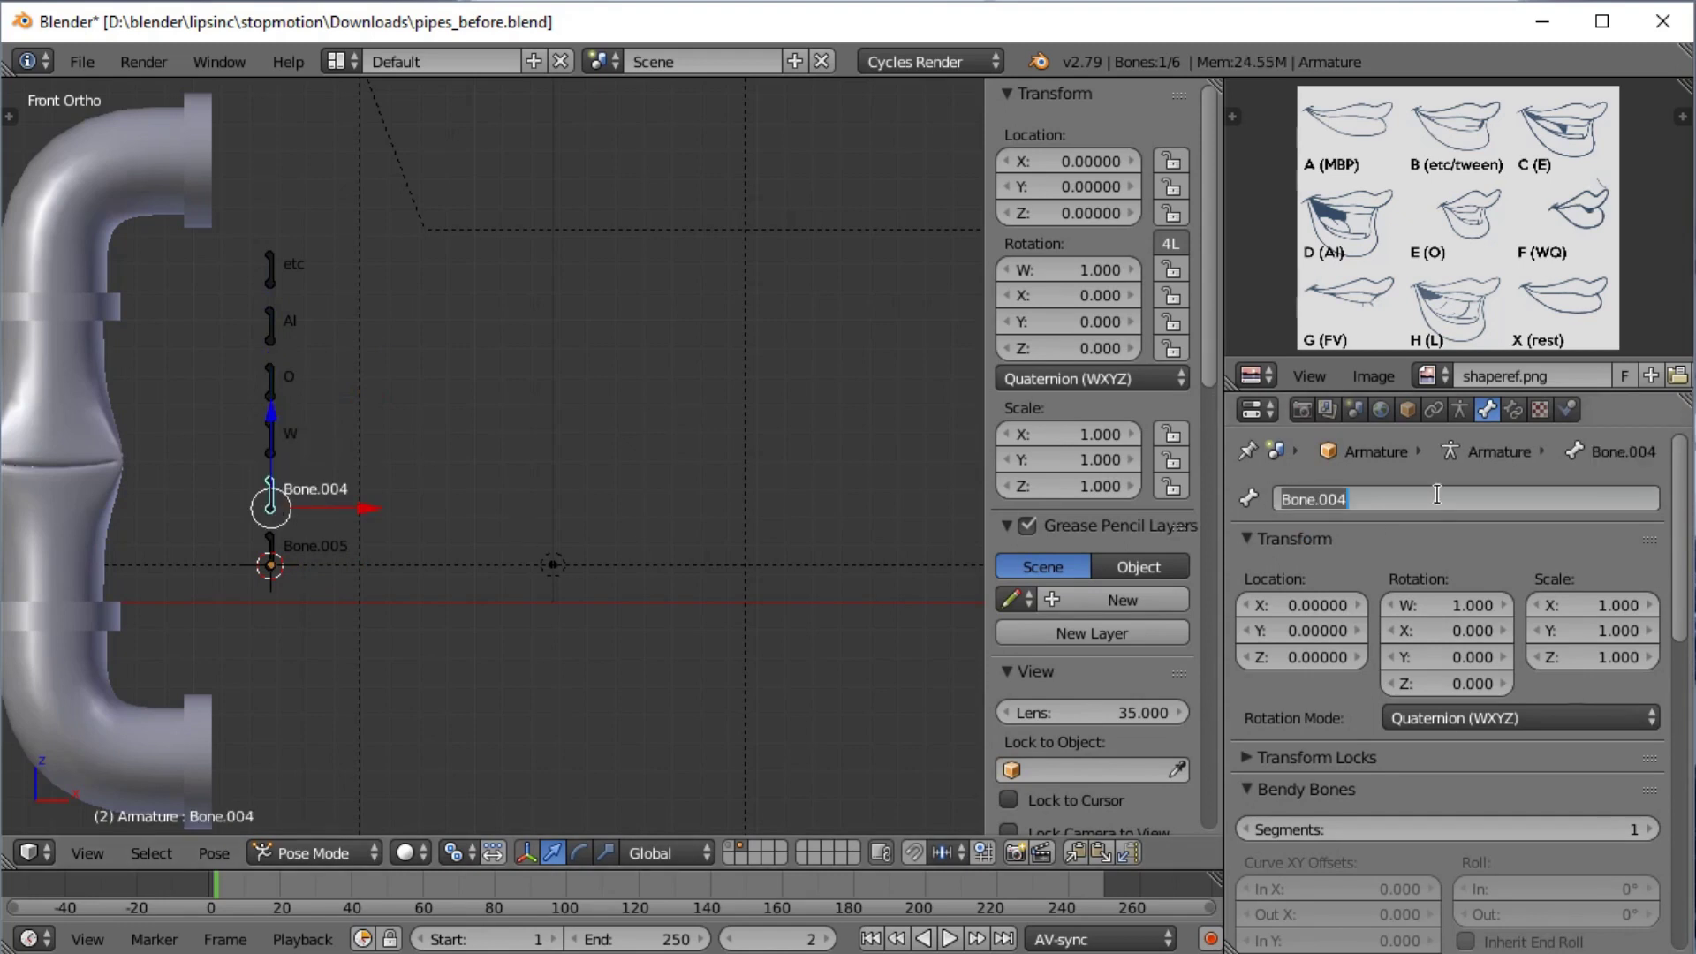
{"action": "type", "text": "FV"}
{"action": "key", "text": "Return"}
{"action": "right_click", "coordinate": [280, 557]}
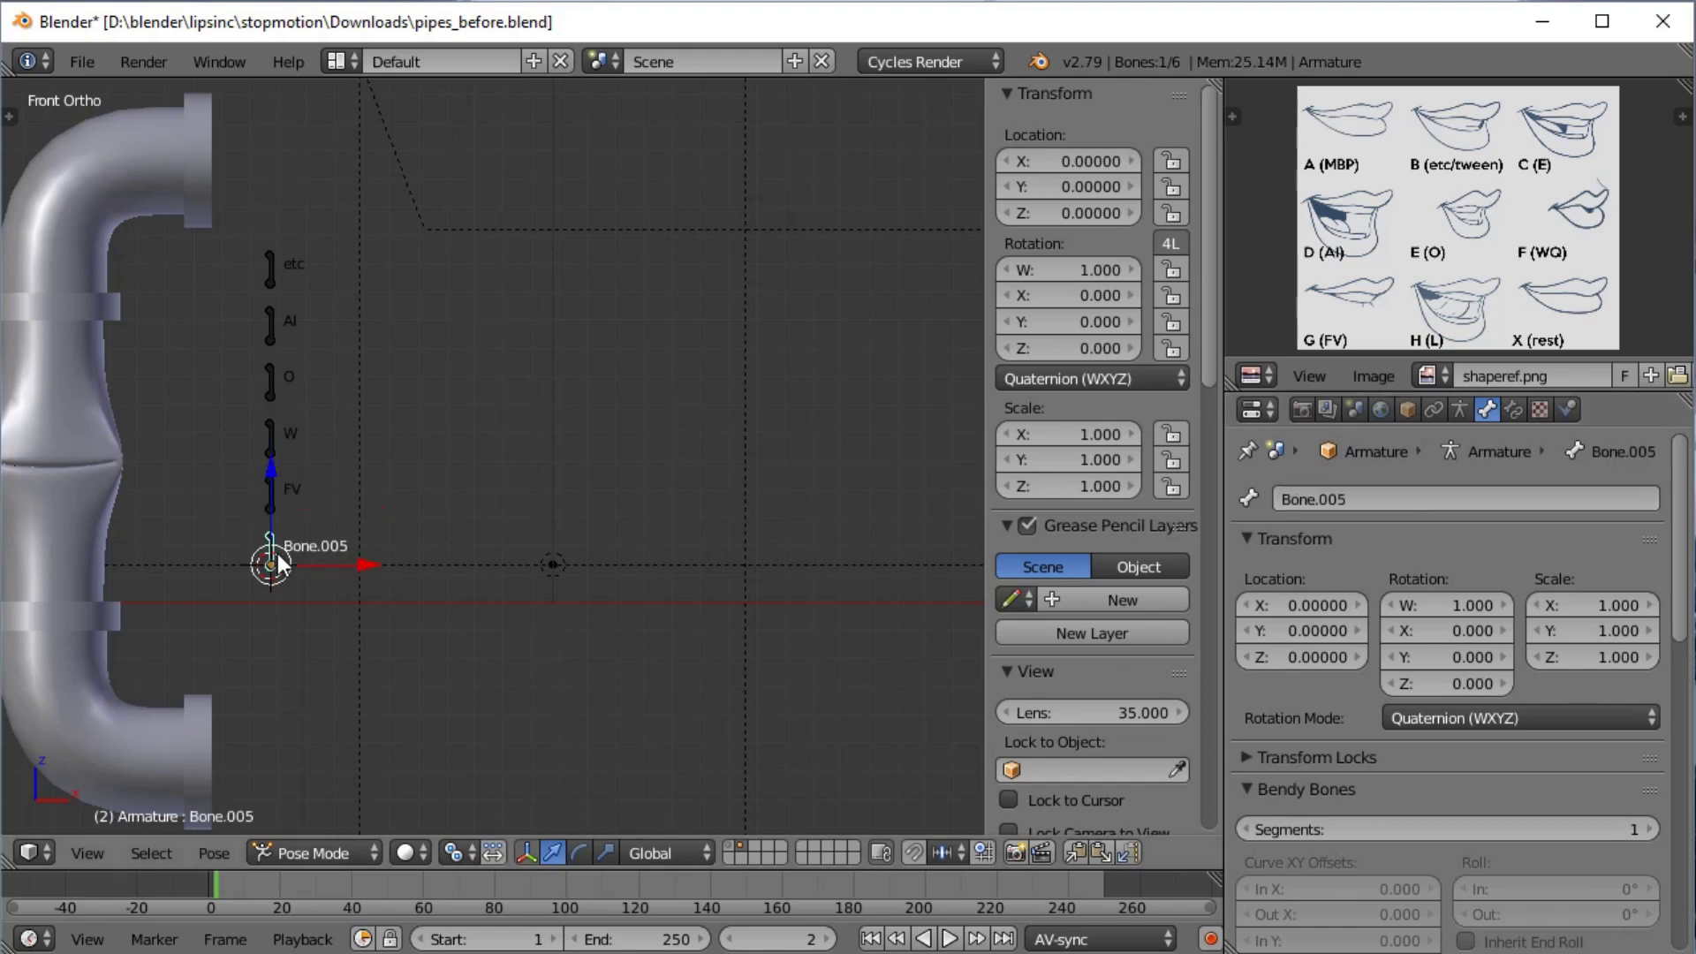
{"action": "left_click", "coordinate": [1438, 499]}
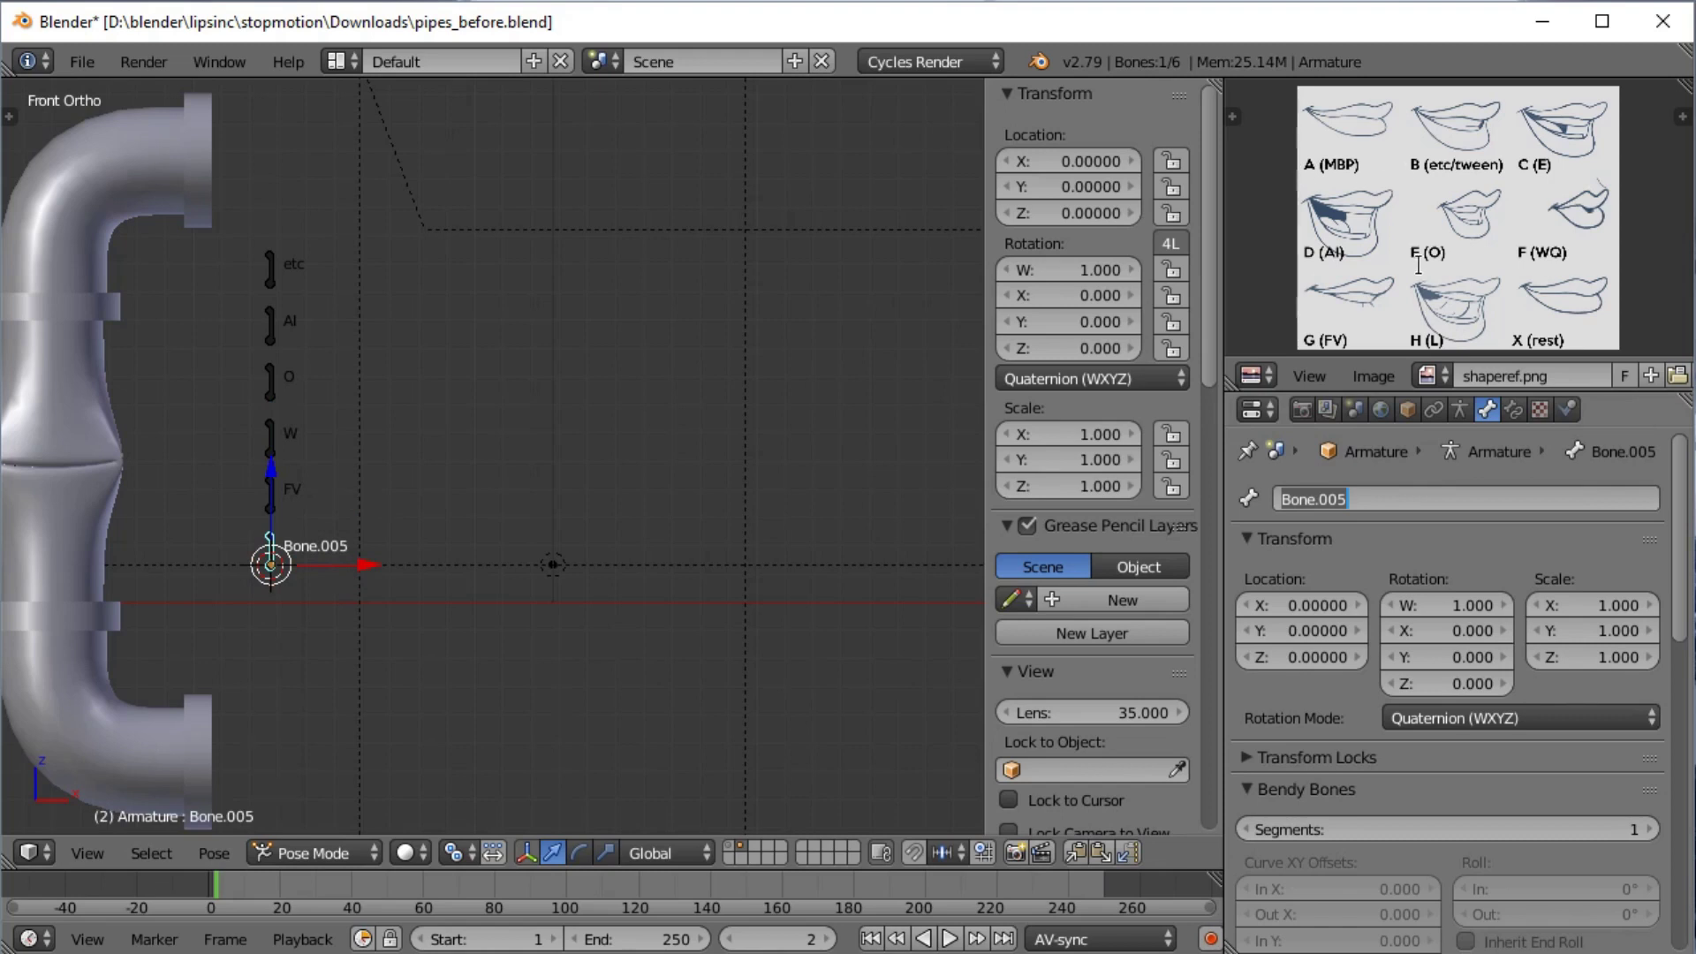
{"action": "type", "text": "L"}
{"action": "key", "text": "Return"}
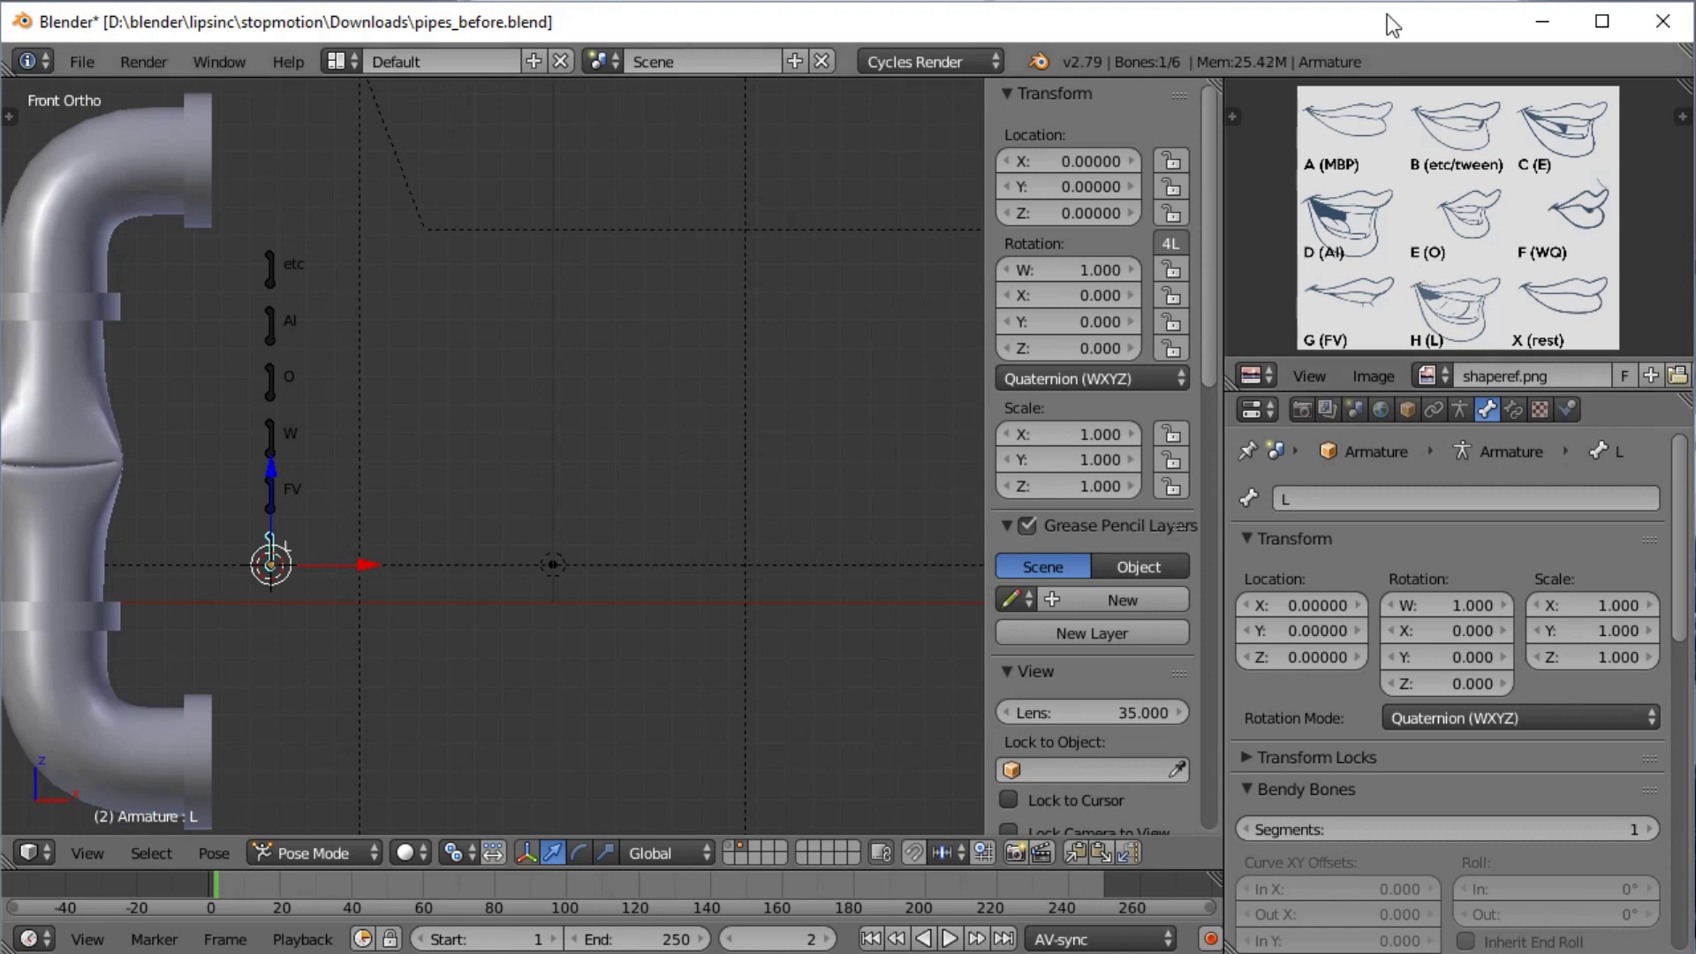
{"action": "key", "text": "ctrl+Tab"}
{"action": "right_click", "coordinate": [113, 463]}
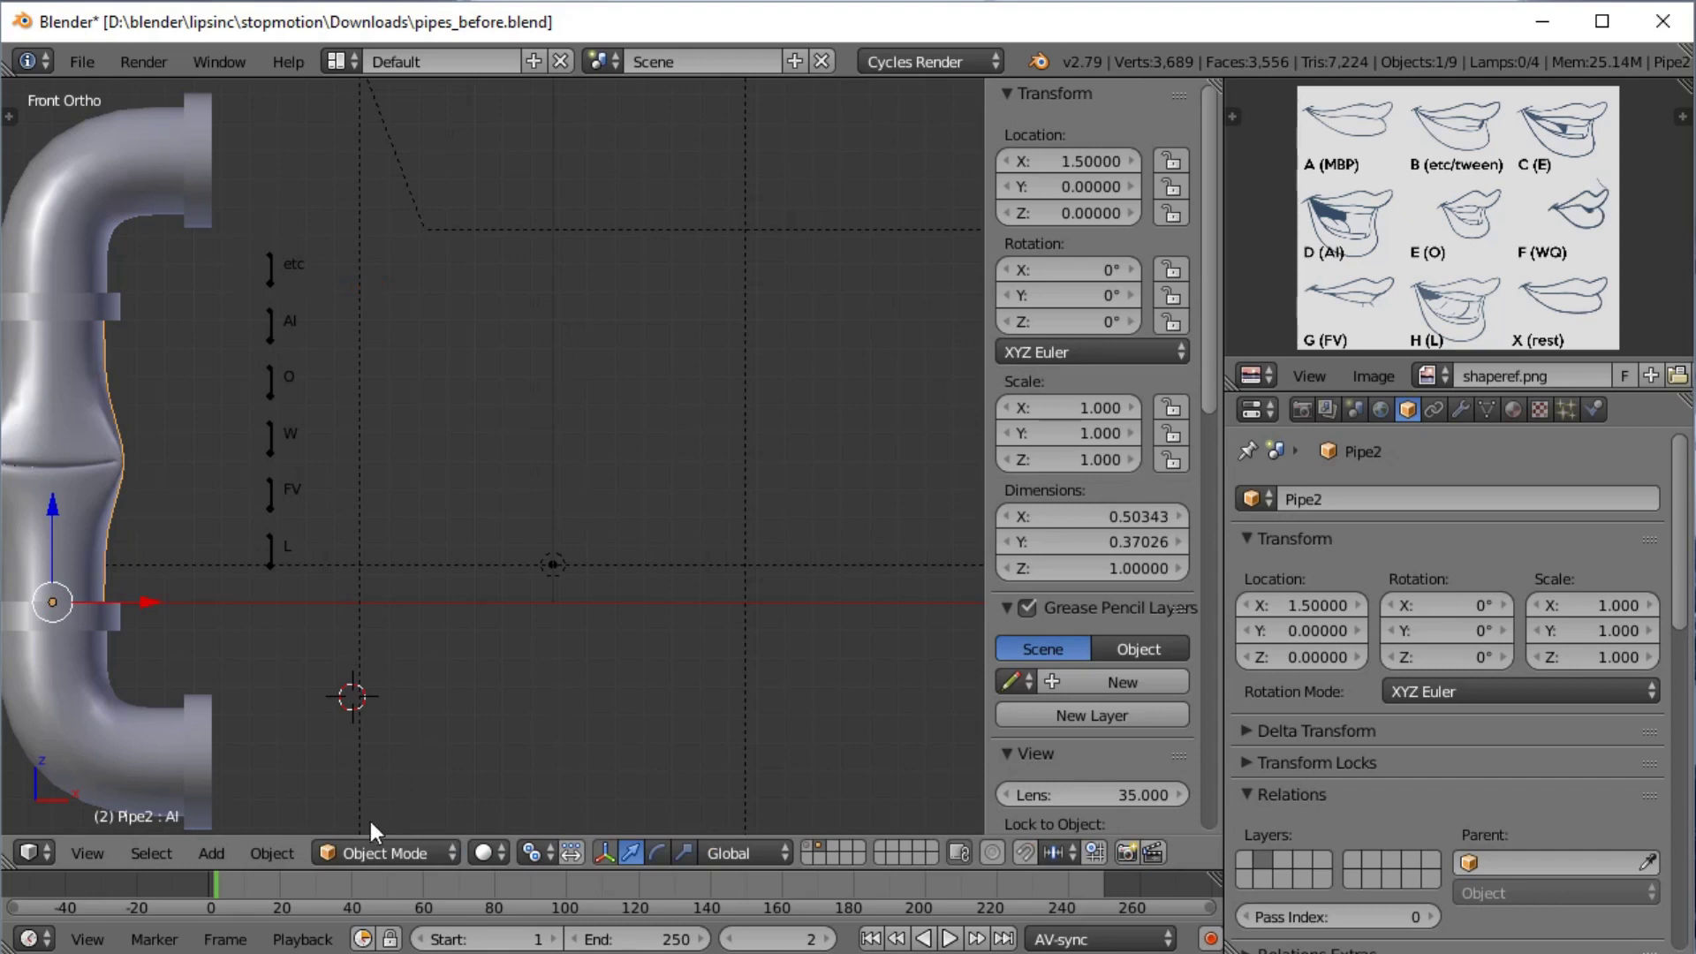
Show Pipe2's shape keys in the Object Data properties and make Etc the active key
{"action": "left_click", "coordinate": [1489, 409]}
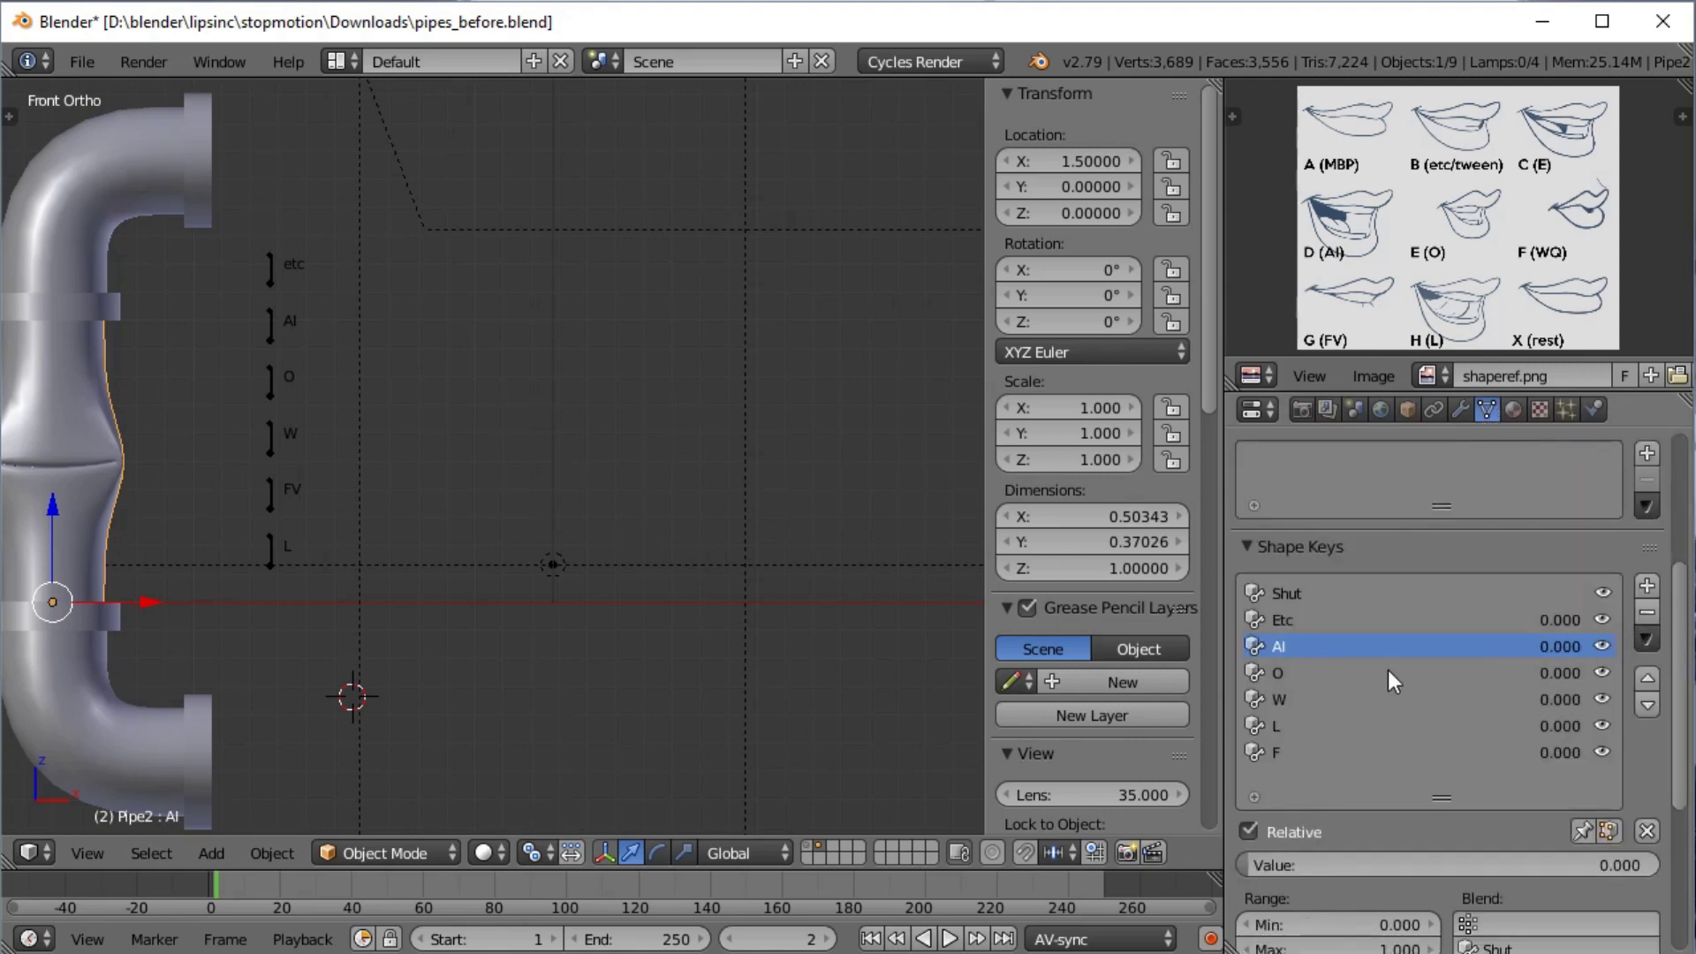
{"action": "left_click", "coordinate": [1325, 621]}
Add a manually-created single driver to the Etc, AI and O shape key values
{"action": "right_click", "coordinate": [1560, 619]}
{"action": "mouse_move", "coordinate": [1555, 619]}
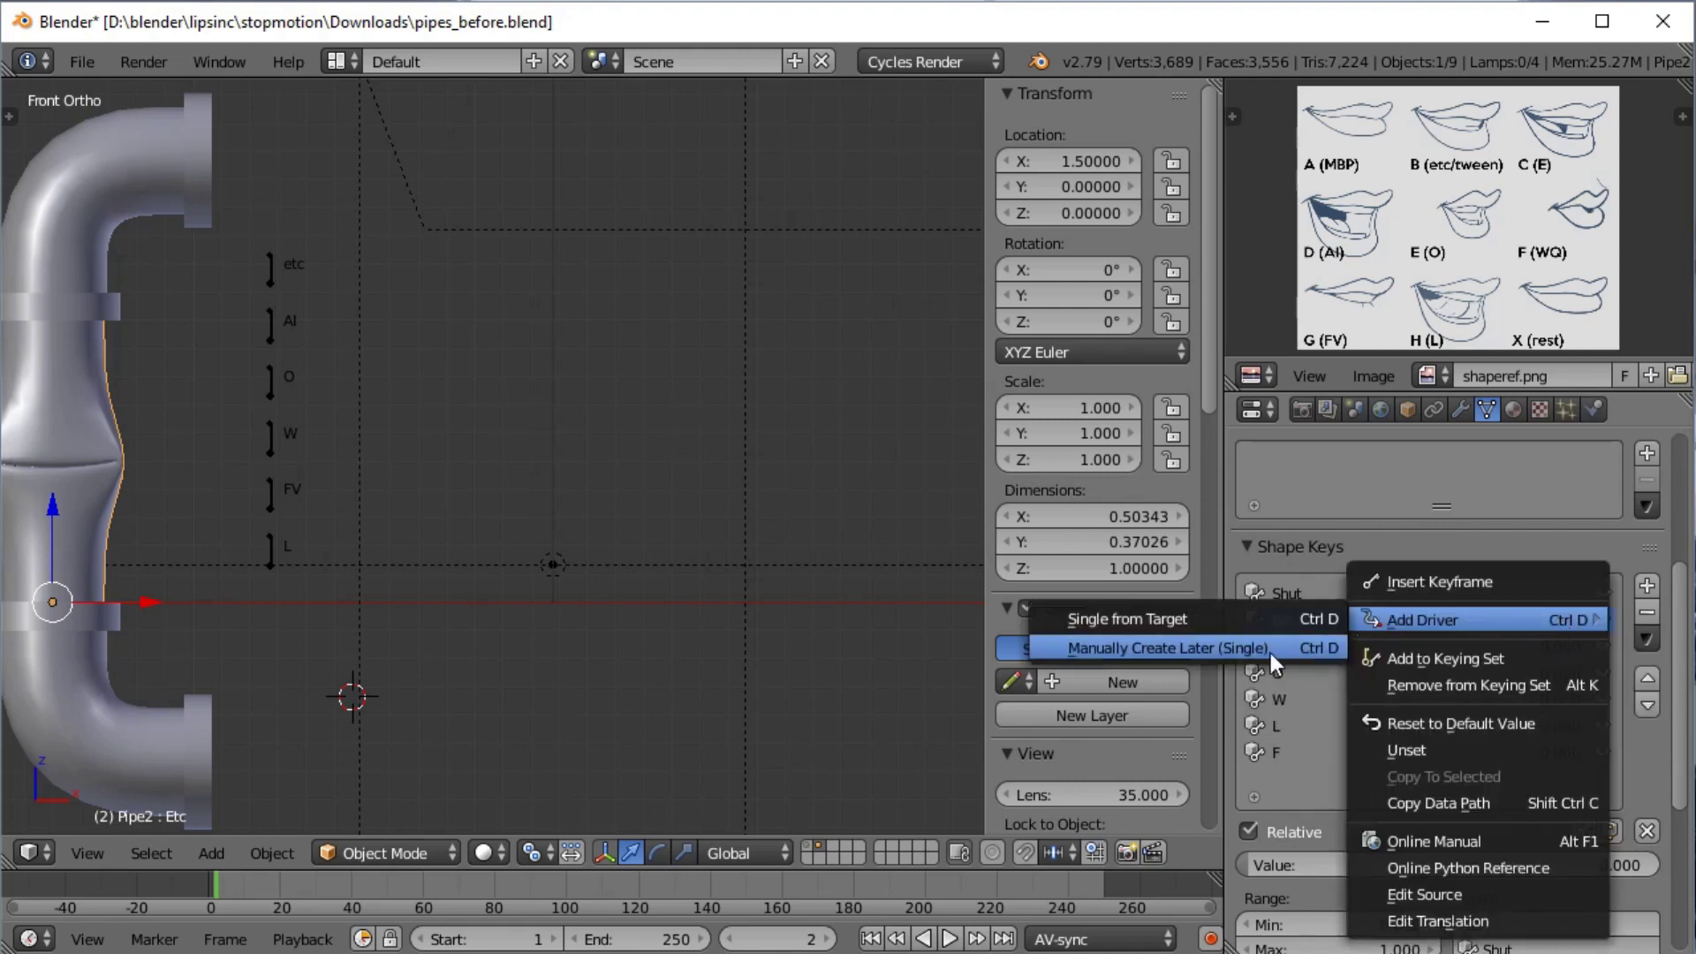
{"action": "left_click", "coordinate": [1271, 649]}
{"action": "right_click", "coordinate": [1546, 649]}
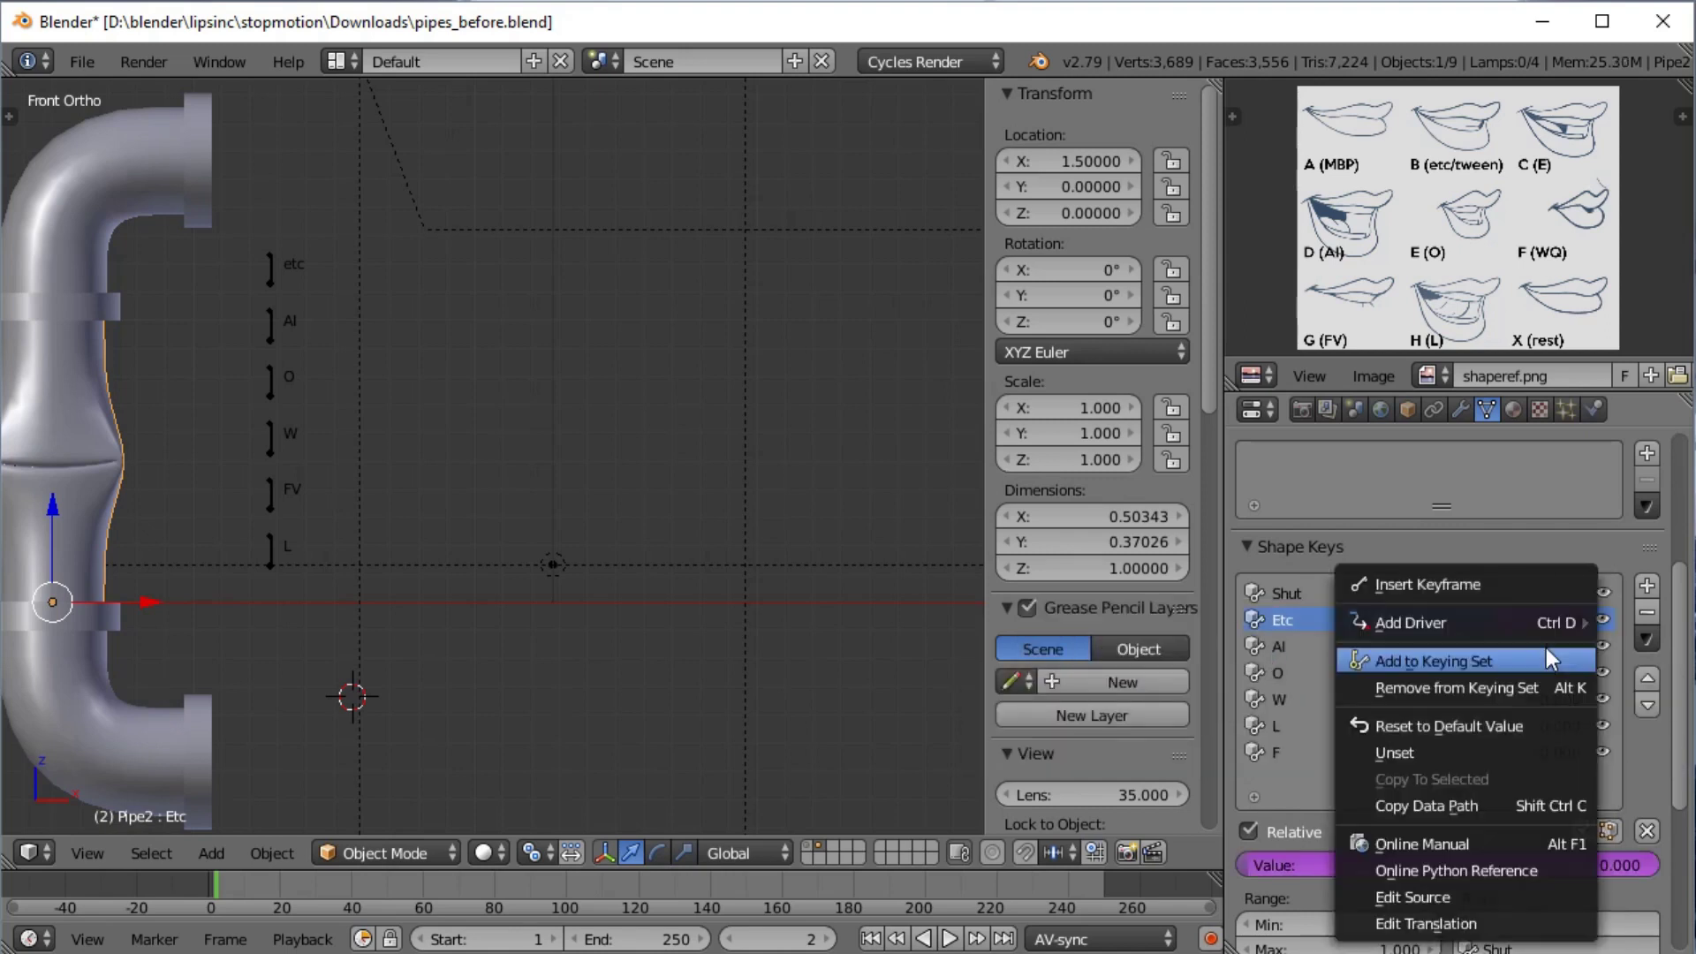
{"action": "mouse_move", "coordinate": [1552, 623]}
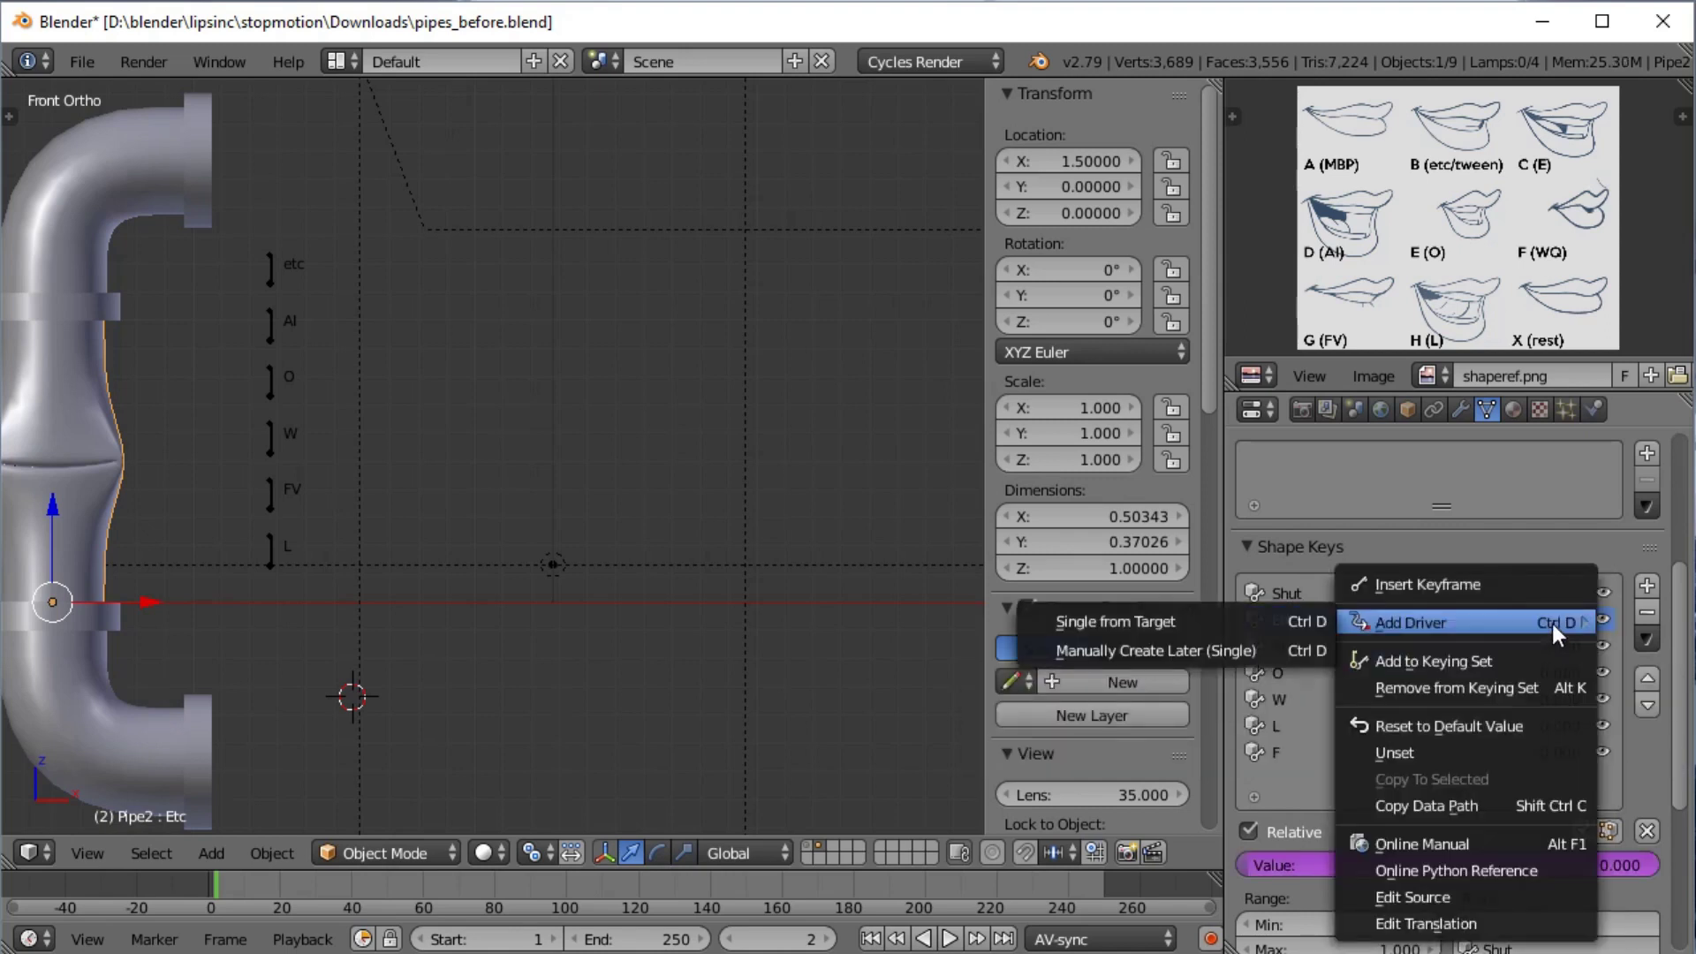
{"action": "left_click", "coordinate": [1228, 650]}
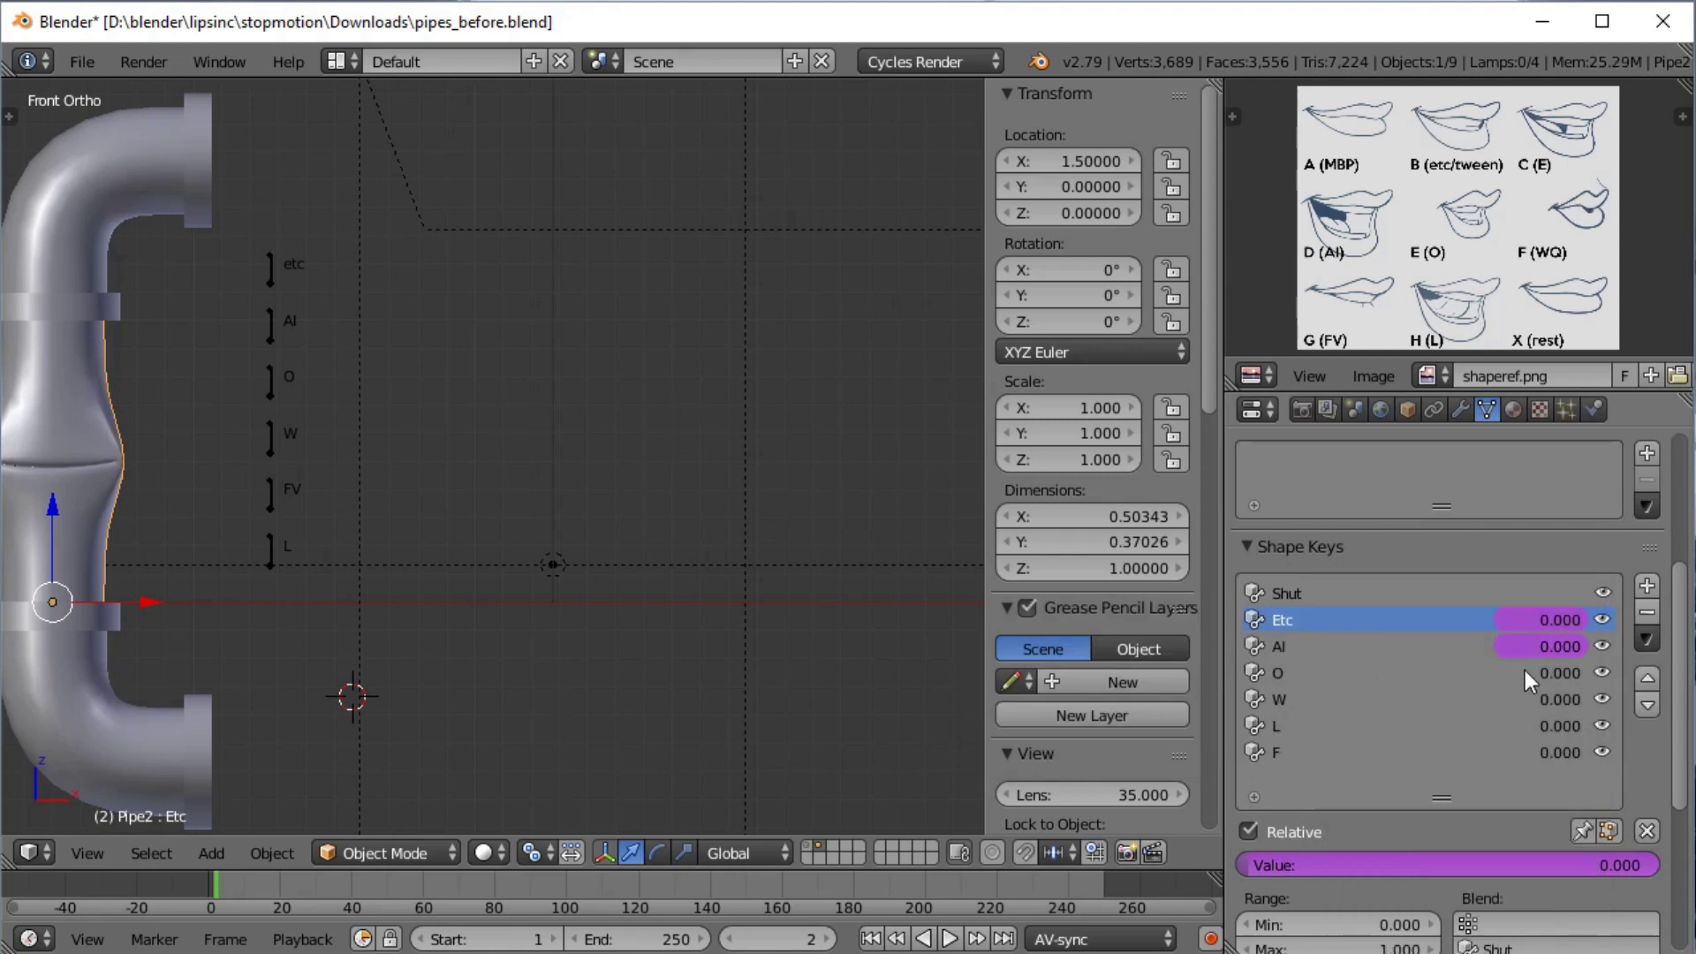
{"action": "right_click", "coordinate": [1544, 668]}
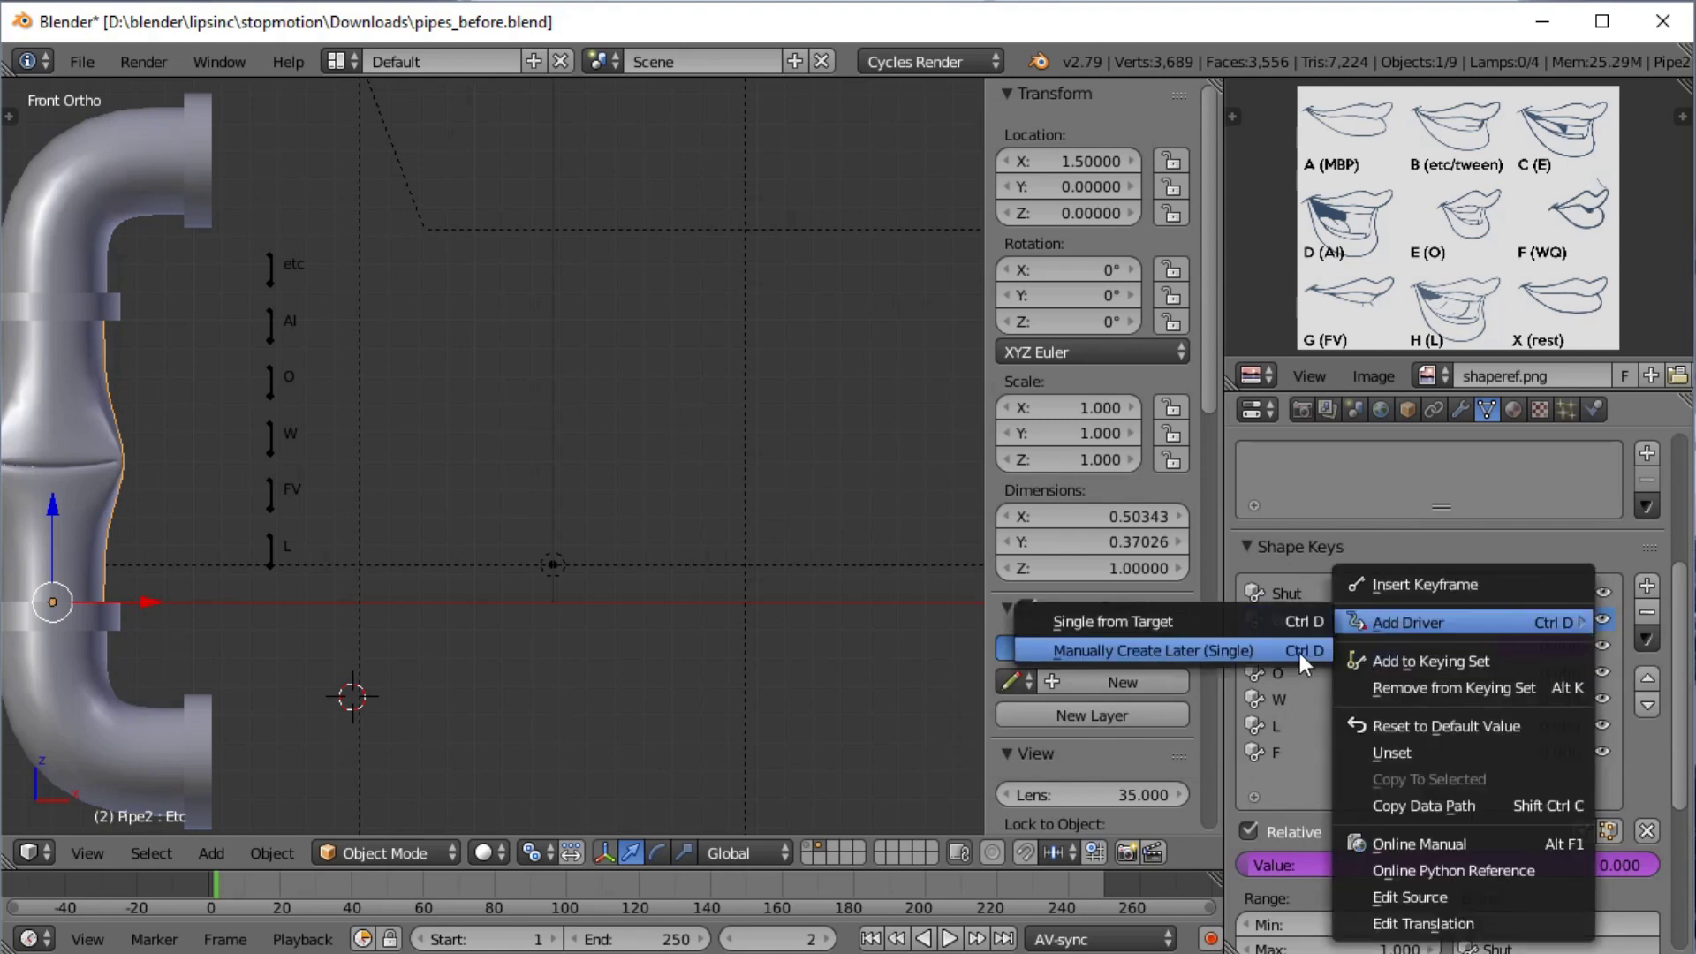
{"action": "left_click", "coordinate": [1290, 652]}
Add a manually-created single driver to the W, L and F shape key values
{"action": "right_click", "coordinate": [1549, 698]}
{"action": "mouse_move", "coordinate": [1573, 623]}
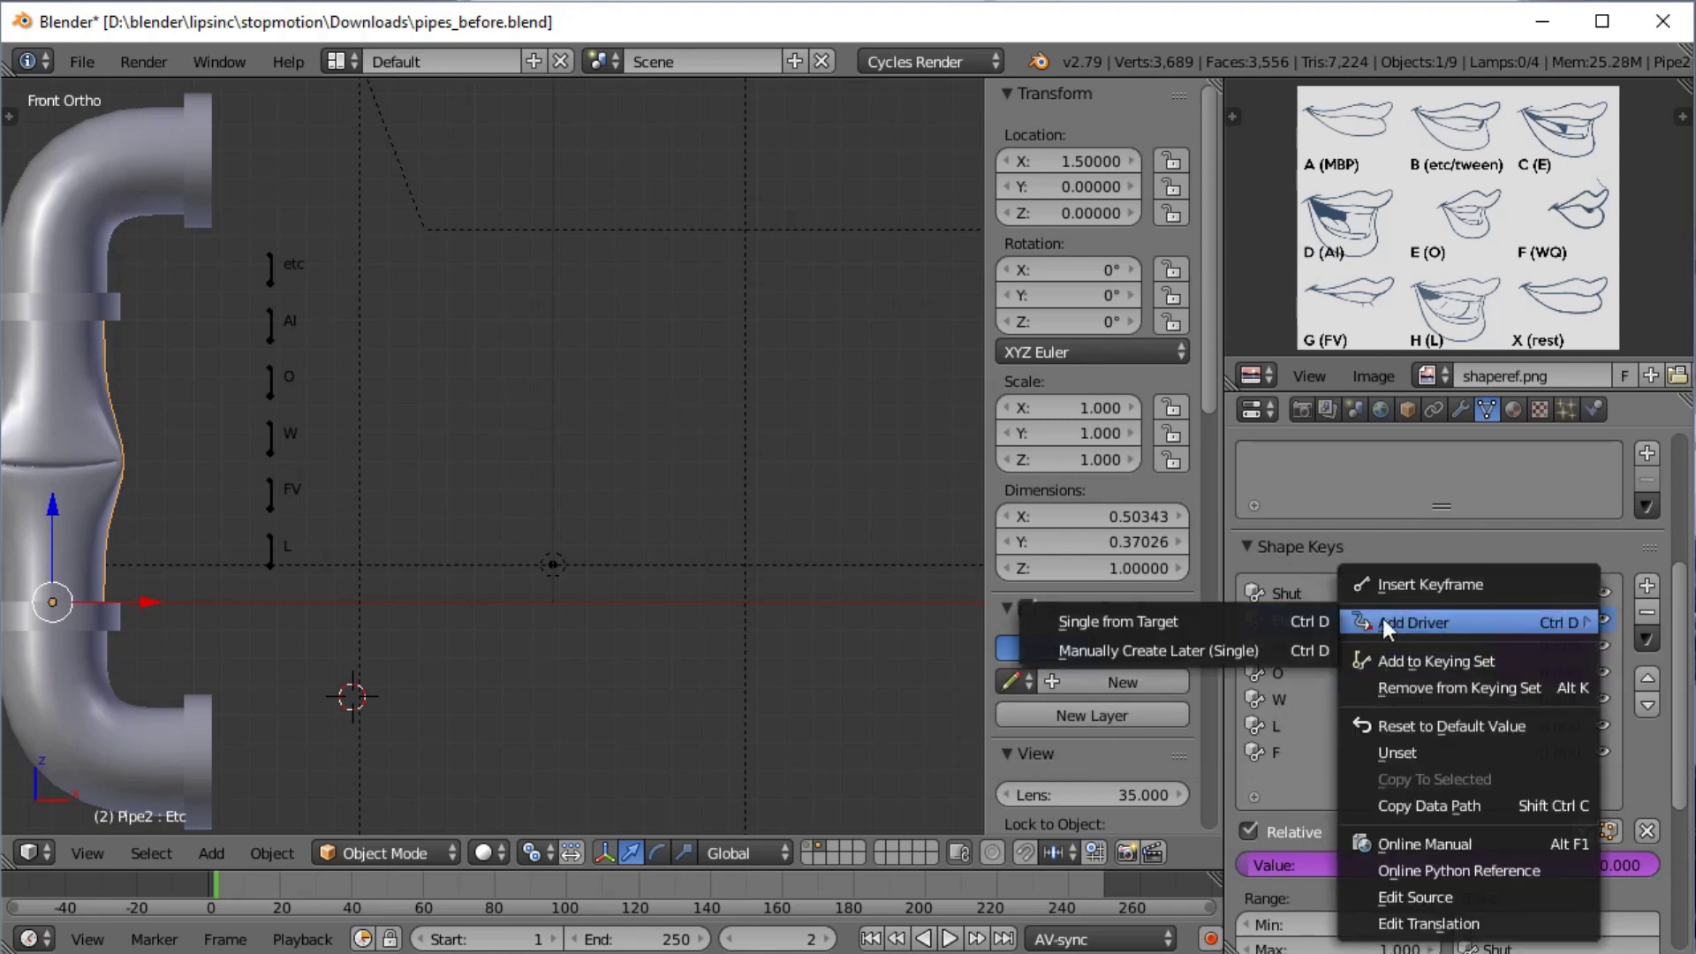
{"action": "left_click", "coordinate": [1253, 649]}
{"action": "right_click", "coordinate": [1556, 723]}
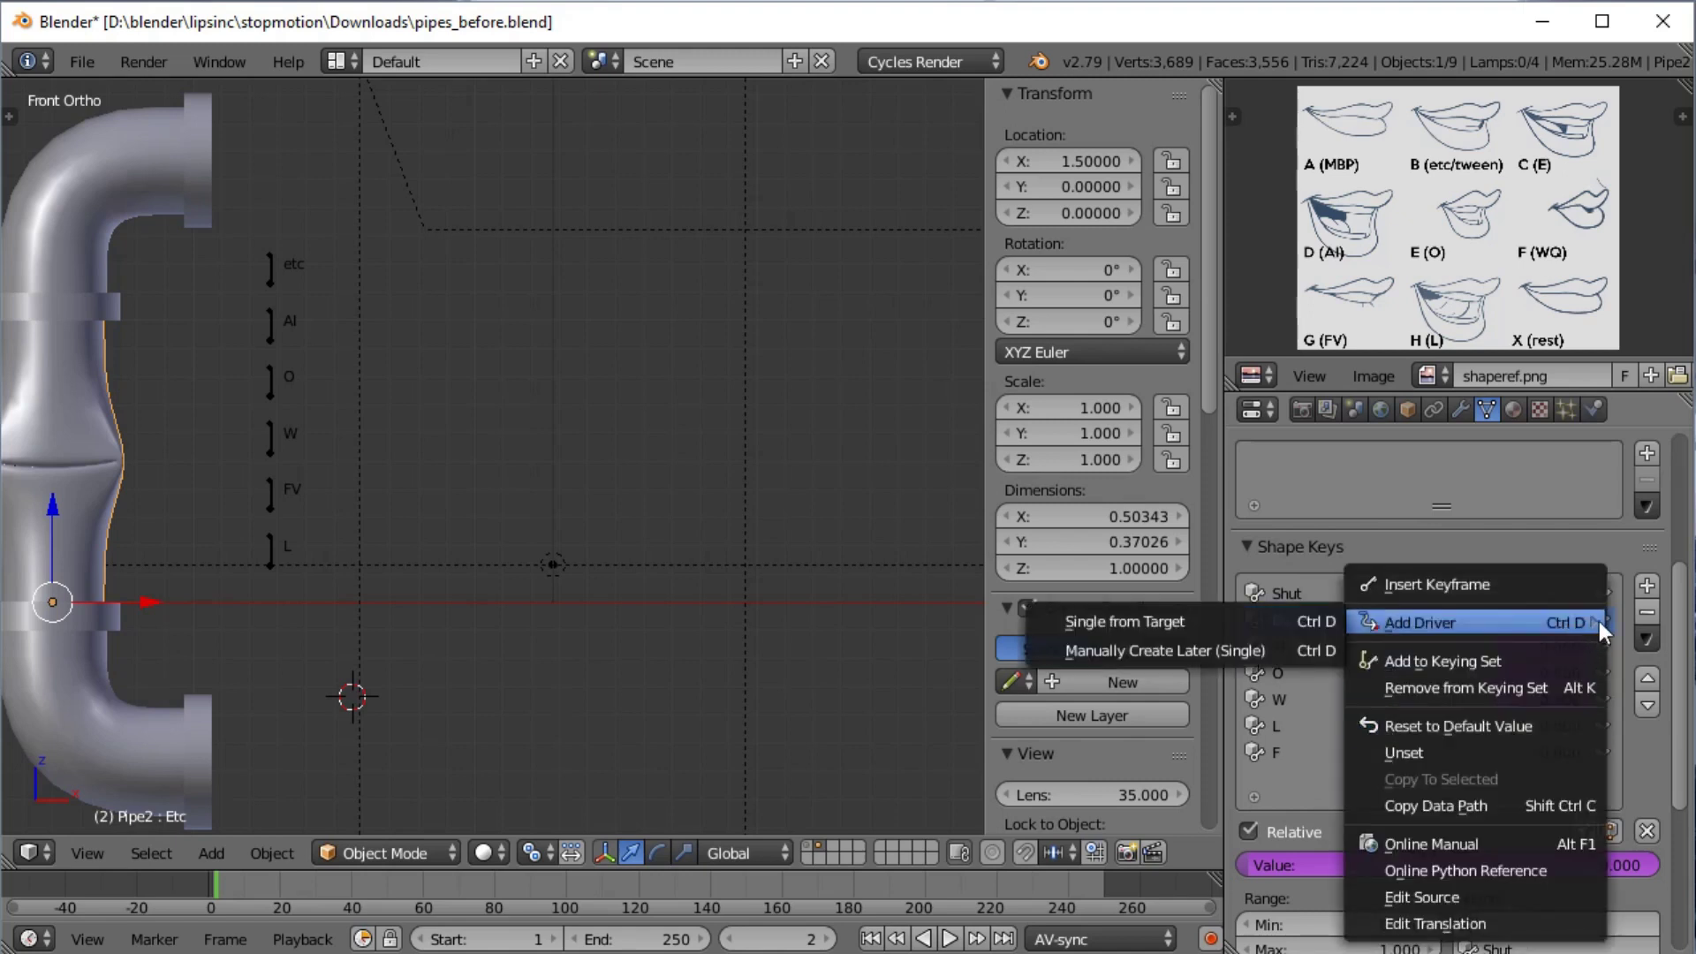
{"action": "left_click", "coordinate": [1271, 648]}
{"action": "right_click", "coordinate": [1452, 753]}
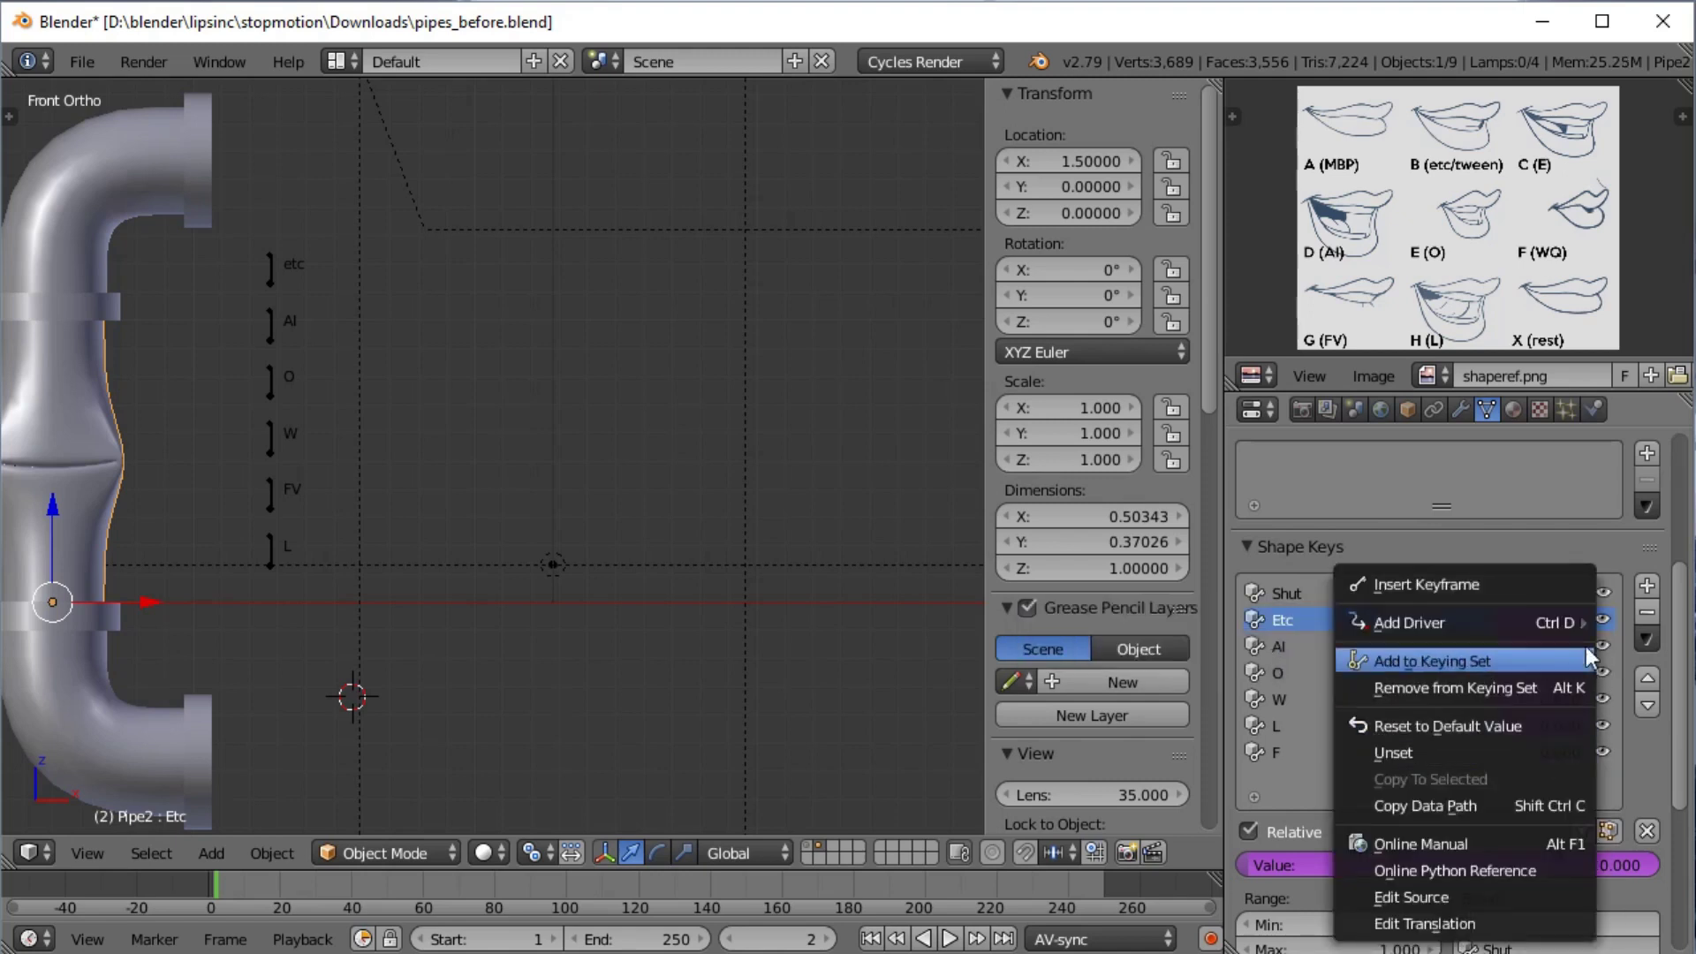
{"action": "left_click", "coordinate": [1285, 652]}
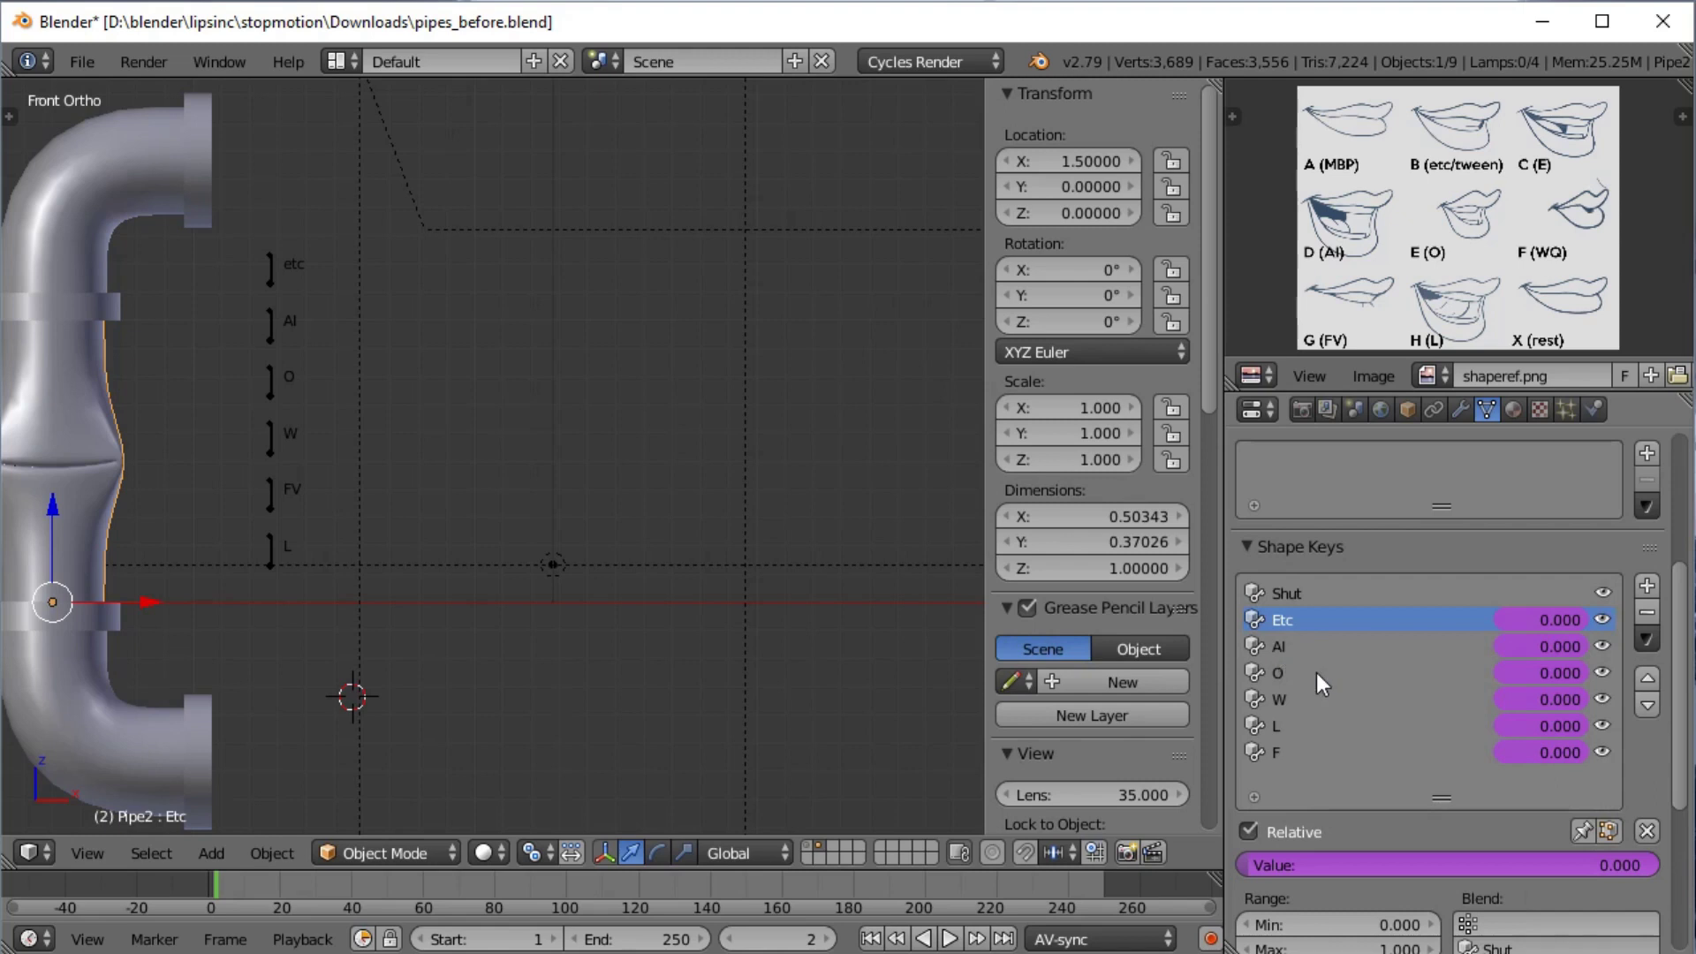
Split the 3D view and set the lower area to a Graph Editor in Drivers mode
{"action": "left_click_drag", "start_coordinate": [15, 863], "coordinate": [13, 658]}
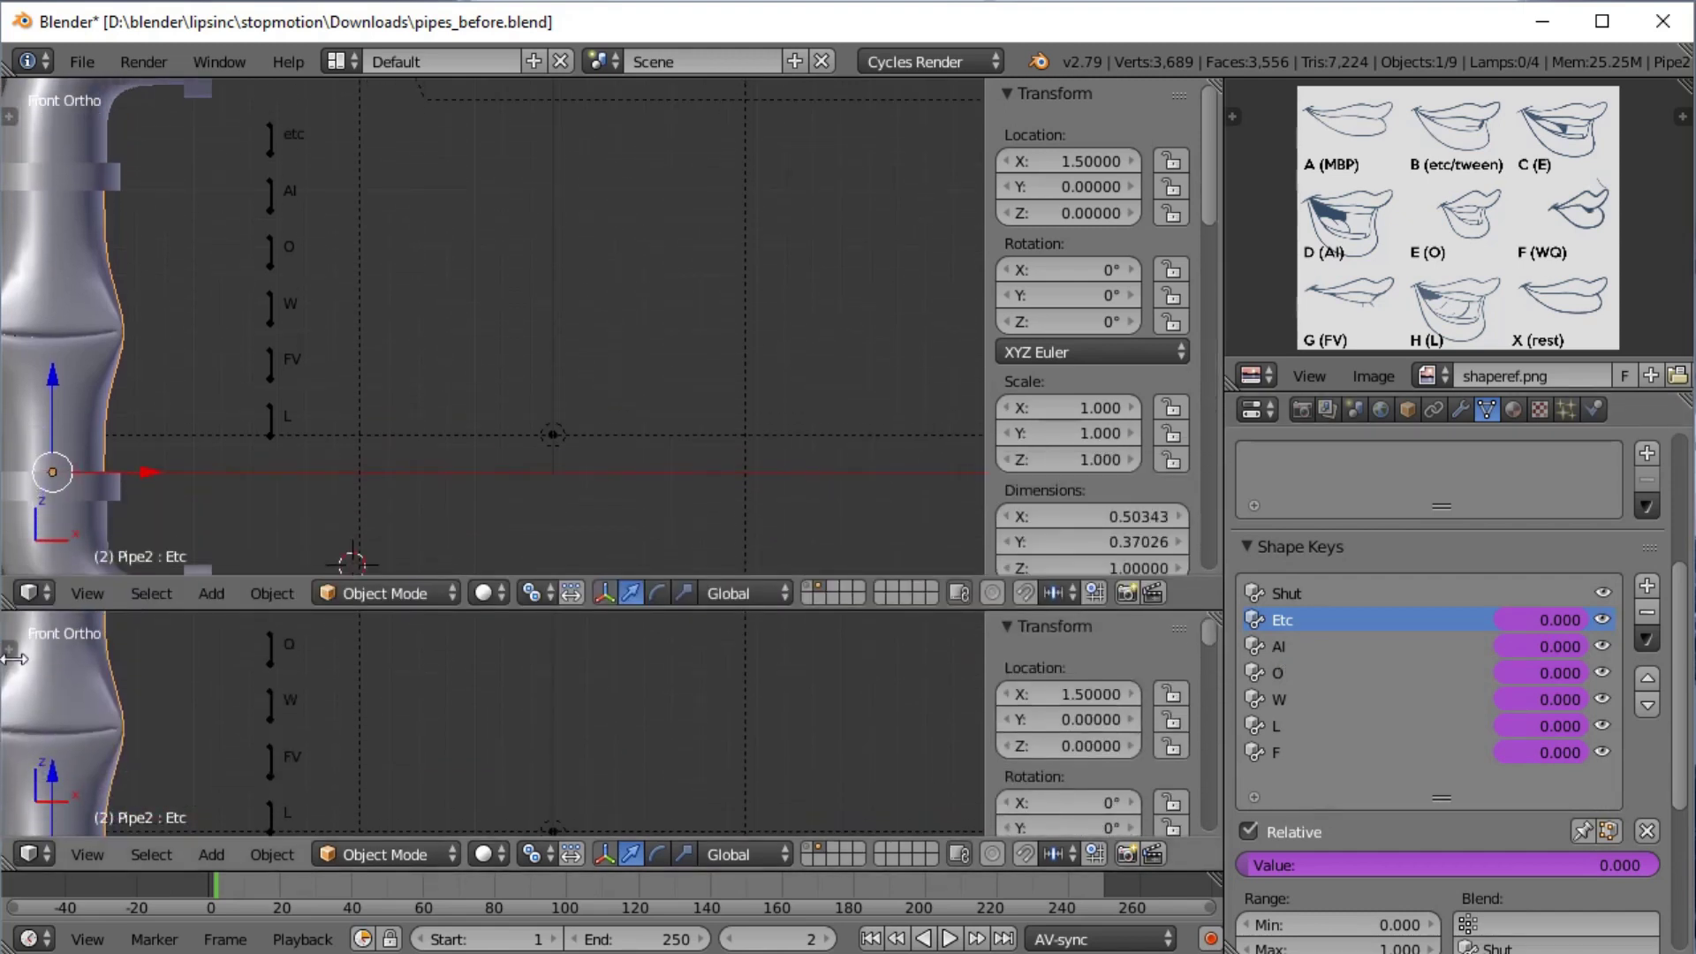
{"action": "left_click", "coordinate": [25, 856]}
{"action": "left_click", "coordinate": [77, 745]}
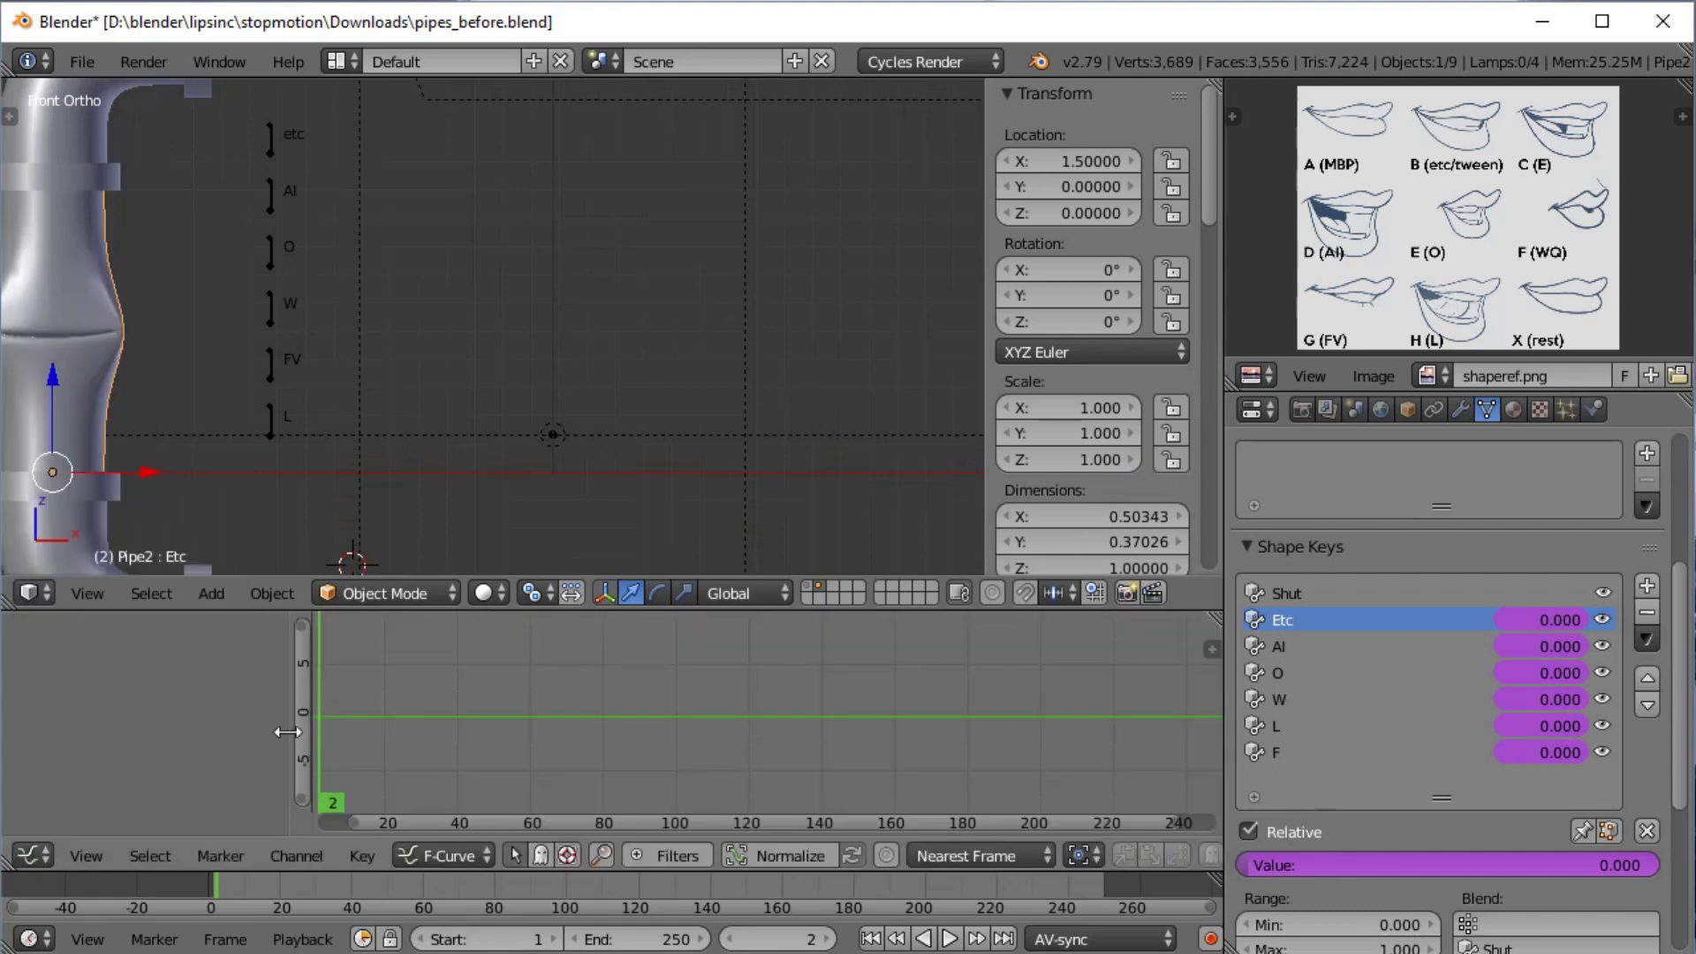
{"action": "left_click", "coordinate": [424, 855]}
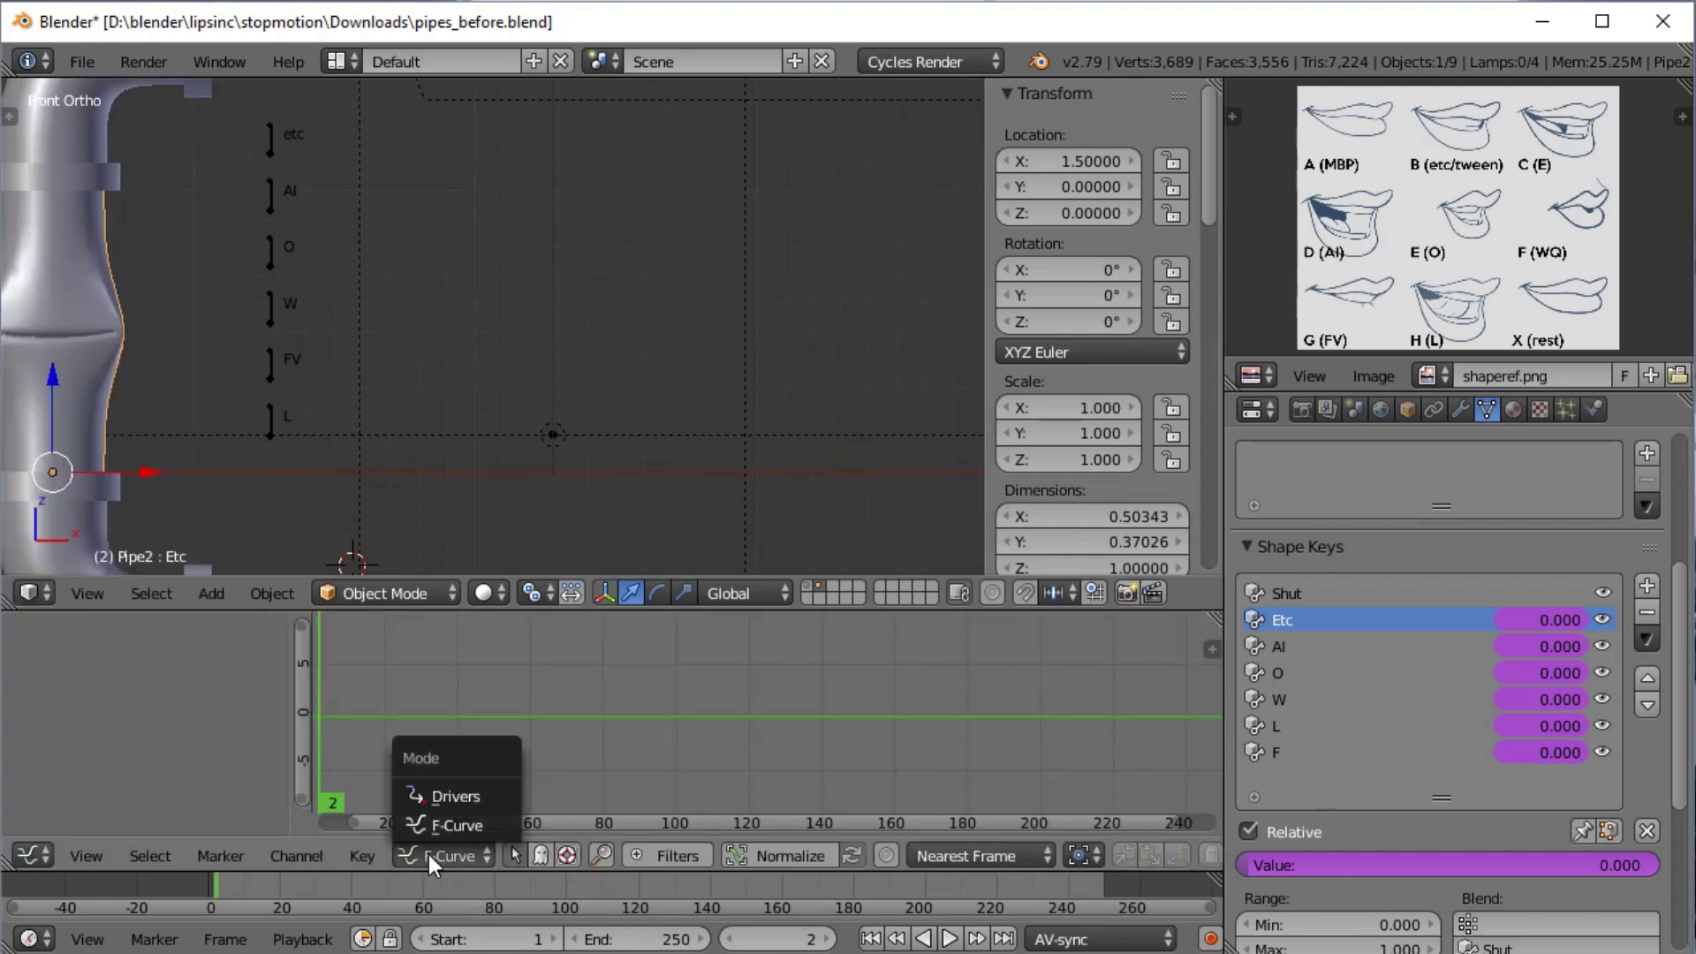
{"action": "left_click", "coordinate": [452, 796]}
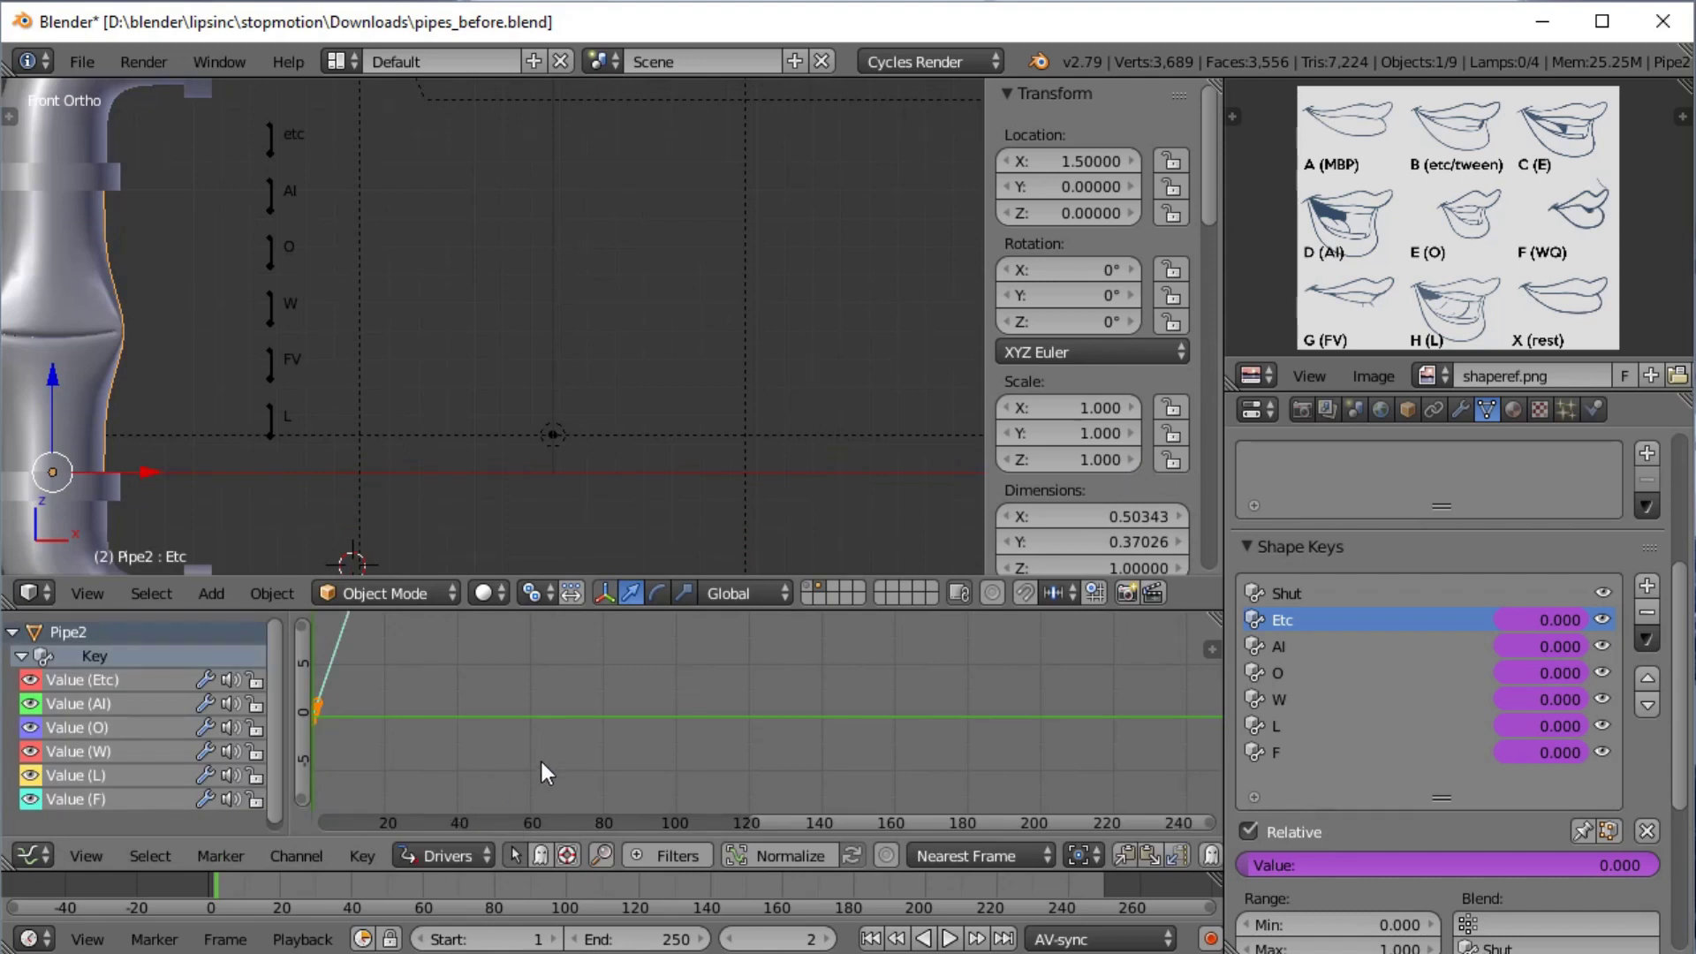
{"action": "left_click", "coordinate": [28, 856]}
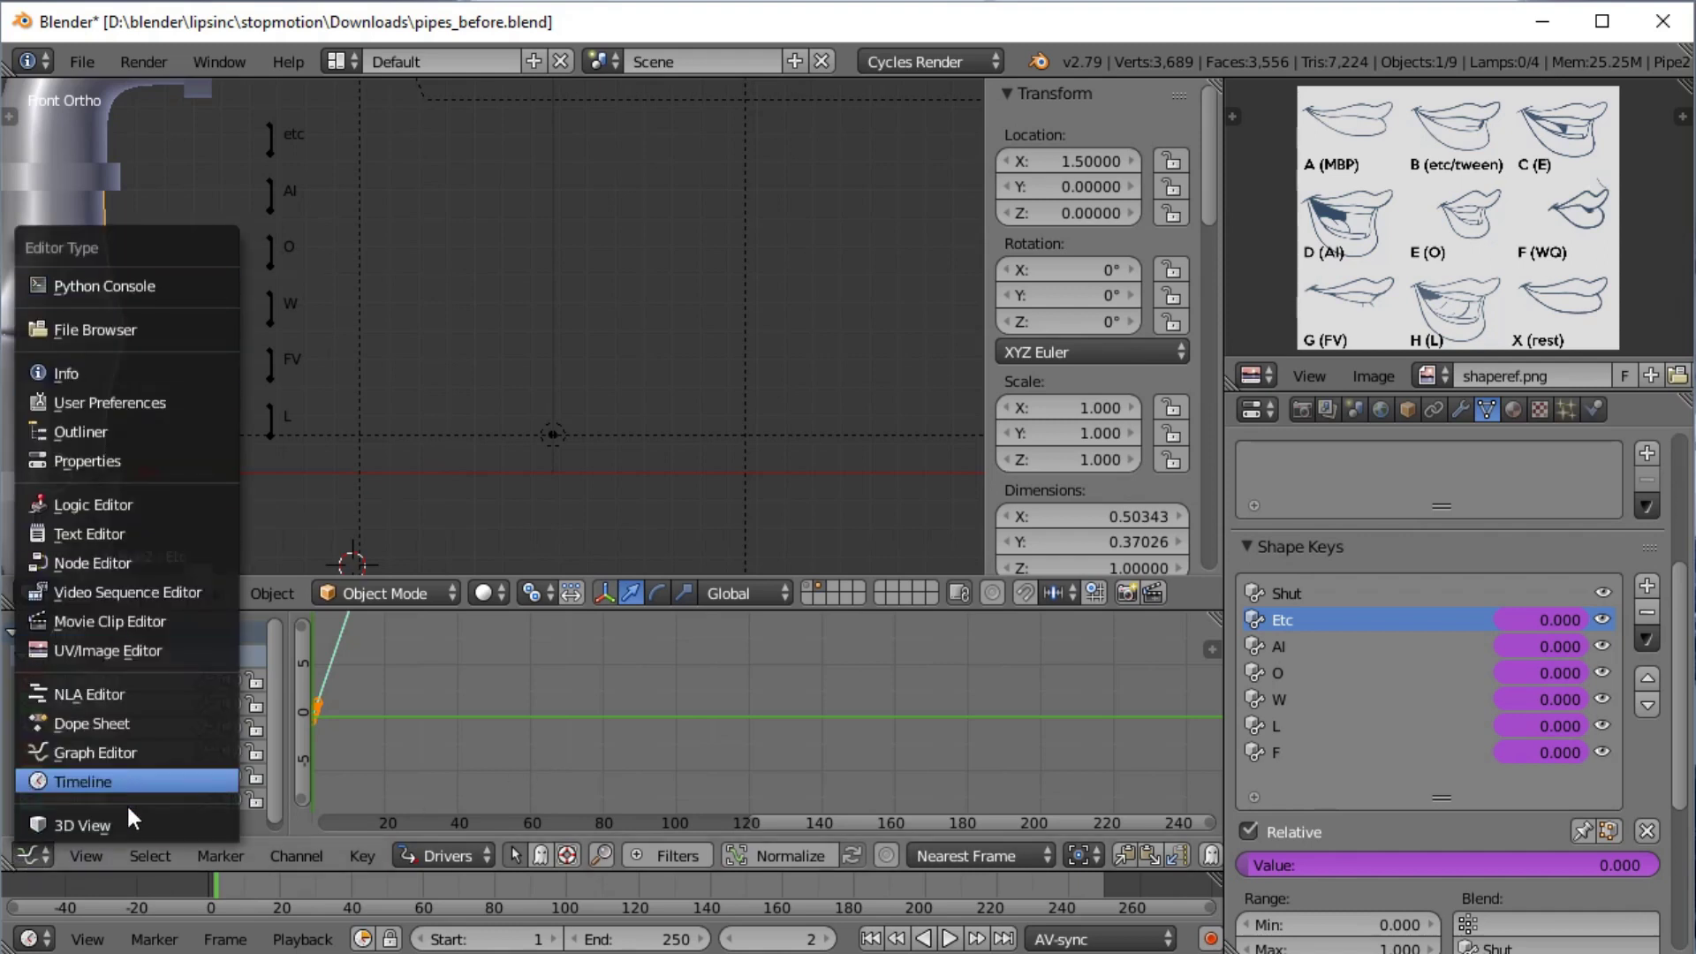
Show the Value (Etc) driver's settings in the sidebar Drivers tab and enlarge the editor
{"action": "left_click", "coordinate": [1212, 651]}
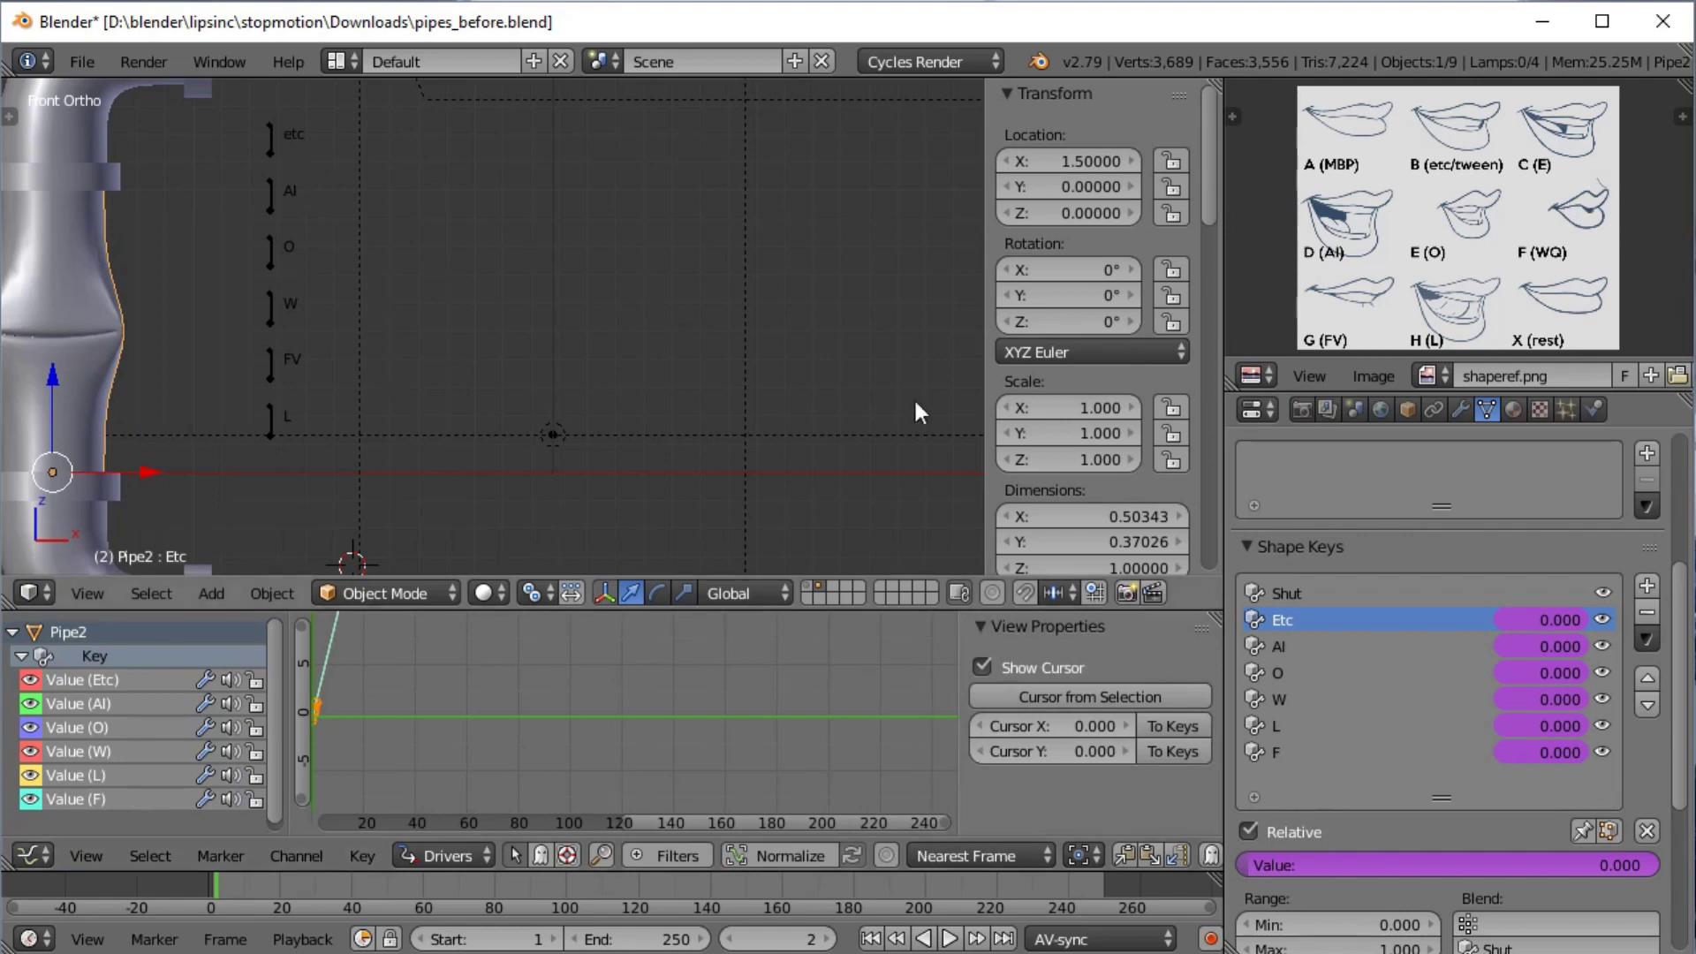
{"action": "left_click", "coordinate": [100, 678]}
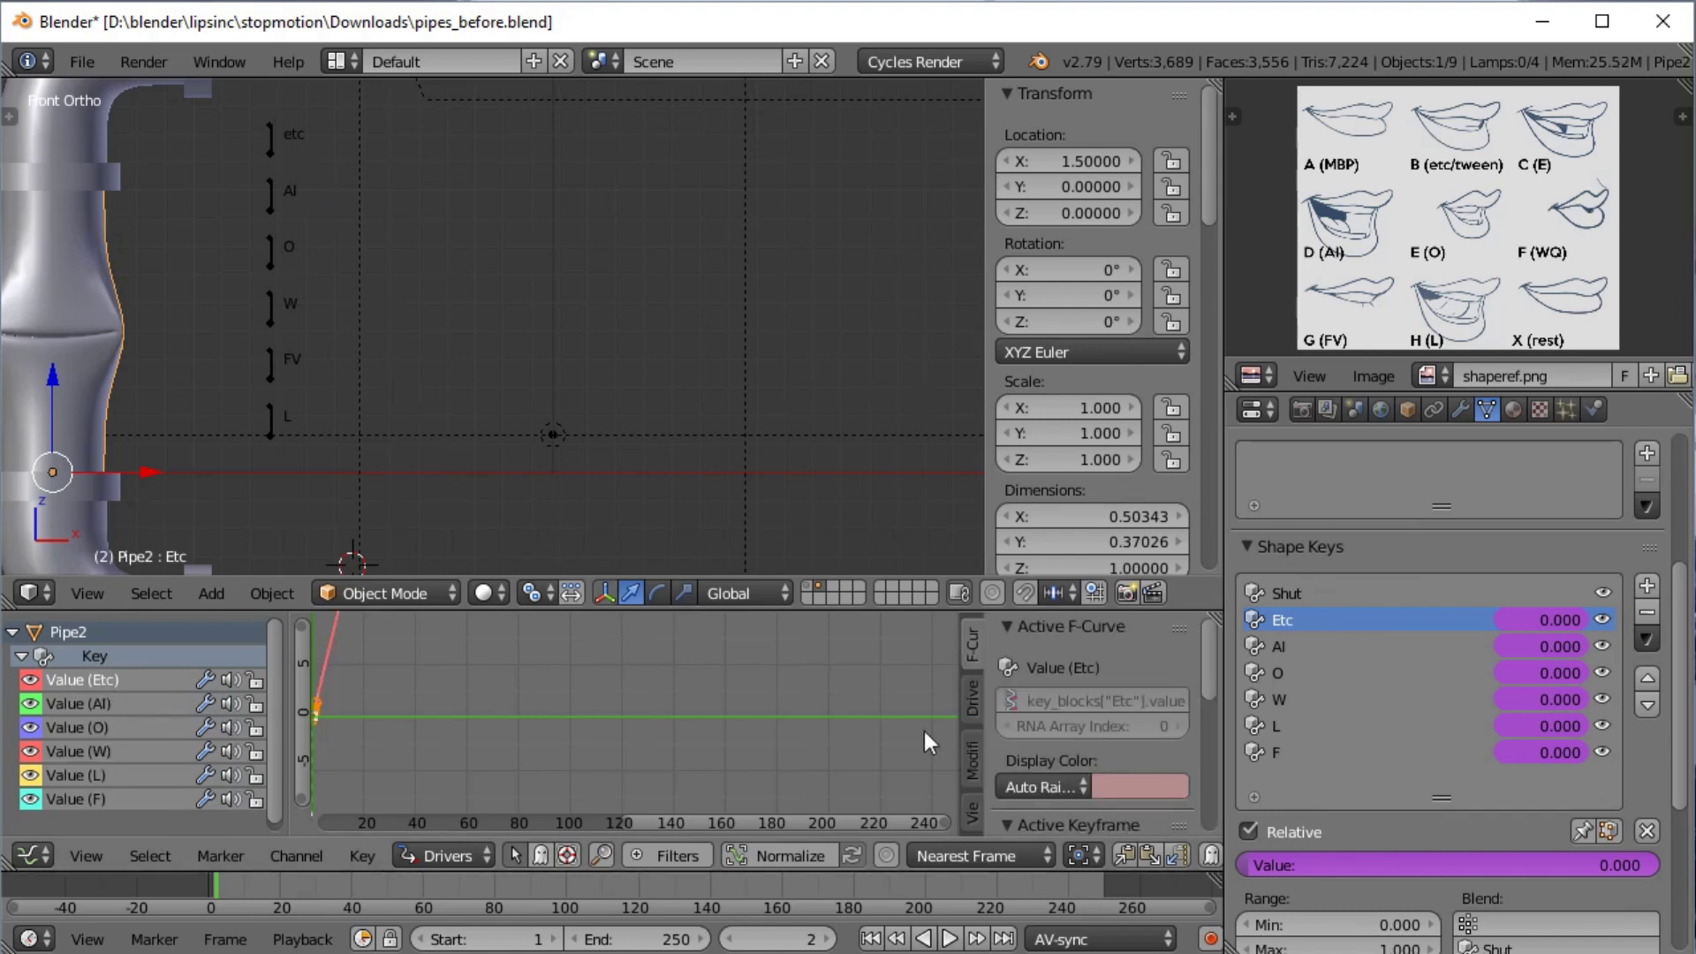
{"action": "left_click", "coordinate": [973, 697]}
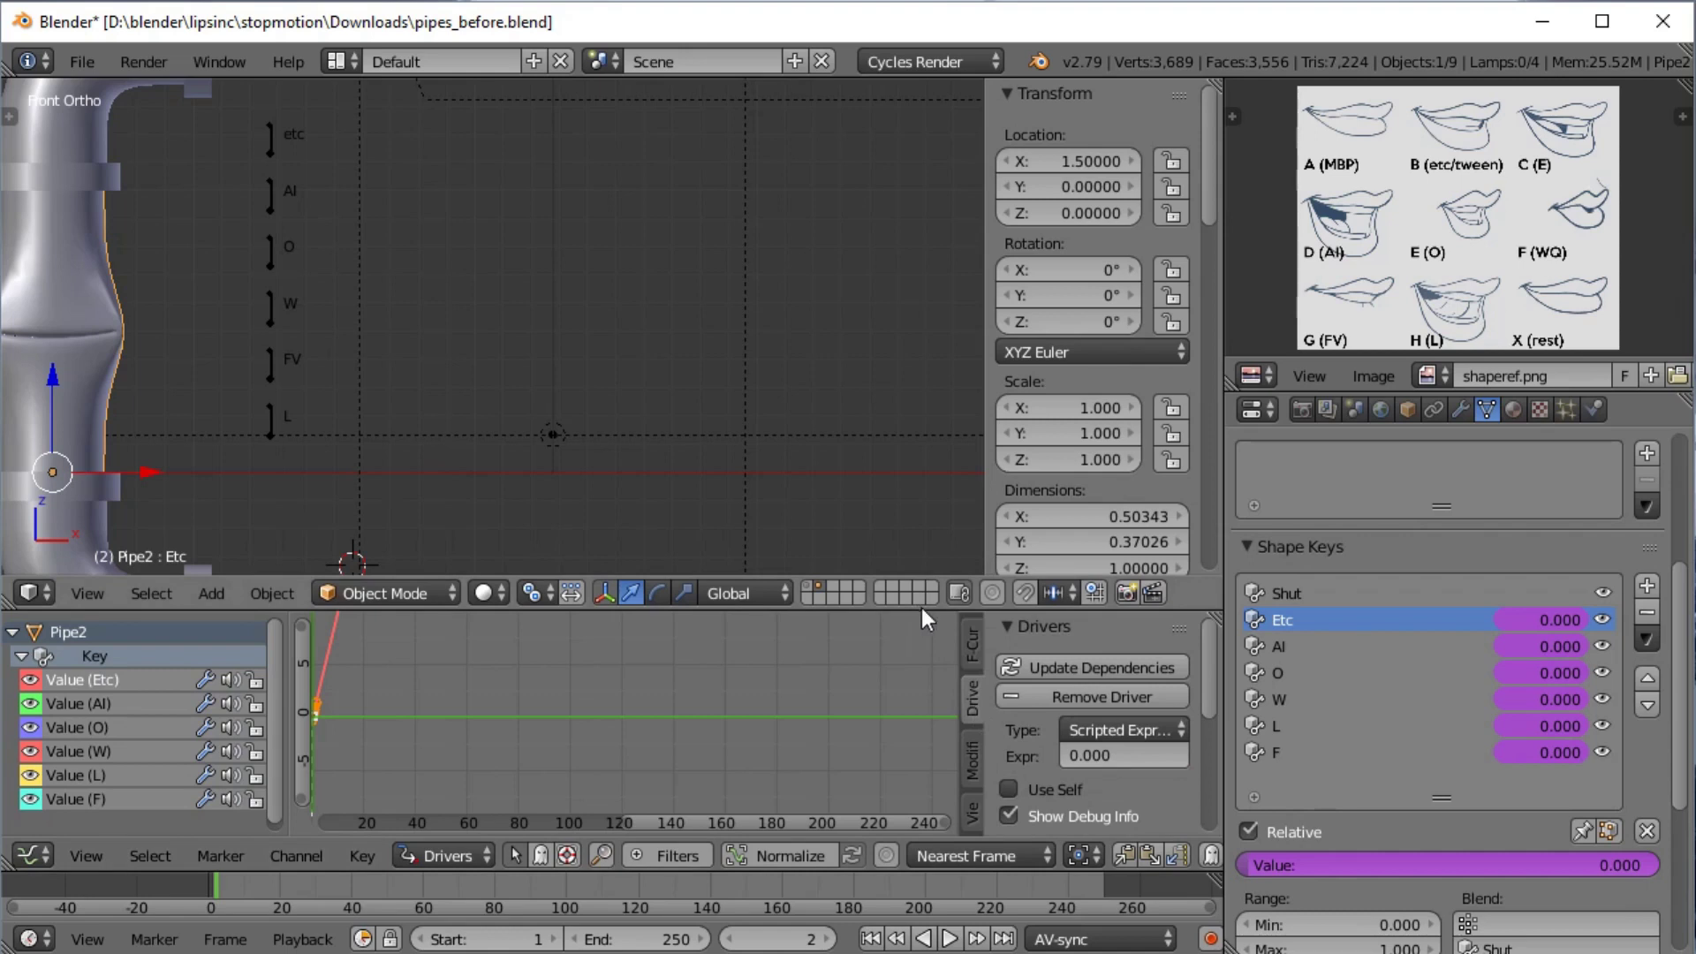
{"action": "left_click_drag", "start_coordinate": [920, 610], "coordinate": [904, 475]}
{"action": "middle_click_drag", "start_coordinate": [663, 598], "coordinate": [681, 619]}
{"action": "scroll", "coordinate": [1106, 669], "scroll_direction": "down", "scroll_amount": 2}
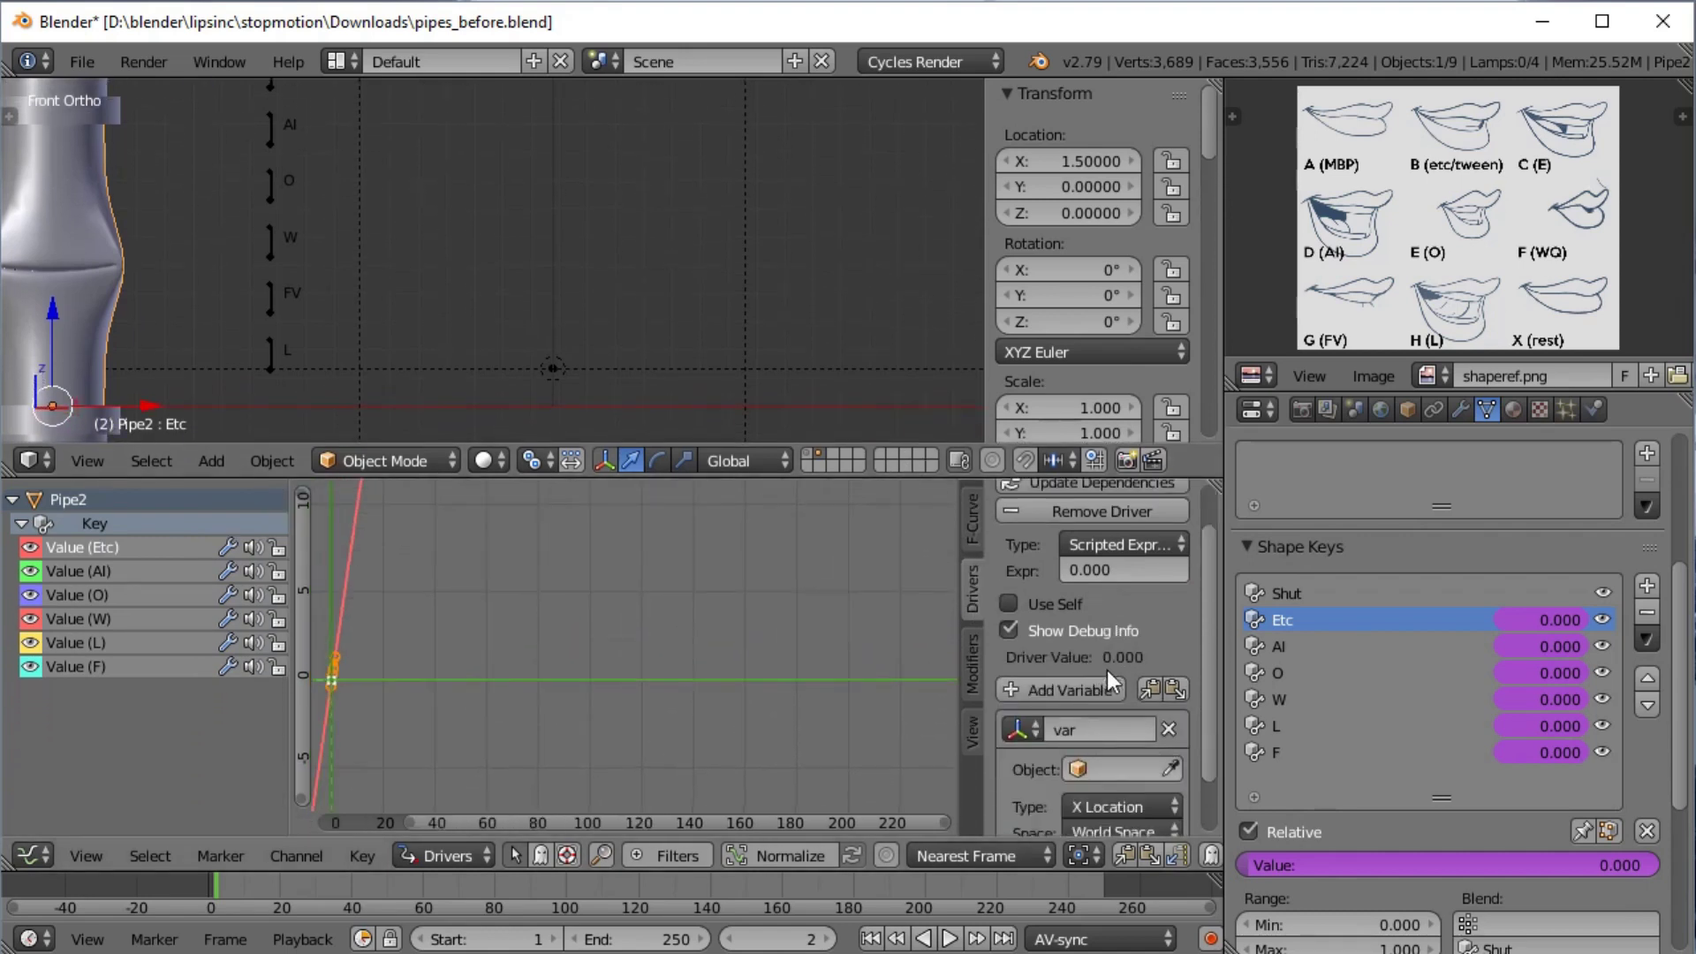
{"action": "scroll", "coordinate": [1100, 671], "scroll_direction": "up", "scroll_amount": 2}
{"action": "scroll", "coordinate": [1097, 664], "scroll_direction": "down", "scroll_amount": 2}
{"action": "scroll", "coordinate": [1094, 664], "scroll_direction": "up", "scroll_amount": 2}
{"action": "scroll", "coordinate": [1094, 664], "scroll_direction": "down", "scroll_amount": 2}
{"action": "scroll", "coordinate": [1091, 665], "scroll_direction": "up", "scroll_amount": 2}
{"action": "scroll", "coordinate": [1087, 665], "scroll_direction": "down", "scroll_amount": 2}
{"action": "scroll", "coordinate": [1085, 664], "scroll_direction": "up", "scroll_amount": 2}
{"action": "scroll", "coordinate": [1086, 668], "scroll_direction": "down", "scroll_amount": 2}
{"action": "scroll", "coordinate": [1088, 671], "scroll_direction": "up", "scroll_amount": 4}
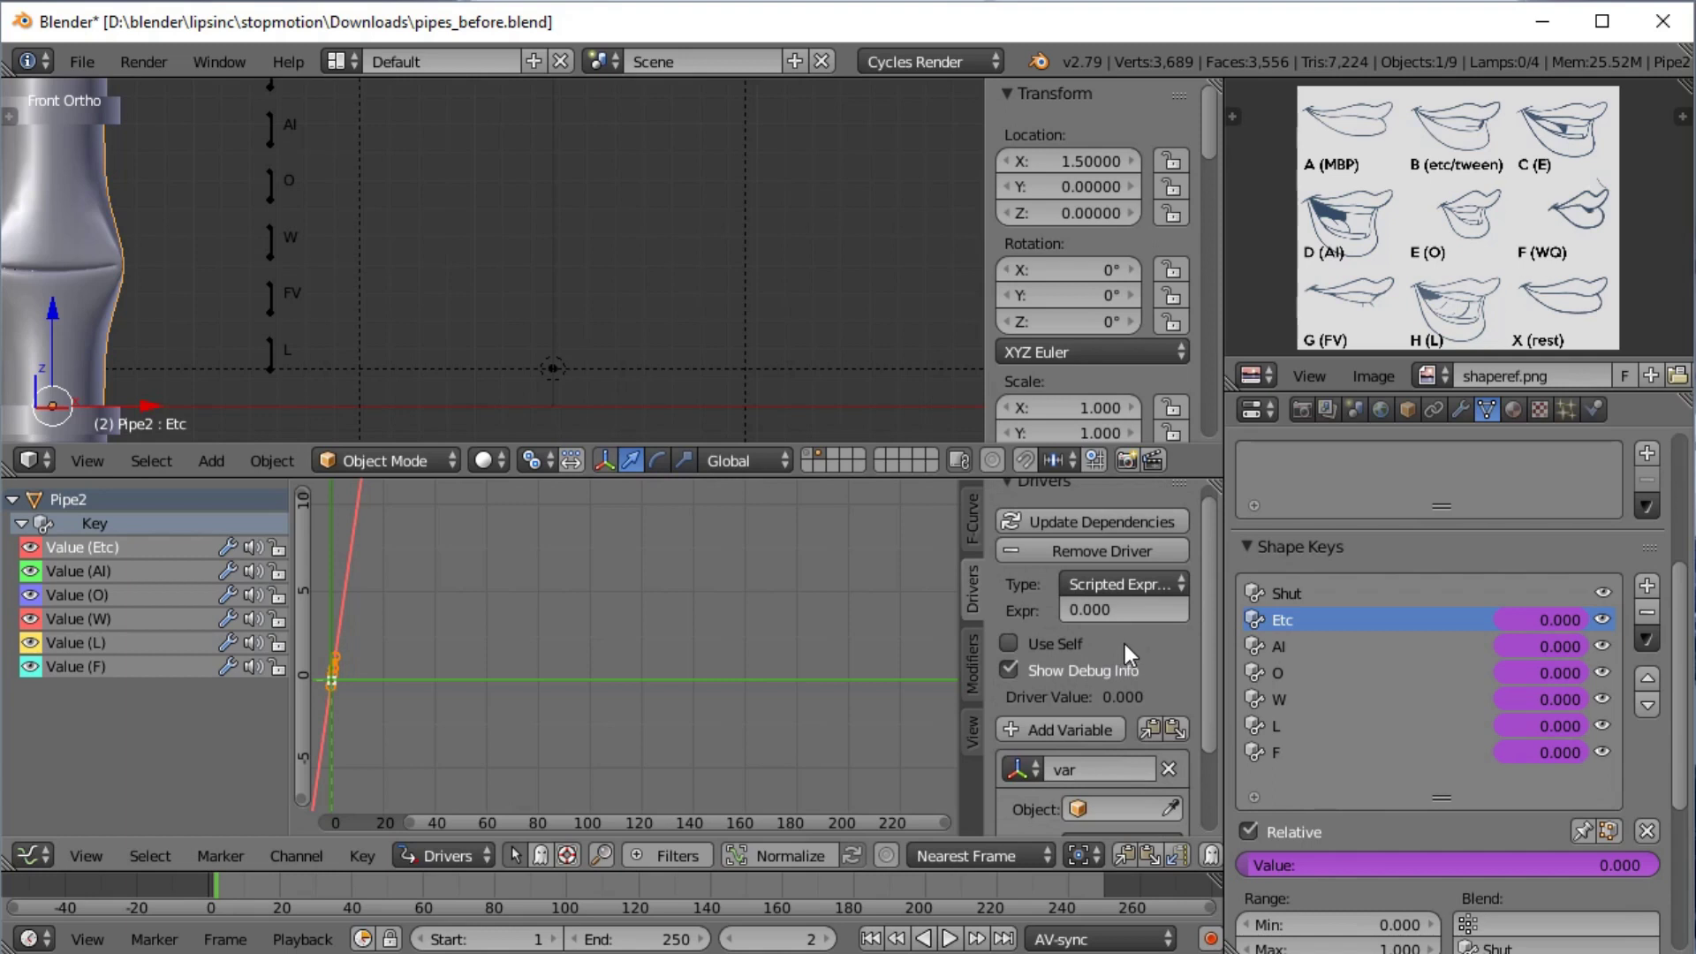
{"action": "scroll", "coordinate": [1126, 644], "scroll_direction": "down", "scroll_amount": 4}
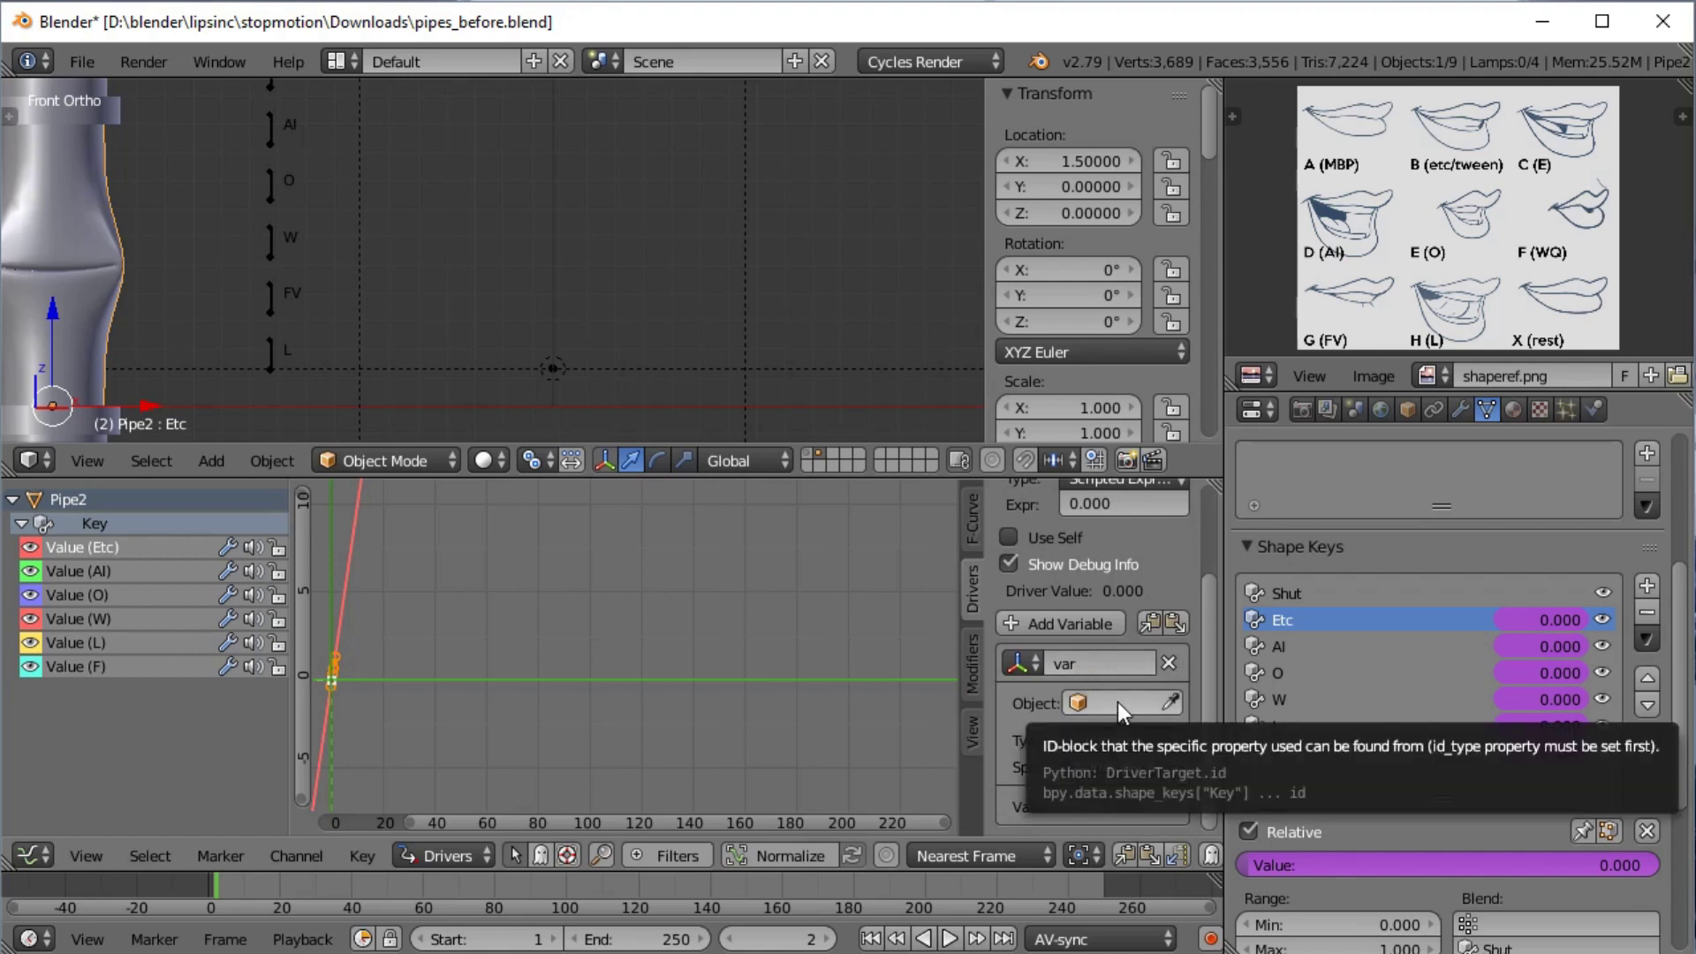
Point the Etc driver variable at the Armature's etc bone, reading X Location in Local Space
{"action": "left_click", "coordinate": [1173, 702]}
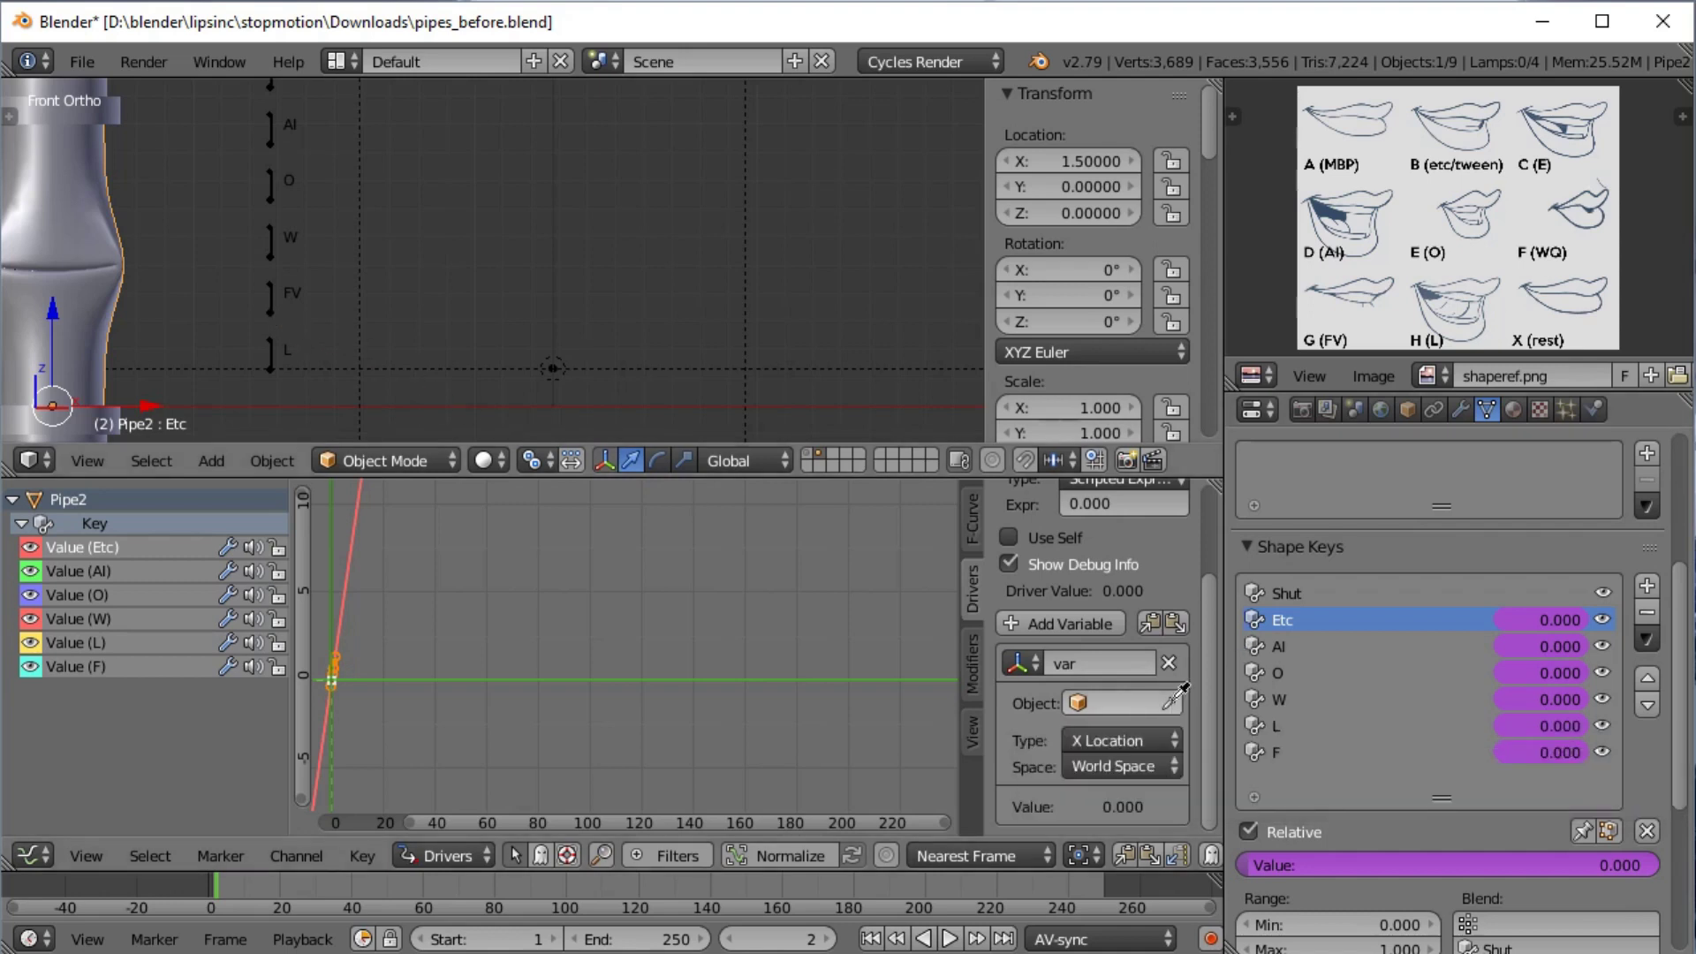
{"action": "left_click", "coordinate": [274, 234]}
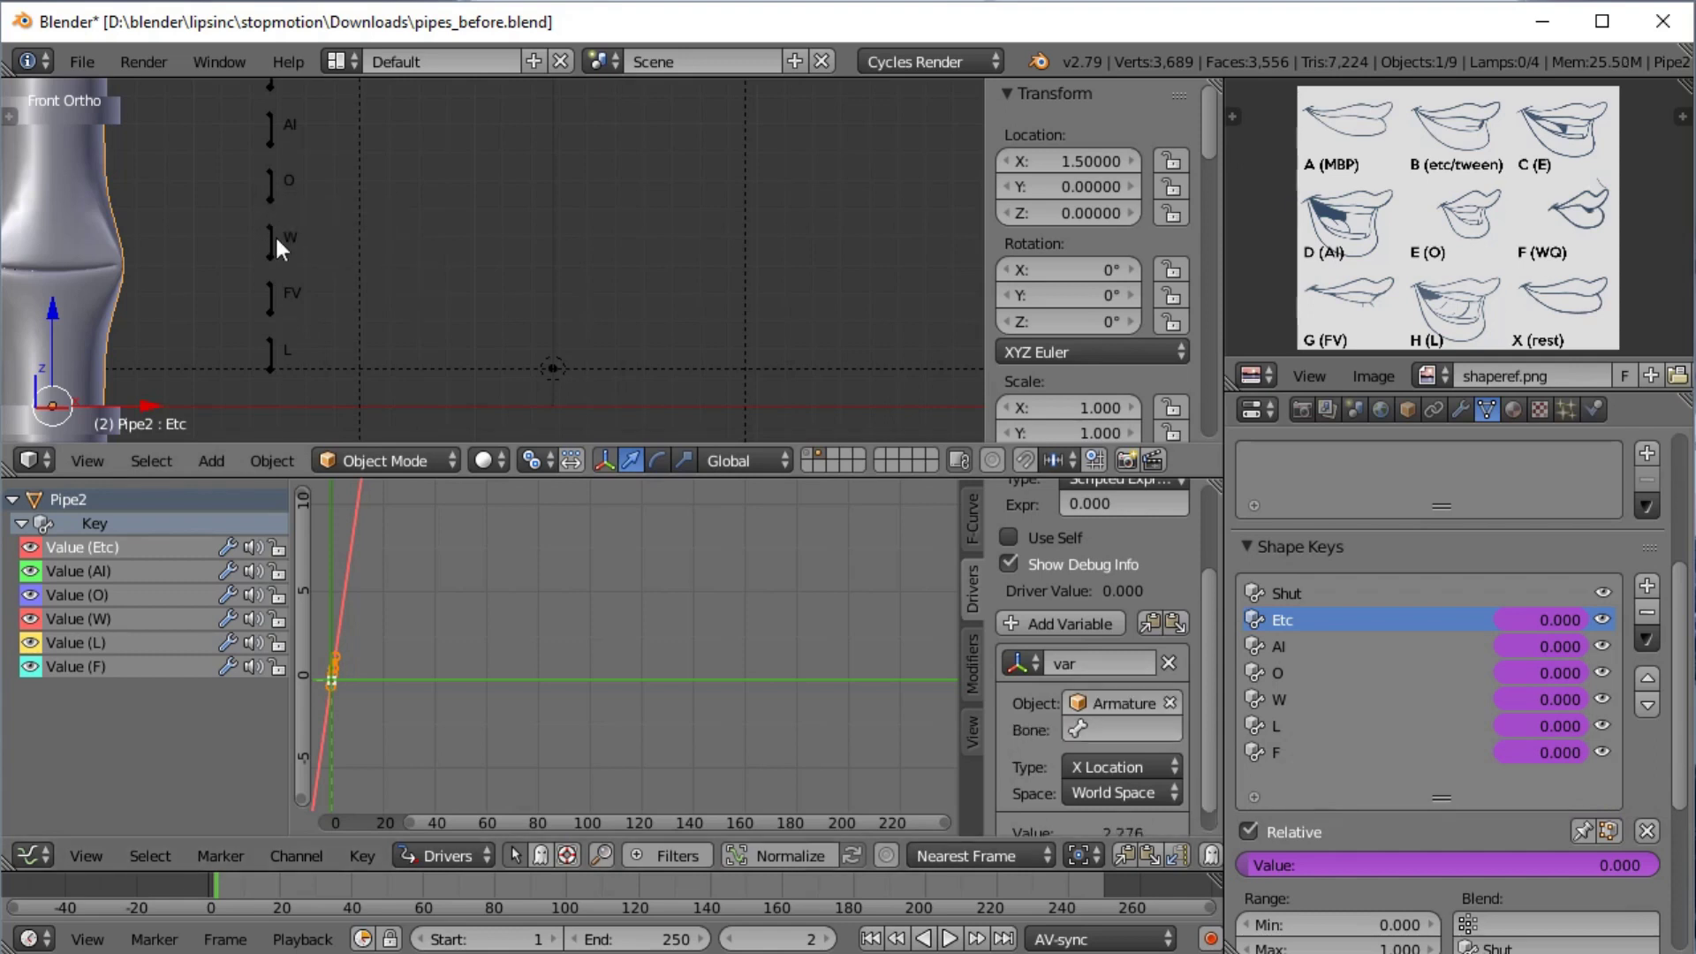
{"action": "left_click", "coordinate": [1104, 730]}
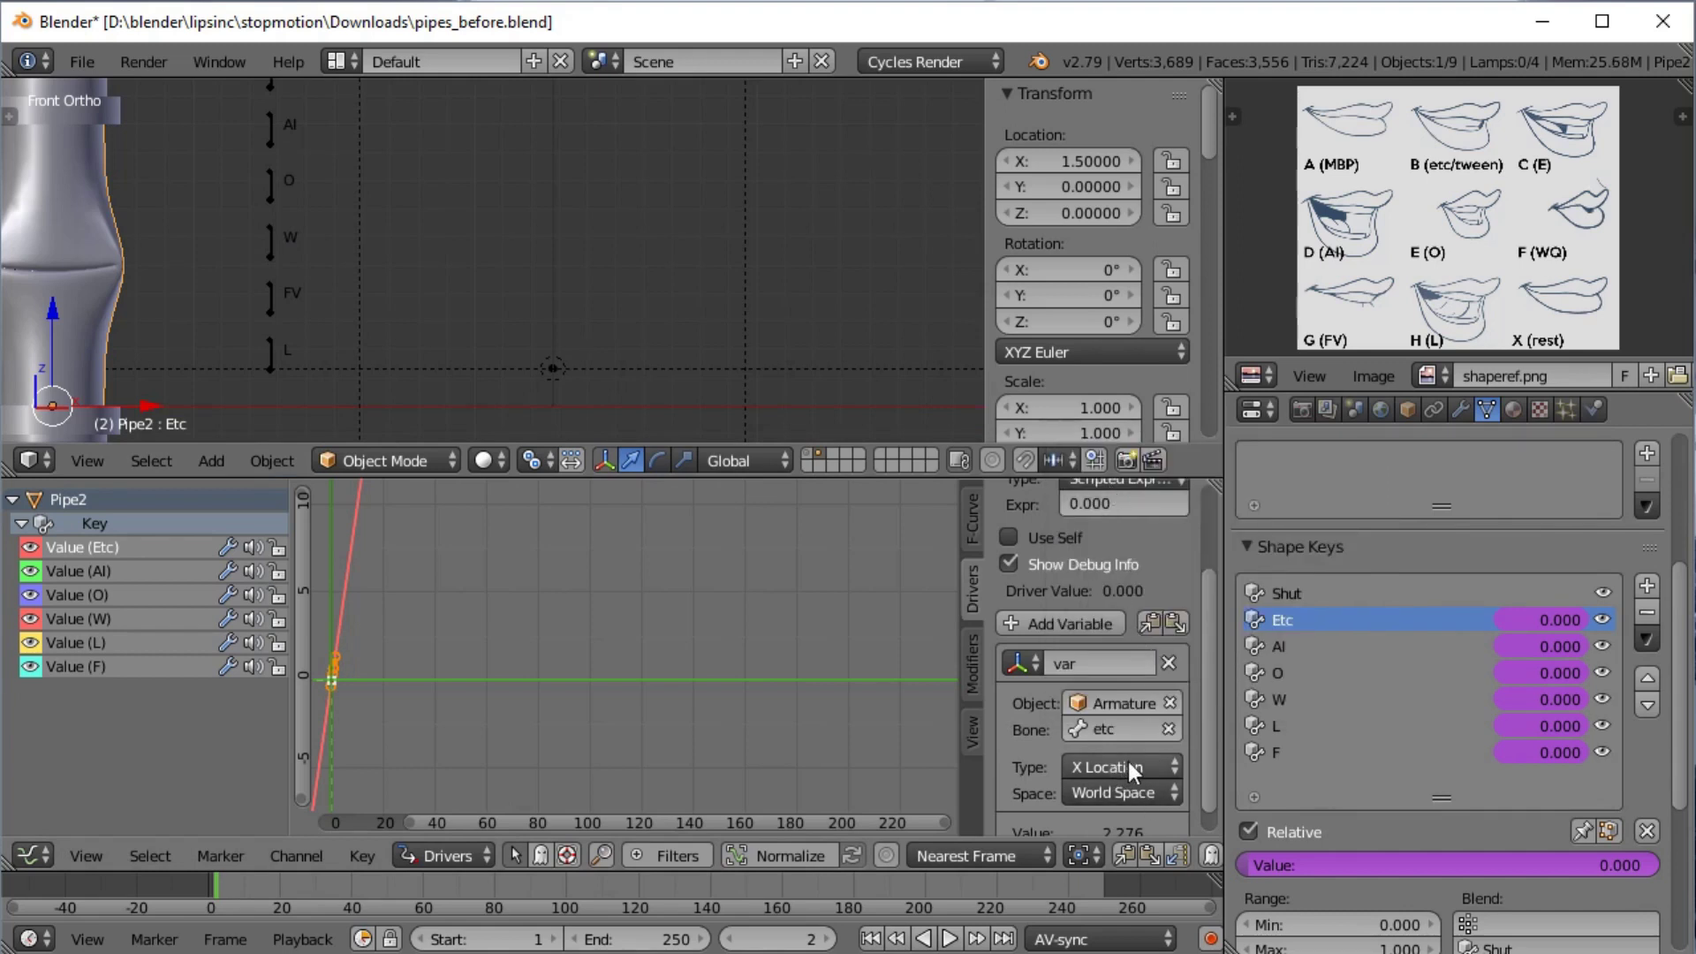
{"action": "left_click", "coordinate": [1106, 790]}
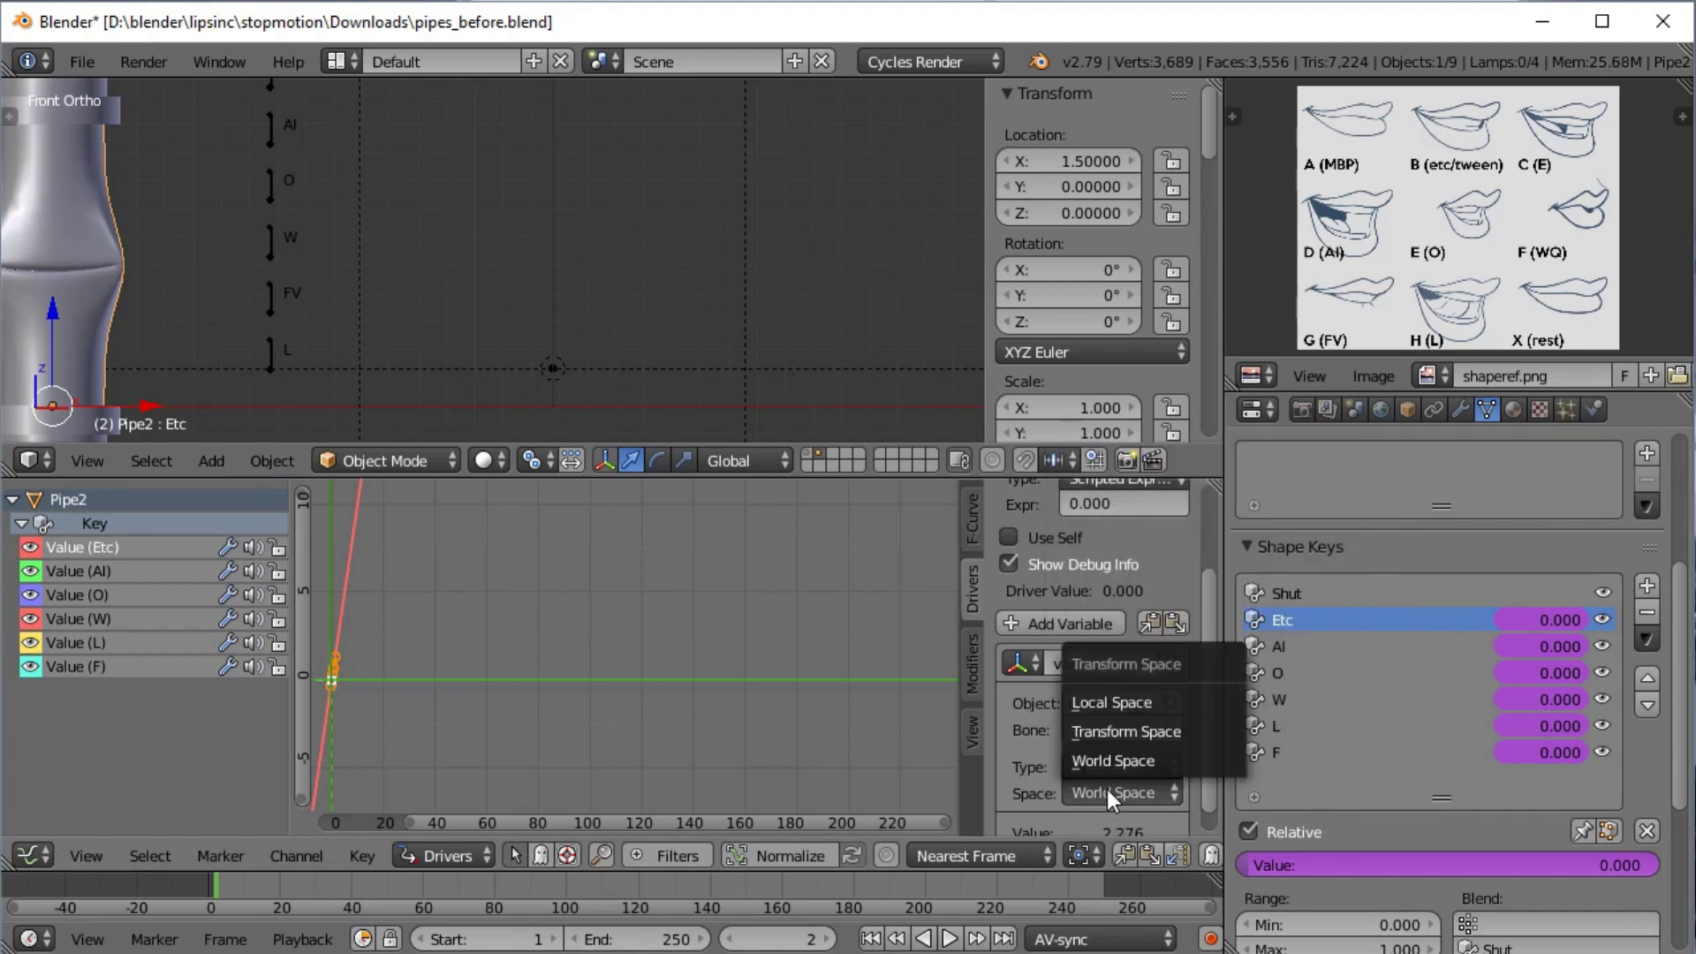
{"action": "left_click", "coordinate": [1115, 697]}
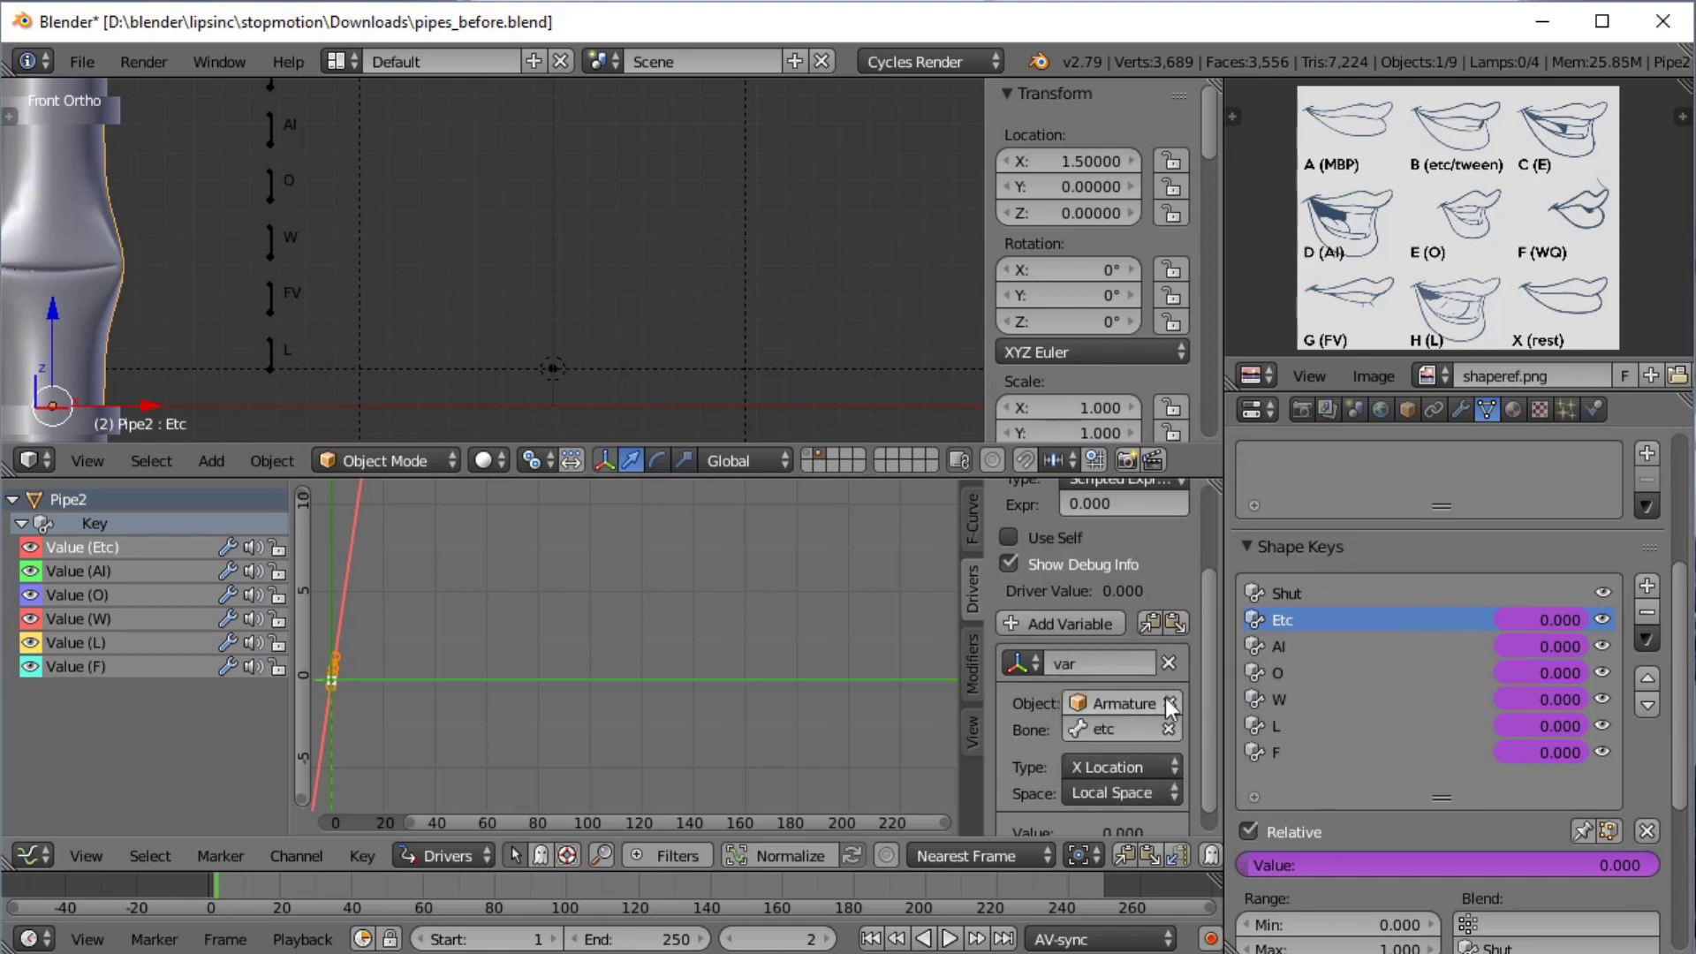
{"action": "scroll", "coordinate": [1157, 693], "scroll_direction": "up", "scroll_amount": 3}
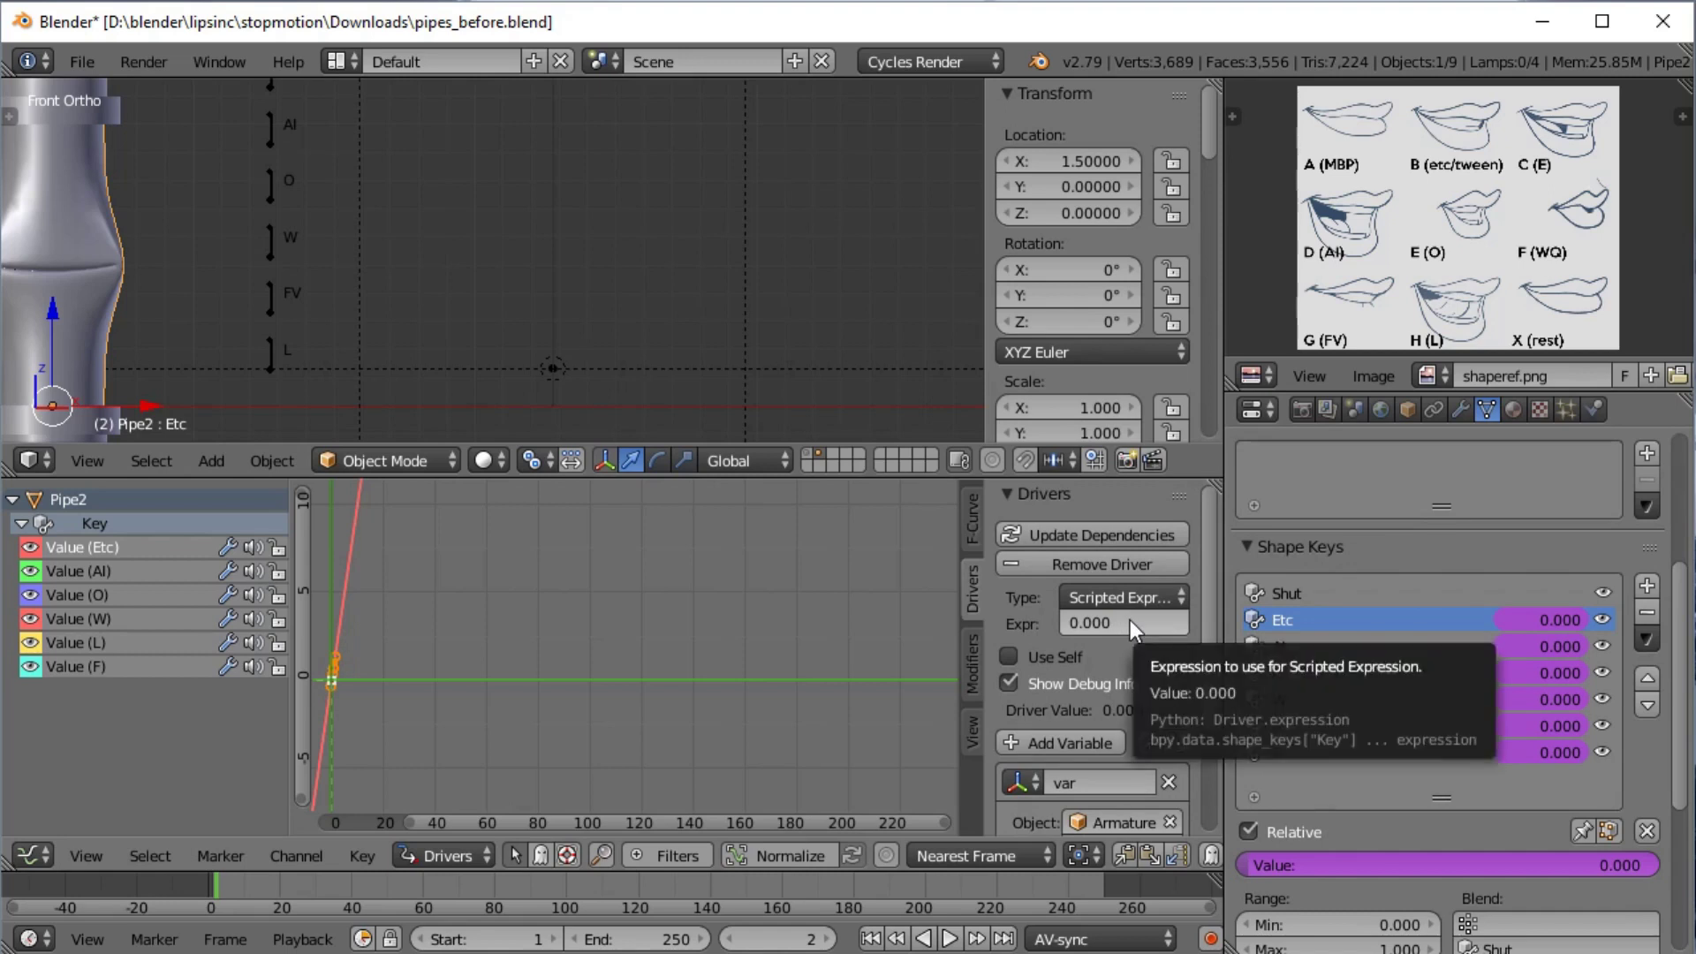
Set the Etc driver's scripted expression to 'var'
{"action": "left_click", "coordinate": [1129, 622]}
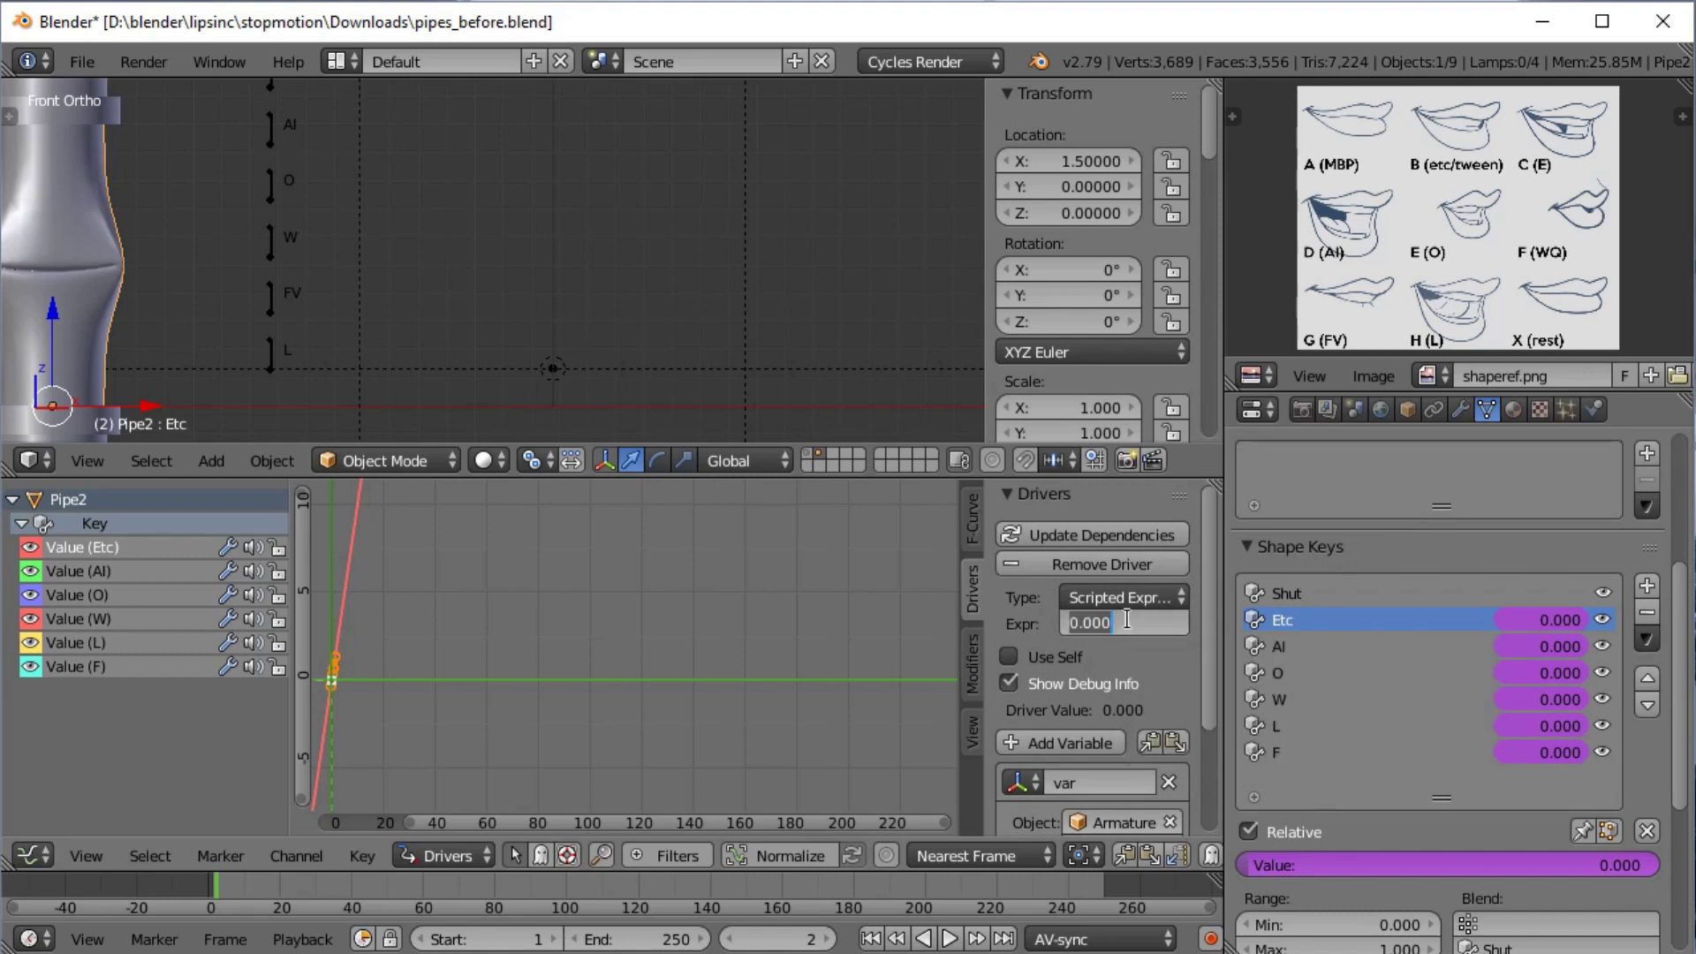
{"action": "type", "text": "var"}
{"action": "key", "text": "Return"}
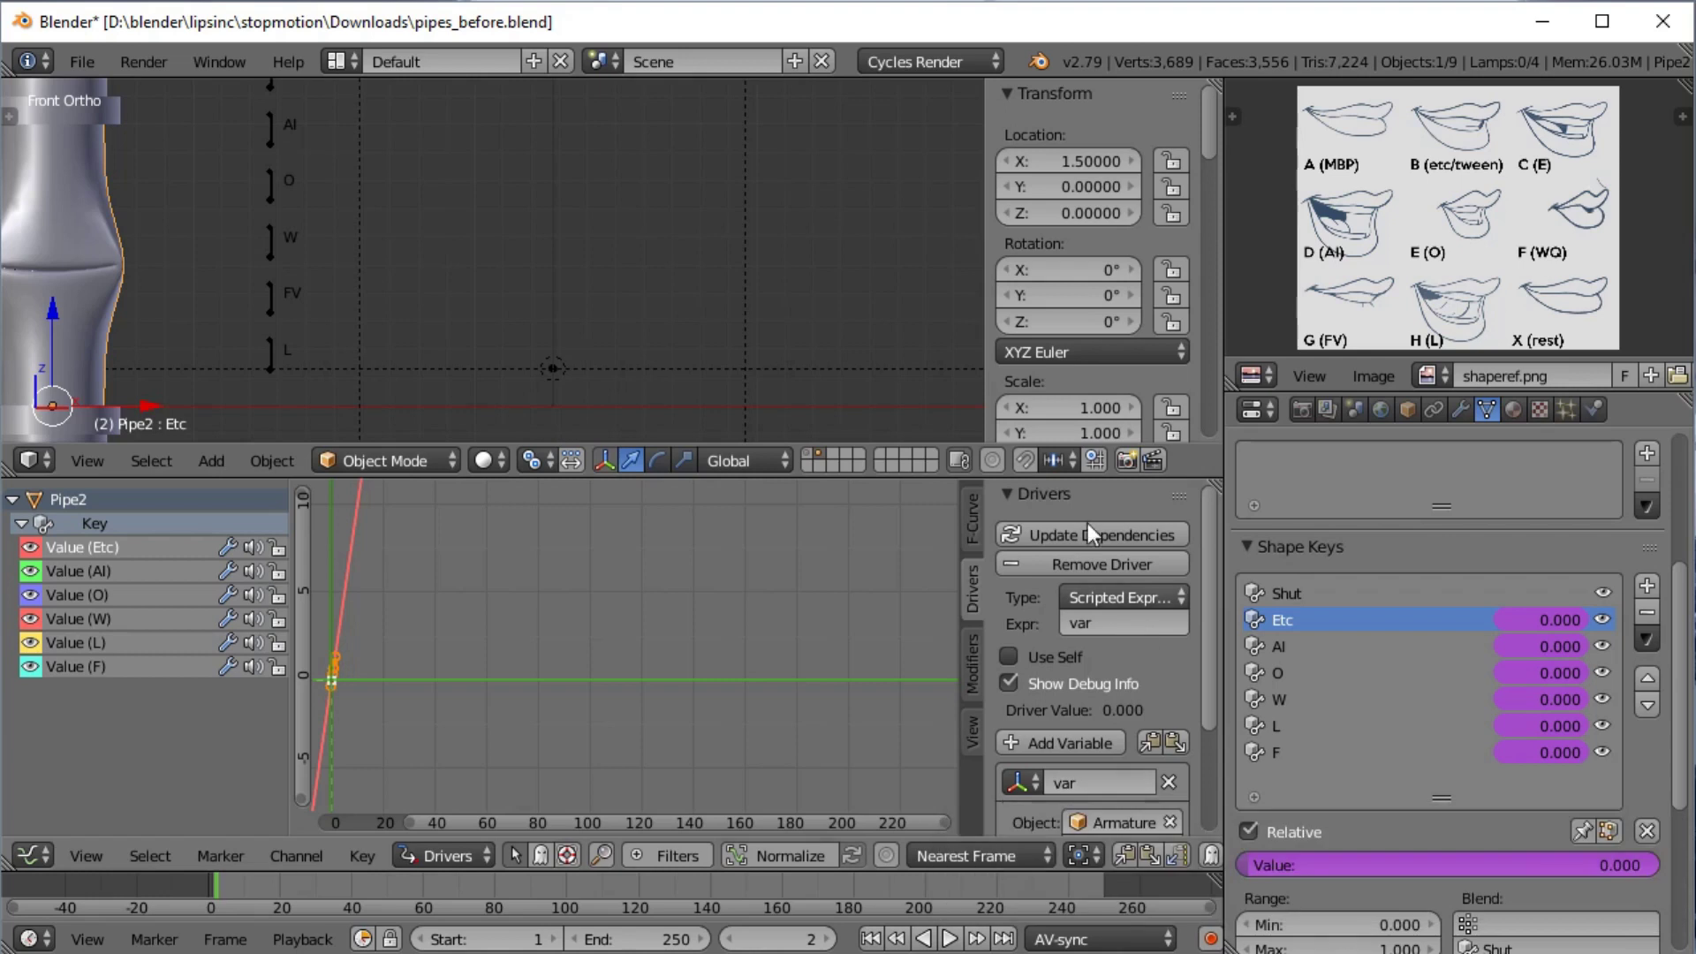
{"action": "scroll", "coordinate": [449, 249], "scroll_direction": "down", "scroll_amount": 1}
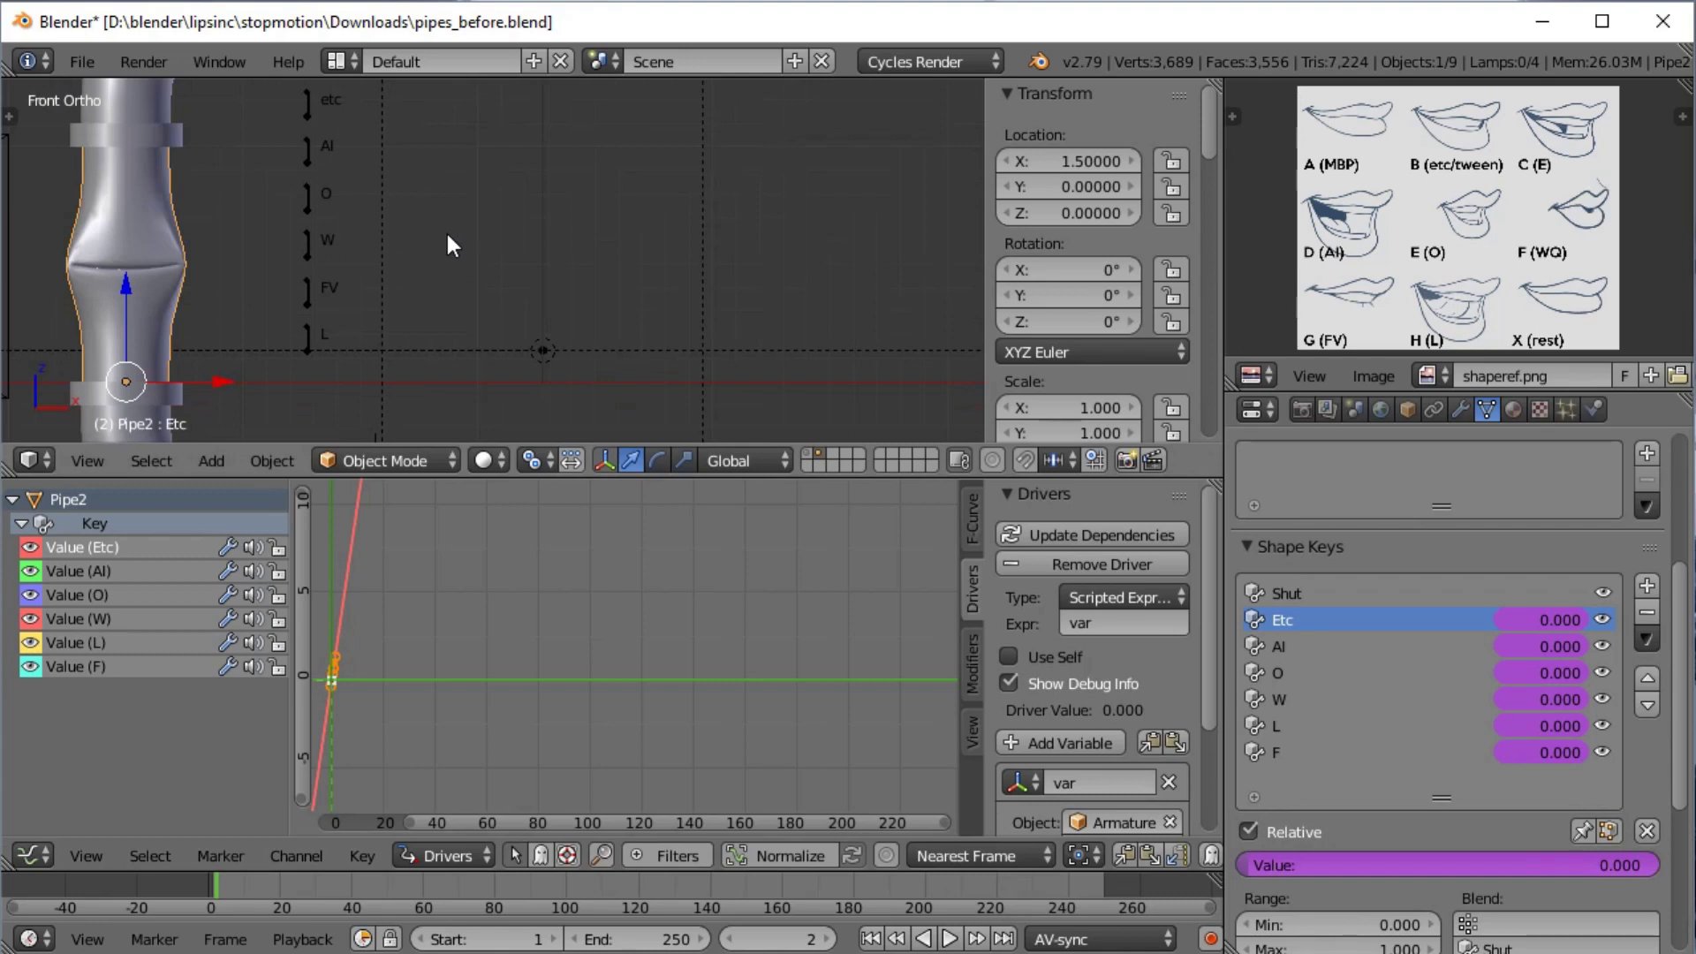
Slide the etc bone along X to test the mouth shape, then reset it to rest
{"action": "right_click", "coordinate": [309, 115]}
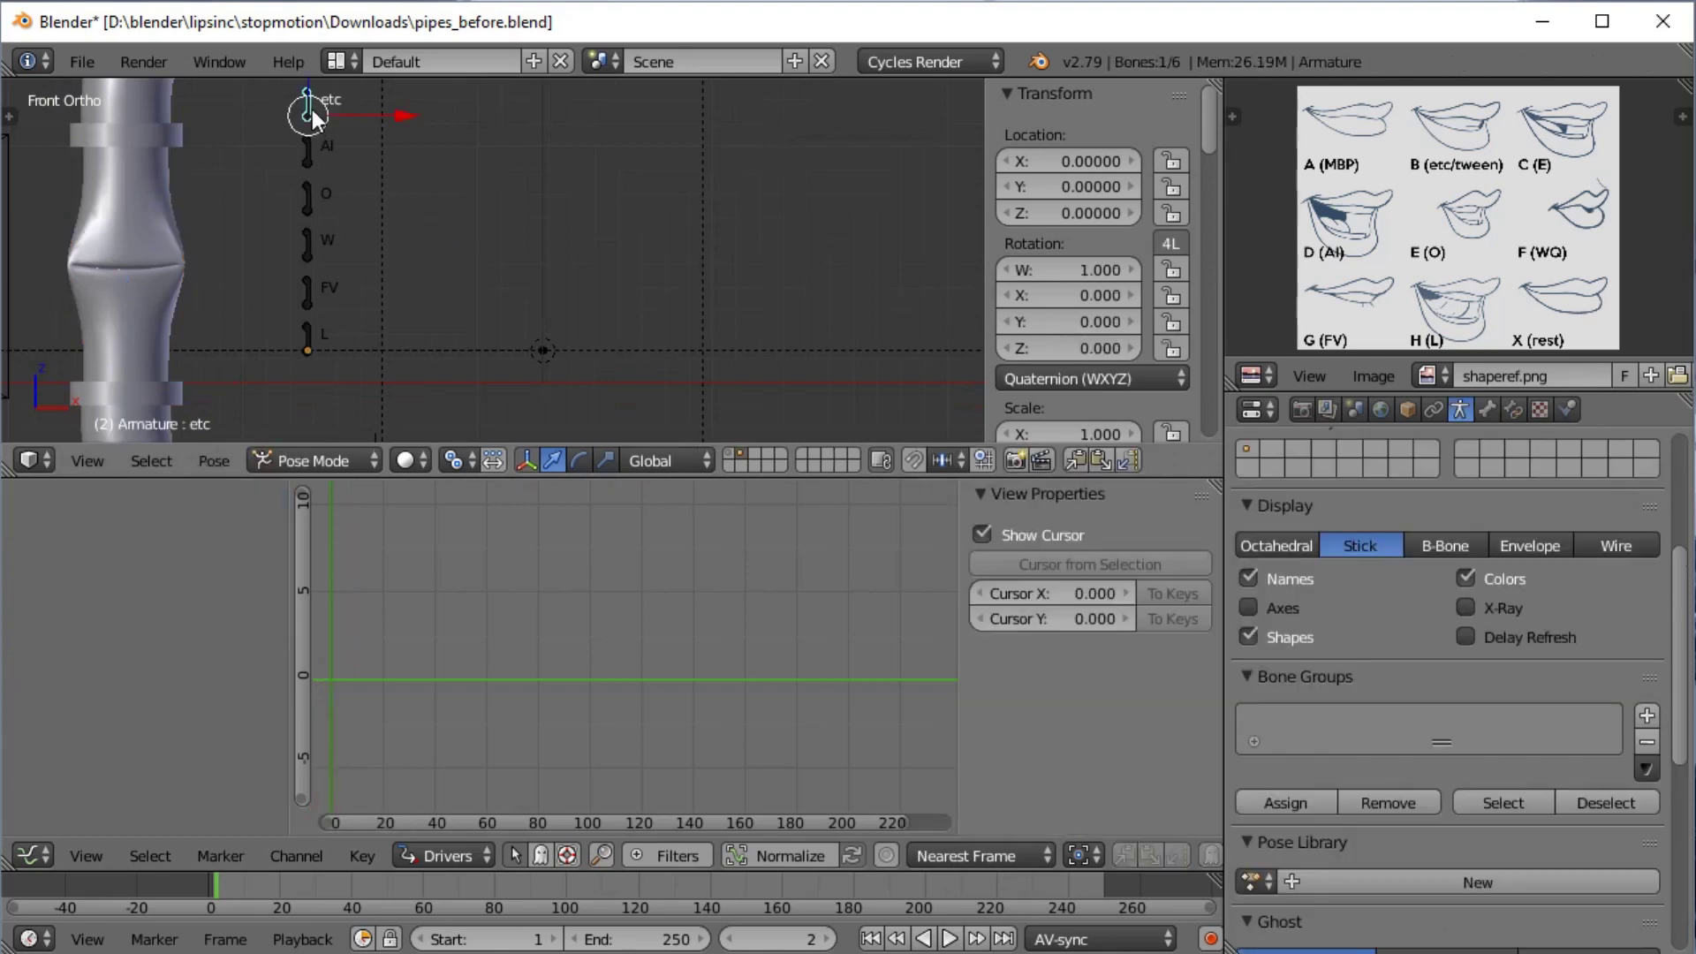
{"action": "key", "text": "g"}
{"action": "key", "text": "x"}
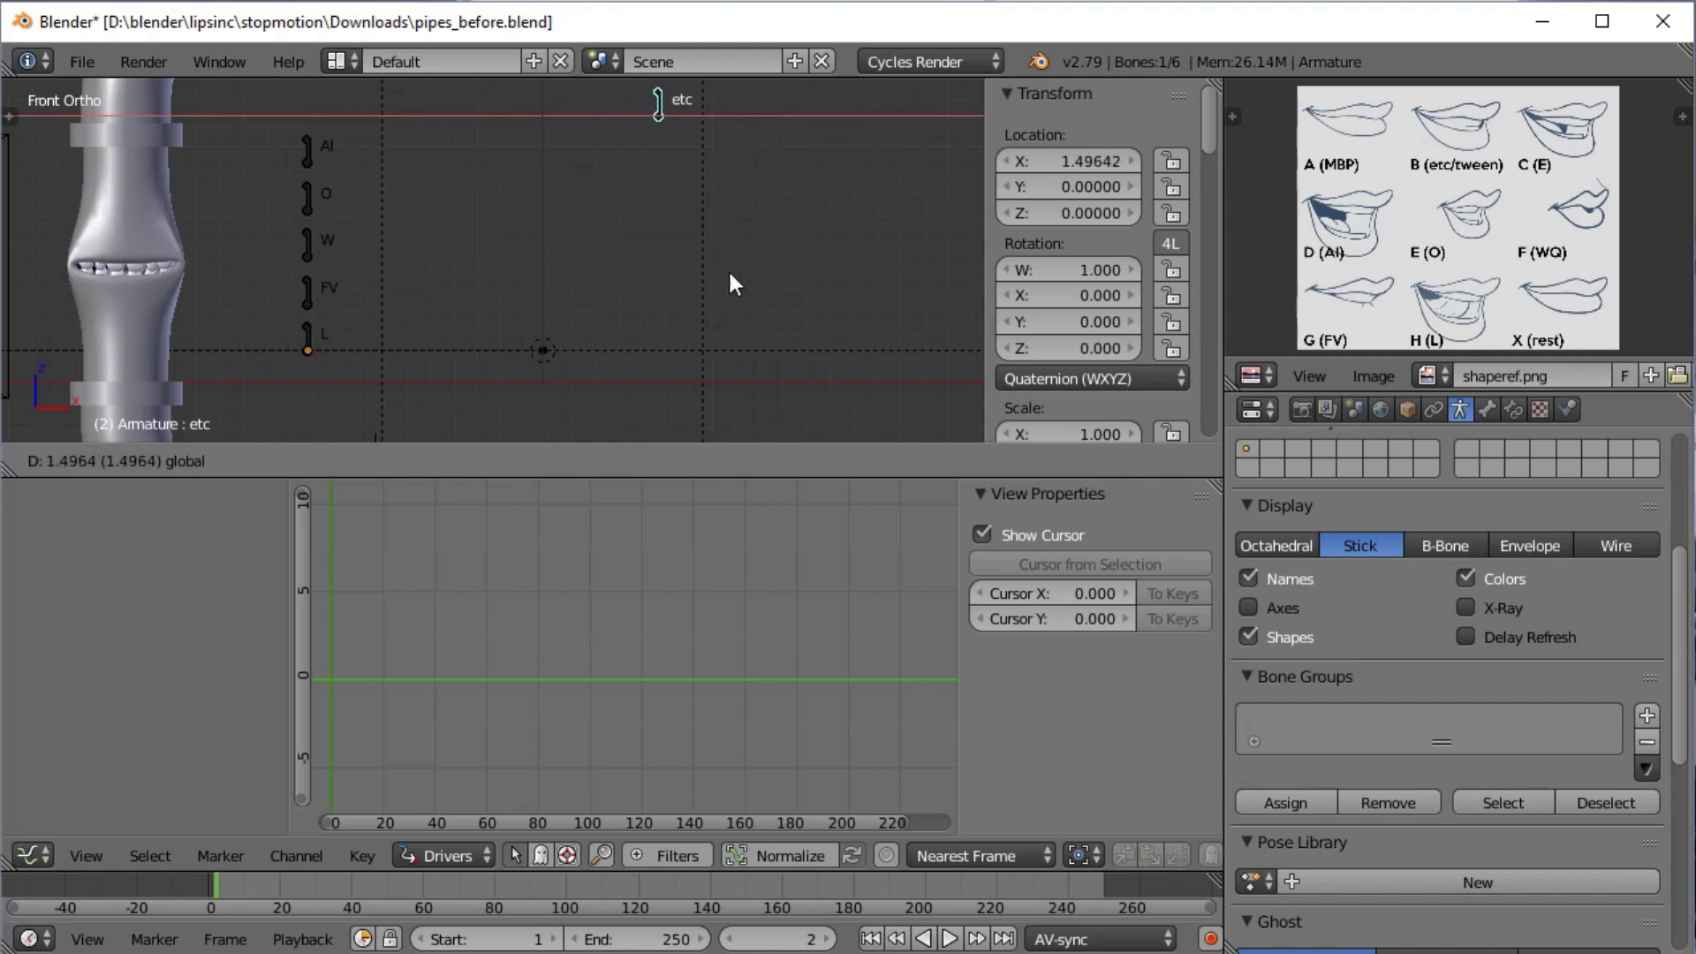
{"action": "key", "text": "Escape"}
{"action": "key", "text": "g"}
{"action": "key", "text": "x"}
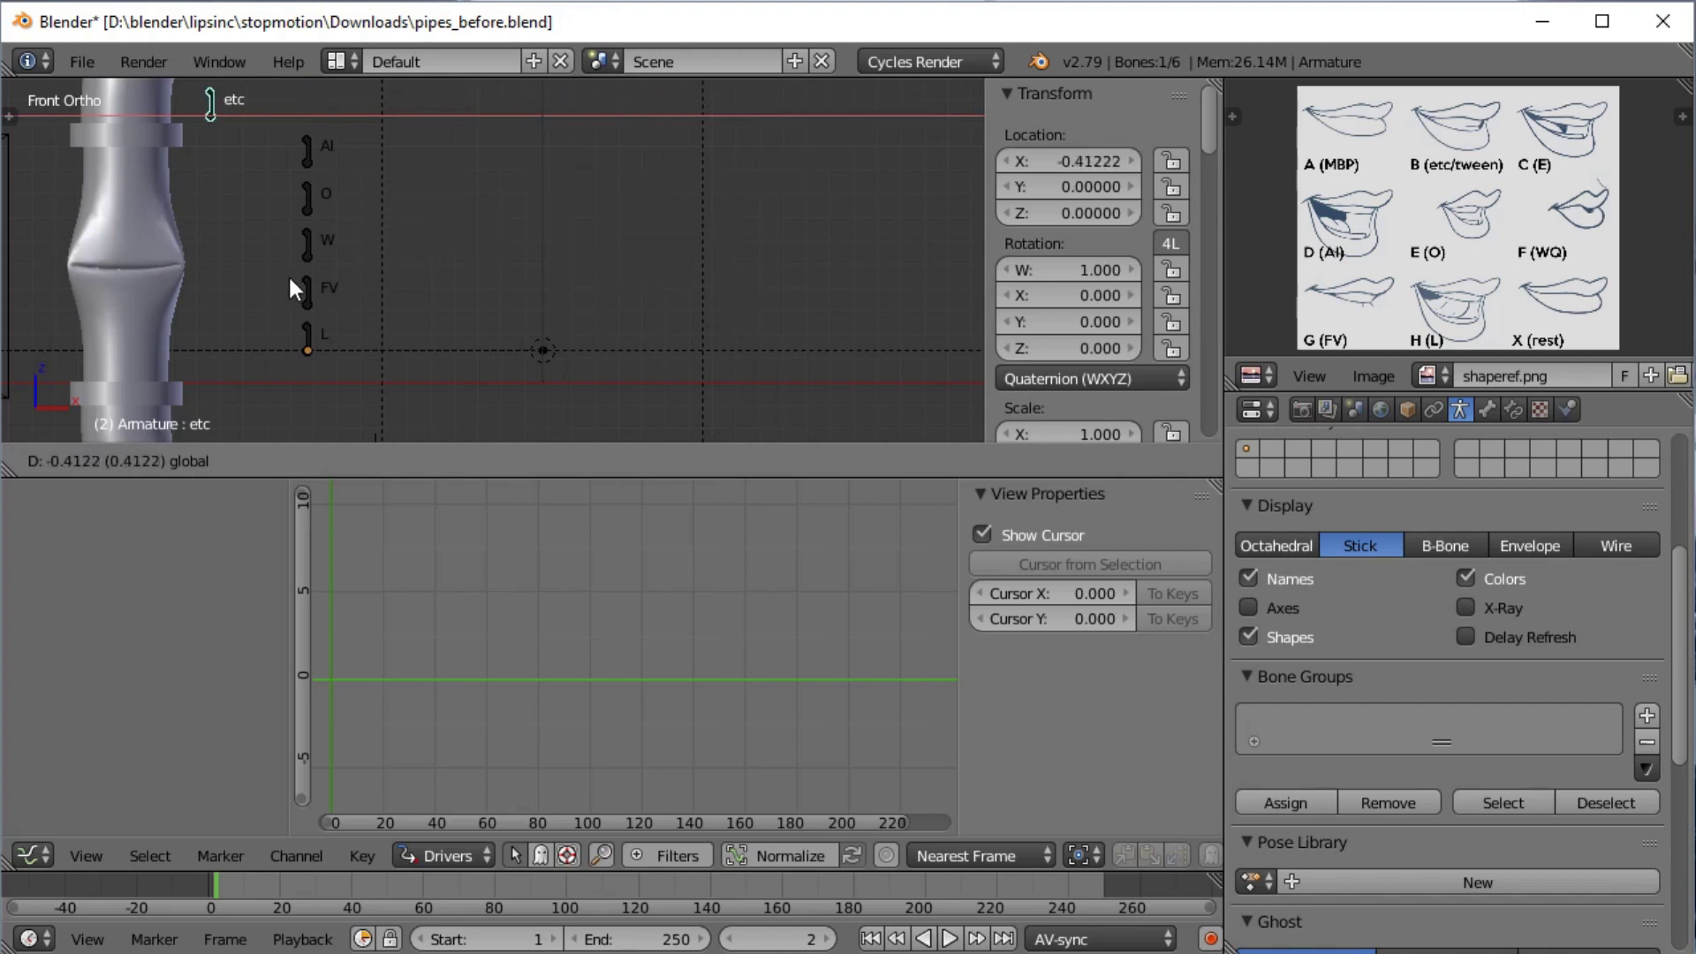
{"action": "left_click", "coordinate": [828, 326]}
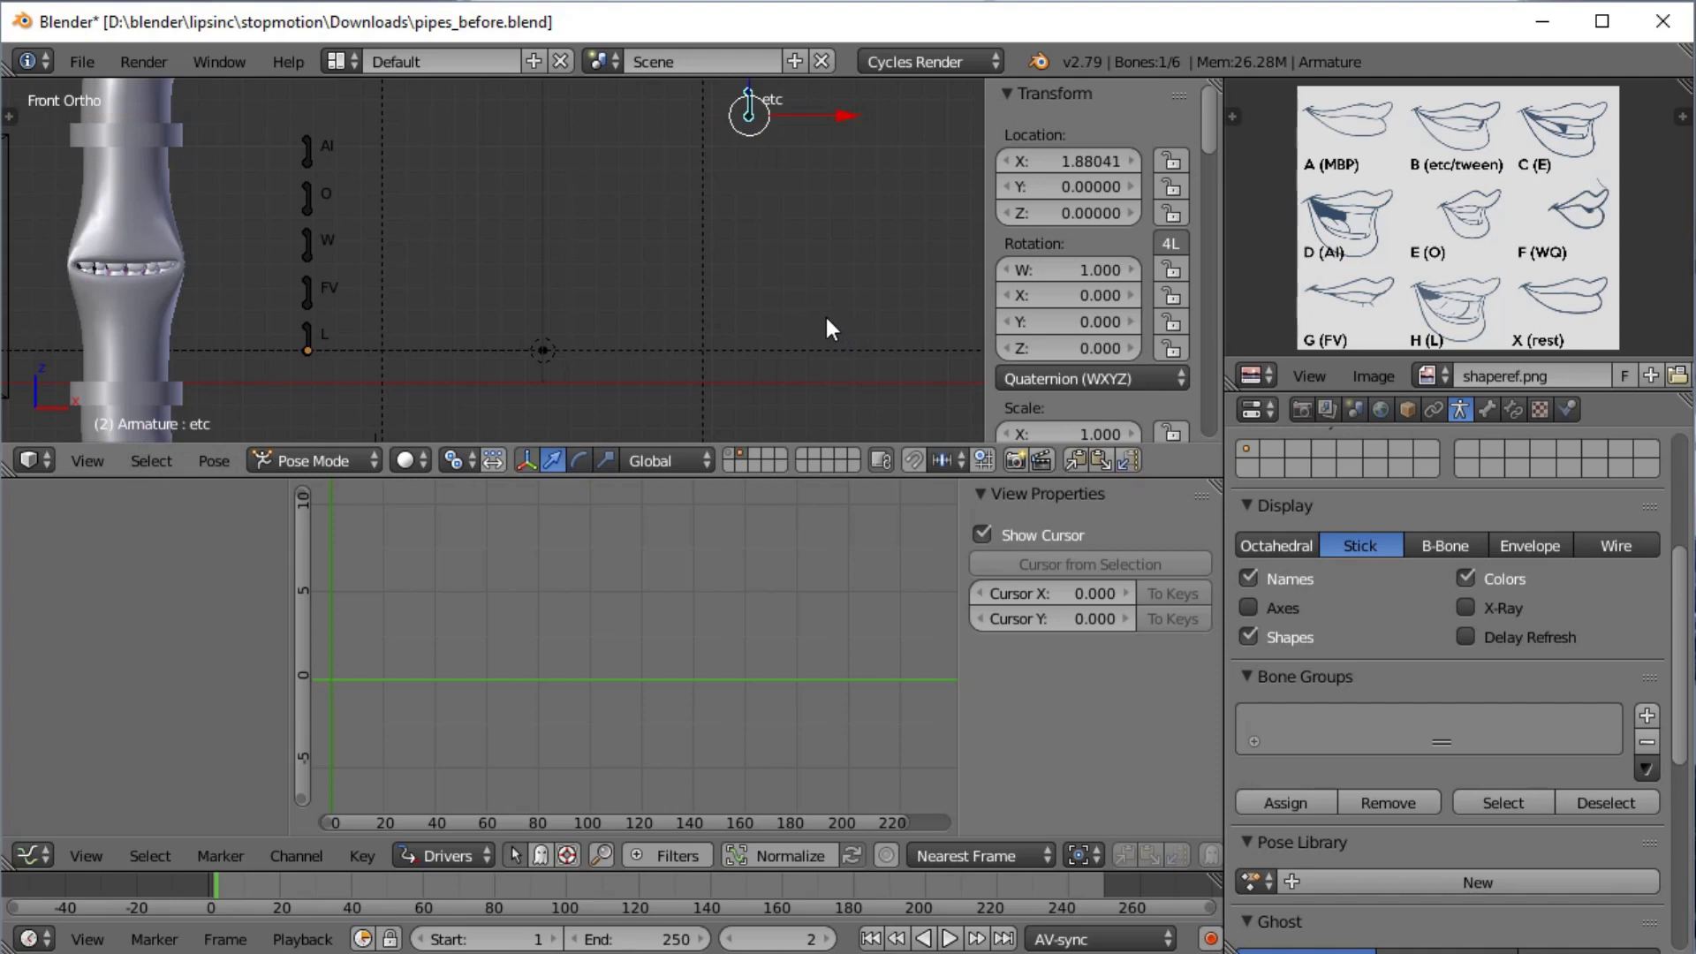
{"action": "key", "text": "alt+g"}
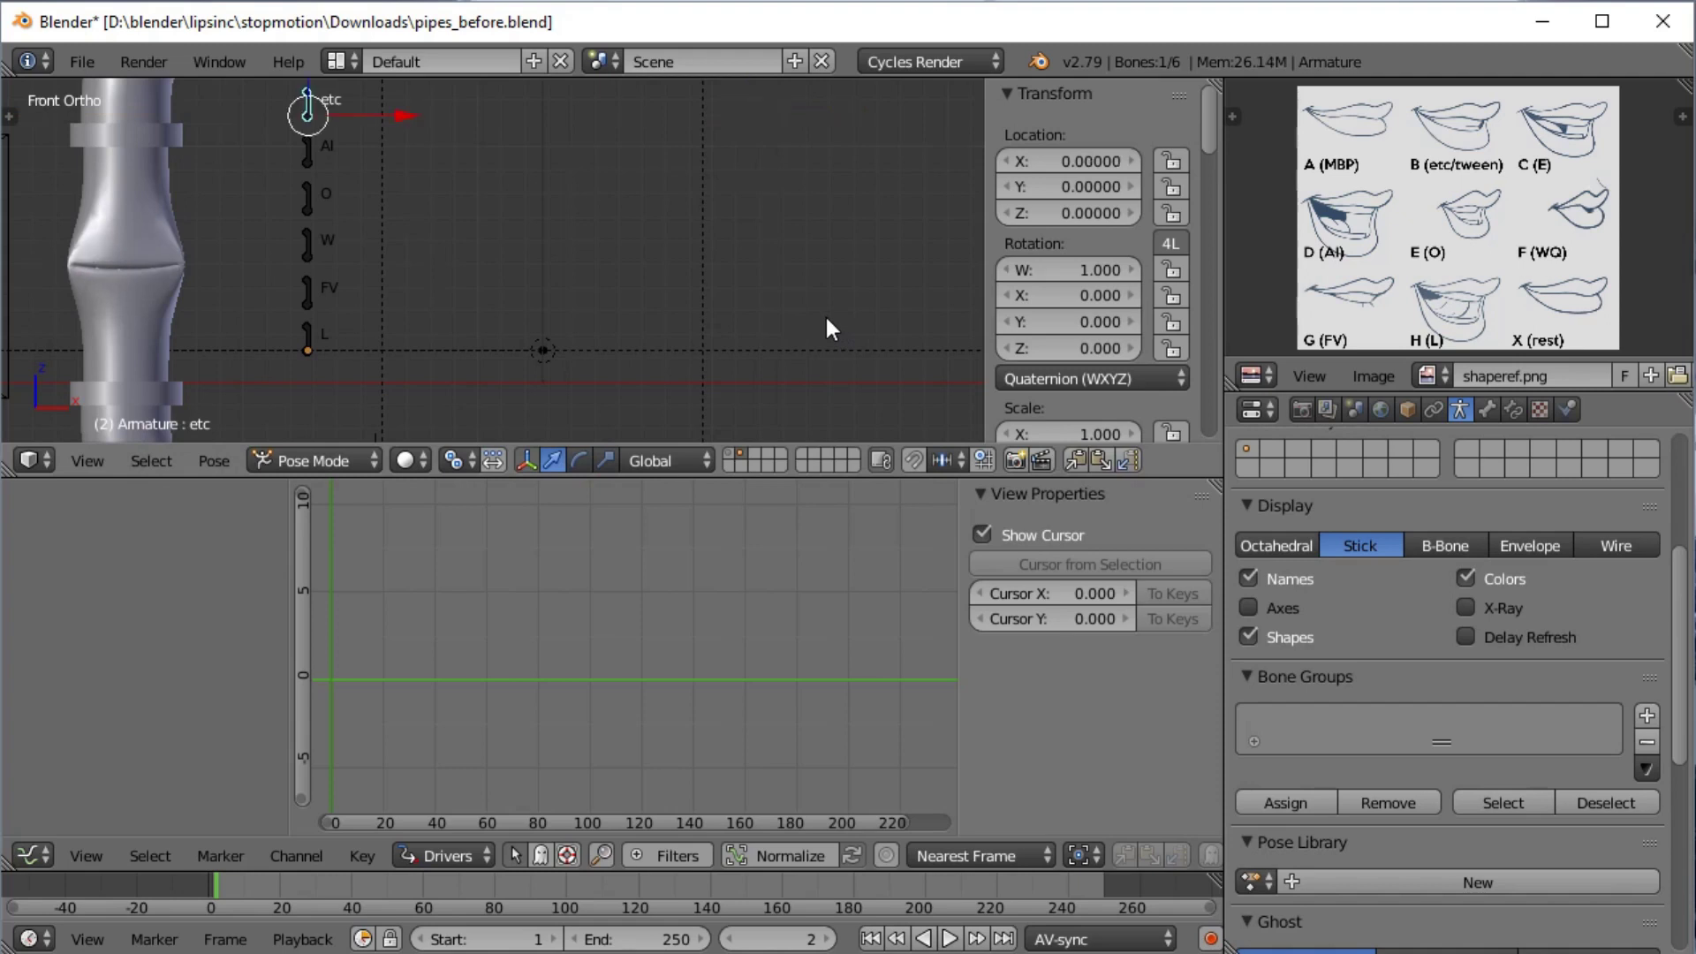
Select the pipe, choose the Value (AI) driver, and target the Armature's AI bone
{"action": "right_click", "coordinate": [182, 232]}
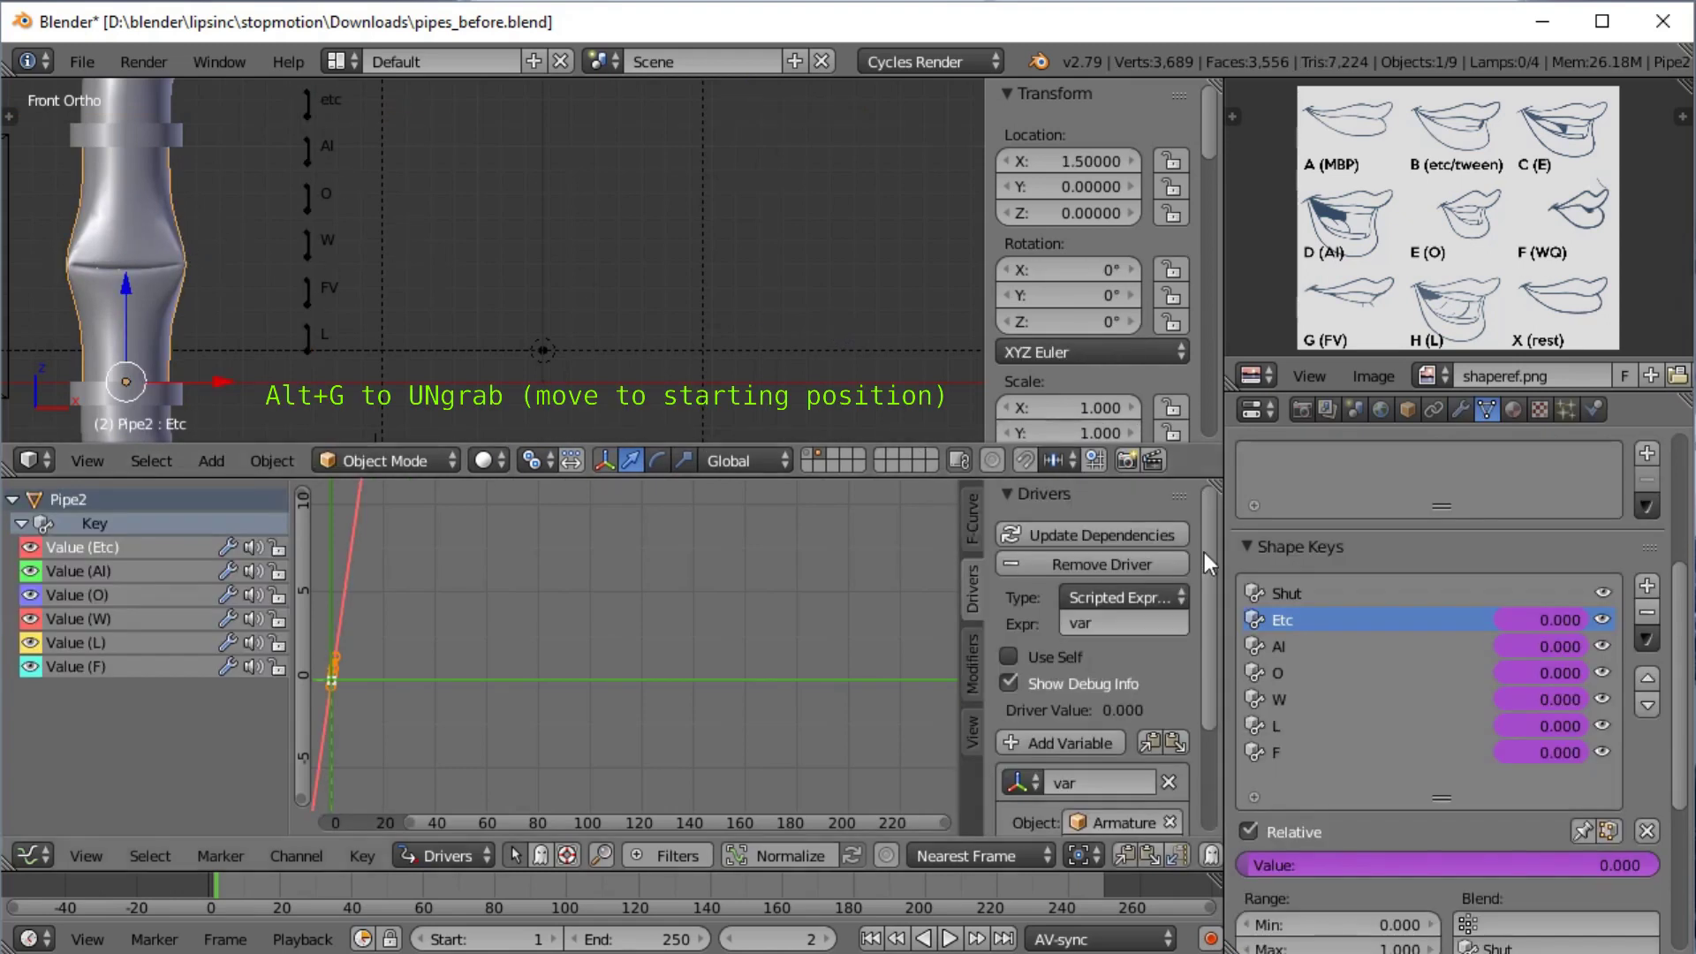
{"action": "left_click", "coordinate": [98, 571]}
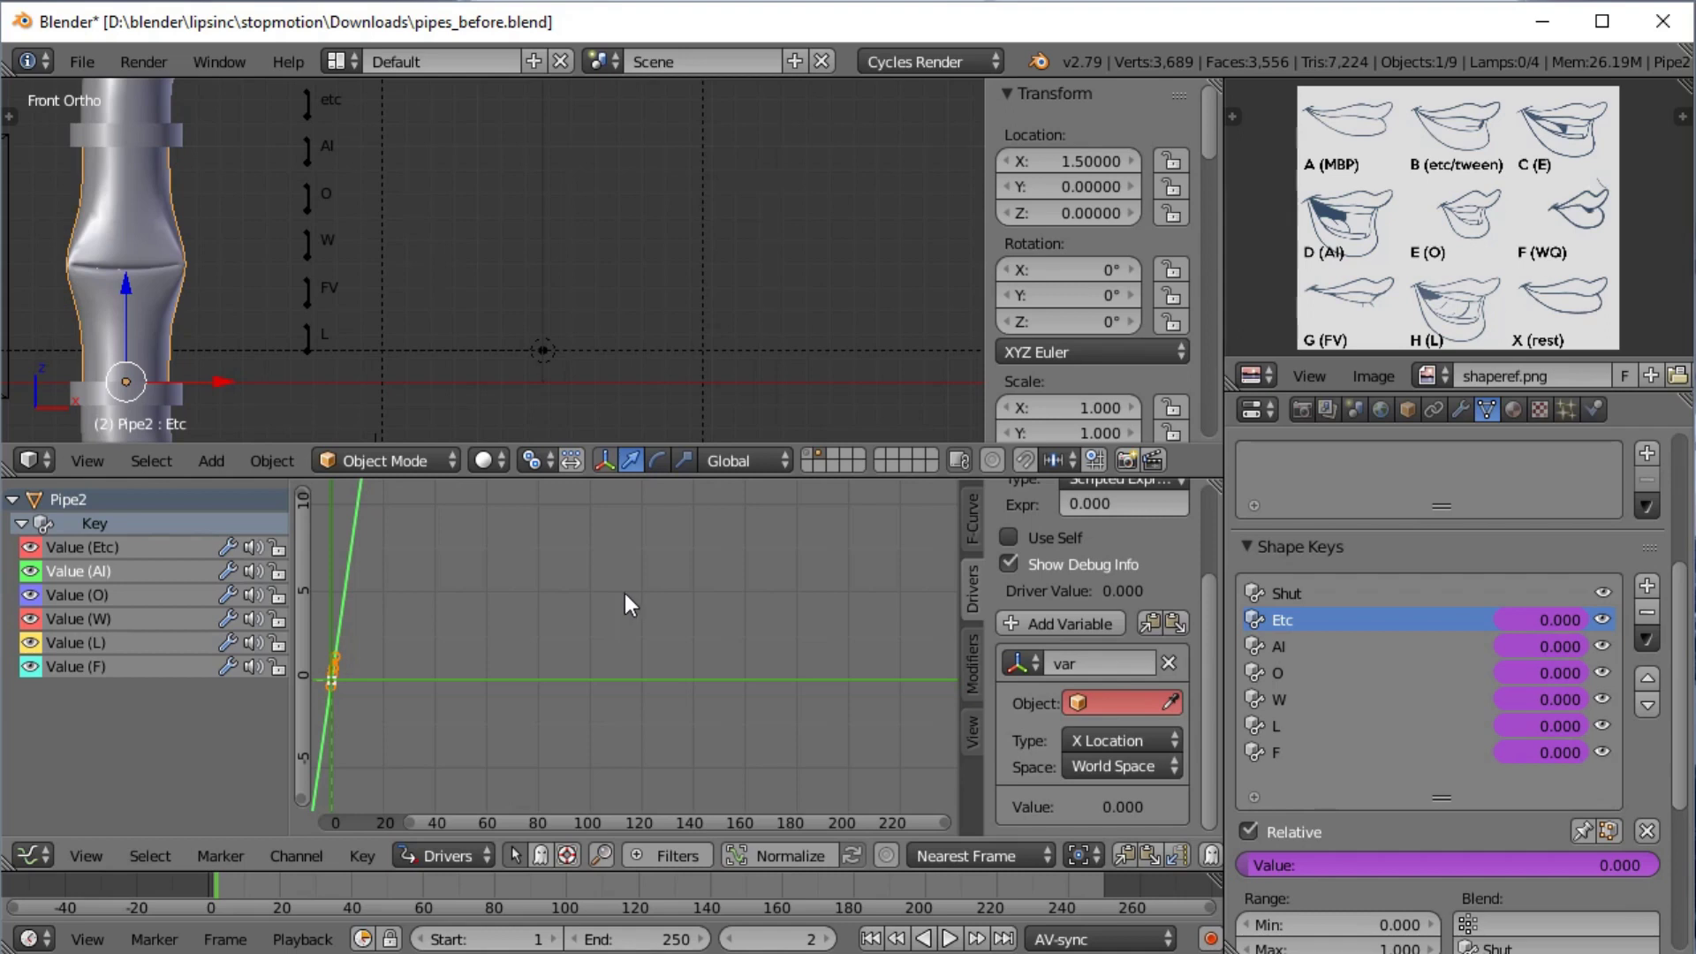
{"action": "left_click", "coordinate": [1147, 712]}
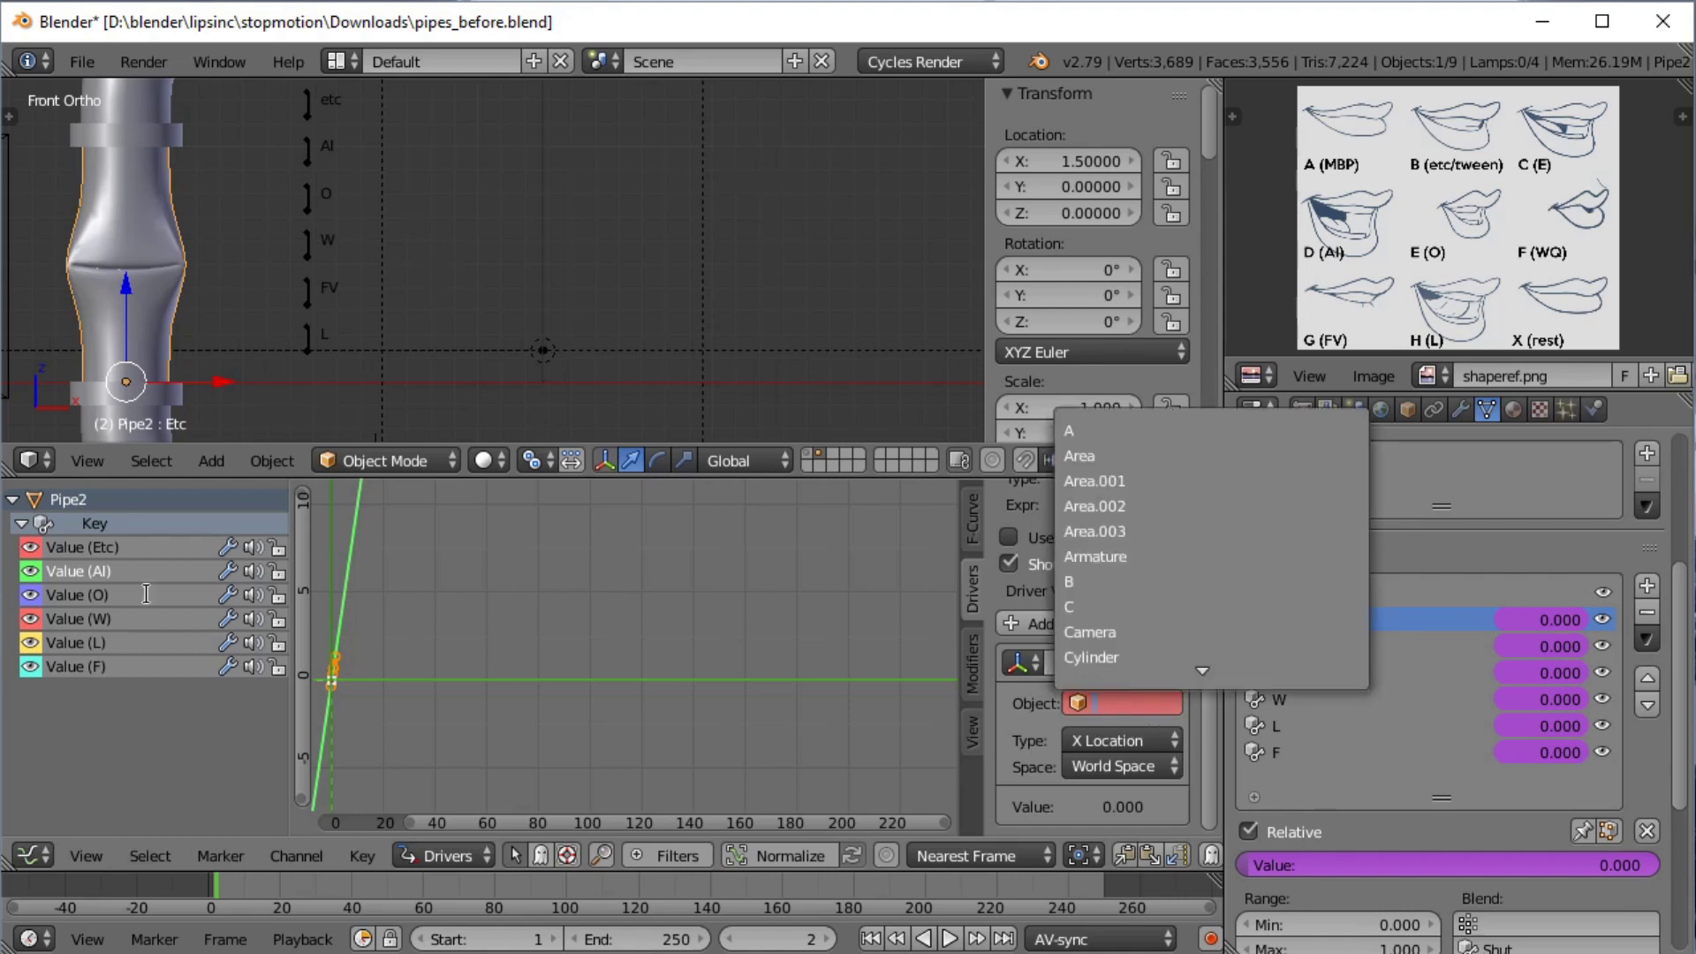
{"action": "left_click", "coordinate": [1139, 703]}
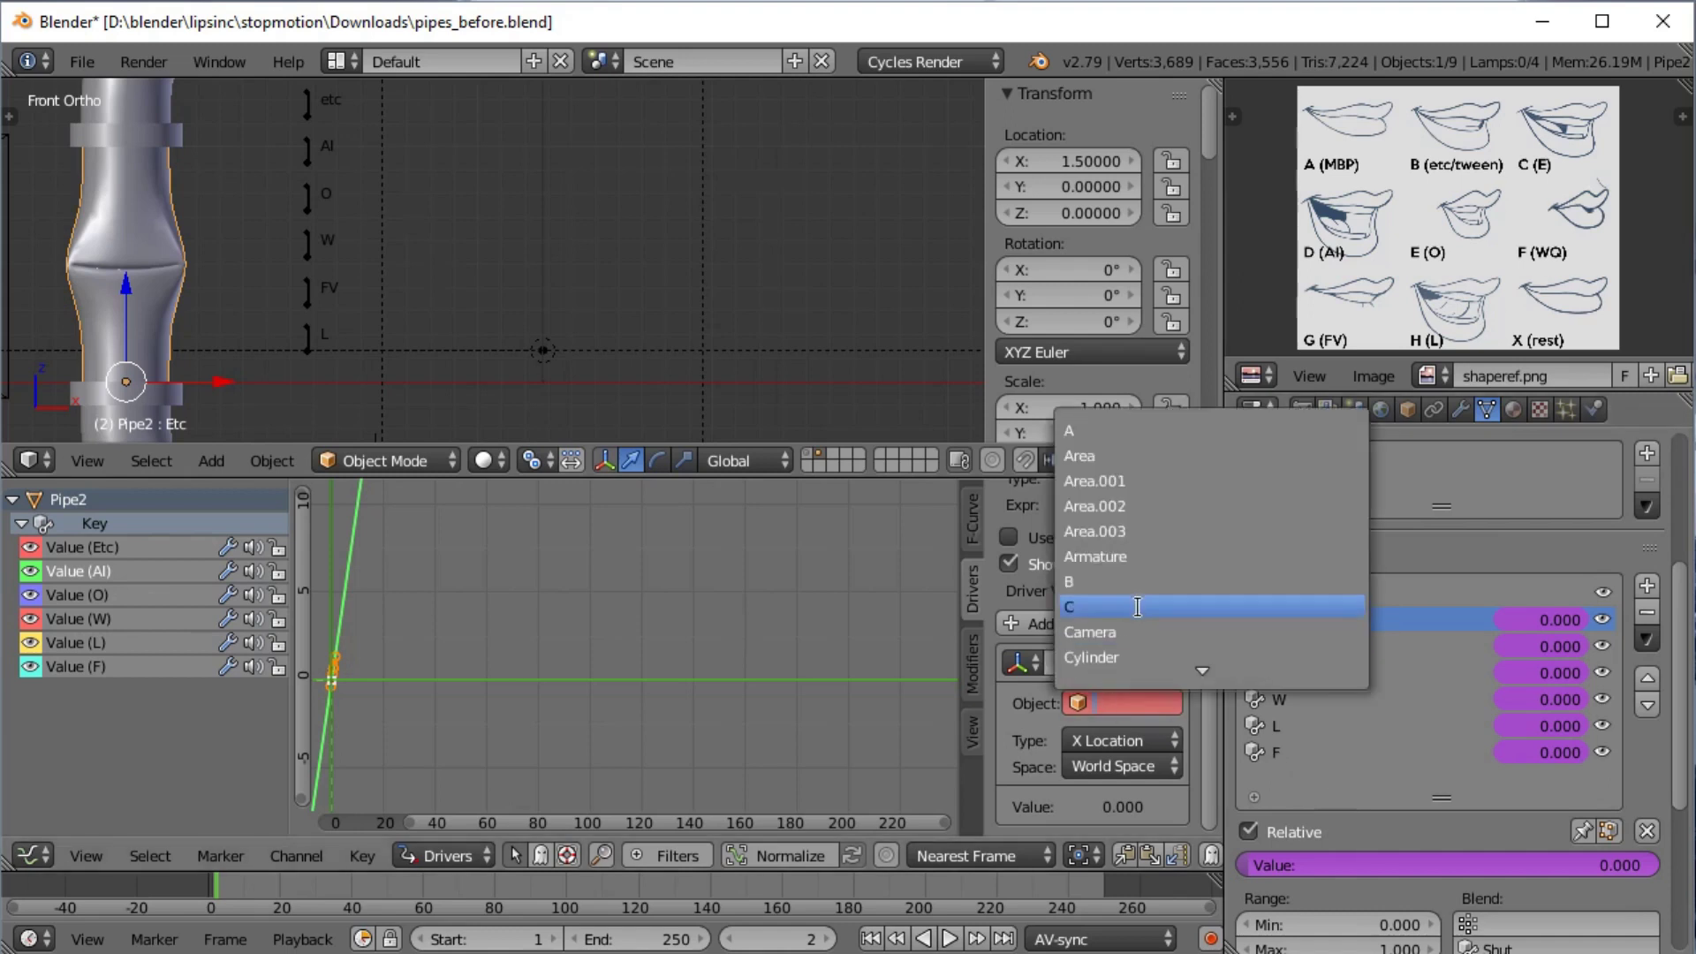
{"action": "scroll", "coordinate": [1140, 657], "scroll_direction": "down", "scroll_amount": 5}
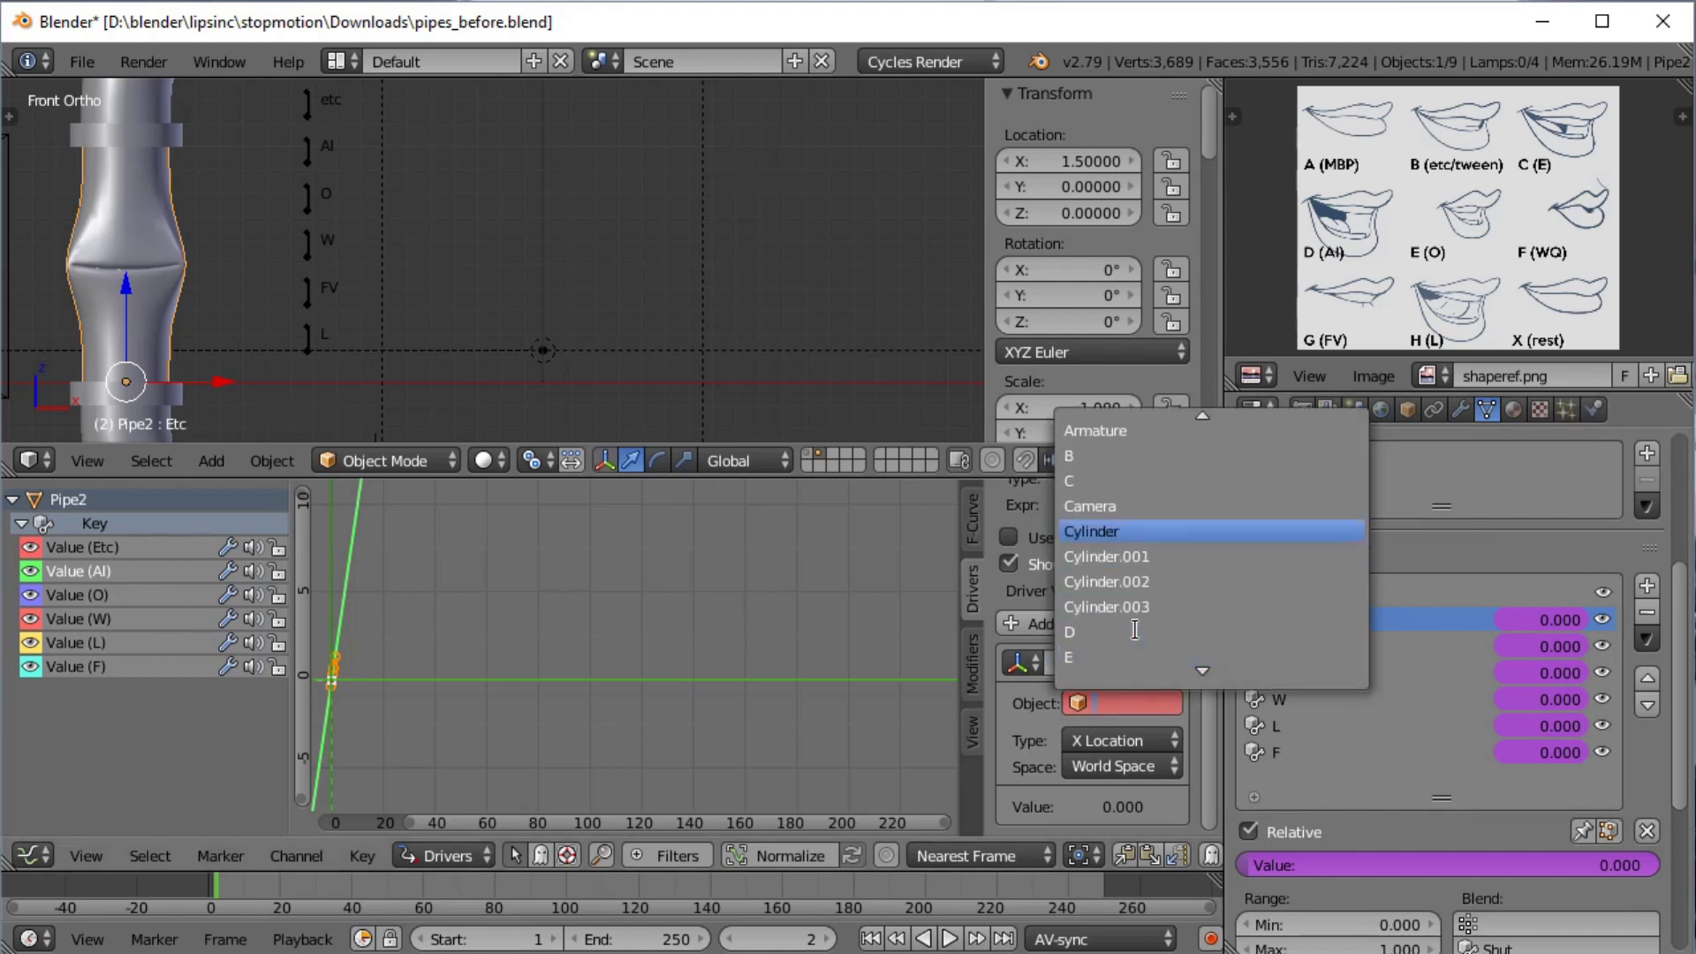
{"action": "left_click", "coordinate": [1113, 431]}
{"action": "left_click", "coordinate": [1140, 723]}
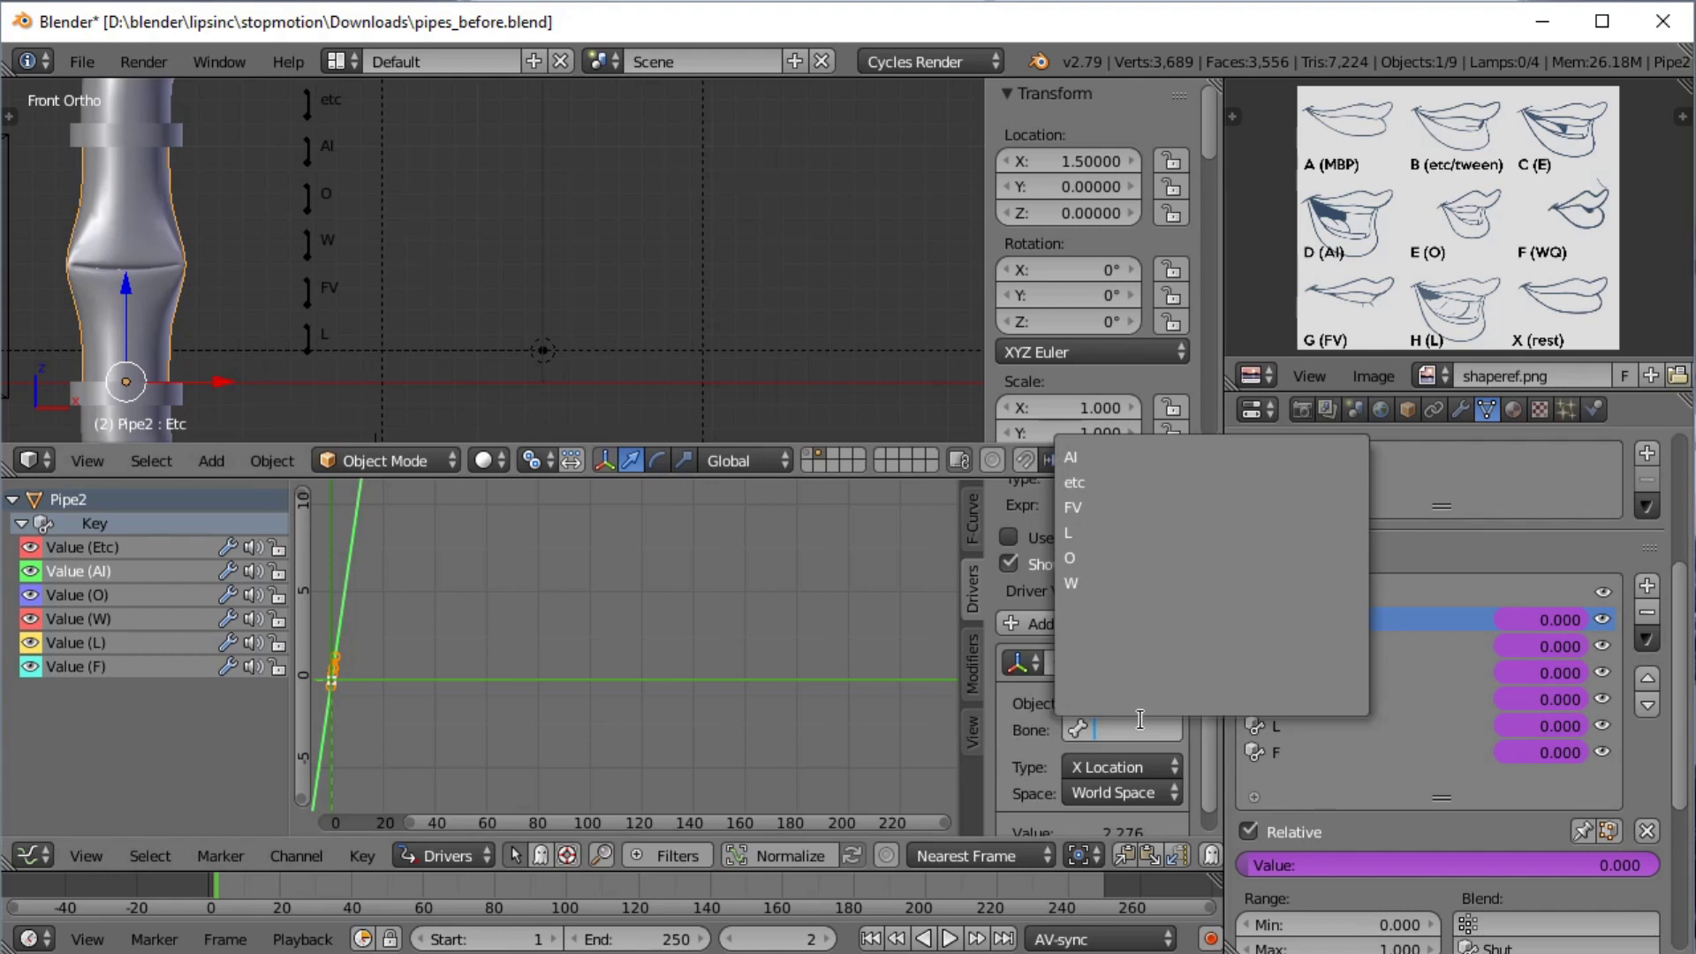
{"action": "left_click", "coordinate": [1101, 458]}
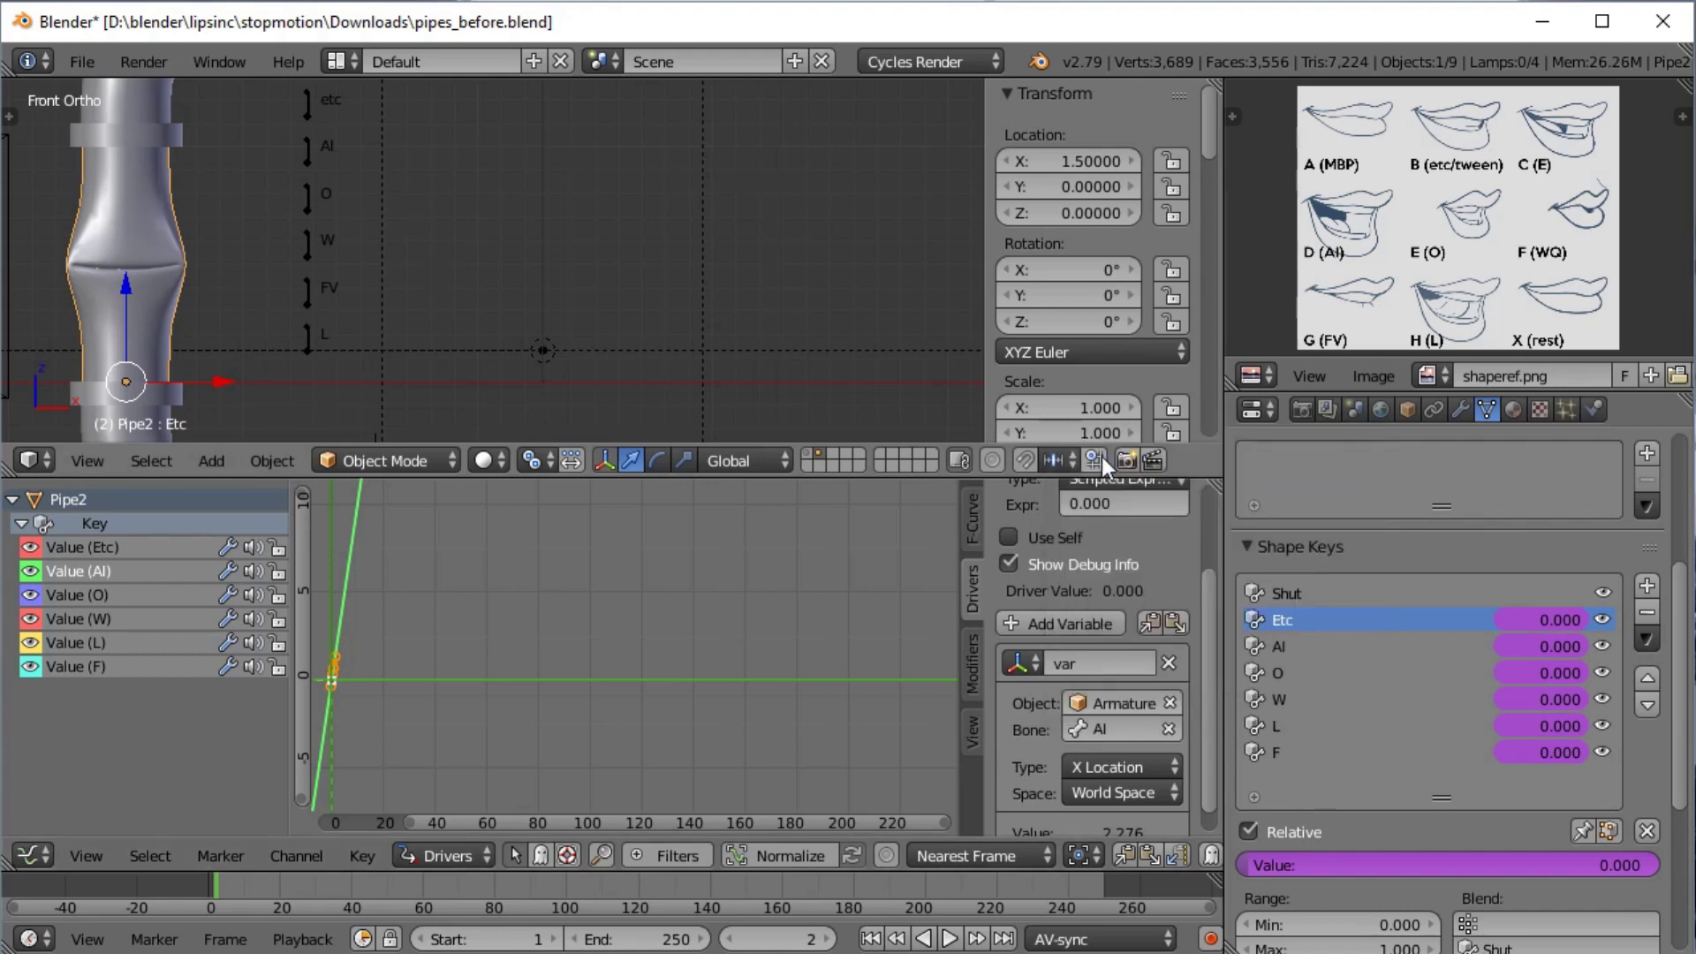
Set the AI driver's space to Local Space and its type to Minimum Value
{"action": "left_click", "coordinate": [1124, 793]}
{"action": "left_click", "coordinate": [1120, 707]}
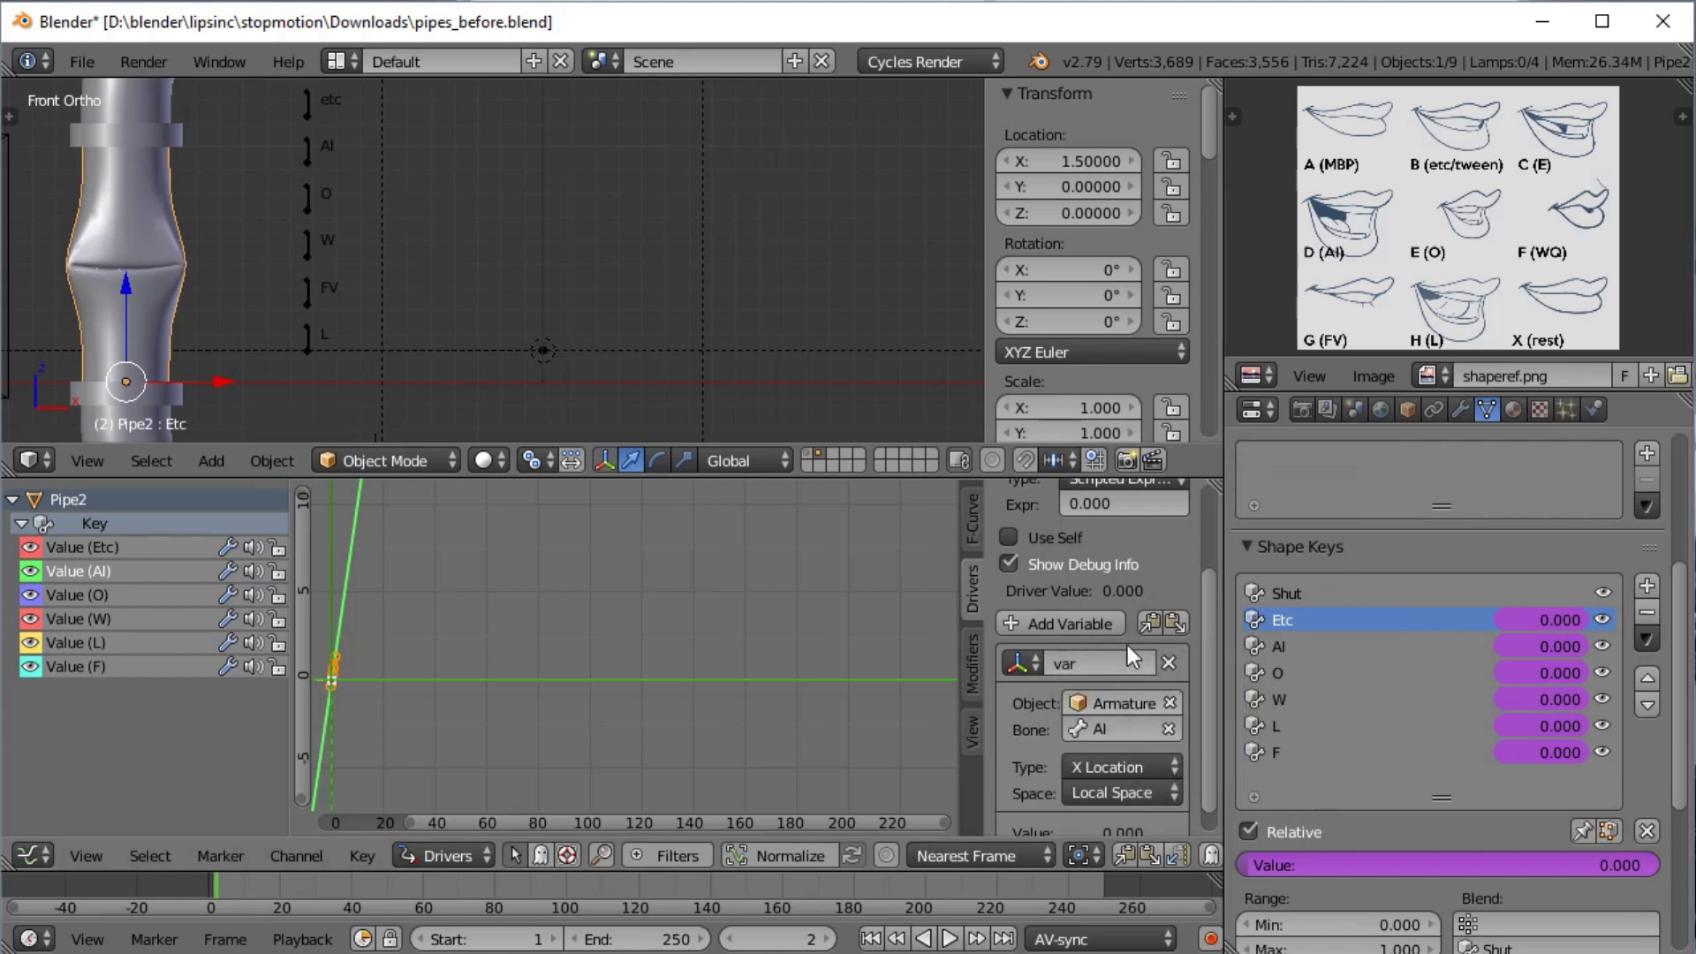
{"action": "scroll", "coordinate": [1126, 643], "scroll_direction": "up", "scroll_amount": 3}
{"action": "left_click", "coordinate": [1115, 585]}
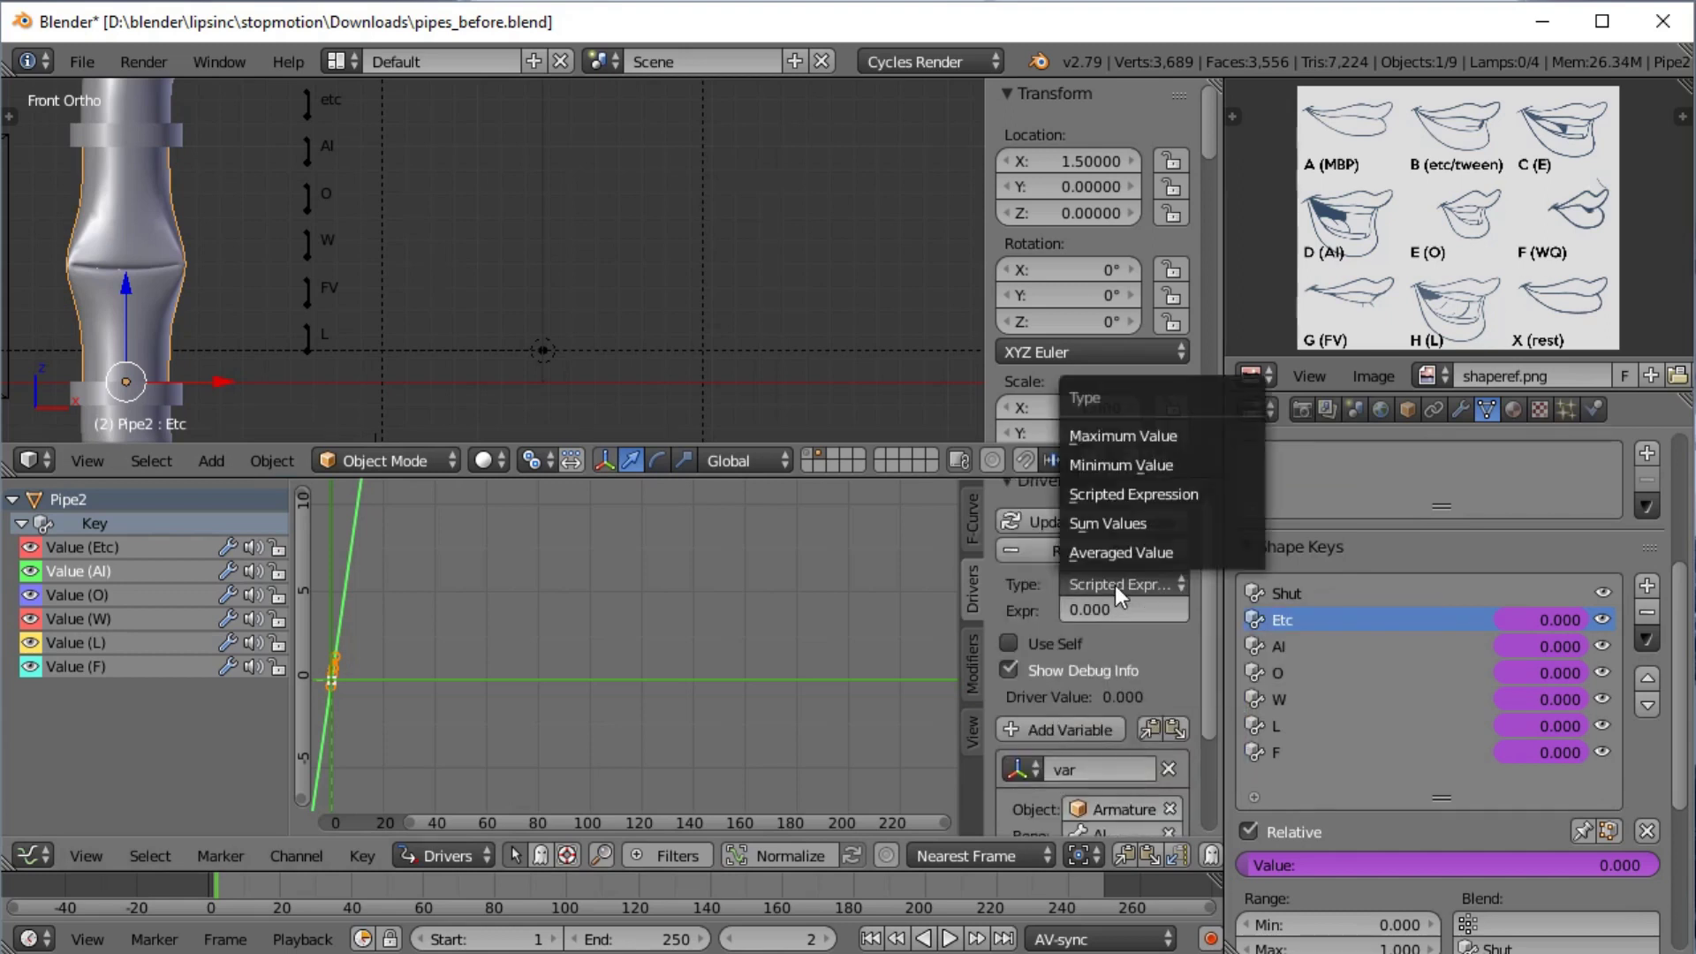
{"action": "left_click", "coordinate": [1131, 465]}
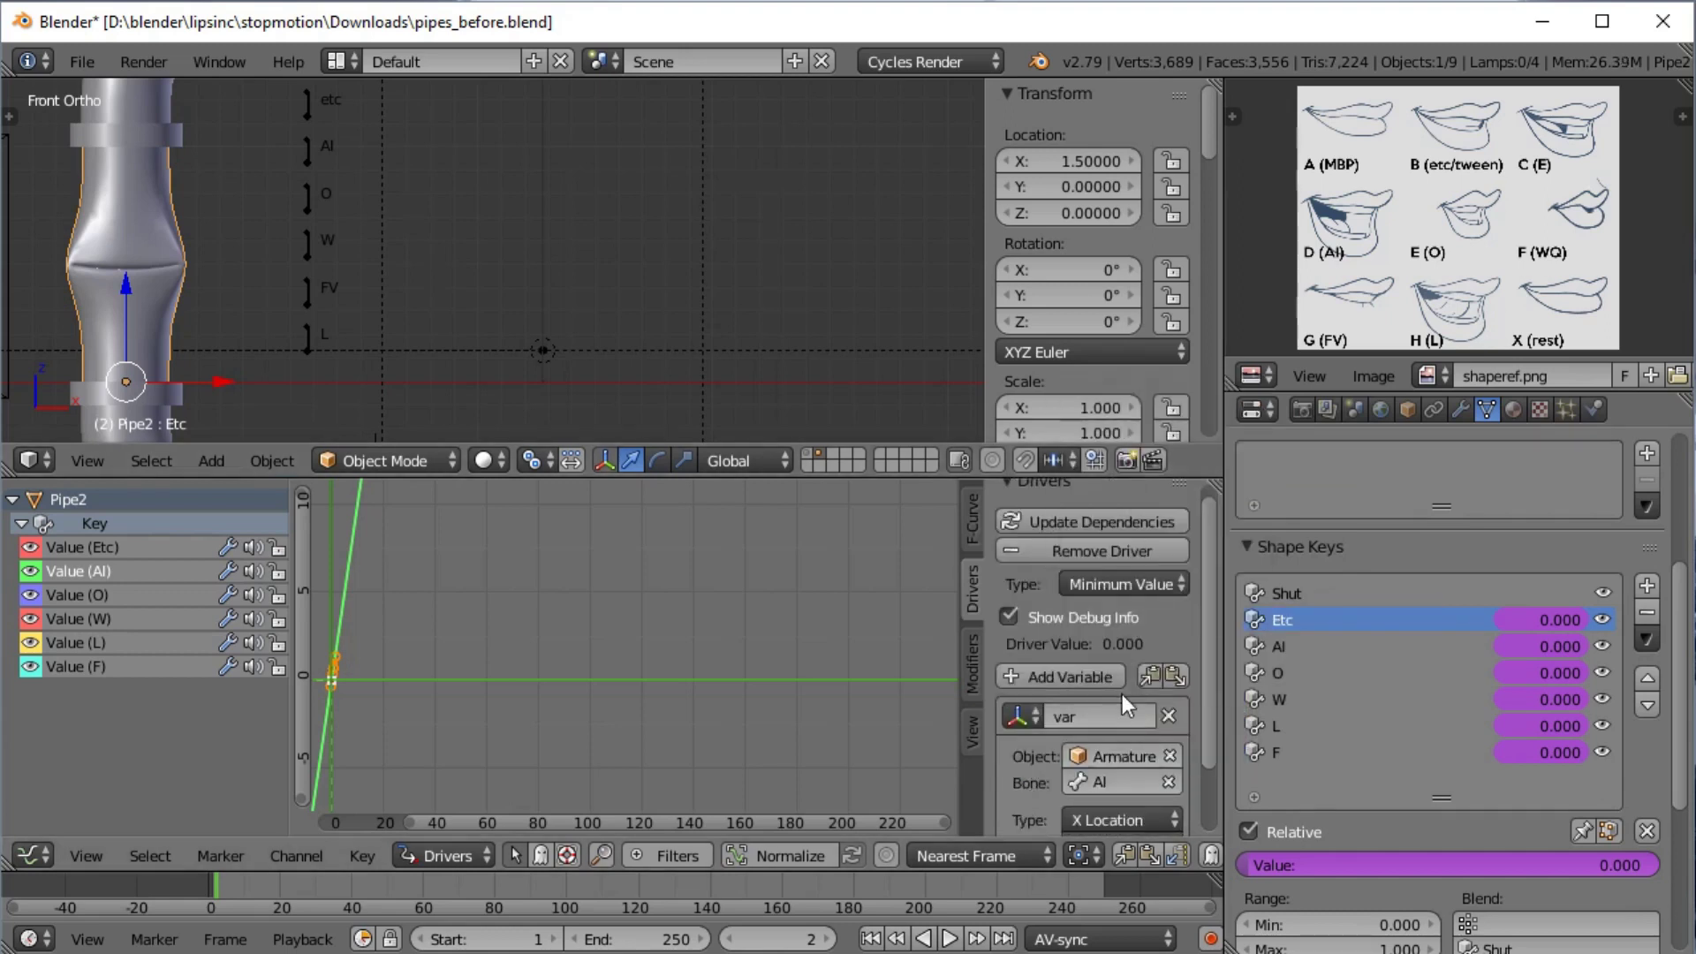
{"action": "scroll", "coordinate": [1158, 684], "scroll_direction": "down", "scroll_amount": 2}
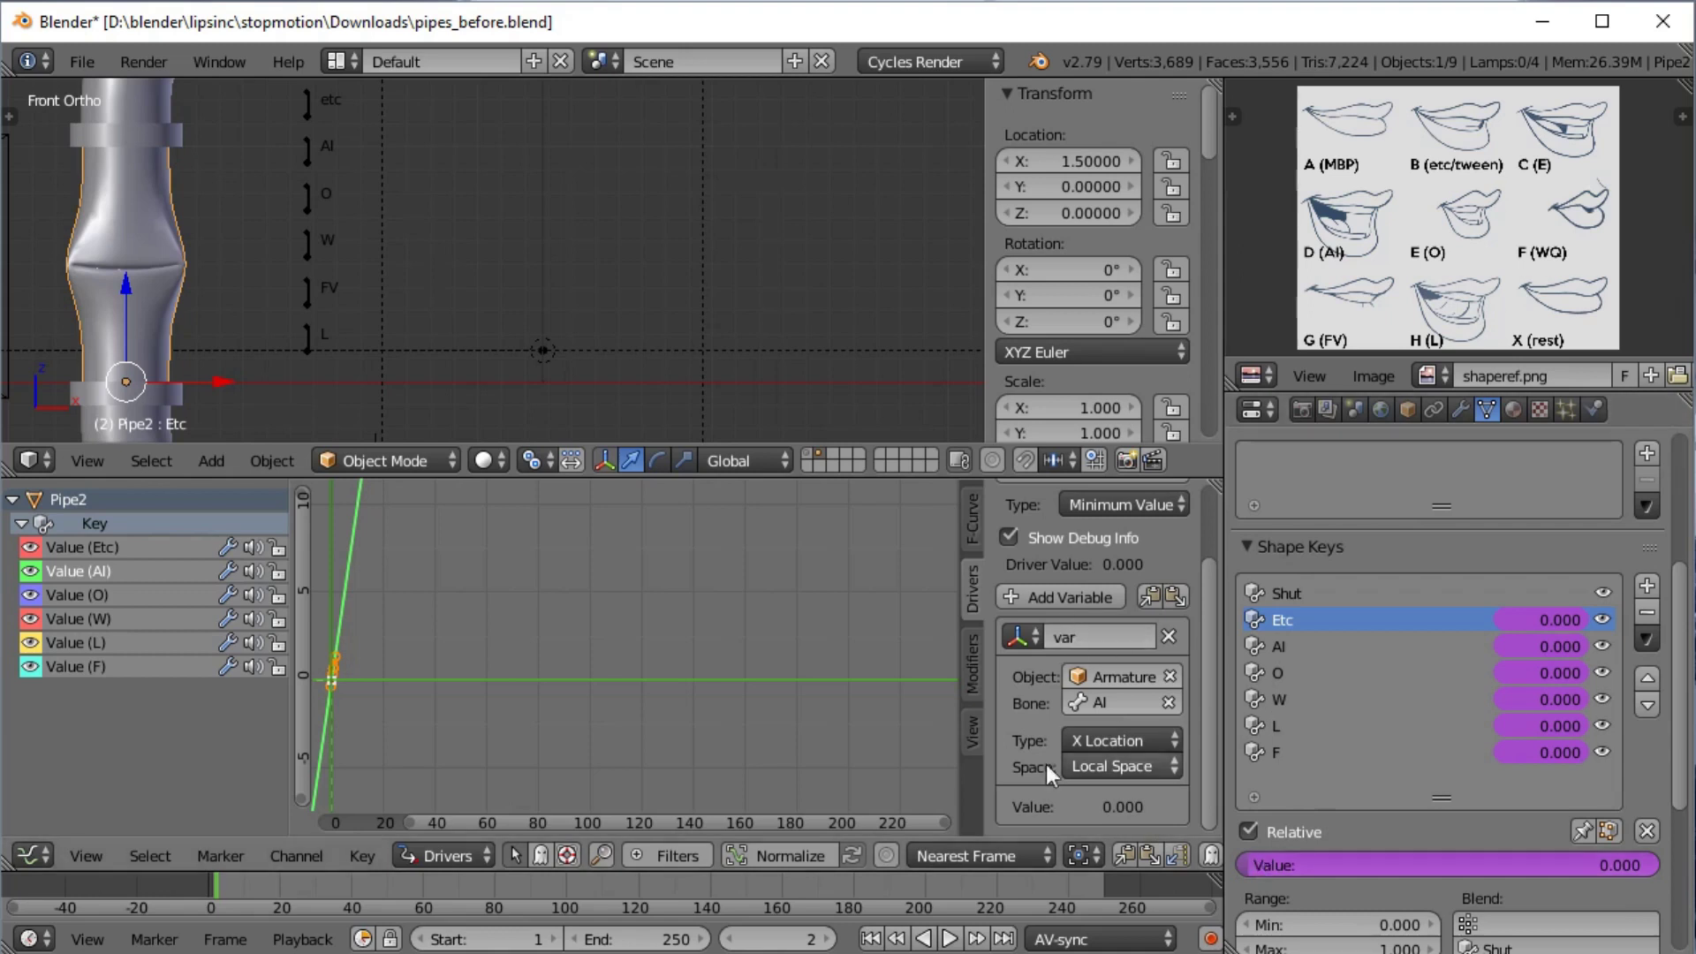
Move the AI bone along X to test the mouth opening, then reset it to rest
{"action": "right_click", "coordinate": [309, 161]}
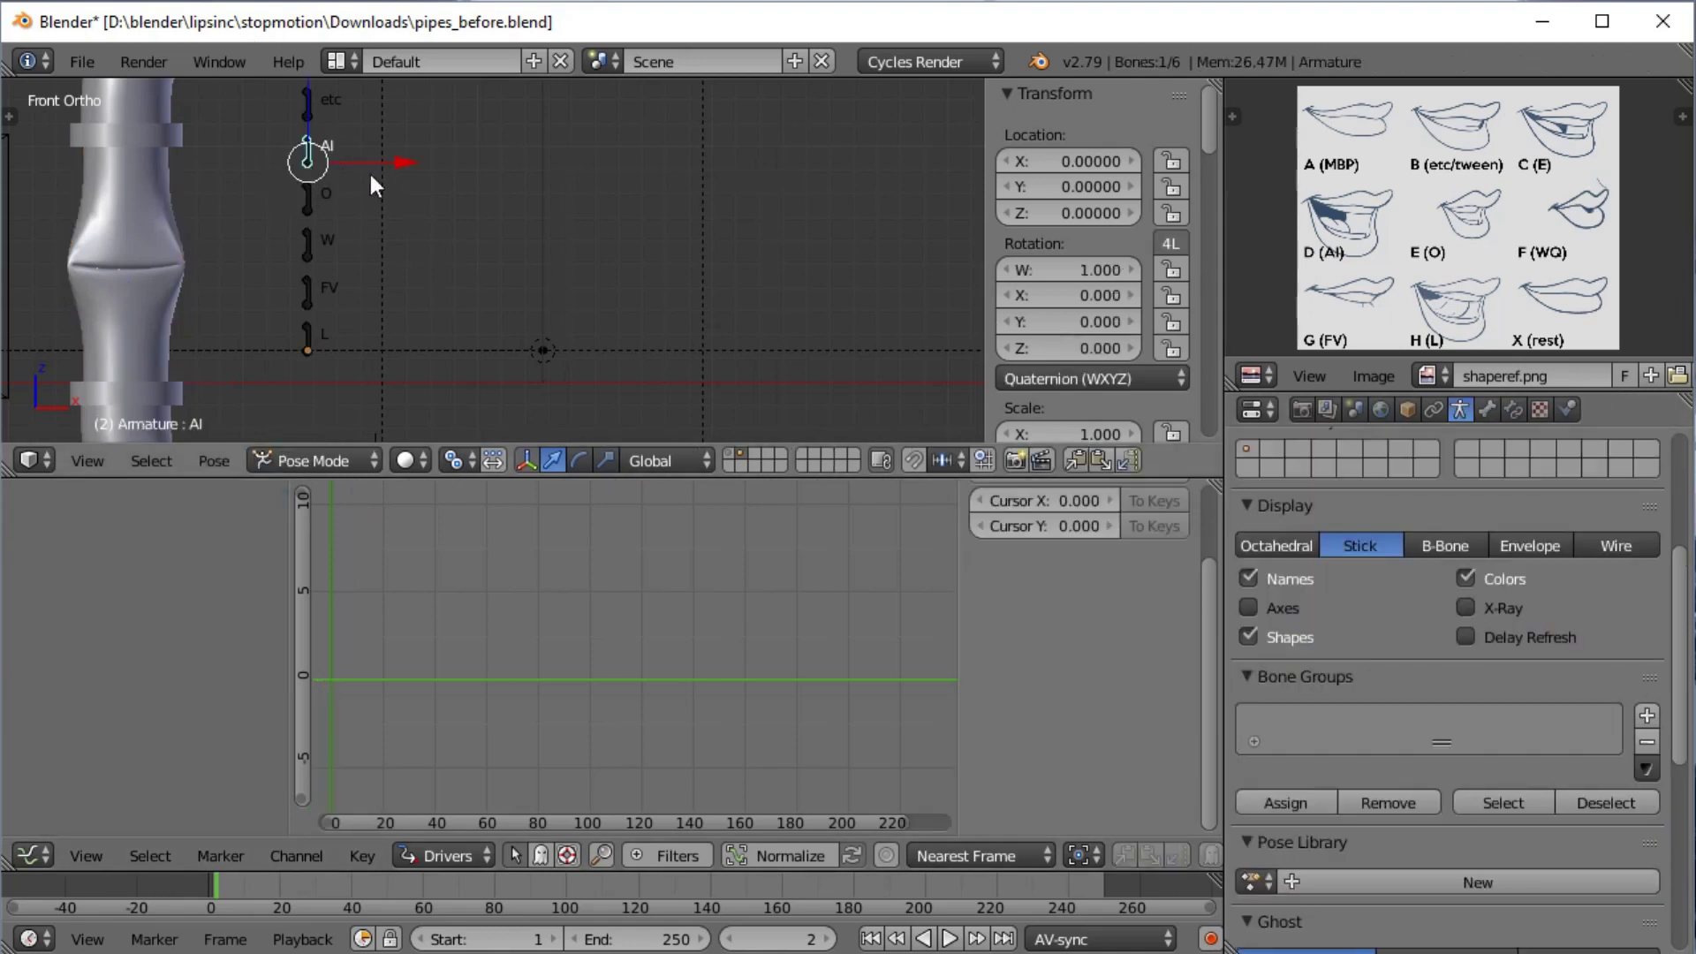
{"action": "key", "text": "g"}
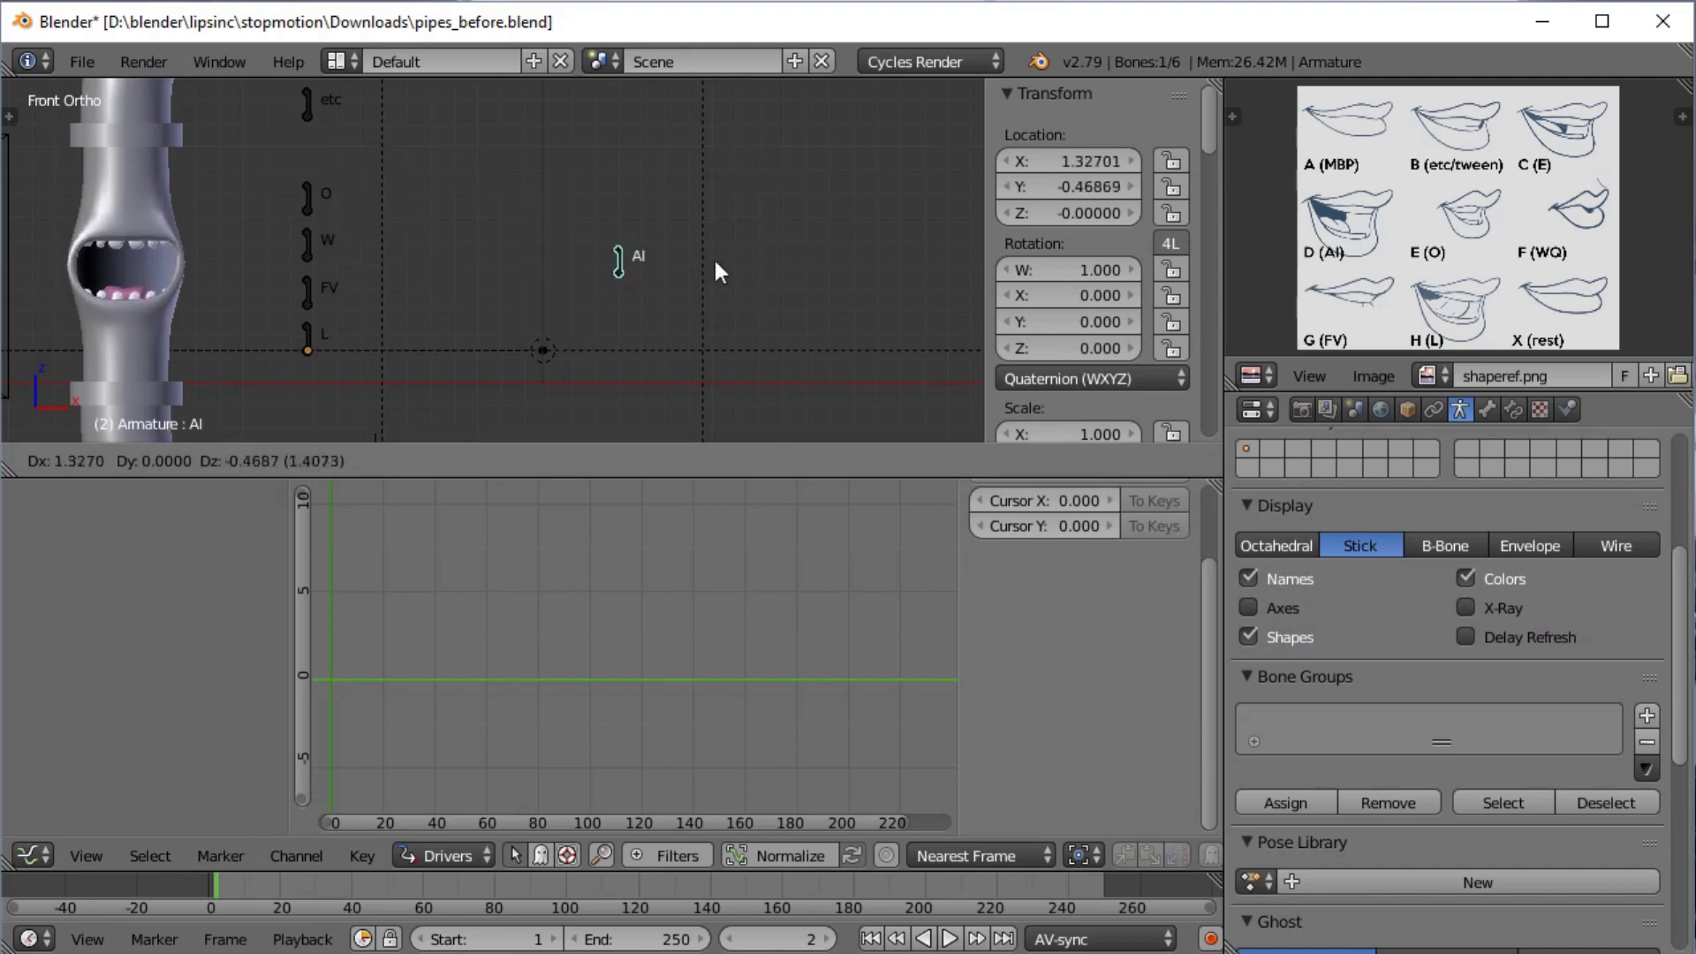
{"action": "key", "text": "Escape"}
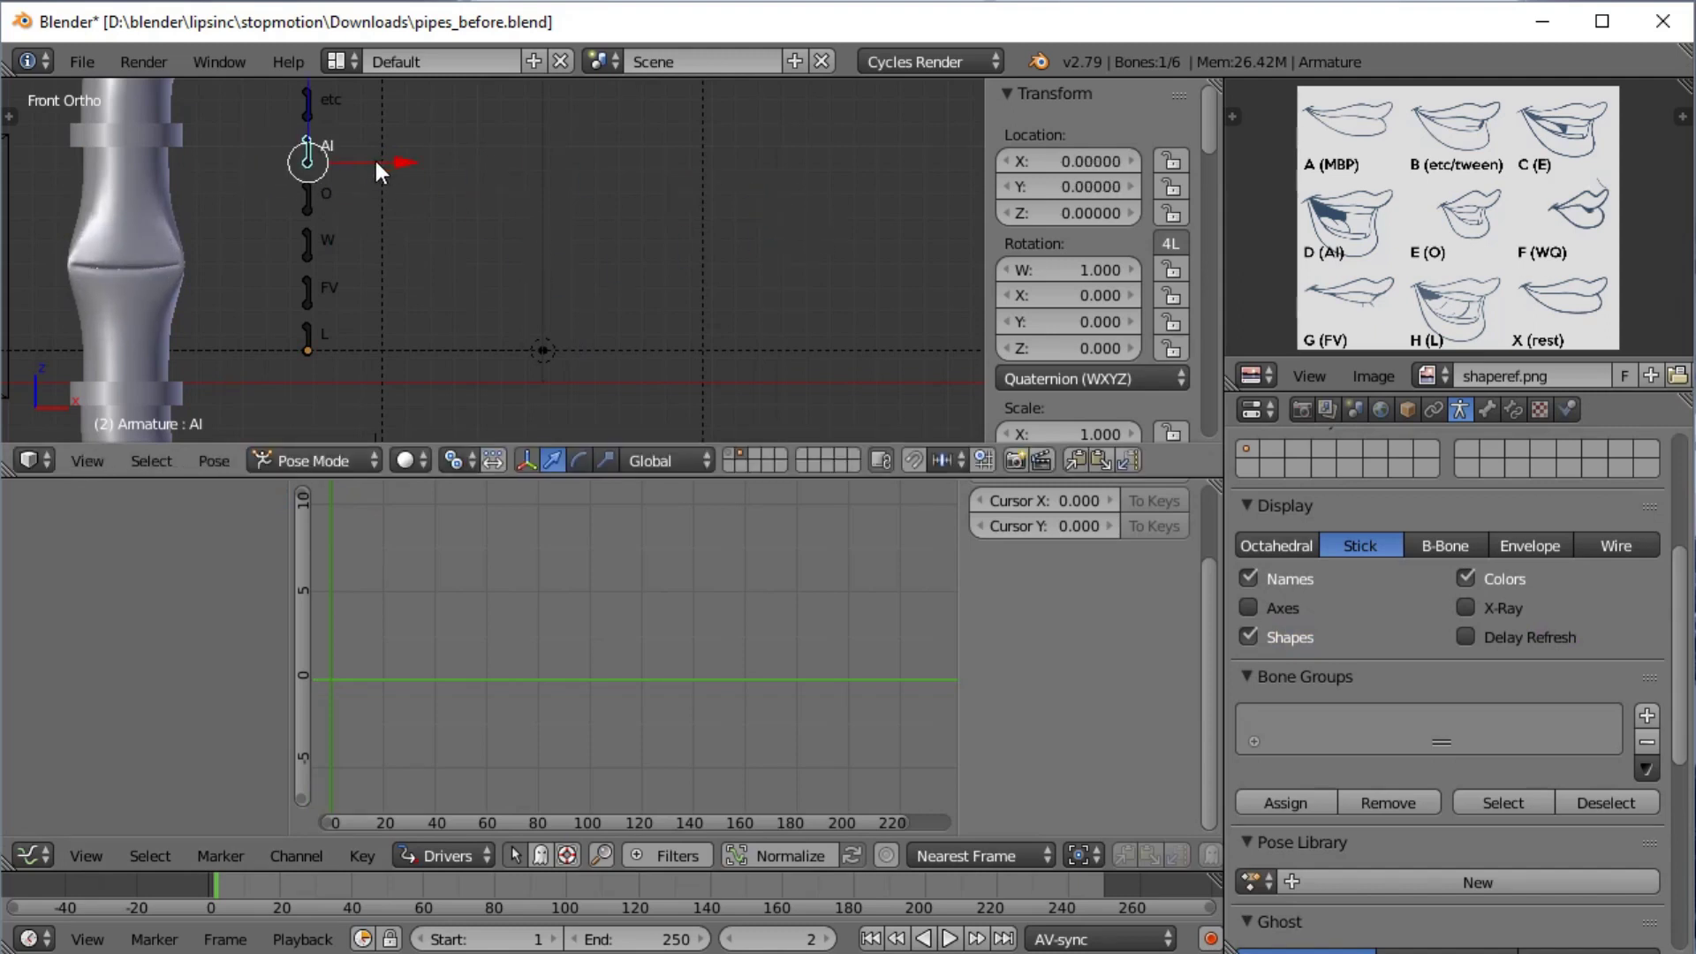
{"action": "key", "text": "g"}
{"action": "key", "text": "x"}
{"action": "left_click", "coordinate": [720, 231]}
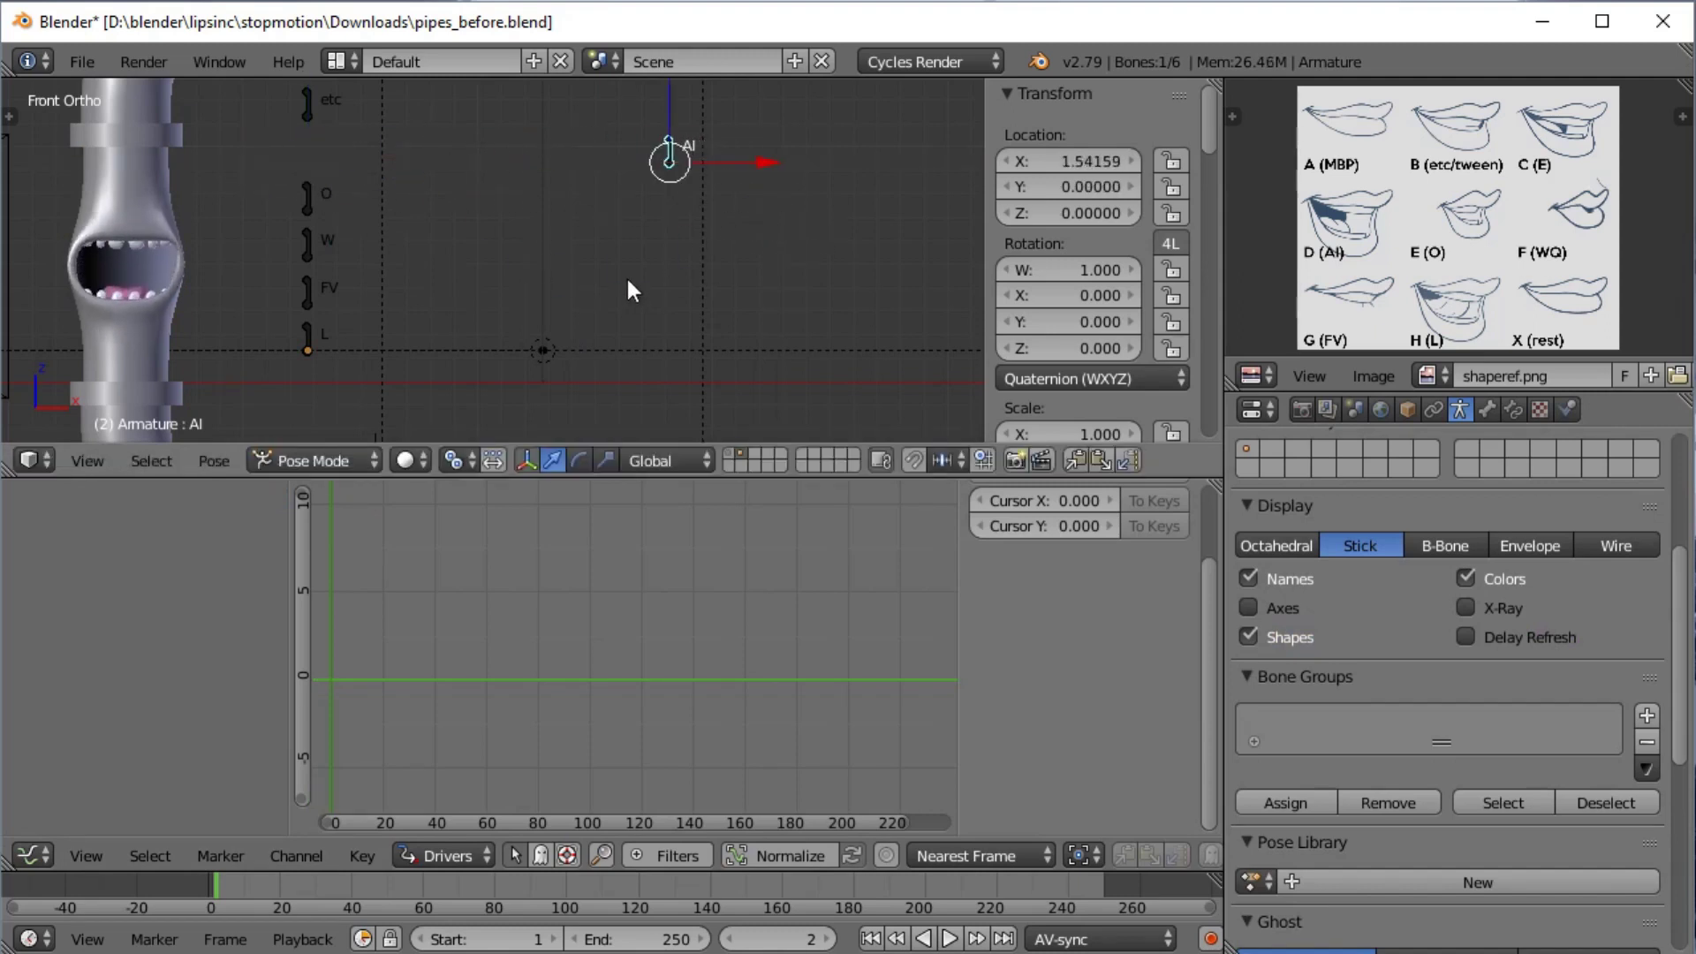
{"action": "key", "text": "alt+g"}
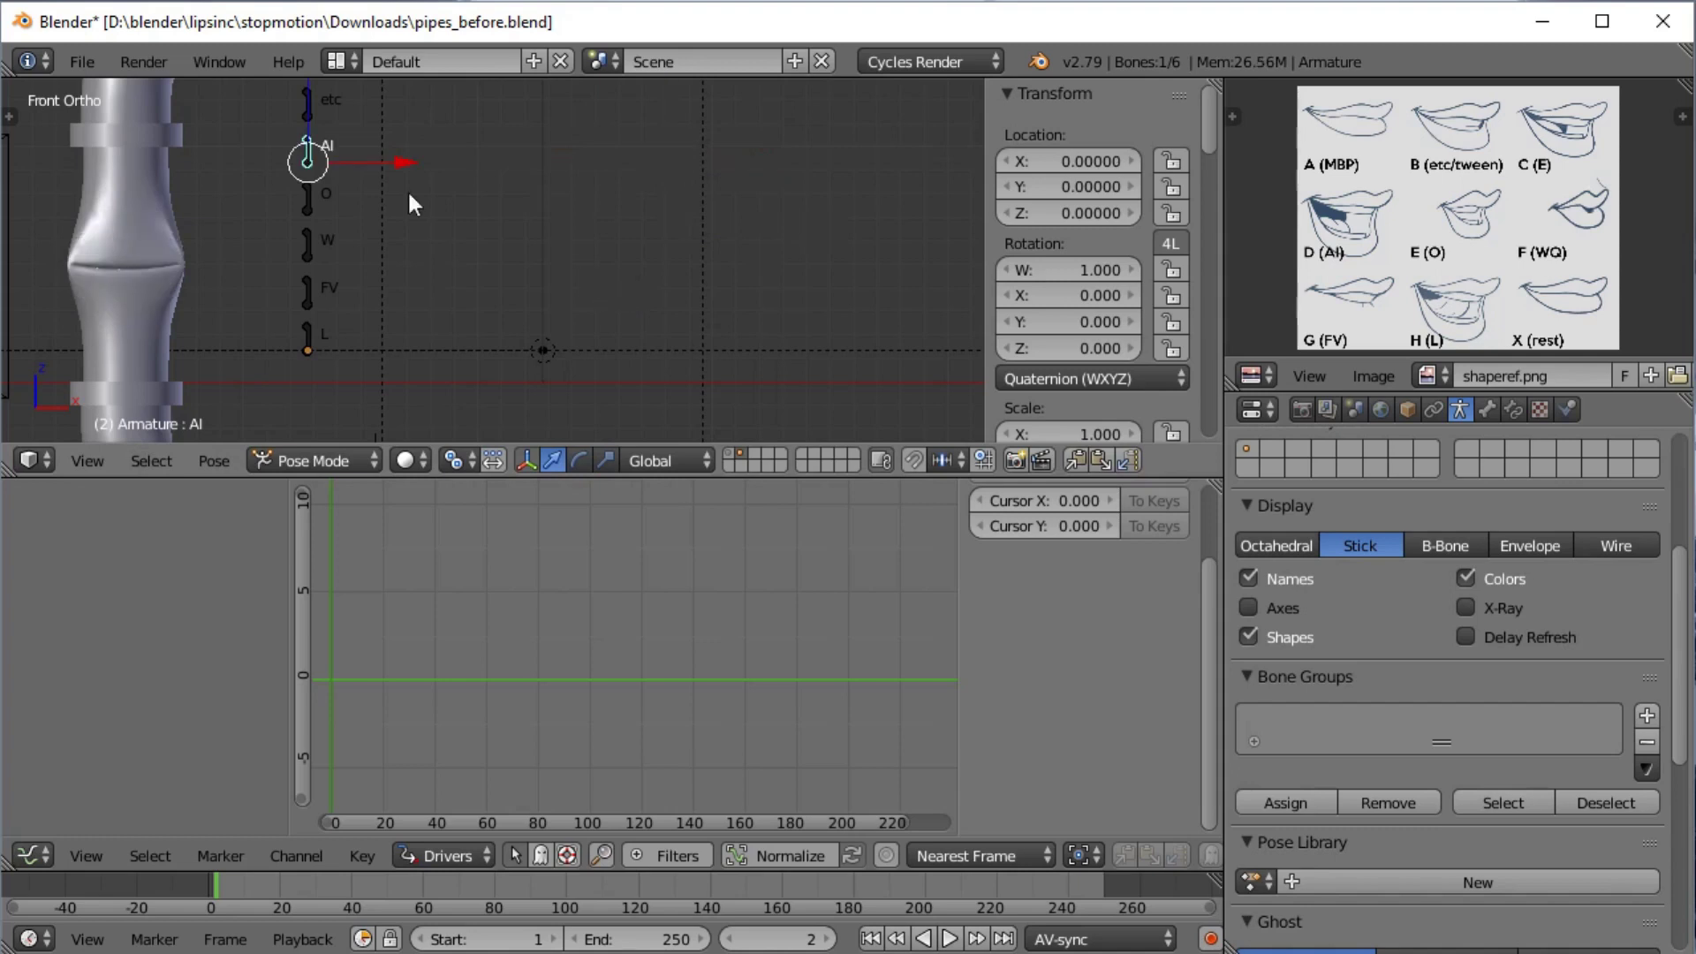
Reselect the AI bone, slide it partway along X and nudge it, then reset it
{"action": "right_click", "coordinate": [319, 201]}
{"action": "right_click", "coordinate": [320, 154]}
{"action": "key", "text": "g"}
{"action": "key", "text": "x"}
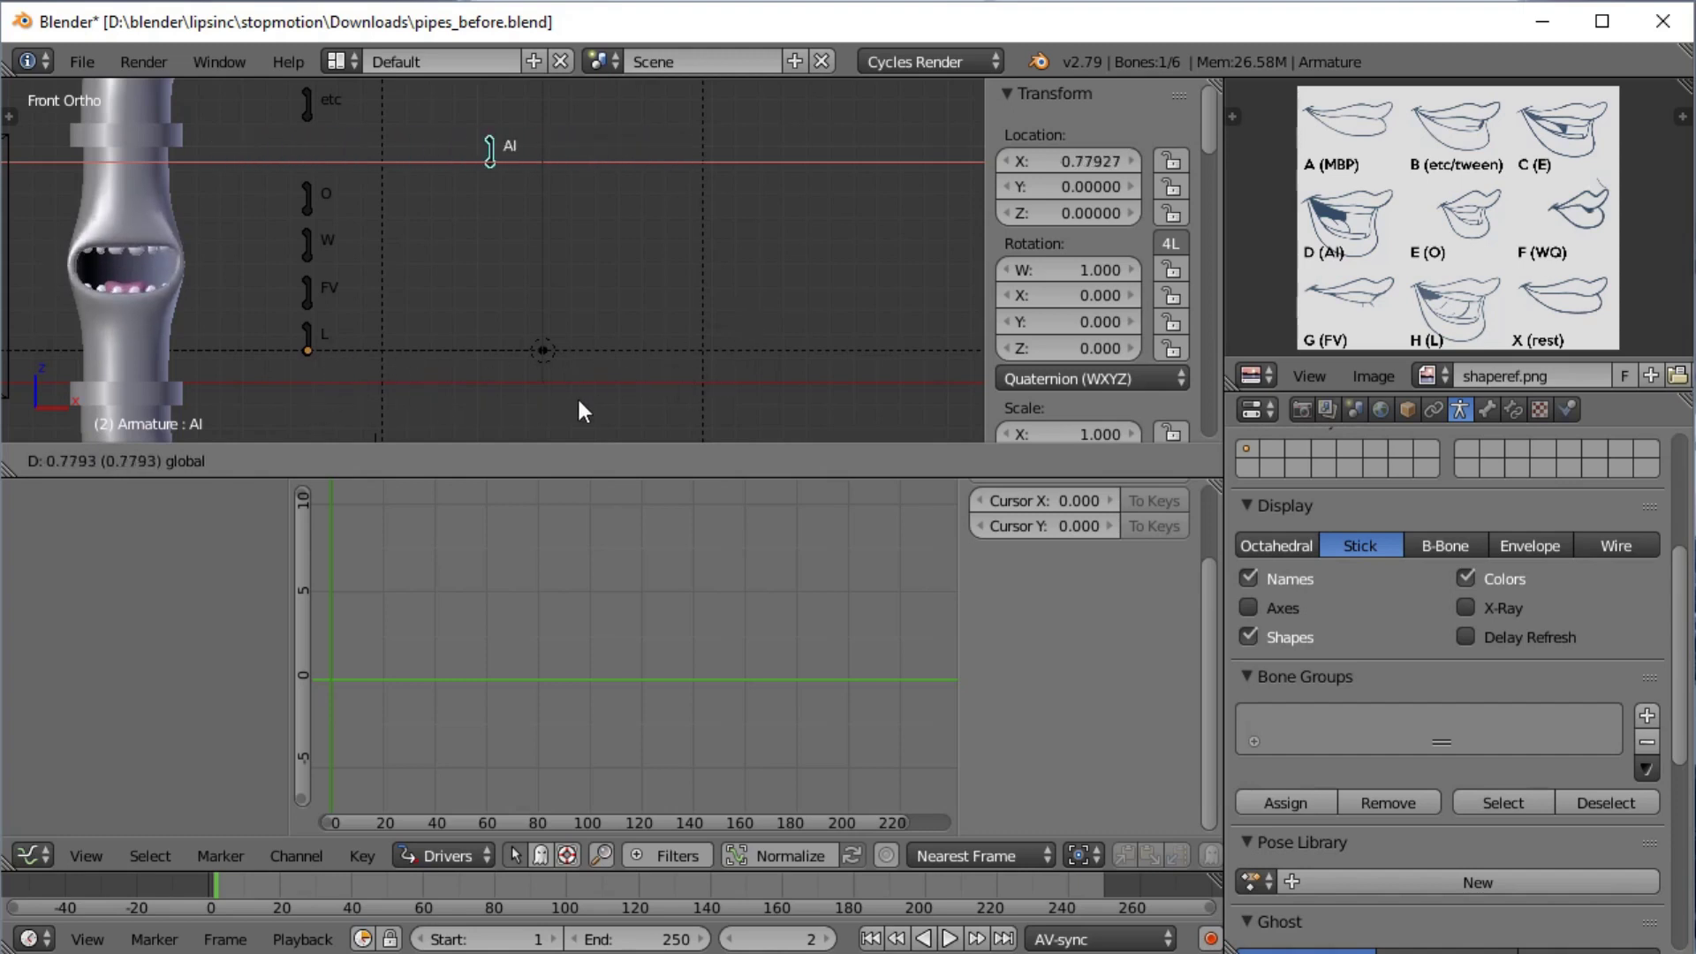
{"action": "left_click", "coordinate": [498, 383]}
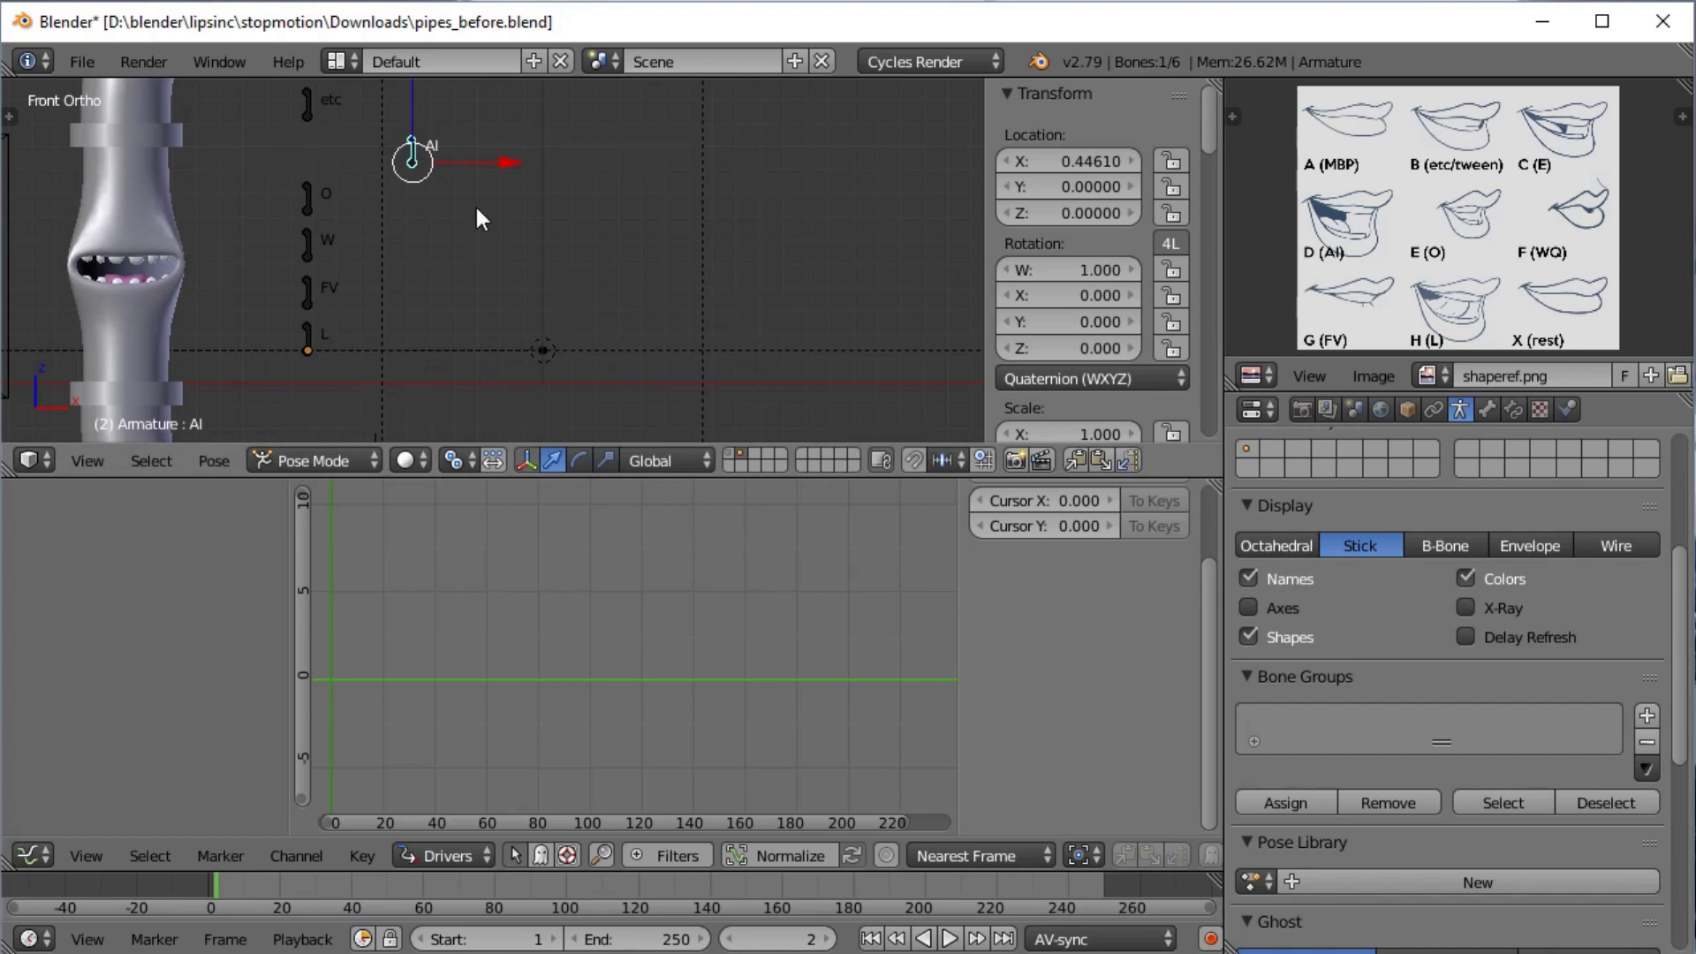
{"action": "left_click_drag", "start_coordinate": [508, 166], "coordinate": [505, 292]}
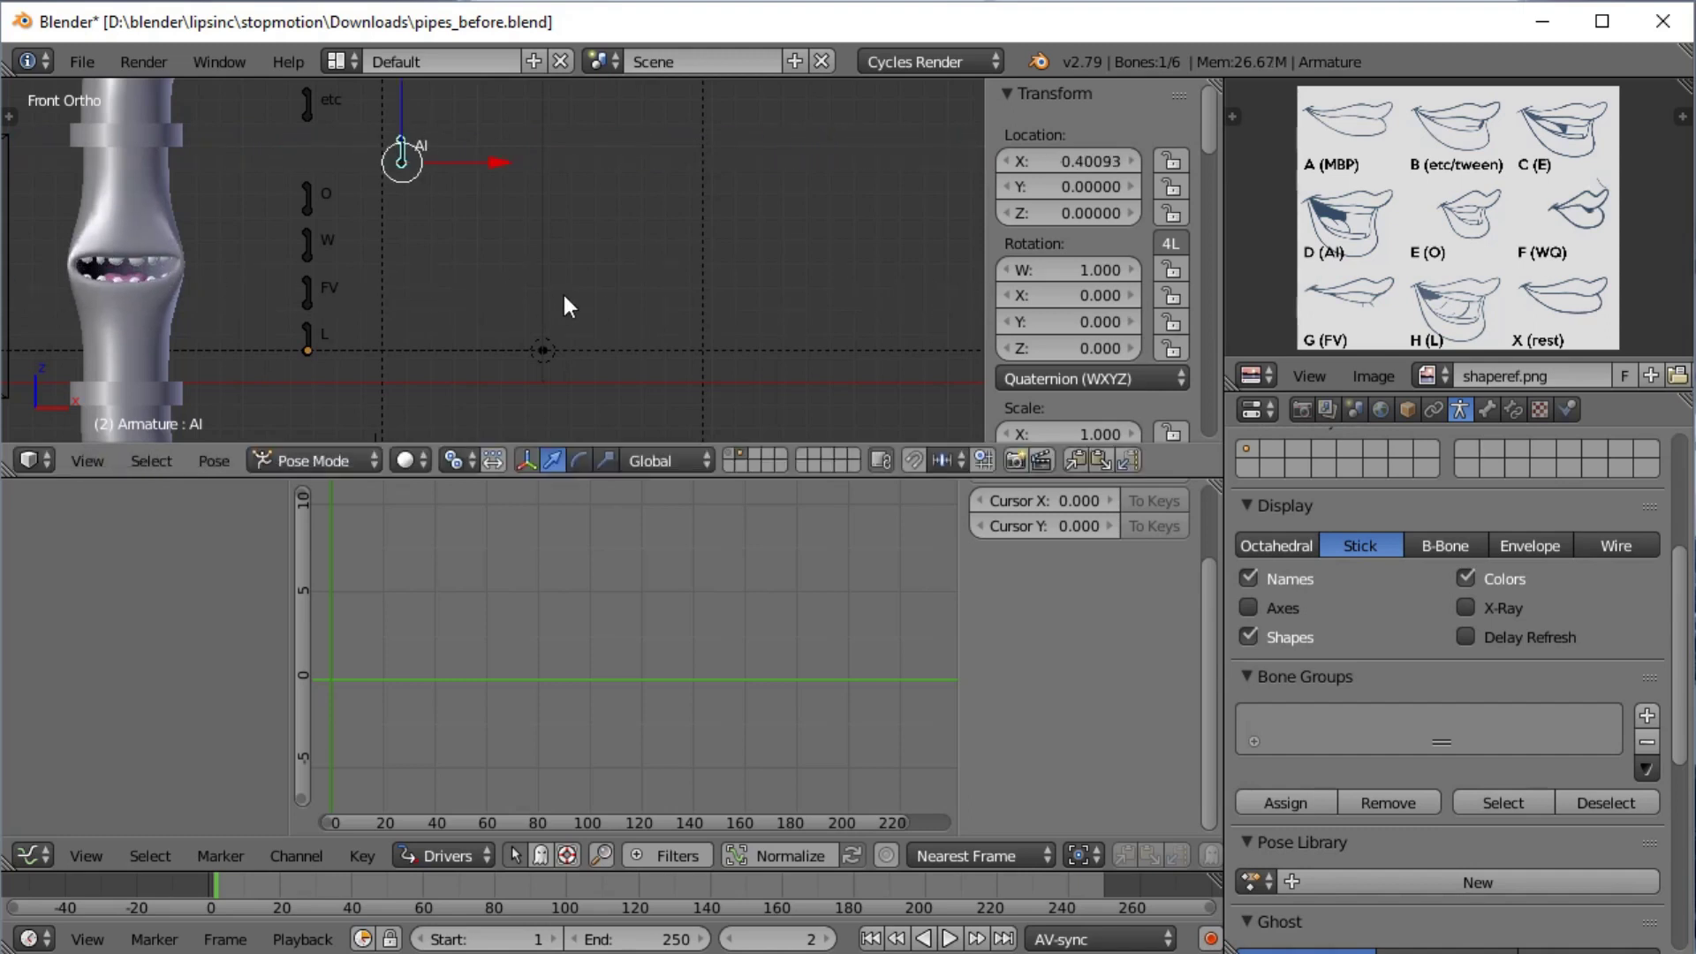
{"action": "key", "text": "alt+g"}
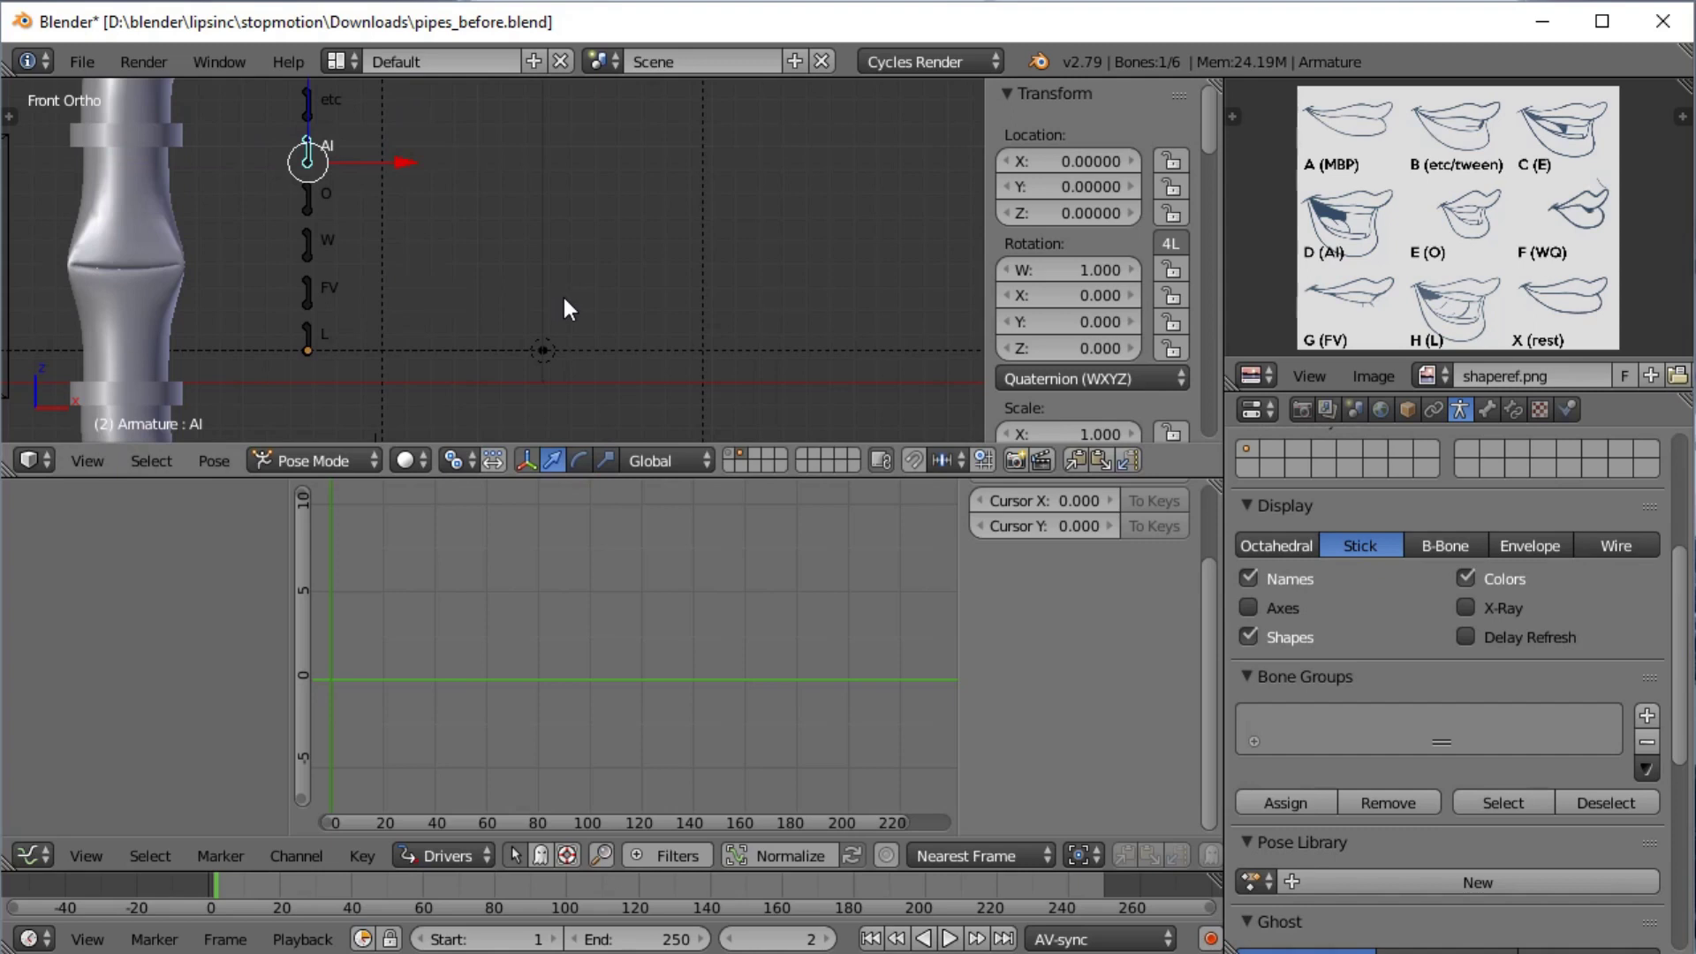
Drive the O shape key from the Armature's O bone in Local Space as a Maximum Value driver
{"action": "right_click", "coordinate": [310, 205]}
{"action": "right_click", "coordinate": [156, 269]}
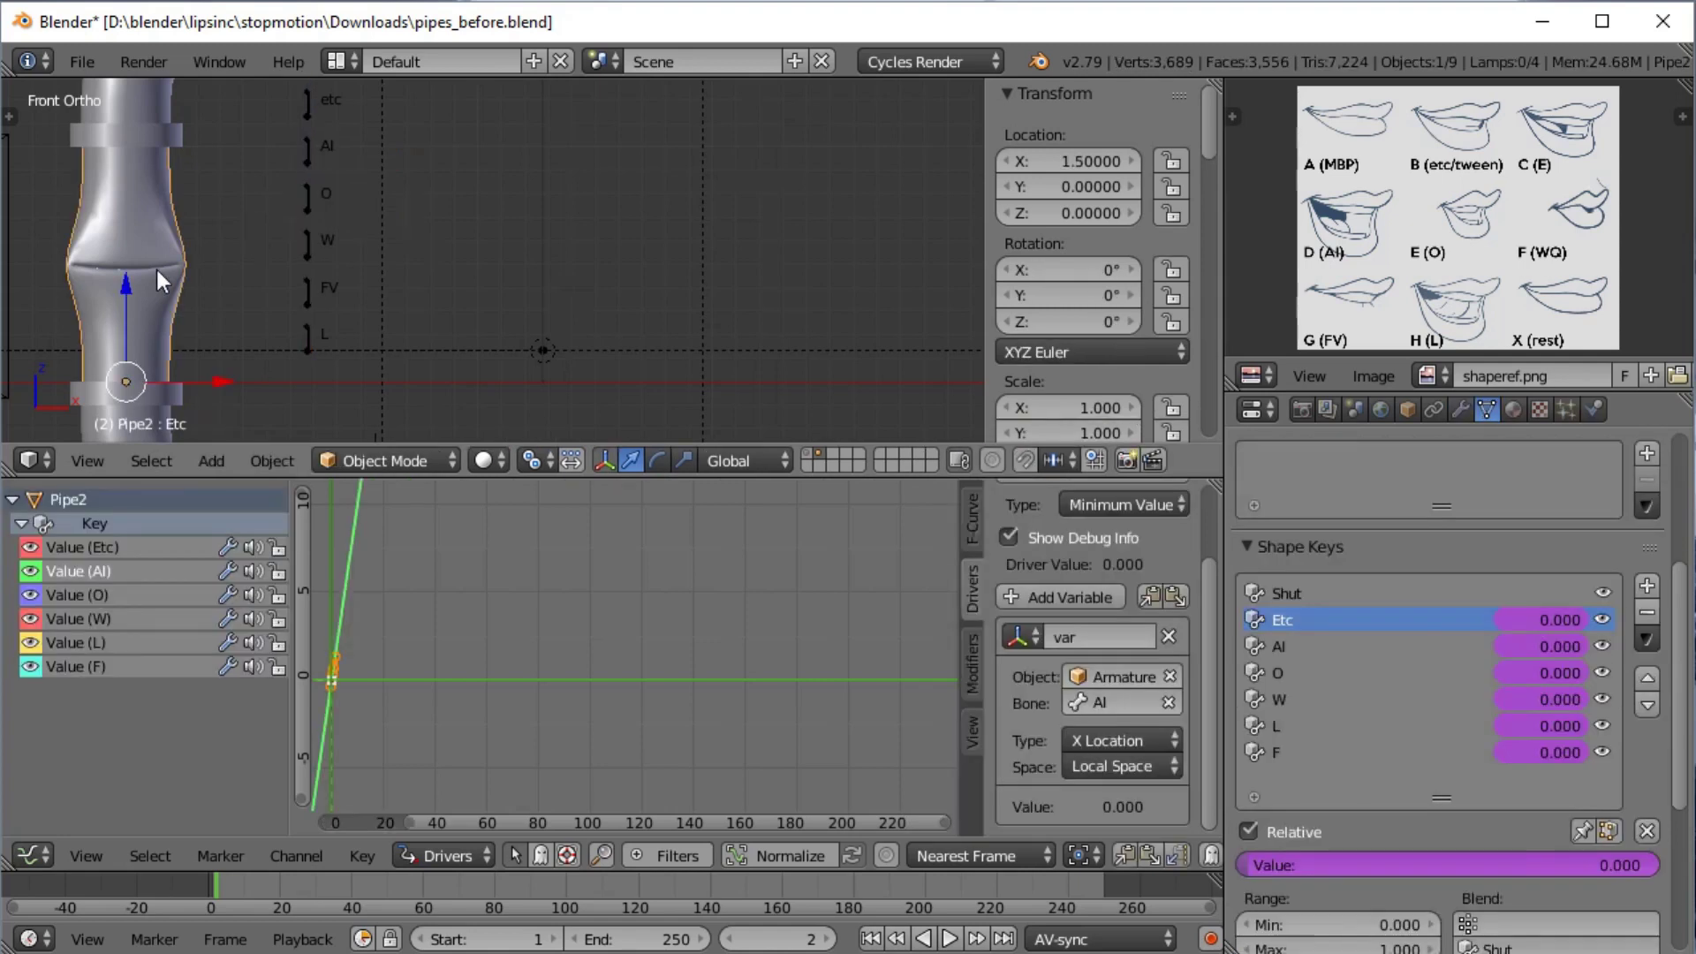
{"action": "left_click", "coordinate": [90, 595]}
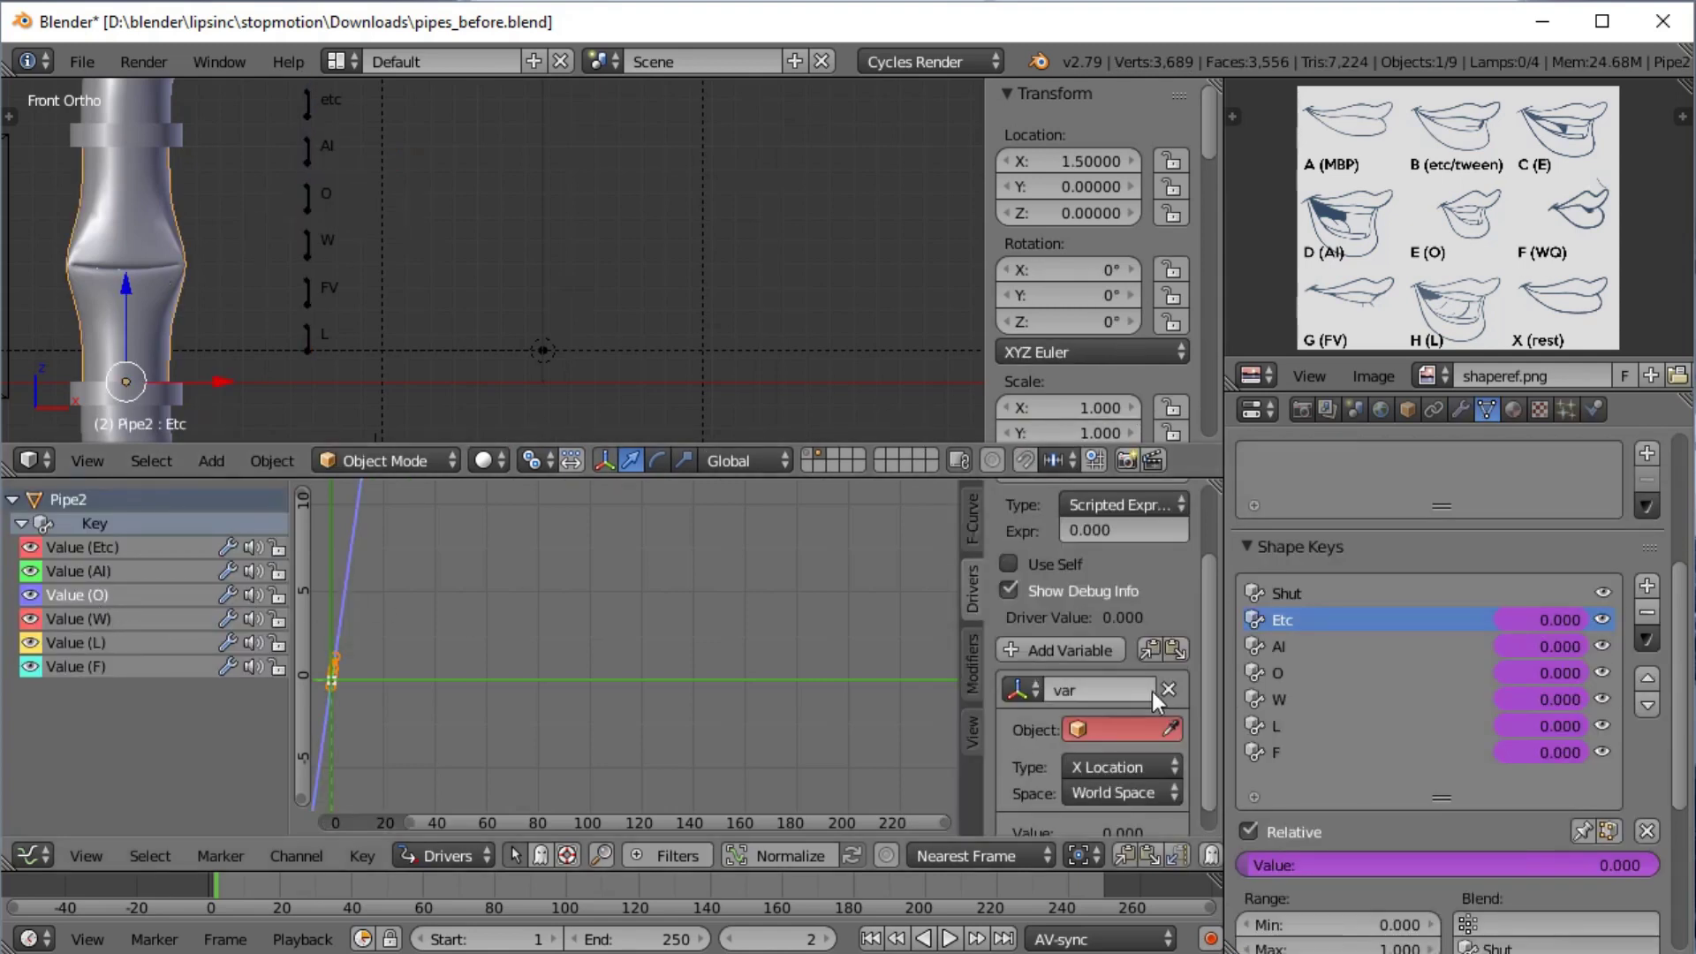
{"action": "left_click", "coordinate": [1141, 730]}
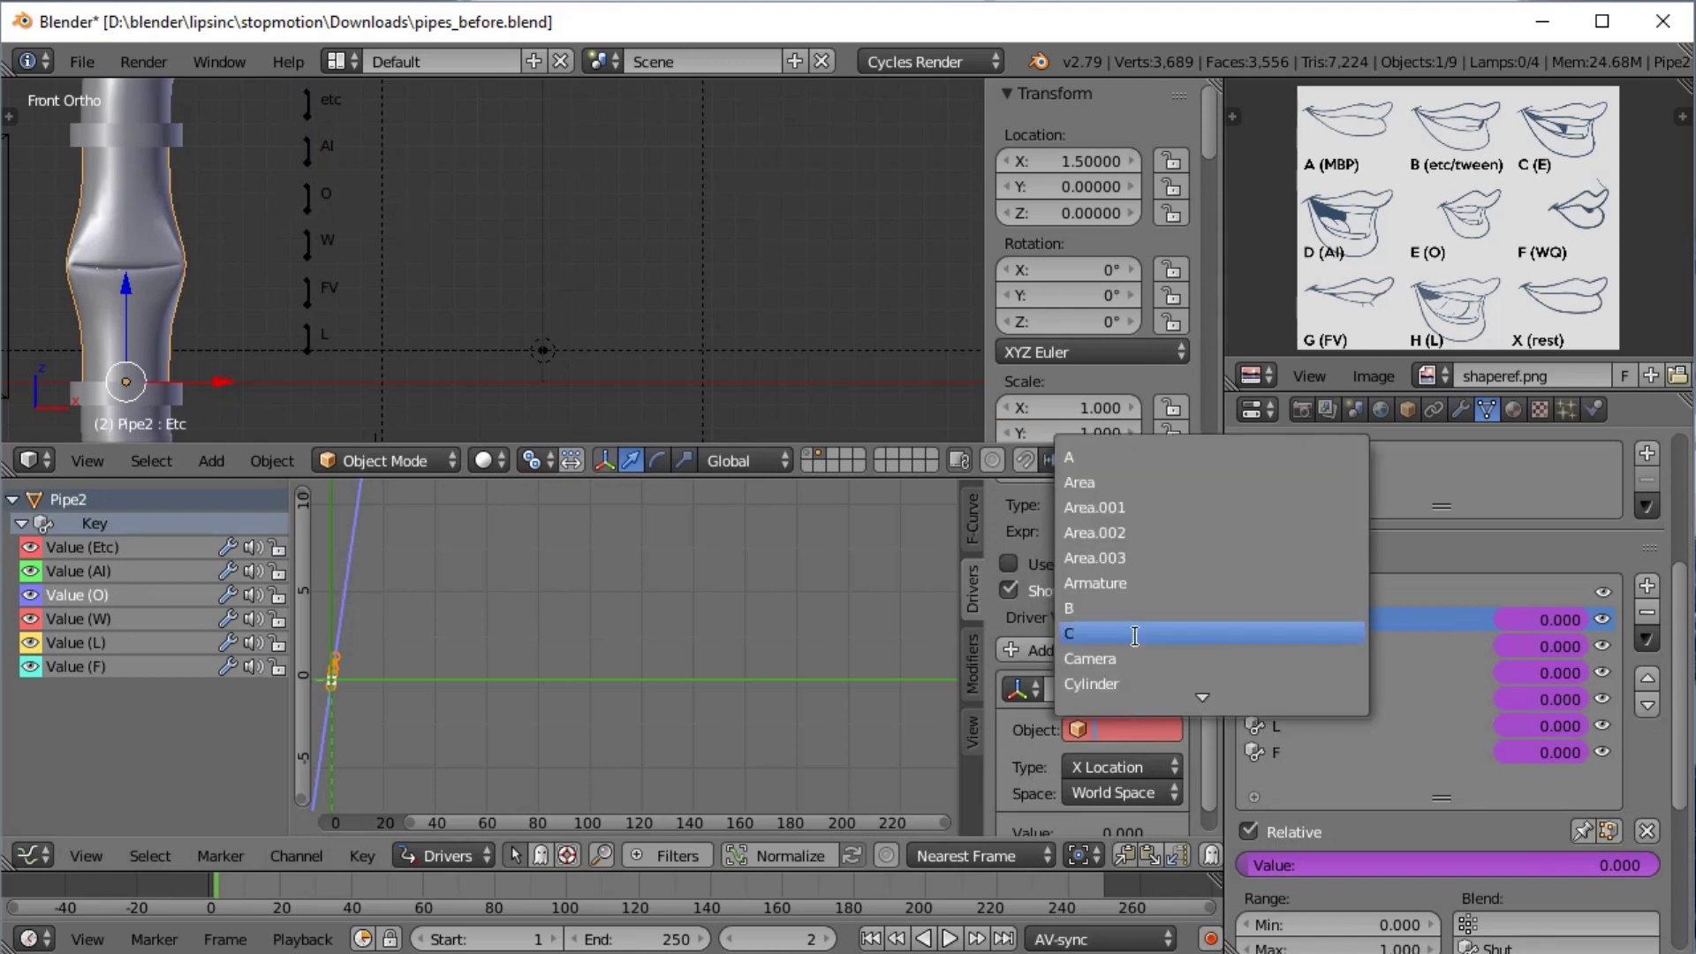
{"action": "left_click", "coordinate": [1109, 587]}
{"action": "left_click", "coordinate": [1132, 820]}
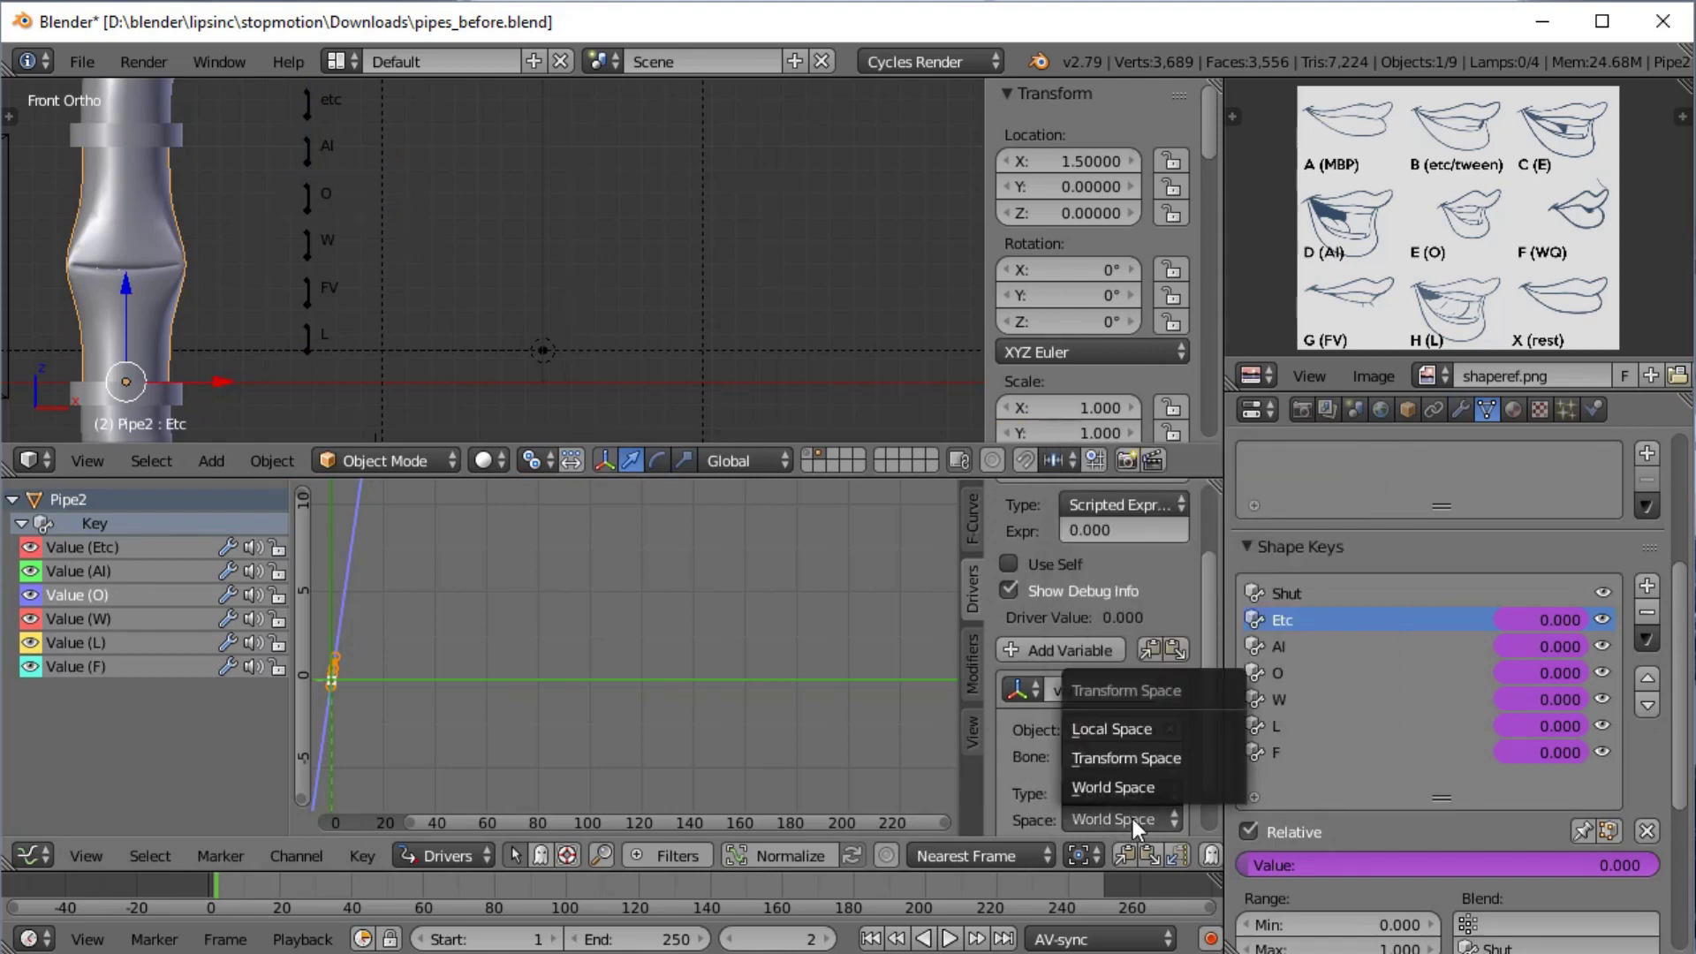
{"action": "left_click", "coordinate": [1131, 727]}
{"action": "left_click", "coordinate": [1132, 758]}
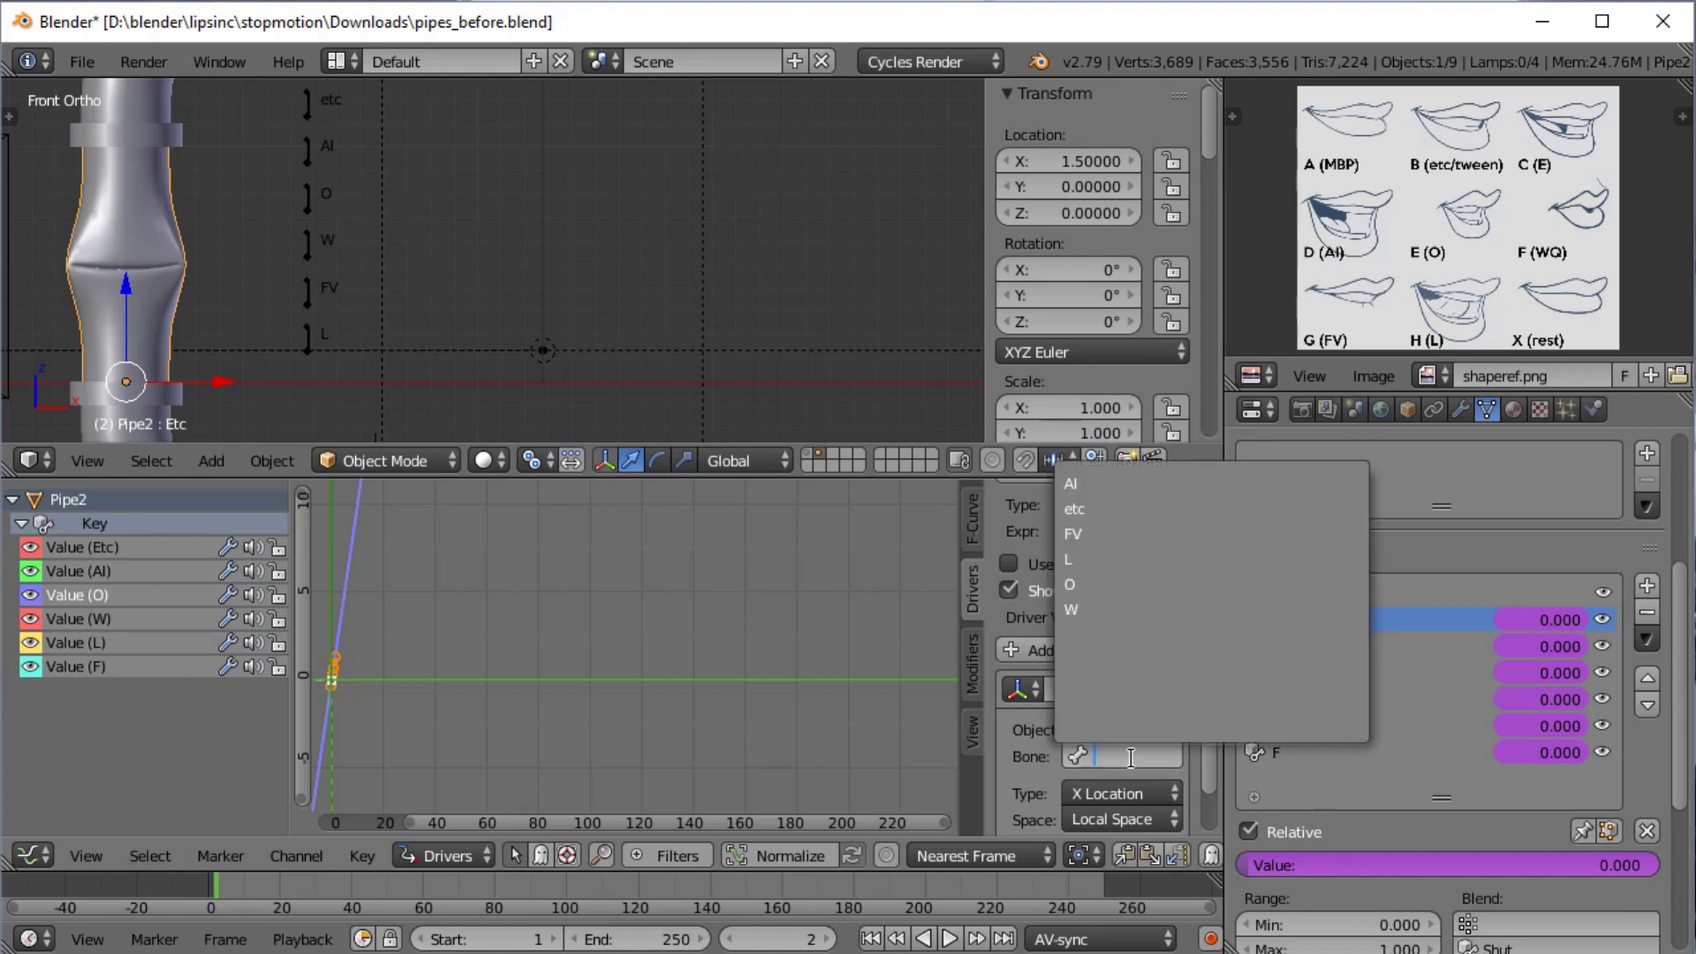
{"action": "left_click", "coordinate": [1148, 584]}
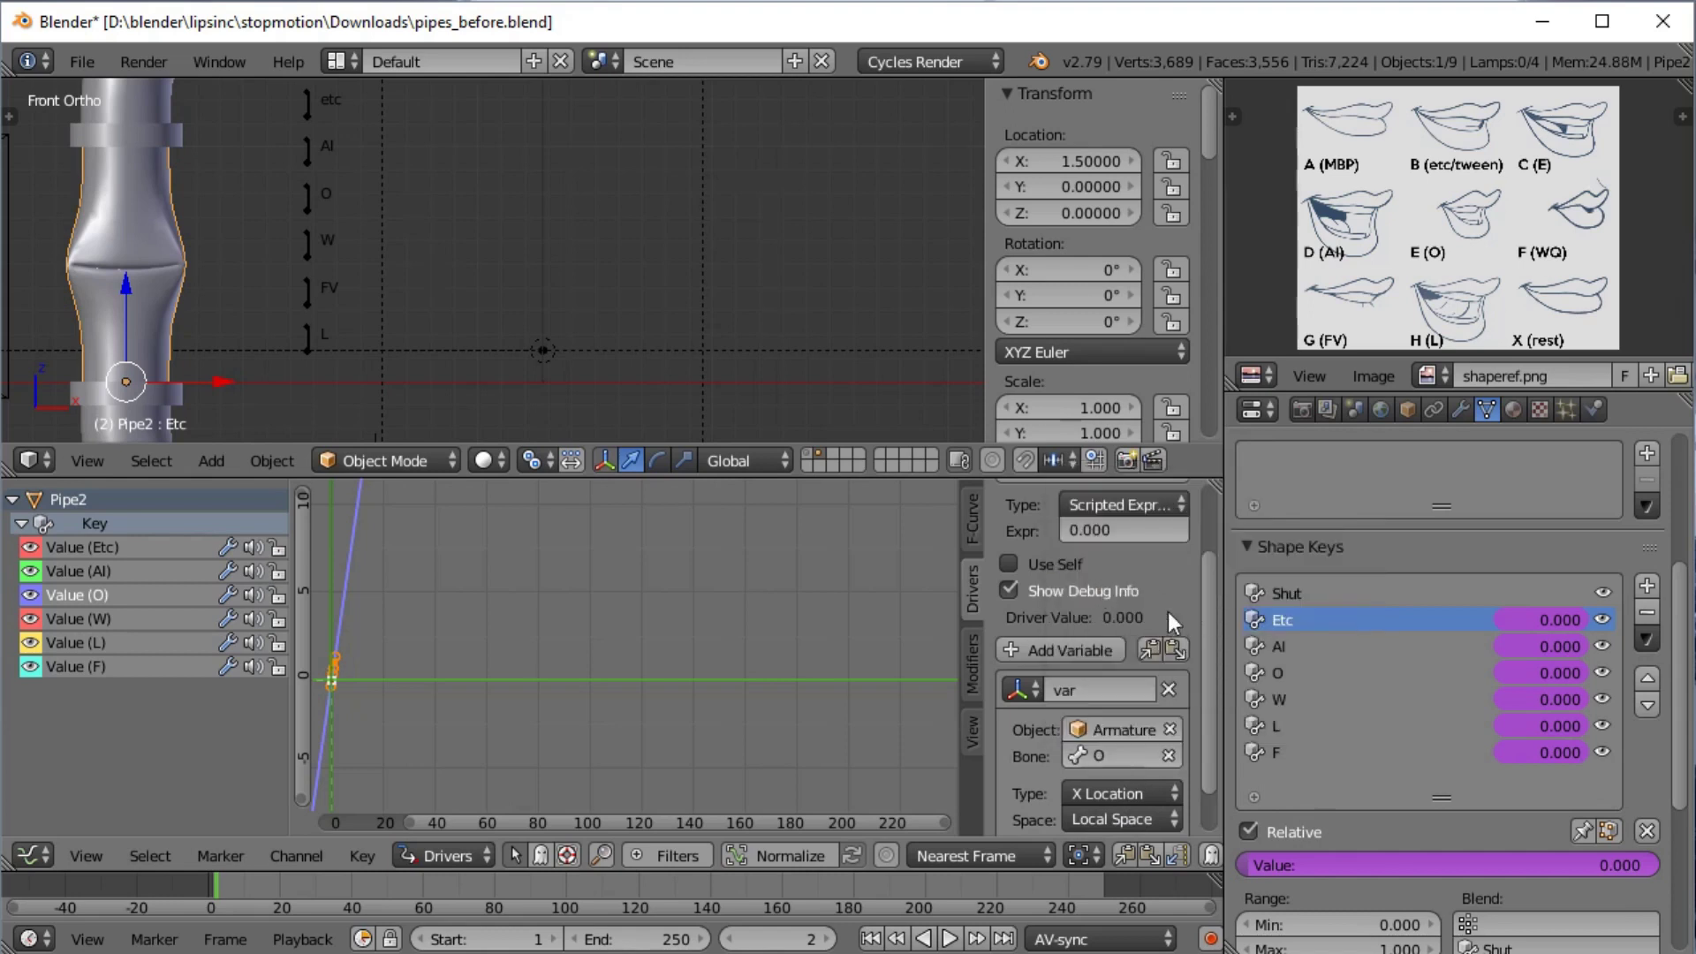
{"action": "left_click", "coordinate": [1120, 497]}
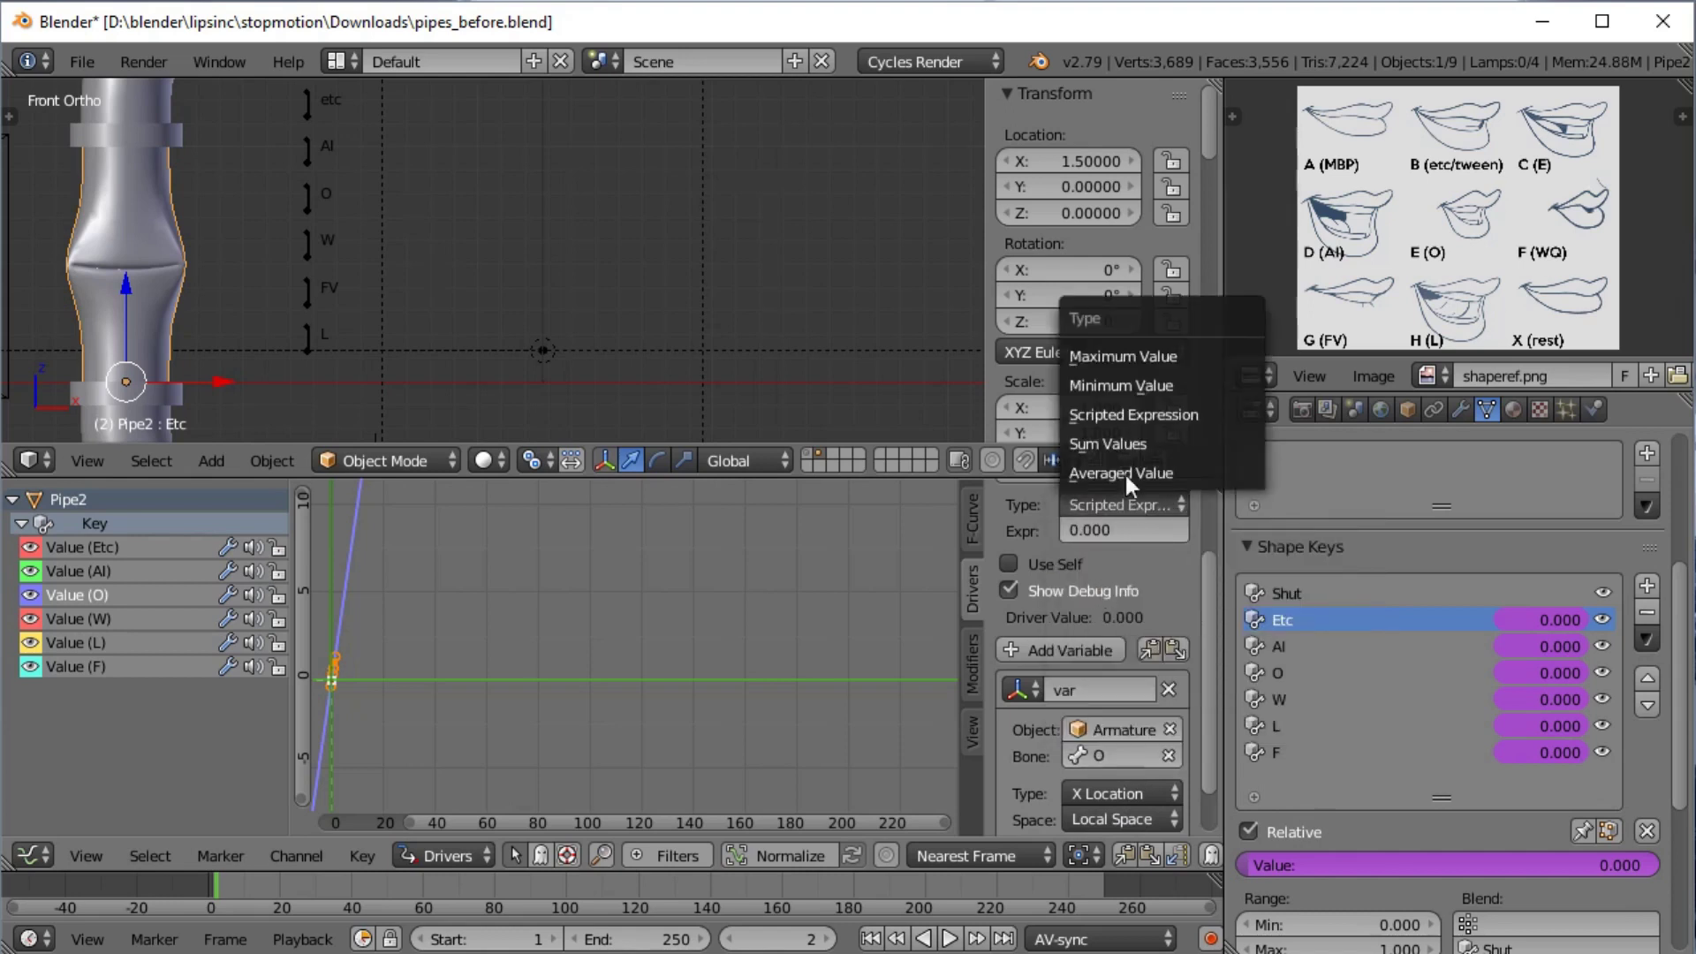
{"action": "left_click", "coordinate": [1116, 347]}
Point the W shape-key driver at the Armature's W bone in Local Space, type Minimum Value
{"action": "left_click", "coordinate": [85, 620]}
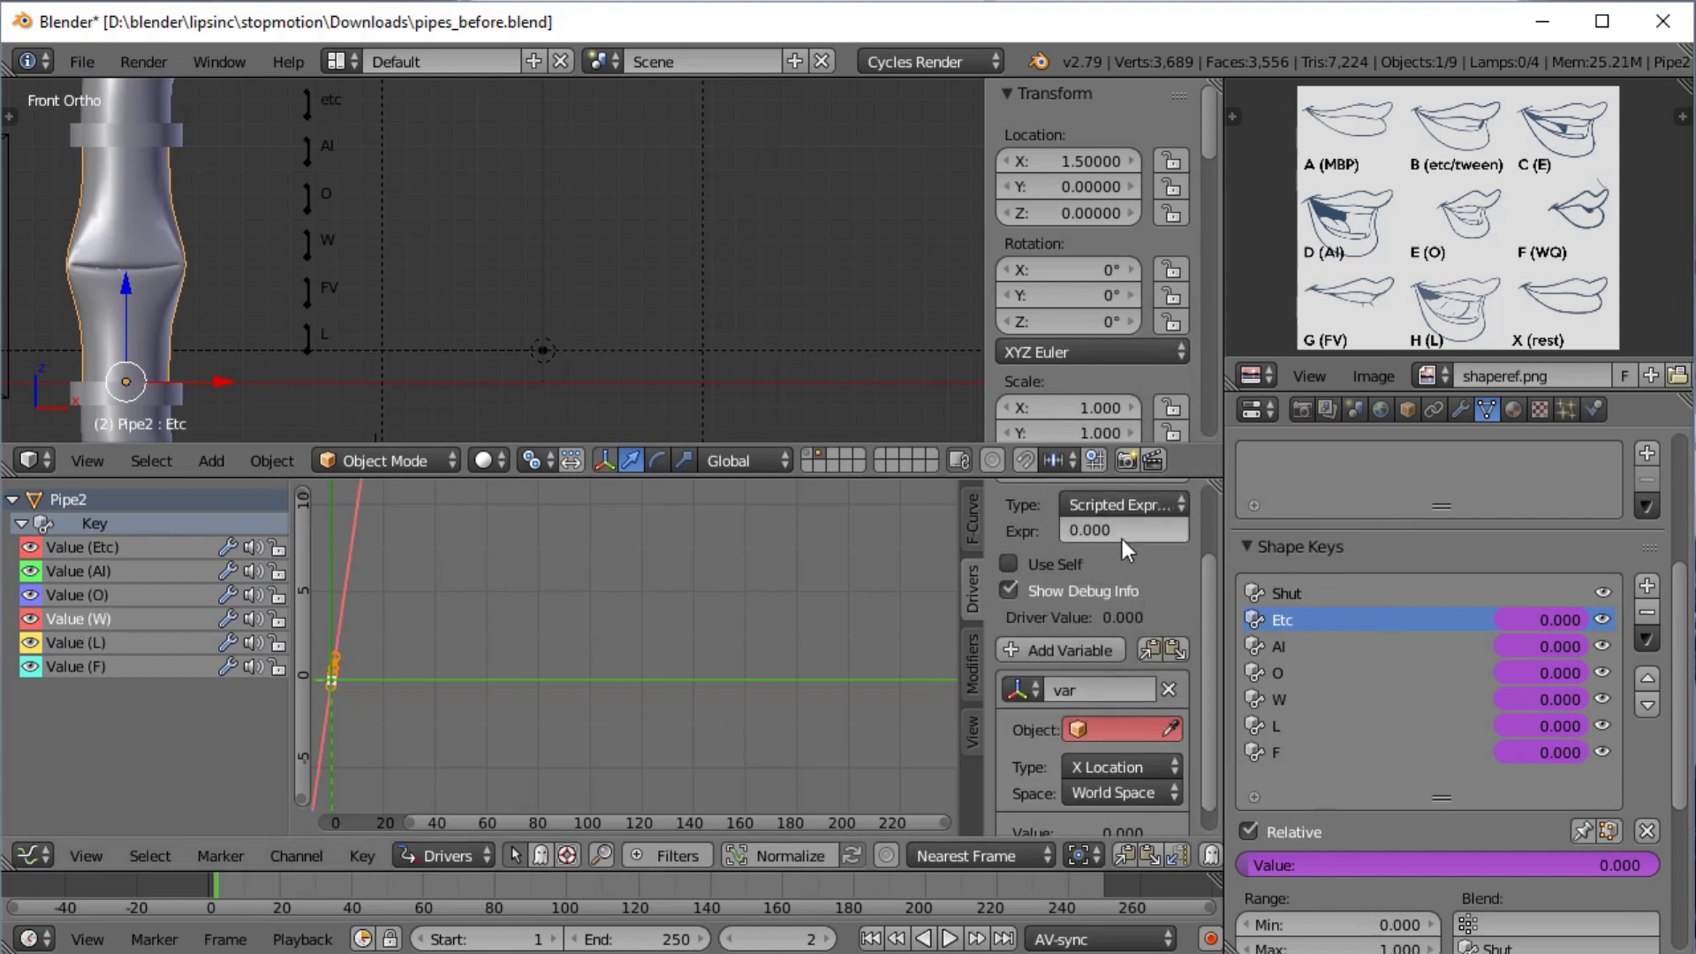
{"action": "left_click", "coordinate": [1112, 506]}
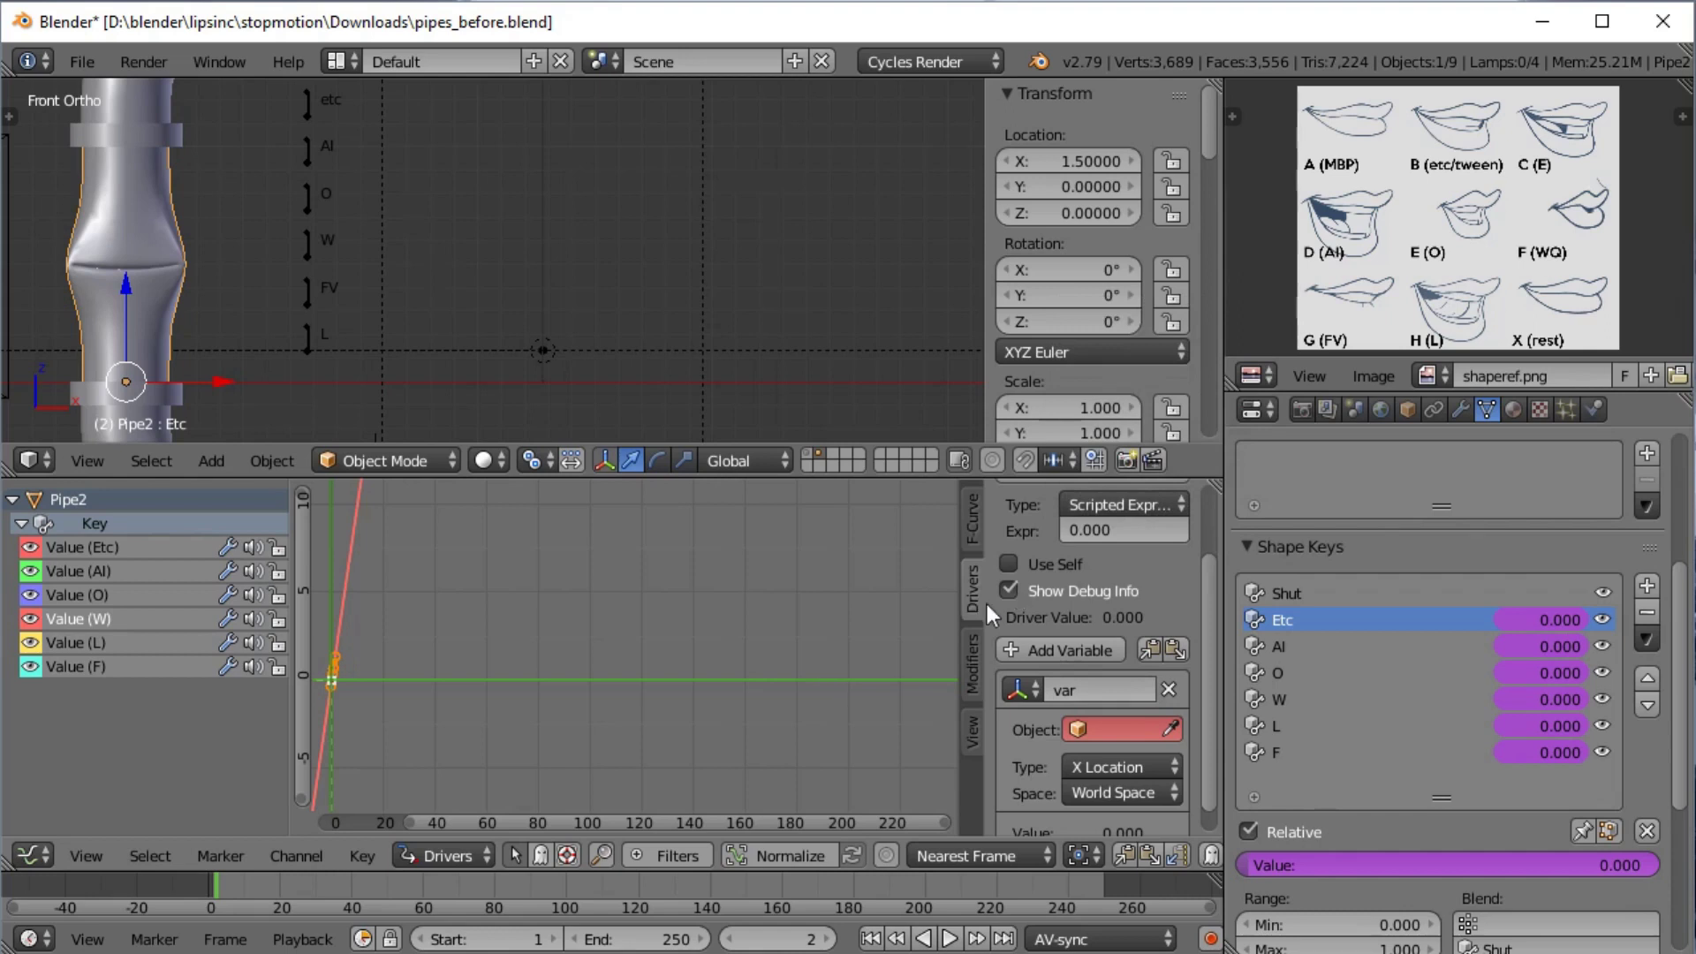
{"action": "left_click", "coordinate": [1104, 506]}
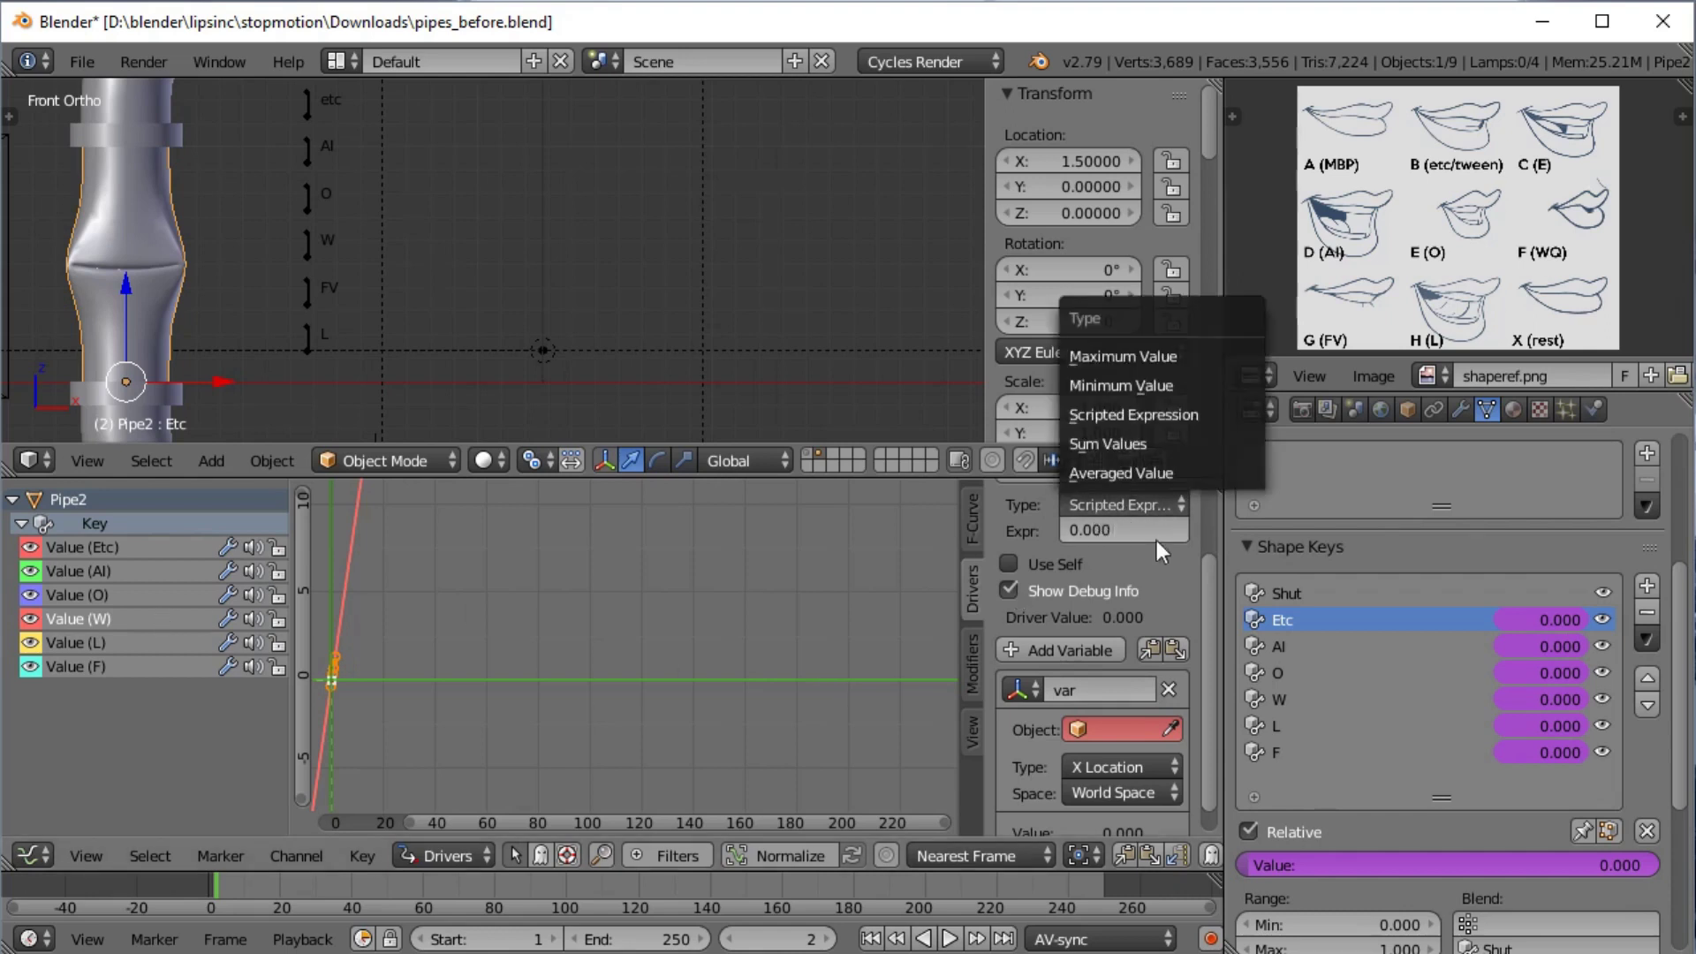
{"action": "left_click", "coordinate": [1114, 730]}
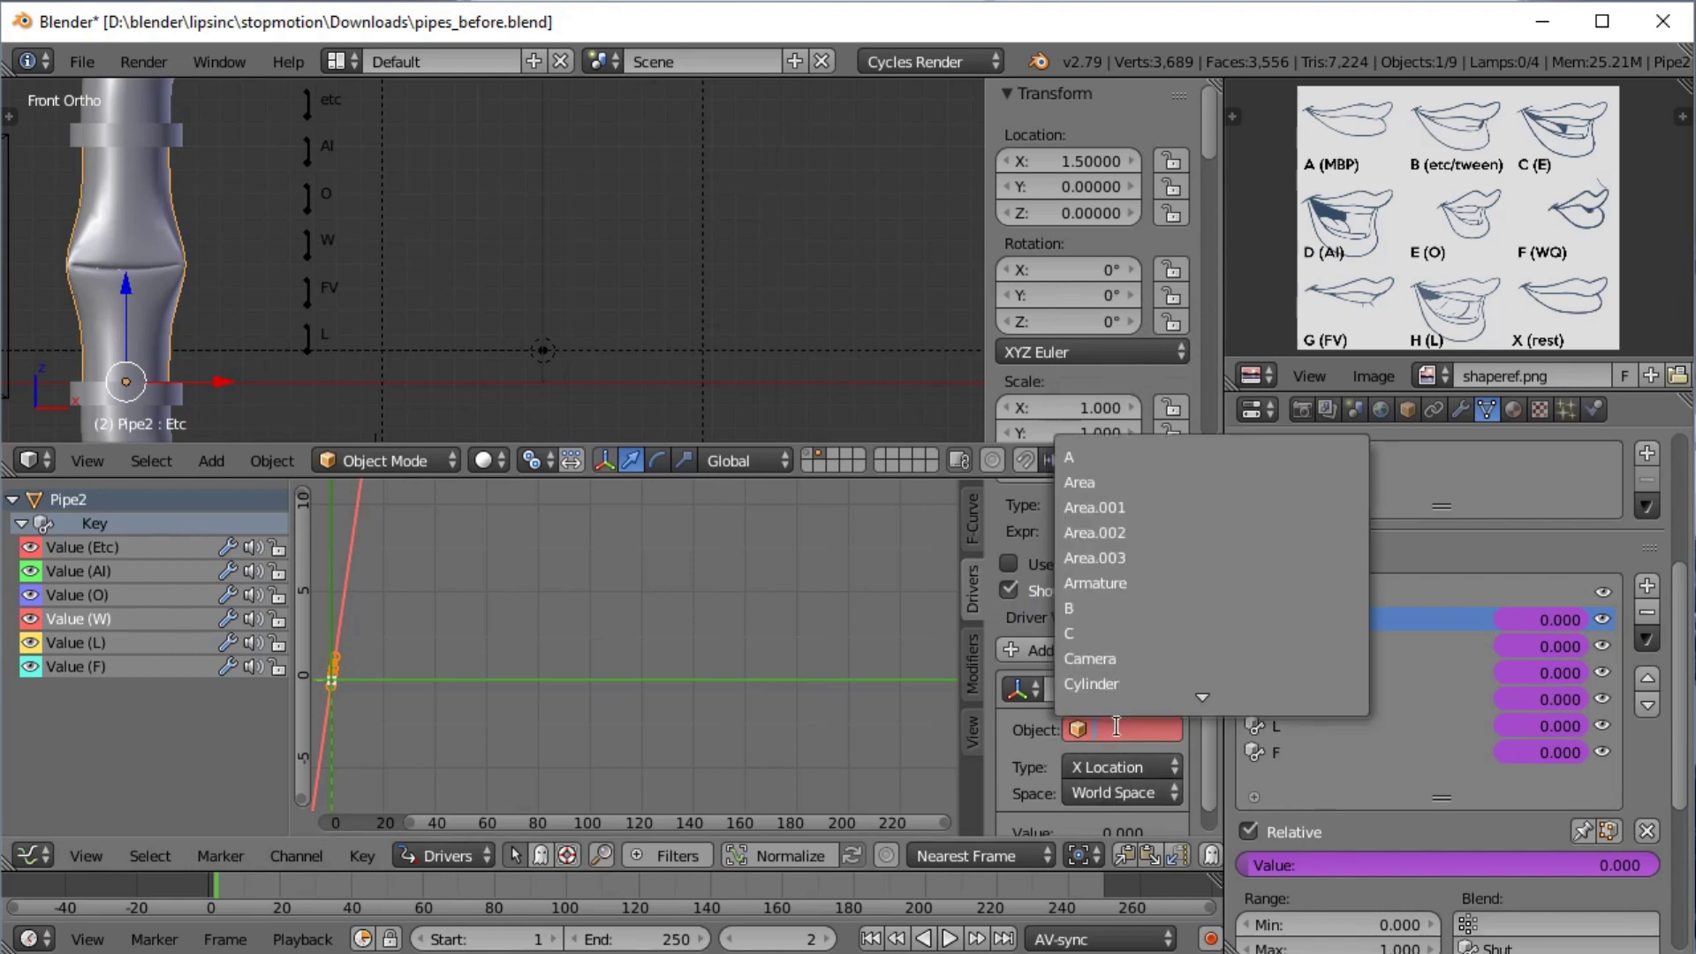
{"action": "left_click", "coordinate": [1096, 584]}
{"action": "scroll", "coordinate": [1168, 751], "scroll_direction": "down", "scroll_amount": 2}
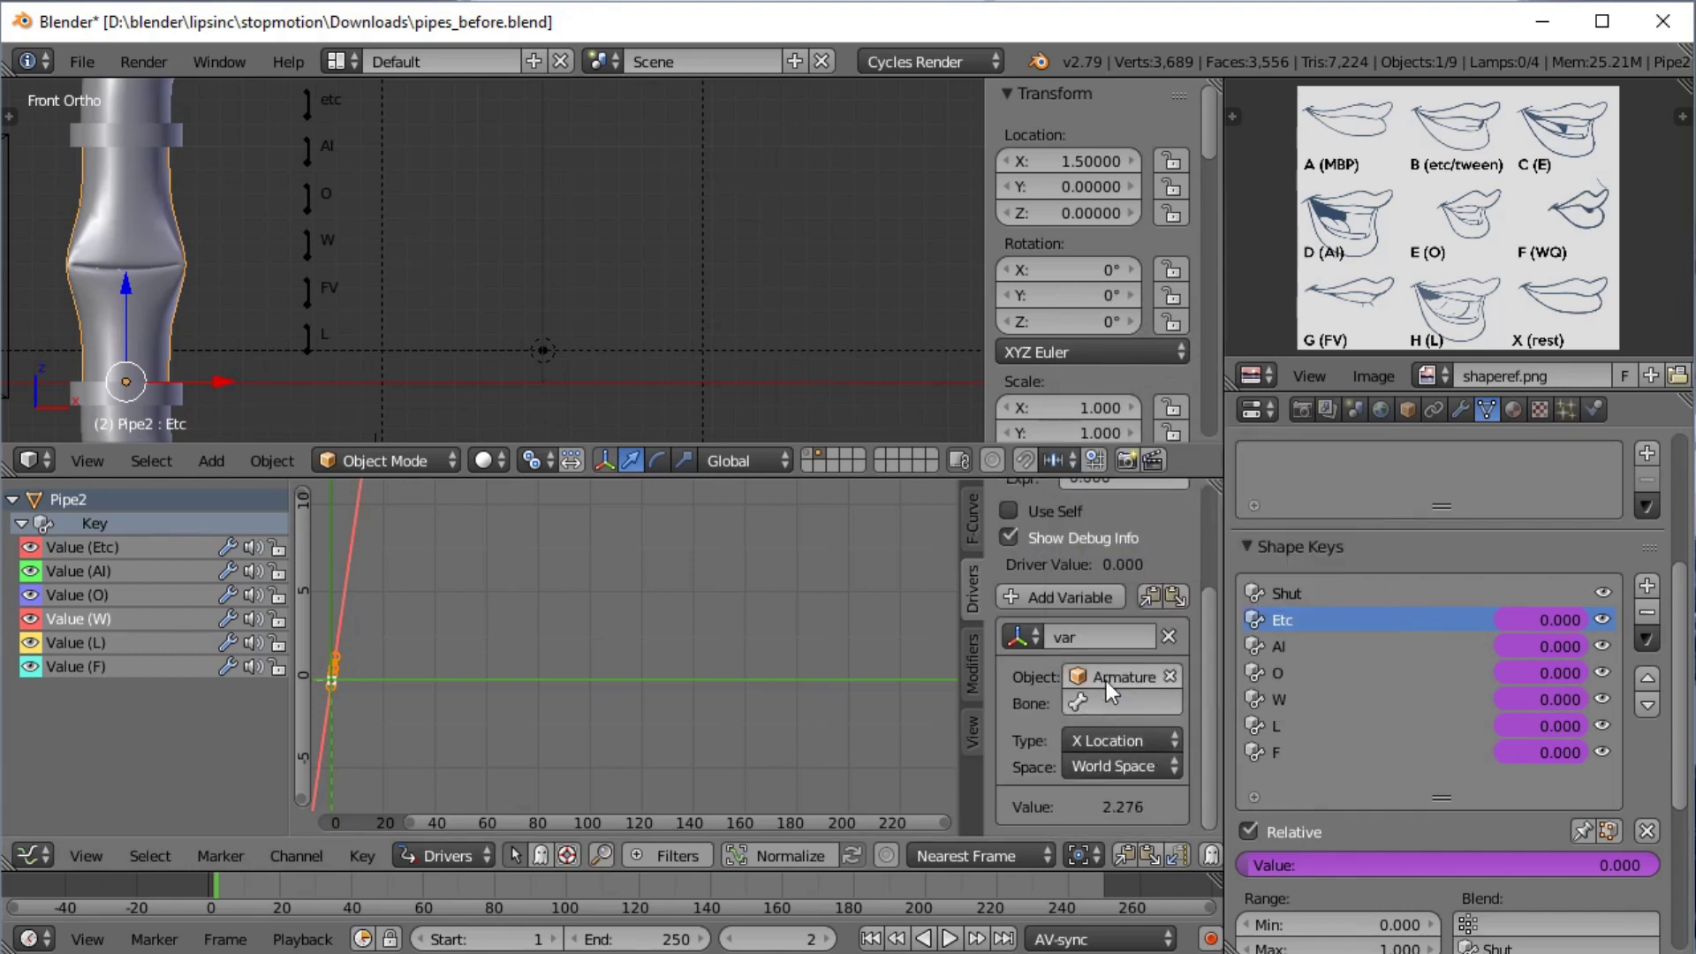
{"action": "left_click", "coordinate": [1117, 693]}
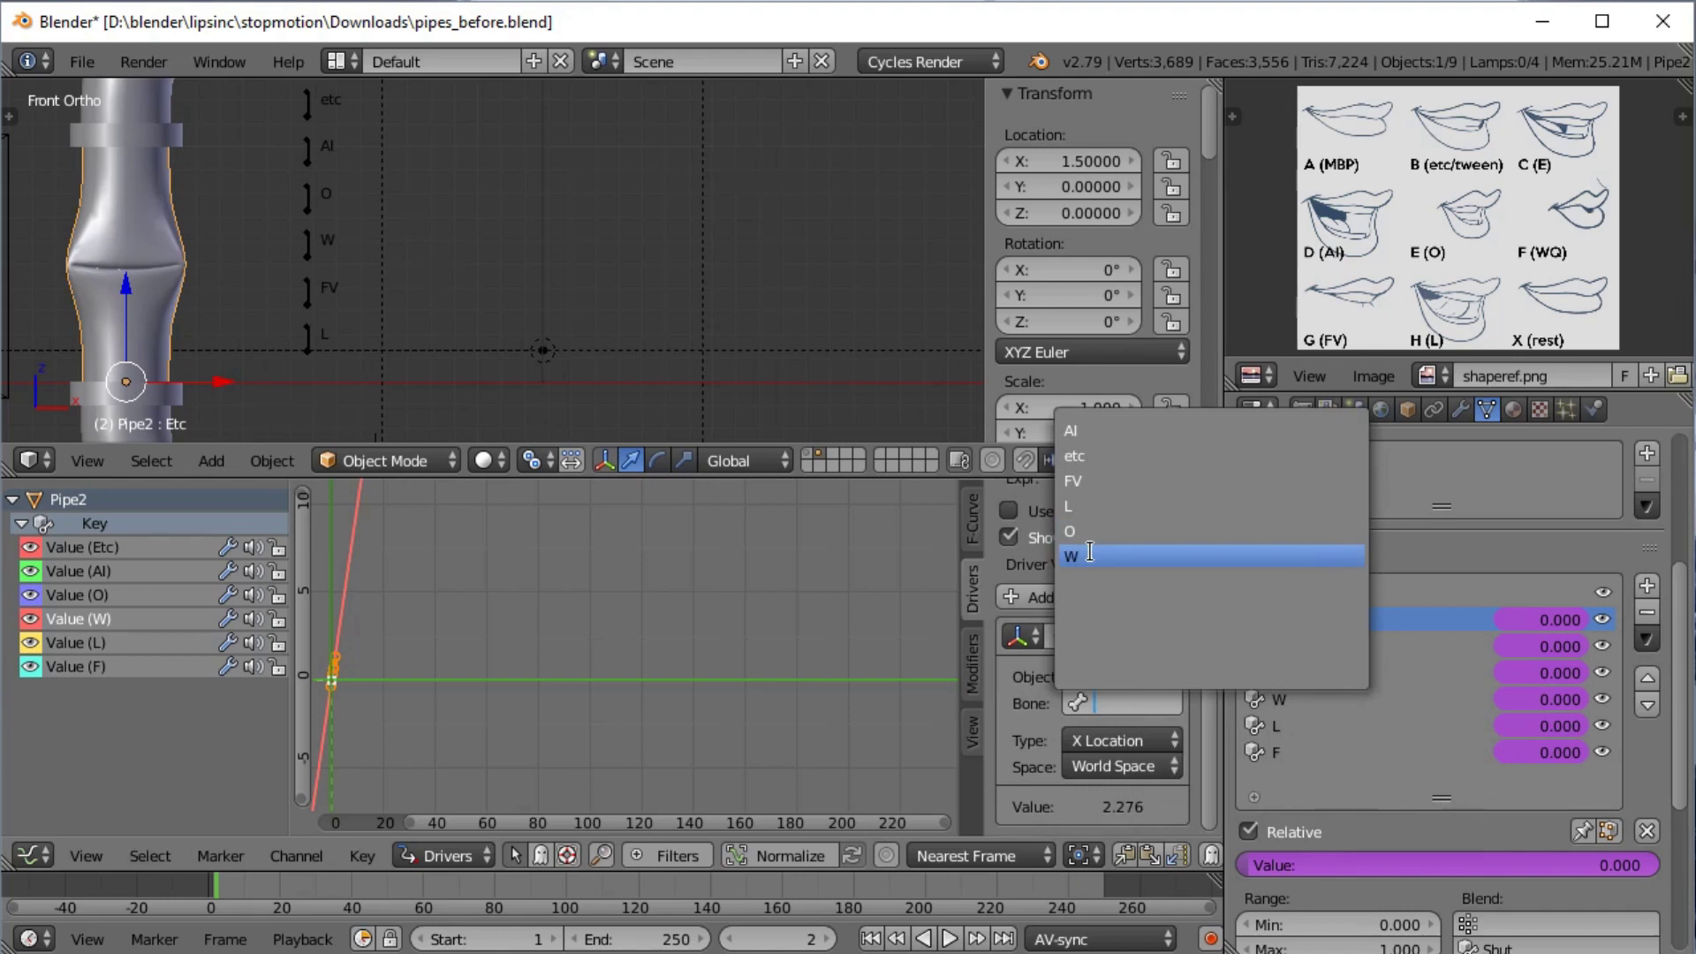
{"action": "left_click", "coordinate": [1136, 555]}
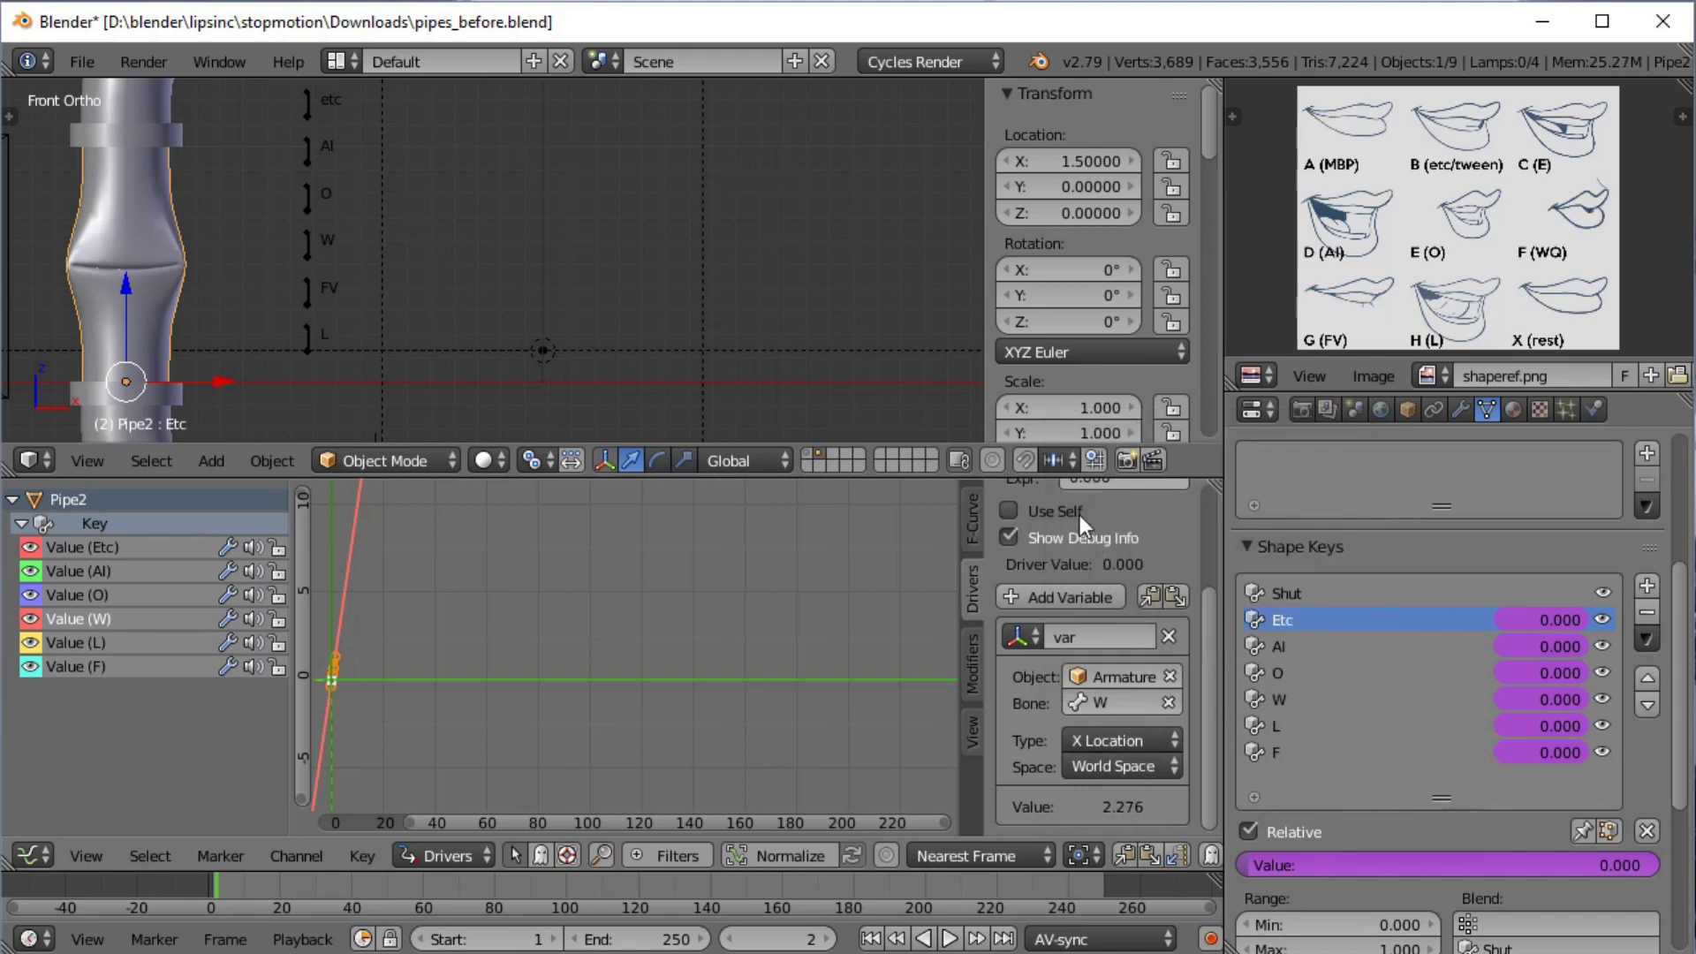
{"action": "left_click", "coordinate": [1106, 766]}
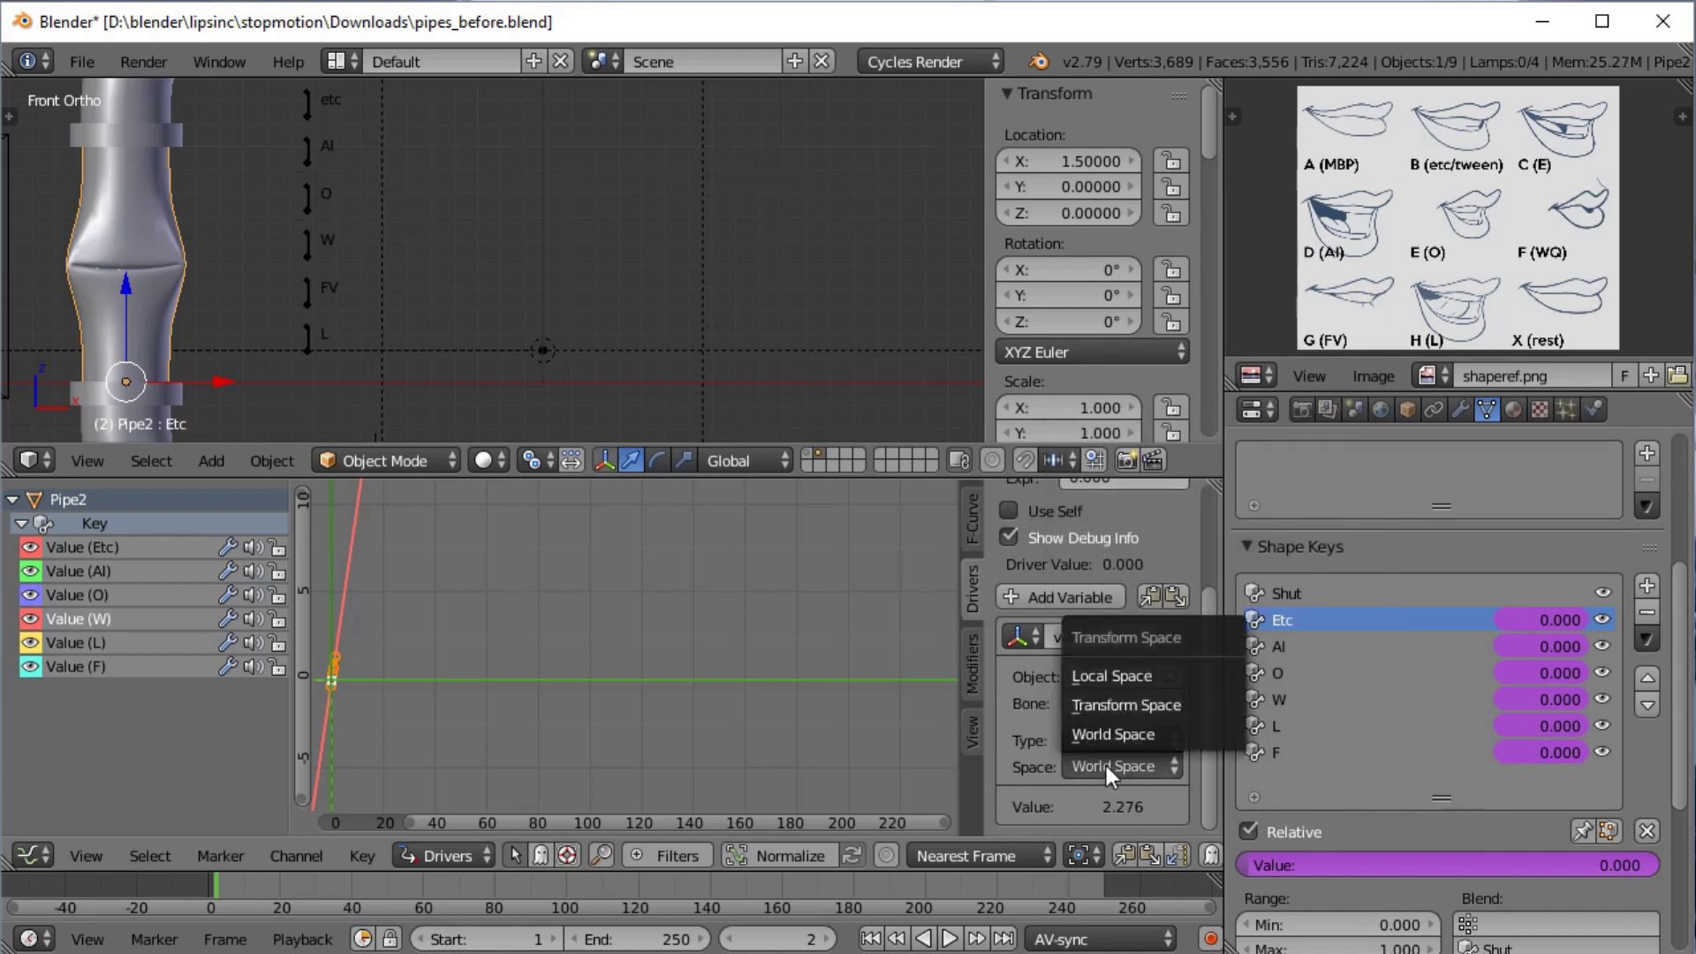
{"action": "left_click", "coordinate": [1106, 680]}
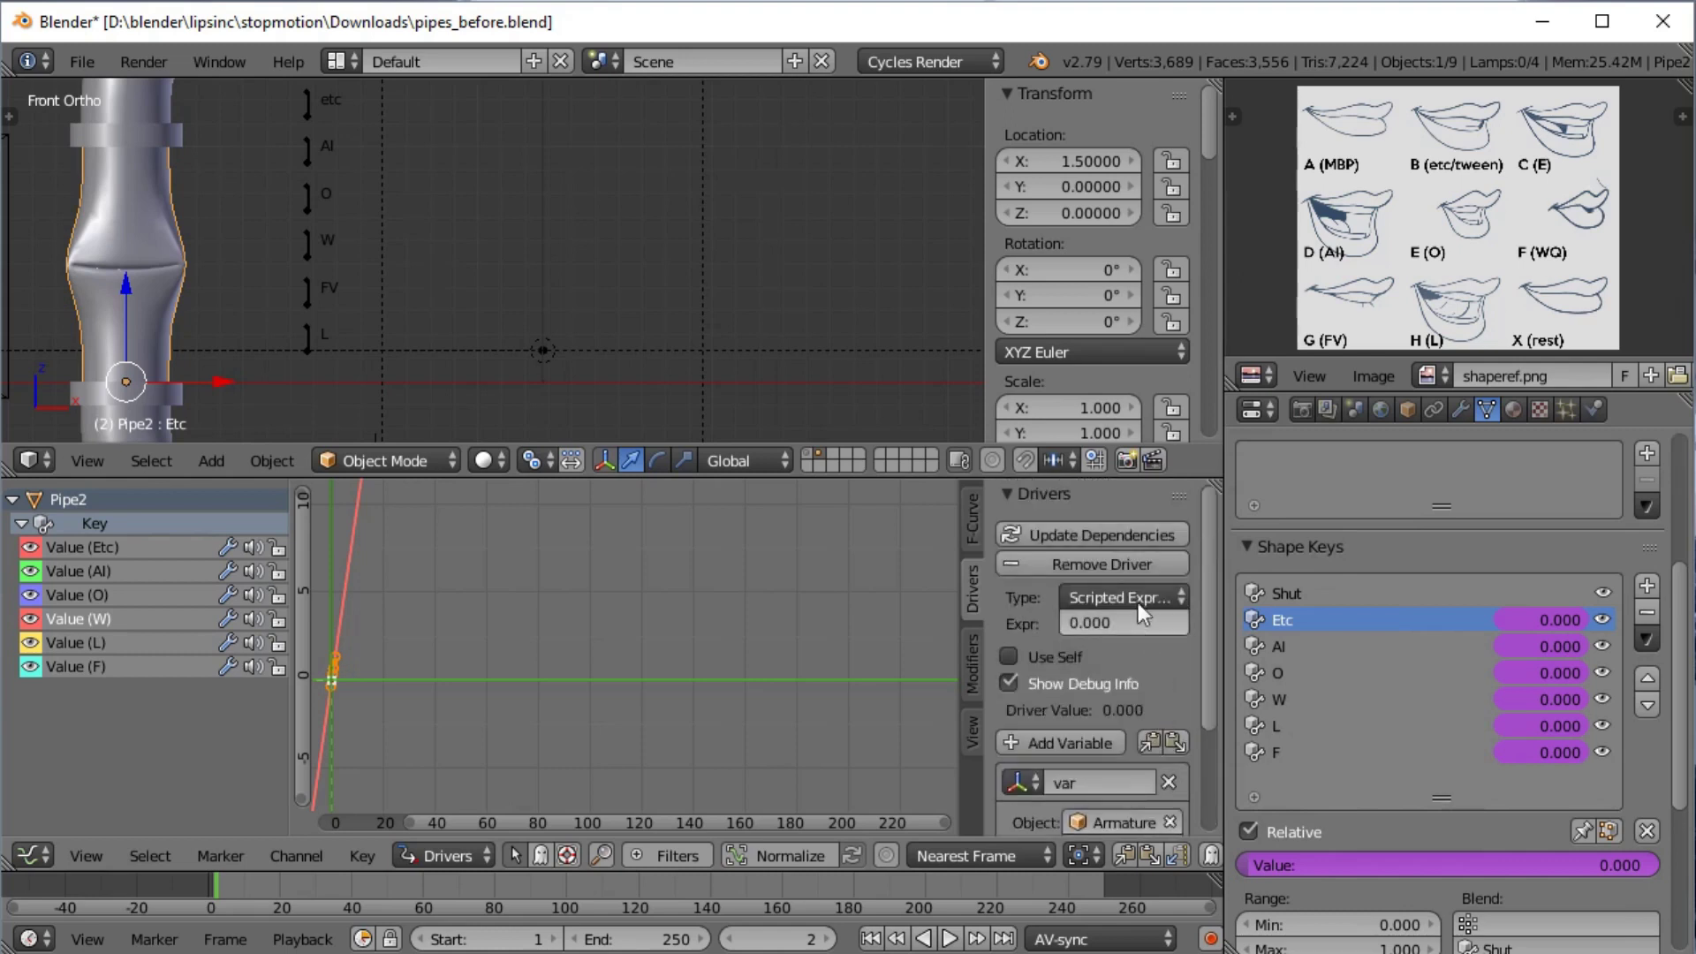
{"action": "left_click", "coordinate": [1124, 597]}
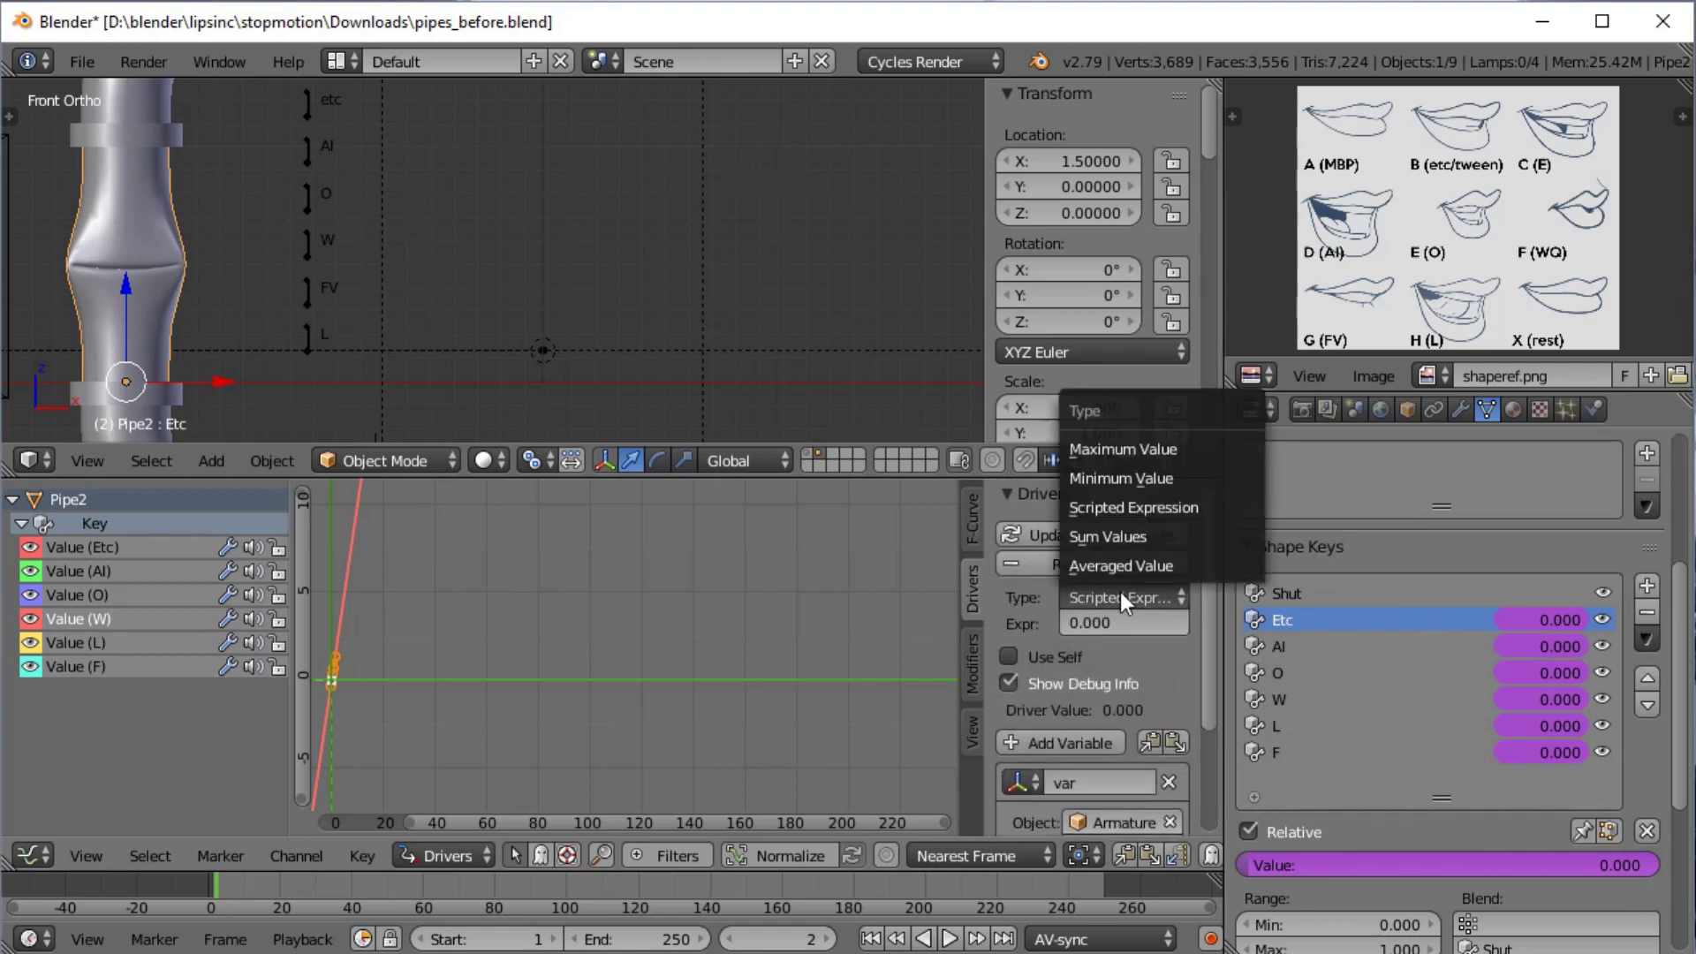
{"action": "left_click", "coordinate": [1161, 477]}
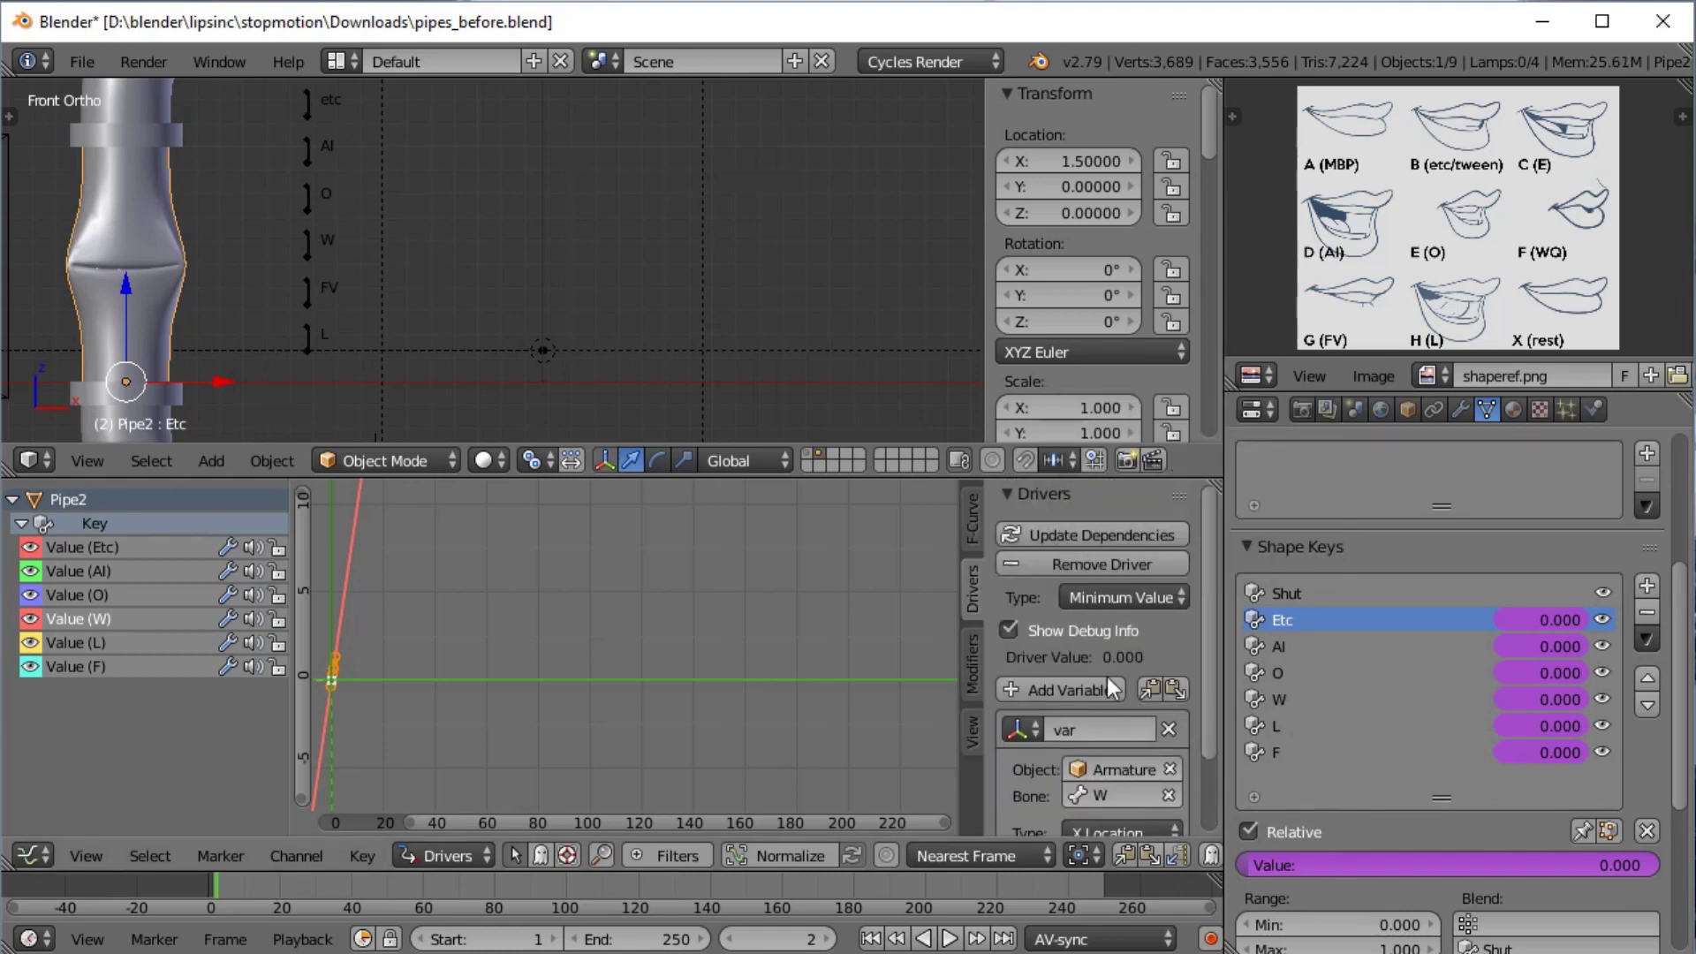
Move the O and W bones to test their shape keys, then clear all bone locations
{"action": "right_click", "coordinate": [304, 205]}
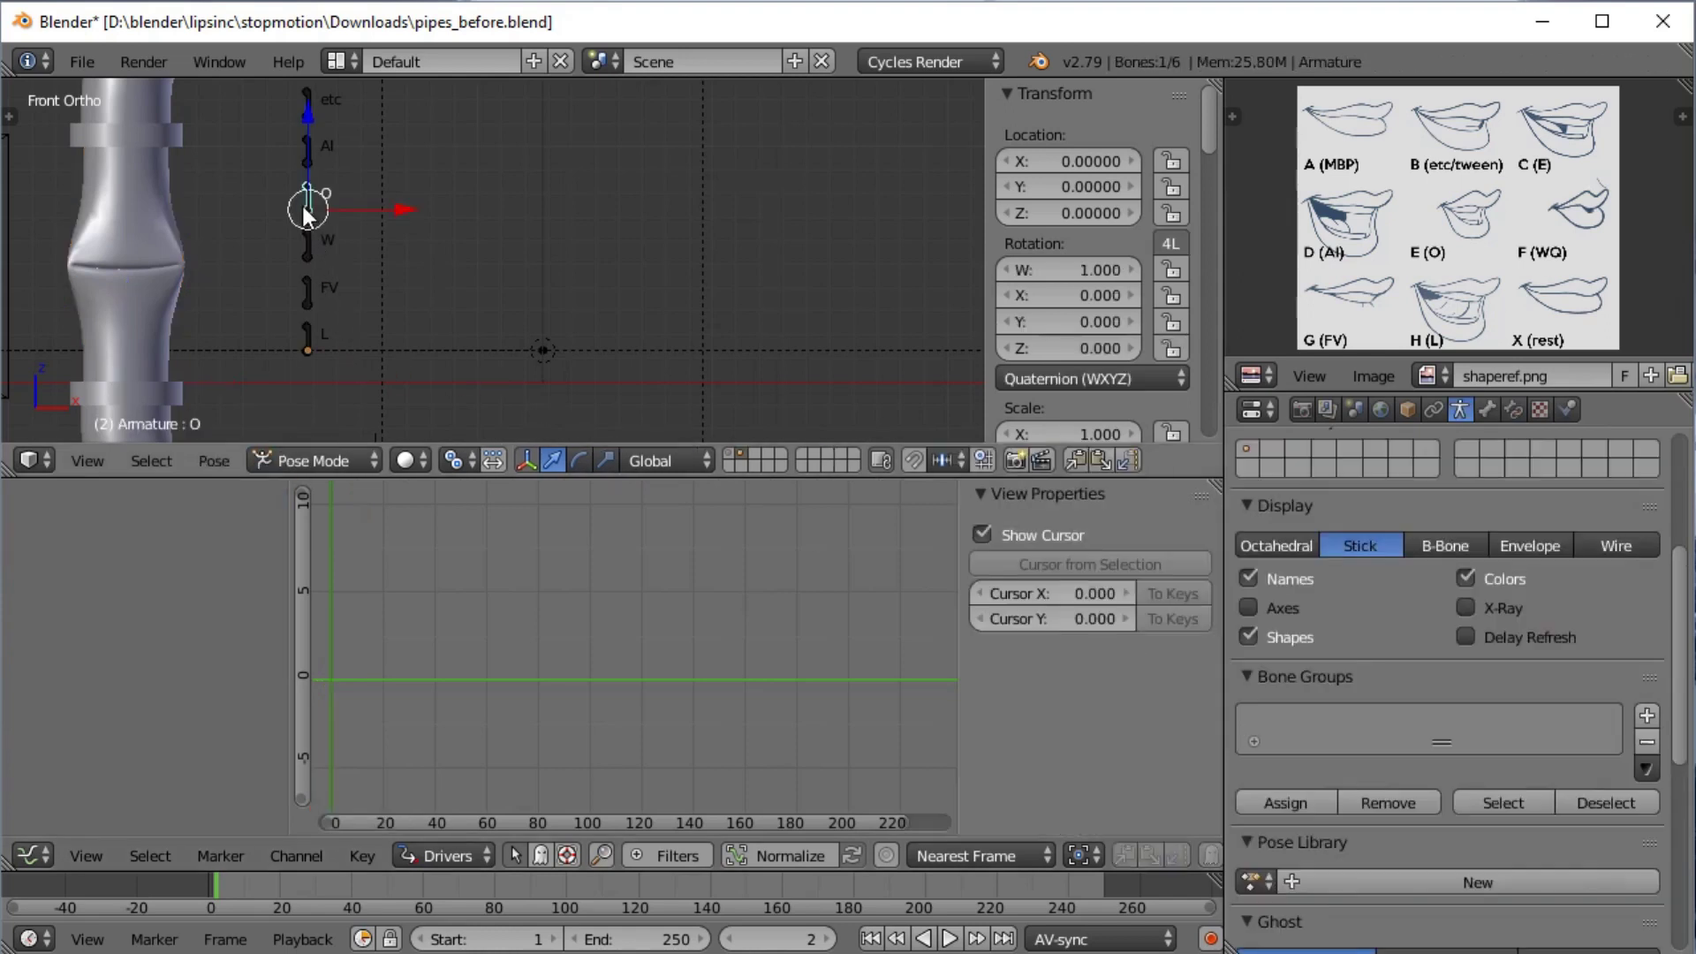
{"action": "key", "text": "g"}
{"action": "left_click", "coordinate": [376, 253]}
{"action": "right_click", "coordinate": [316, 239]}
{"action": "key", "text": "g"}
{"action": "left_click", "coordinate": [445, 288]}
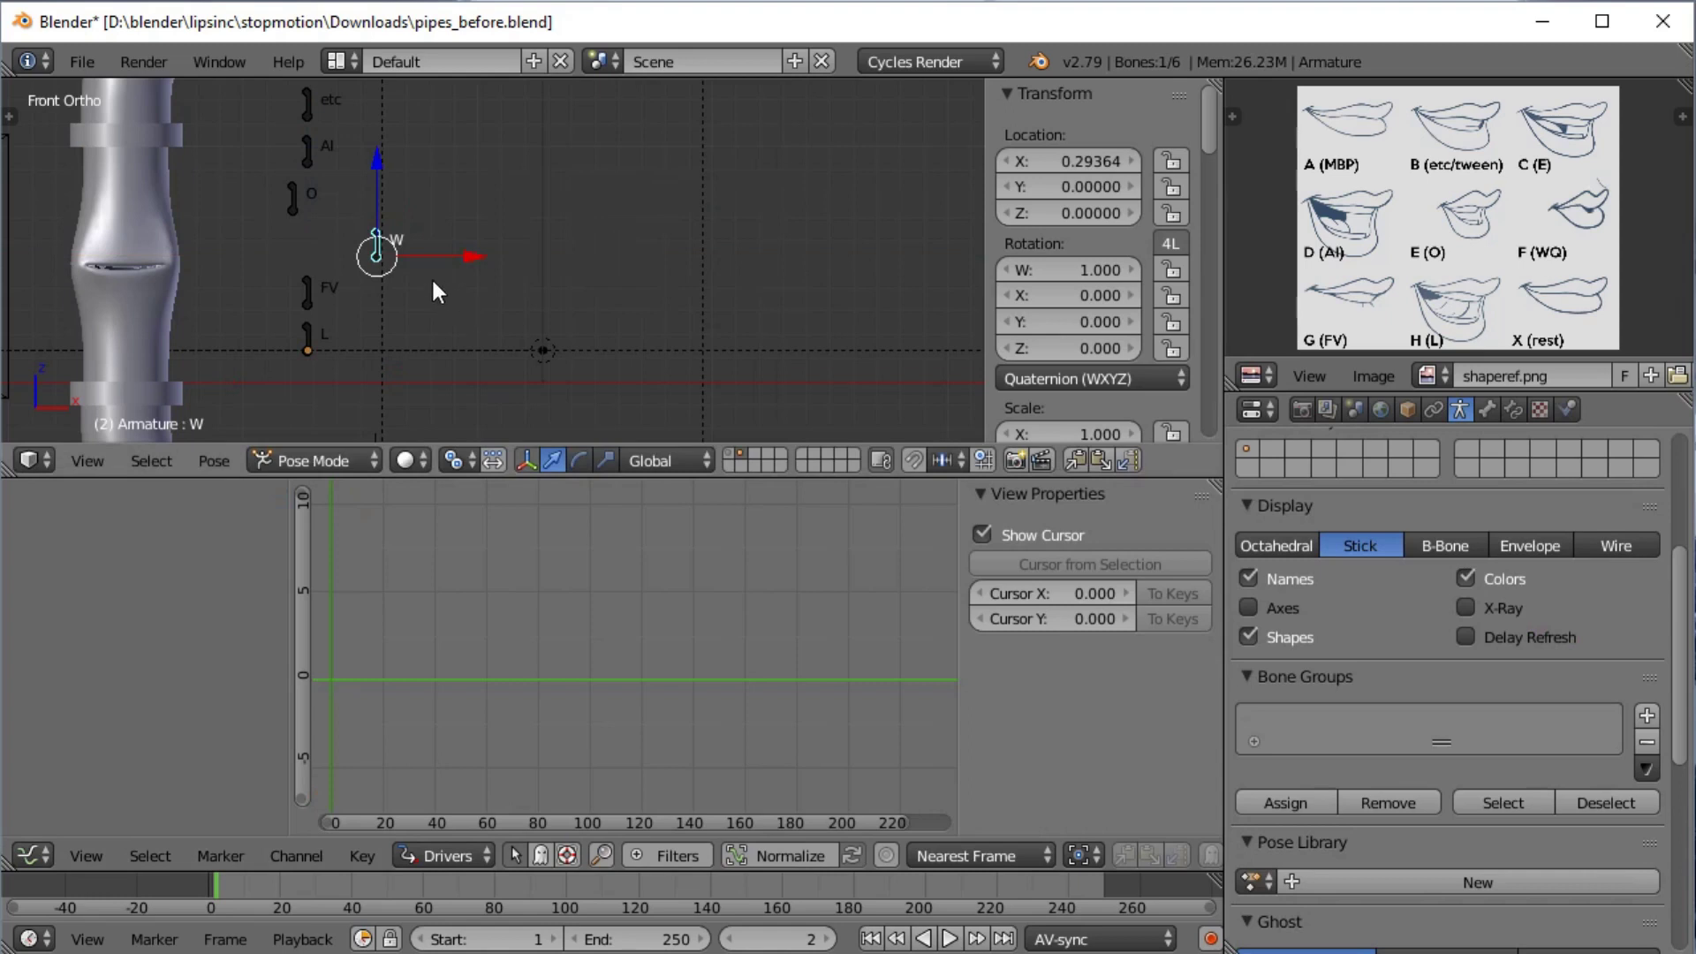
{"action": "key", "text": "a"}
{"action": "key", "text": "a"}
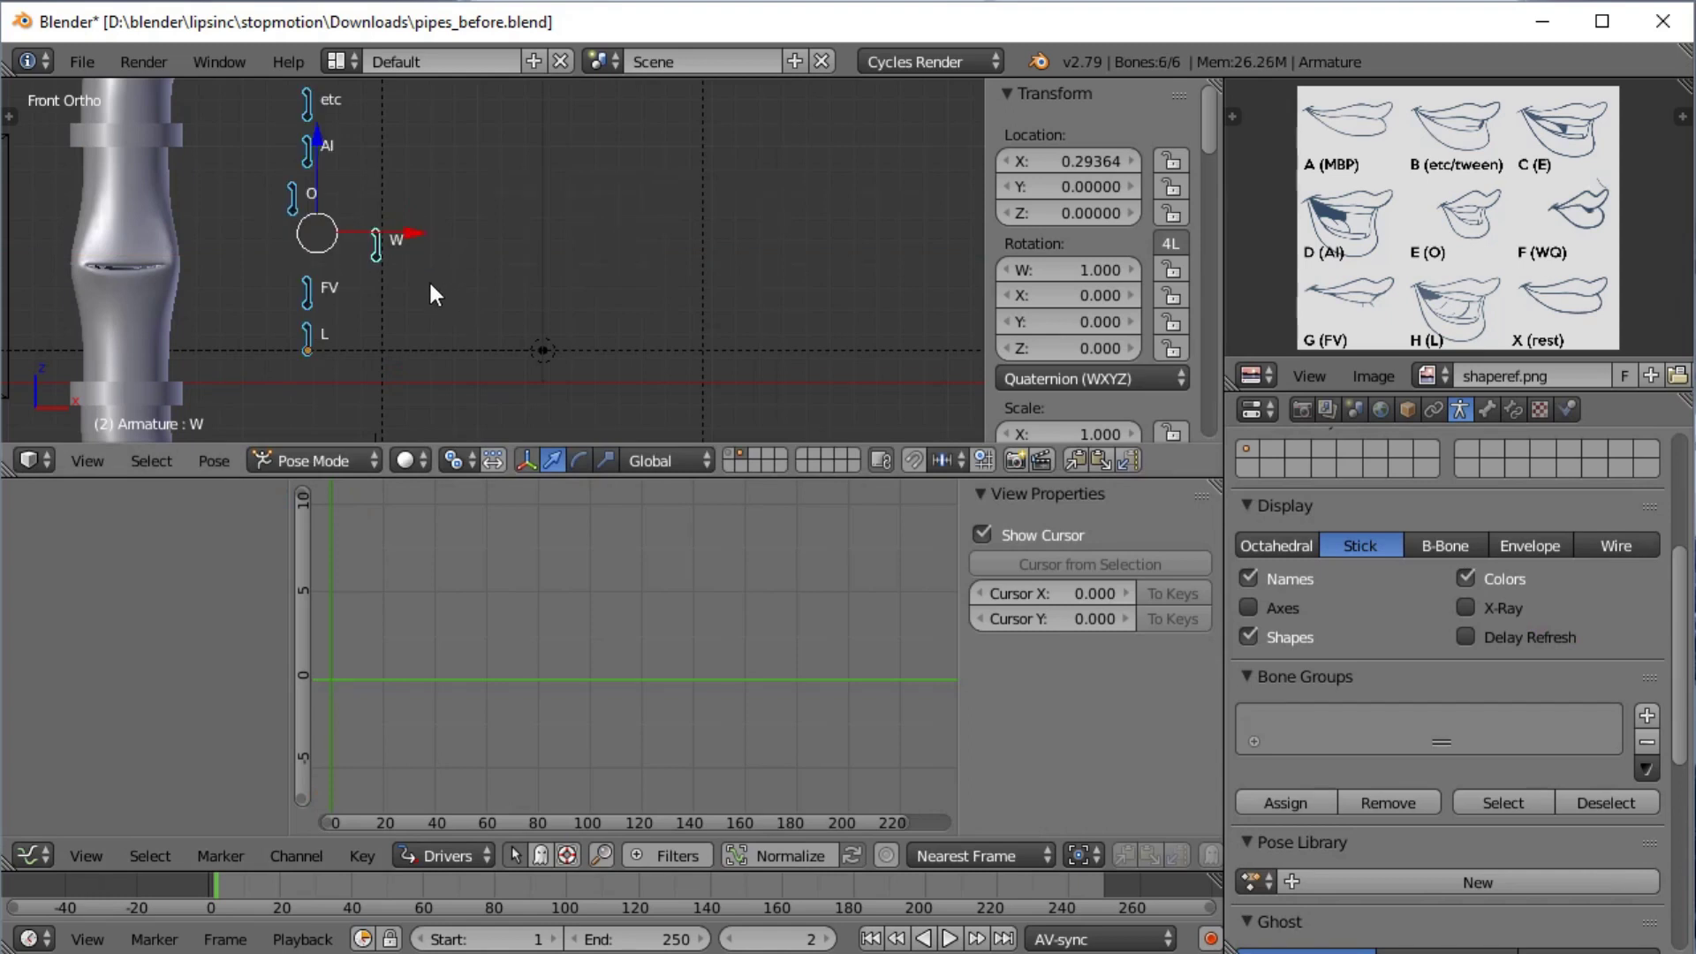
{"action": "key", "text": "alt+g"}
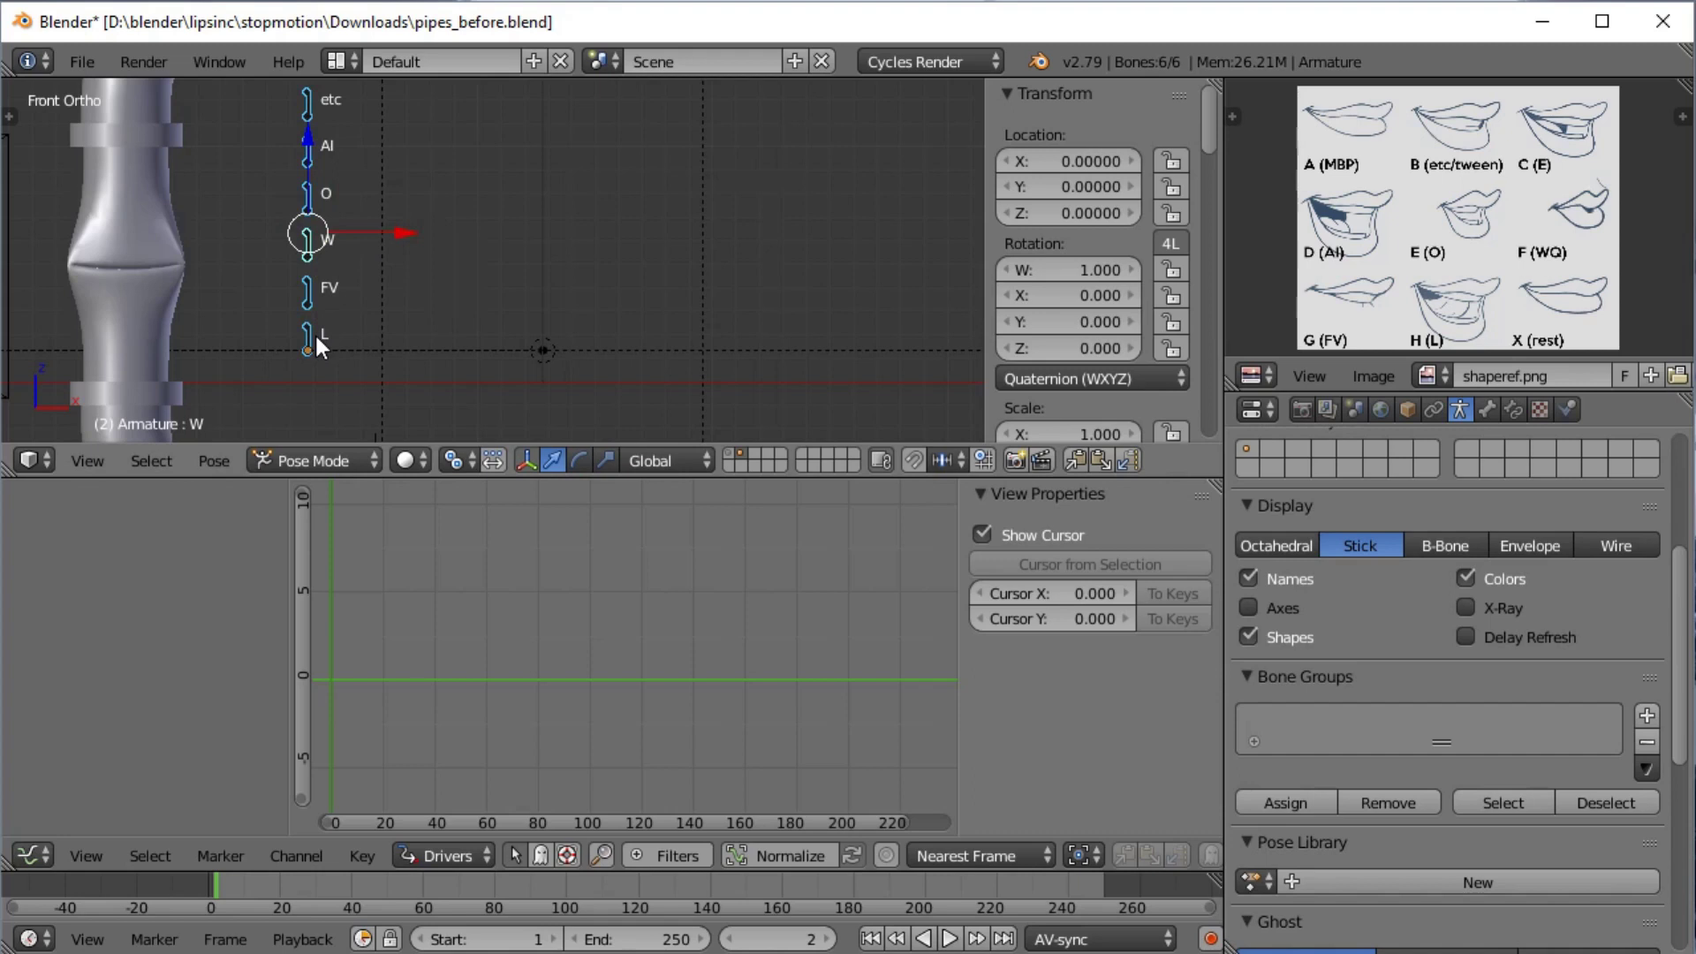
Select the etc, AI, O, W and L bones one by one and by box, then deselect all
{"action": "left_click", "coordinate": [307, 99]}
{"action": "left_click", "coordinate": [307, 149]}
{"action": "left_click", "coordinate": [308, 194]}
{"action": "left_click", "coordinate": [307, 243]}
{"action": "left_click", "coordinate": [309, 300]}
{"action": "left_click", "coordinate": [311, 344]}
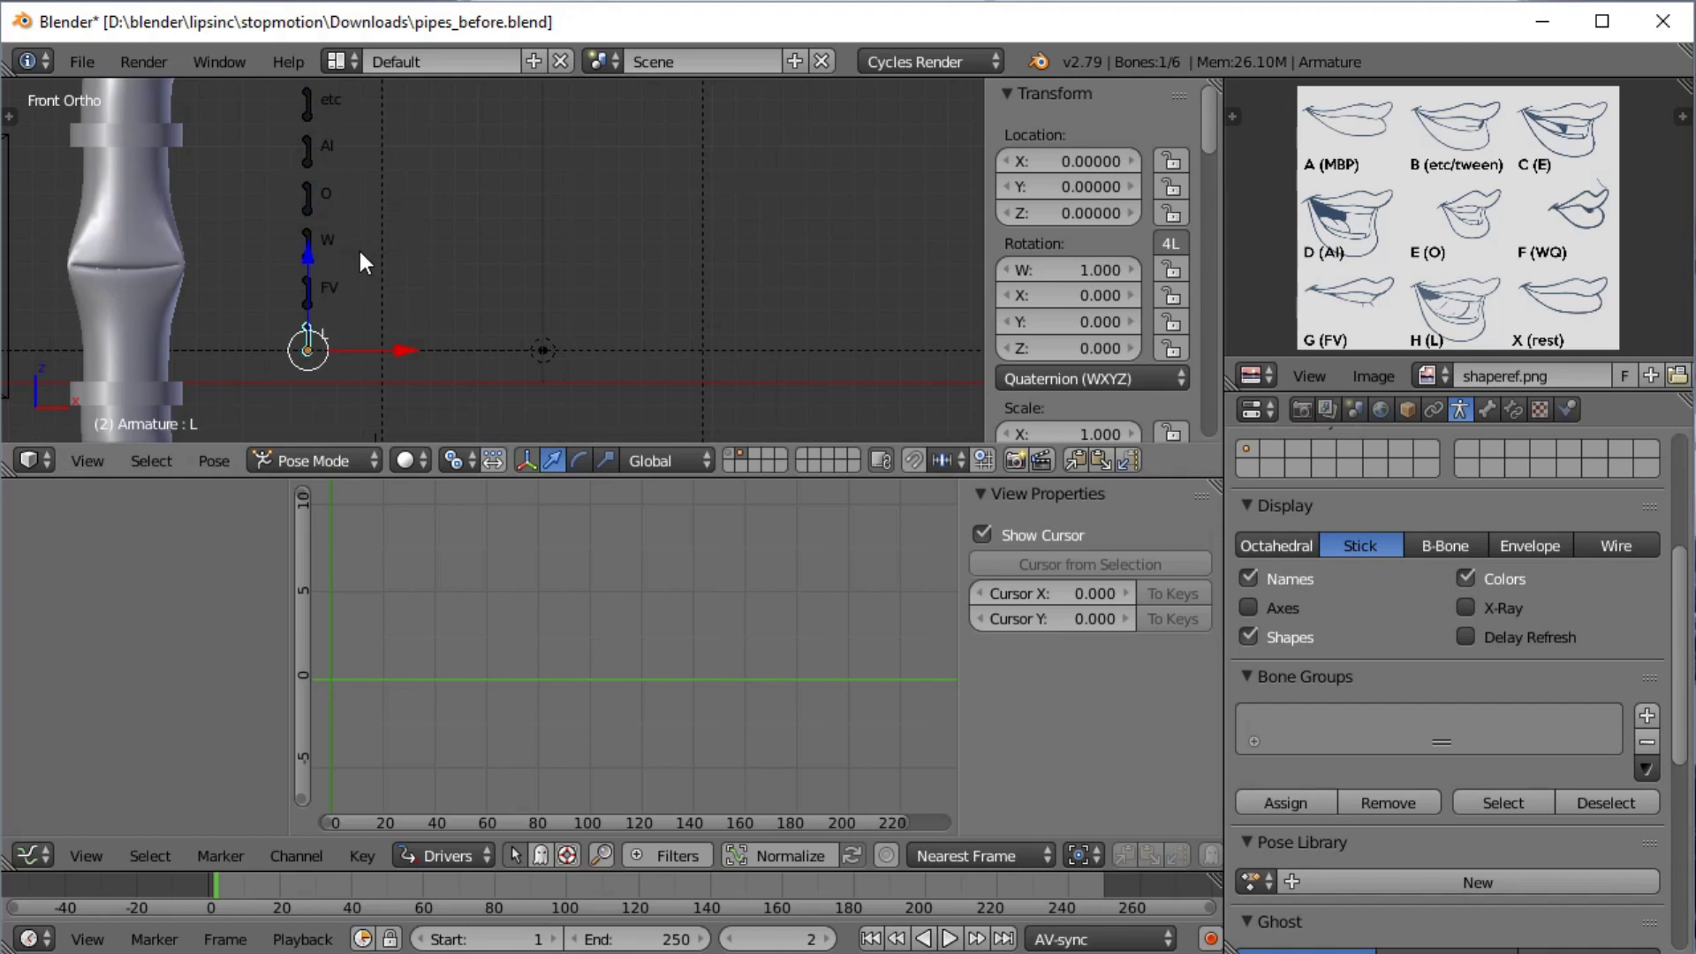
{"action": "mouse_move", "coordinate": [325, 335]}
{"action": "left_mouse_down"}
{"action": "mouse_move", "coordinate": [299, 151]}
{"action": "mouse_move", "coordinate": [316, 194]}
{"action": "left_mouse_up"}
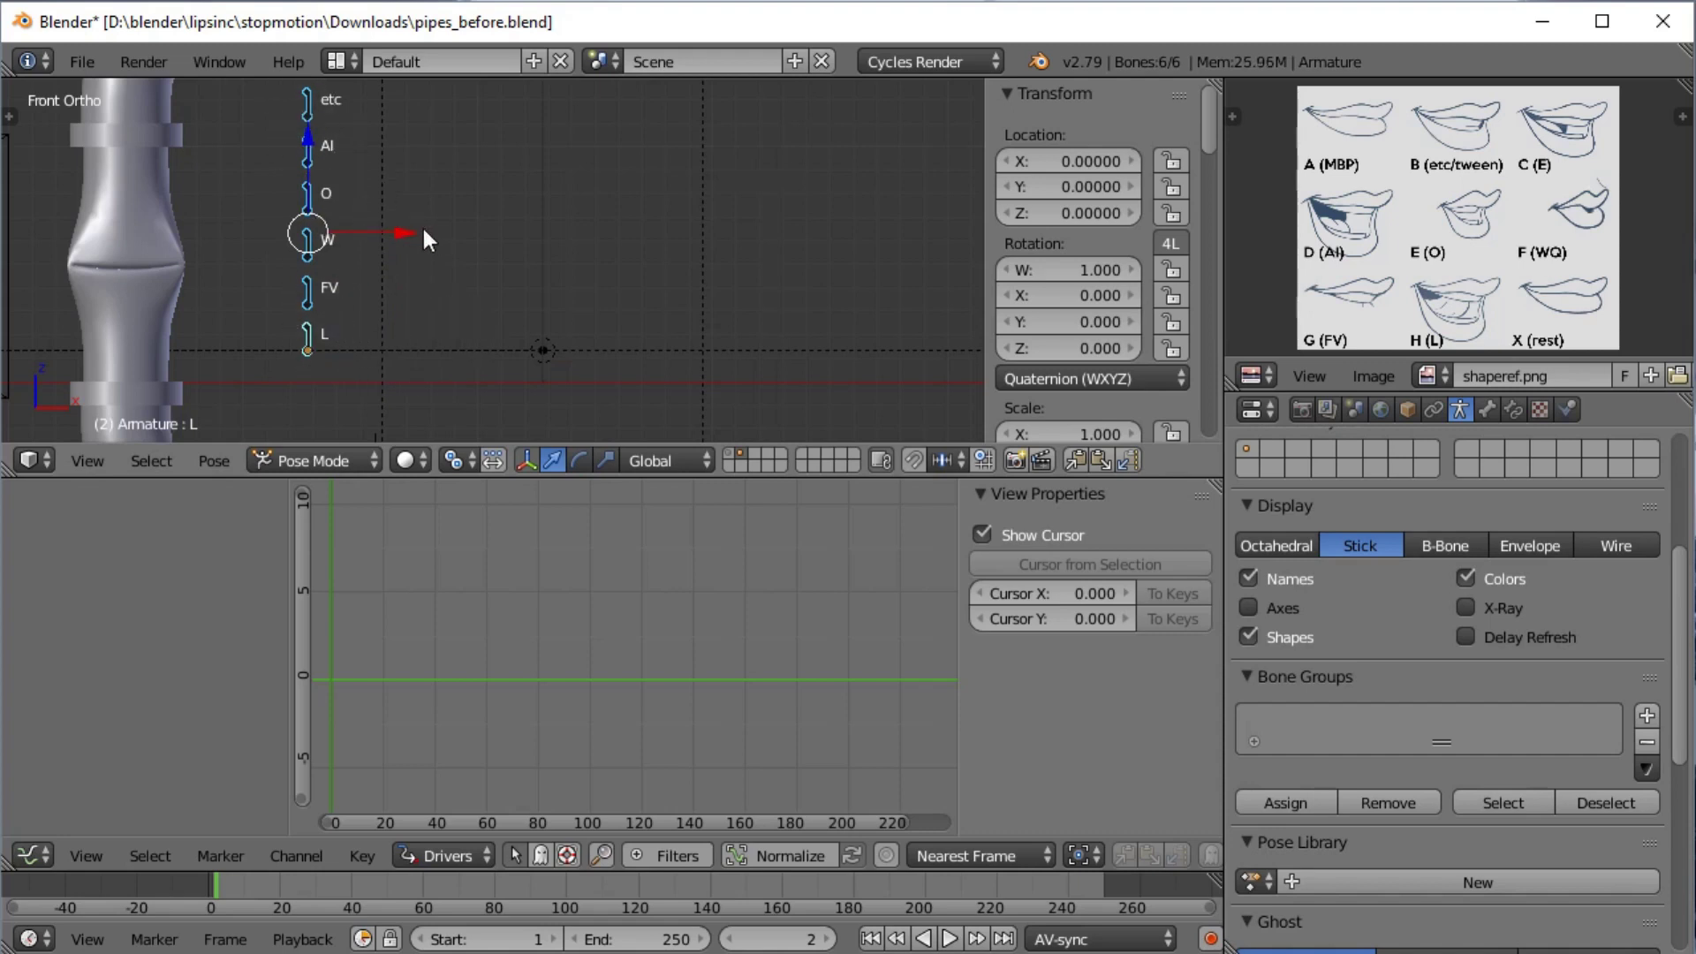
{"action": "key", "text": "a"}
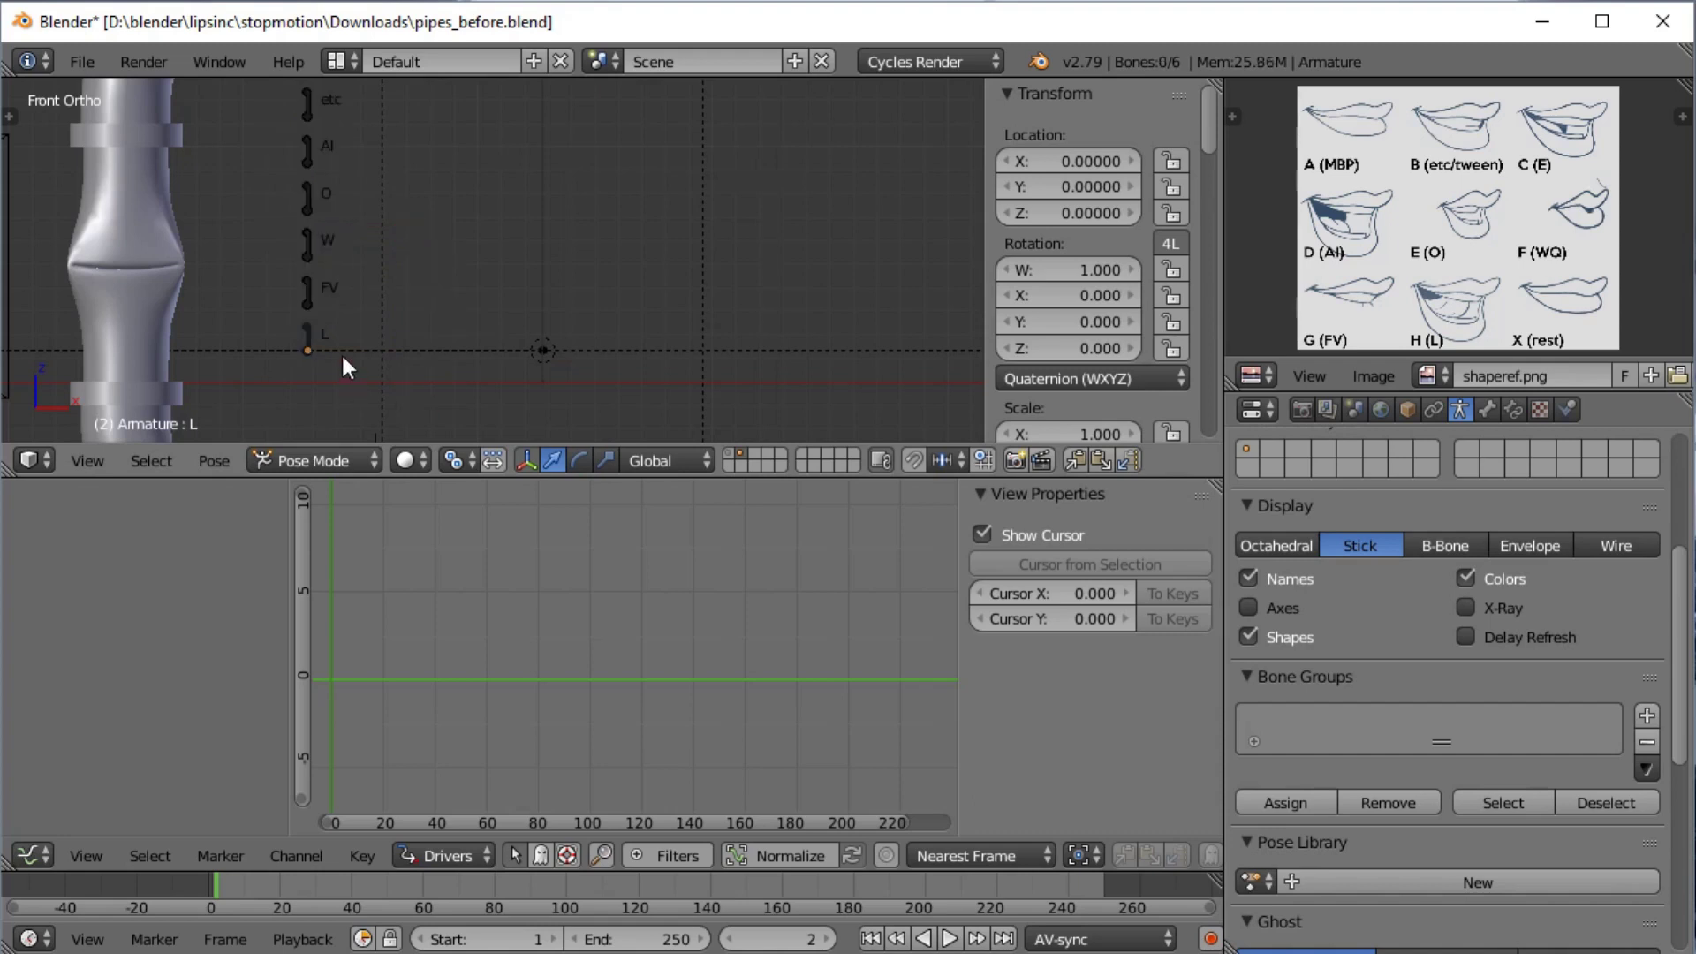
Select the W and FV bones, then make Pipe2 the active object again
{"action": "right_click", "coordinate": [317, 260]}
{"action": "right_click", "coordinate": [311, 288]}
{"action": "right_click", "coordinate": [177, 264]}
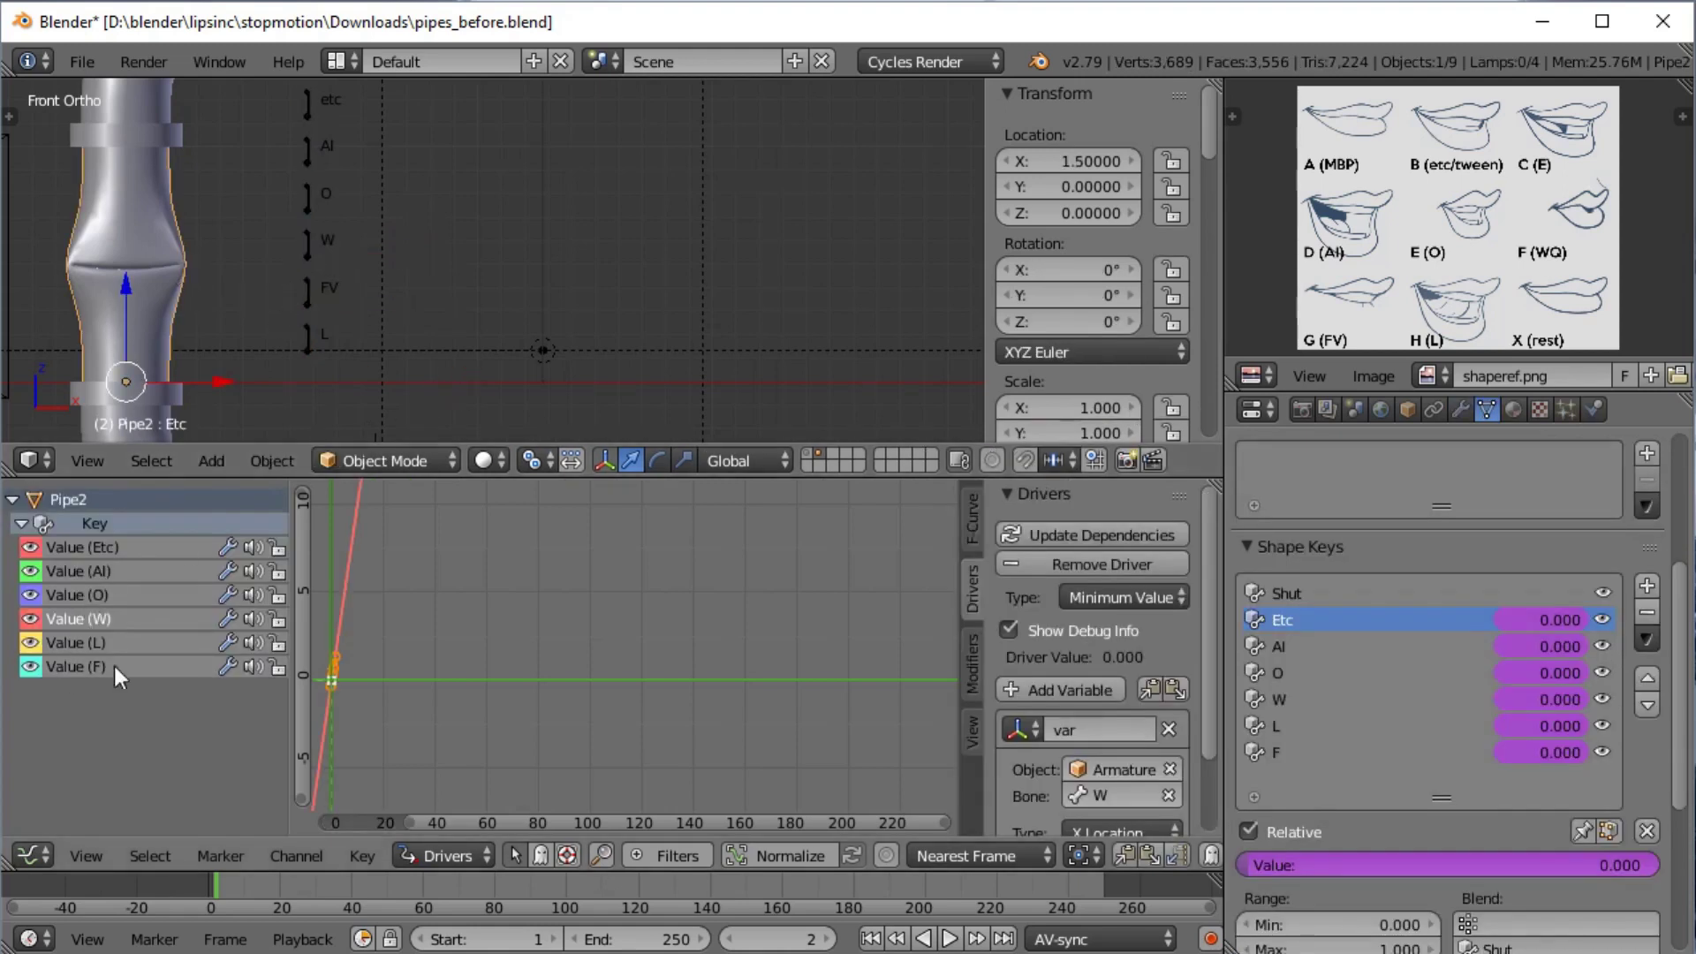
Set the Value (L) driver to read the Armature's L bone as a Minimum Value driver
{"action": "left_click", "coordinate": [133, 643]}
{"action": "scroll", "coordinate": [1141, 756], "scroll_direction": "down", "scroll_amount": 5}
{"action": "left_click", "coordinate": [1117, 706]}
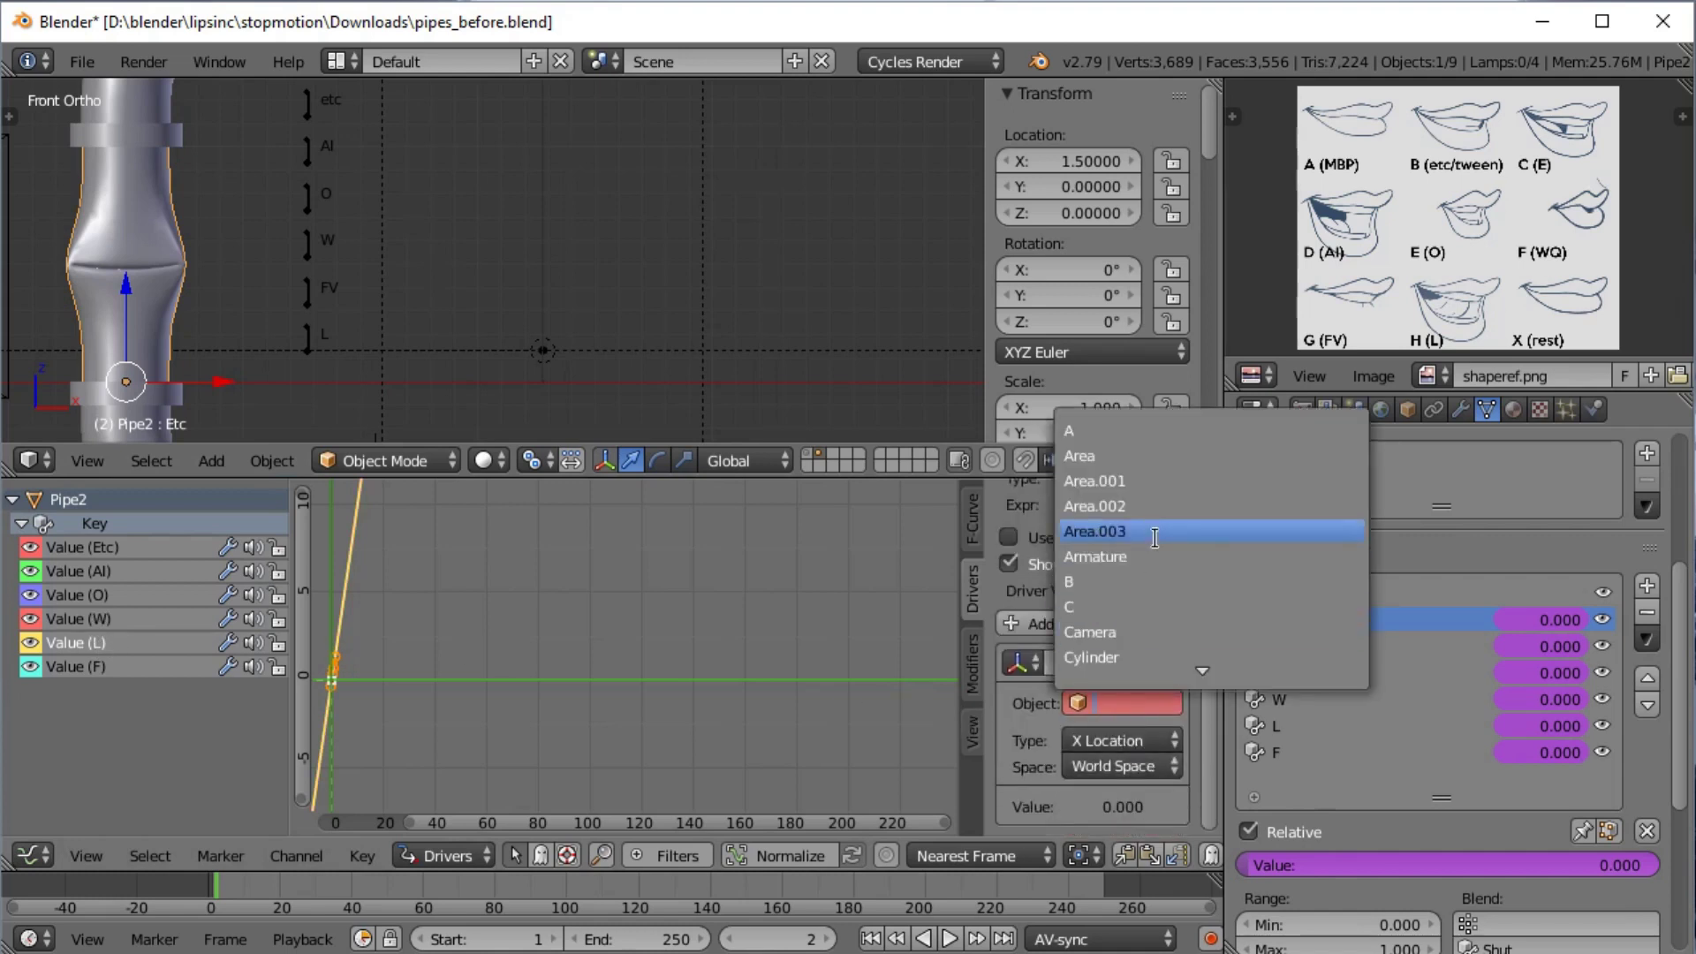
{"action": "left_click", "coordinate": [1104, 535]}
{"action": "left_click", "coordinate": [1126, 726]}
{"action": "left_click", "coordinate": [1120, 540]}
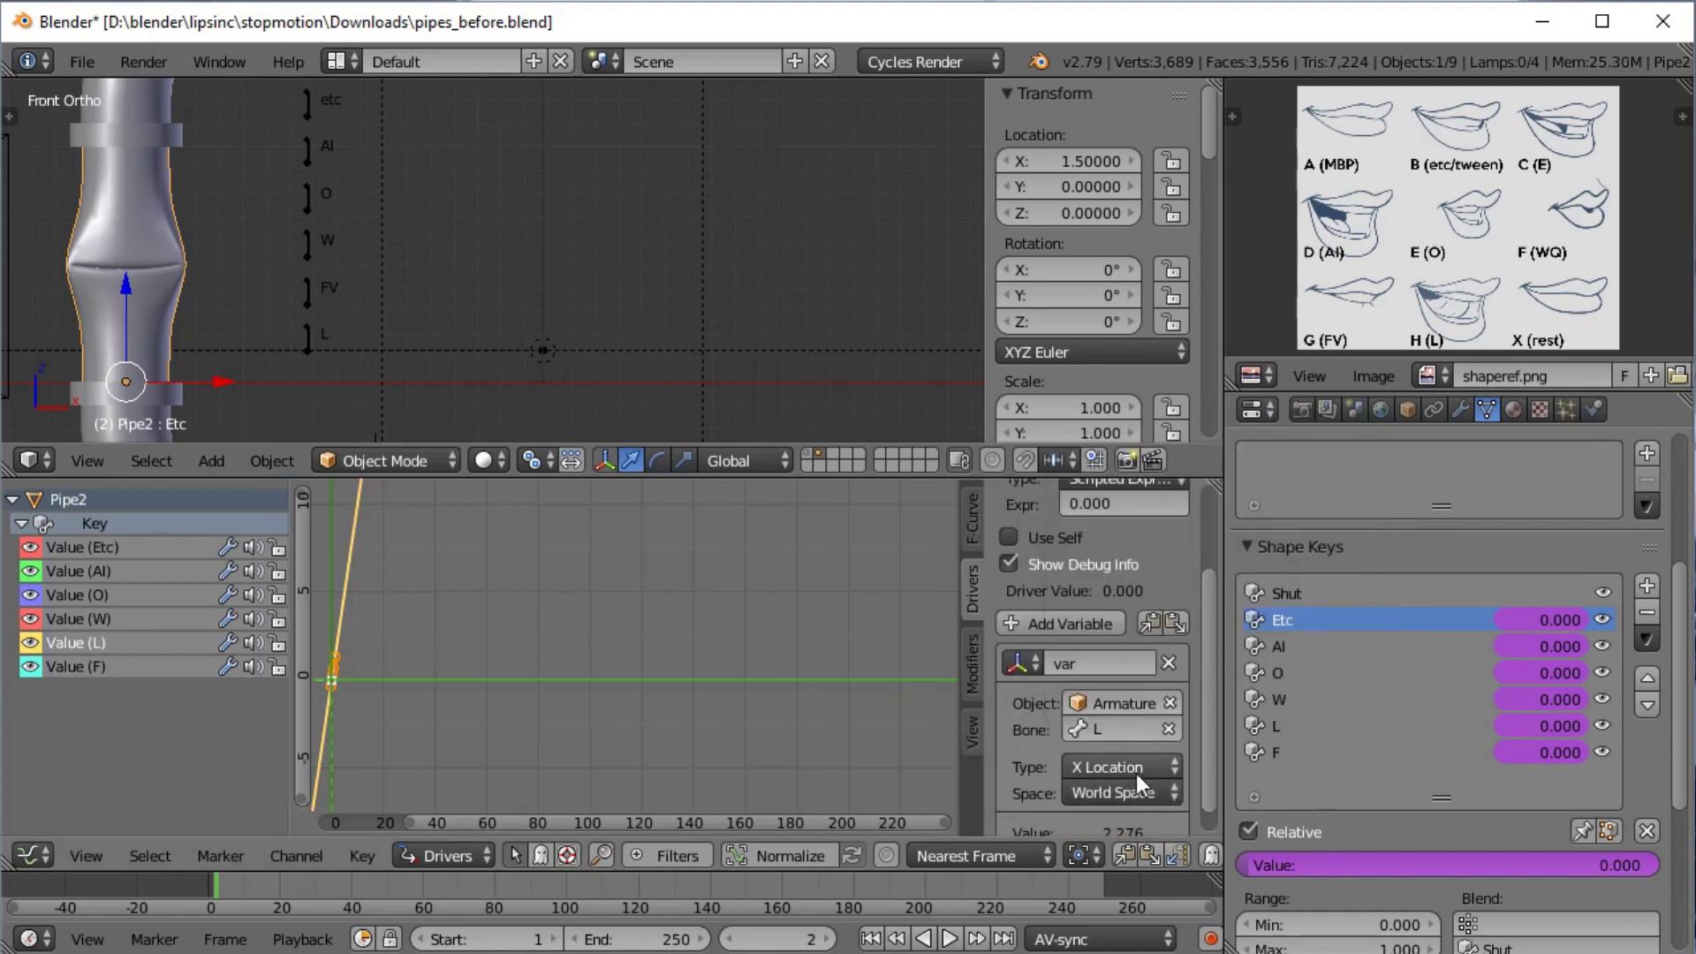
{"action": "scroll", "coordinate": [1140, 750], "scroll_direction": "up", "scroll_amount": 3}
{"action": "left_click", "coordinate": [1120, 586]}
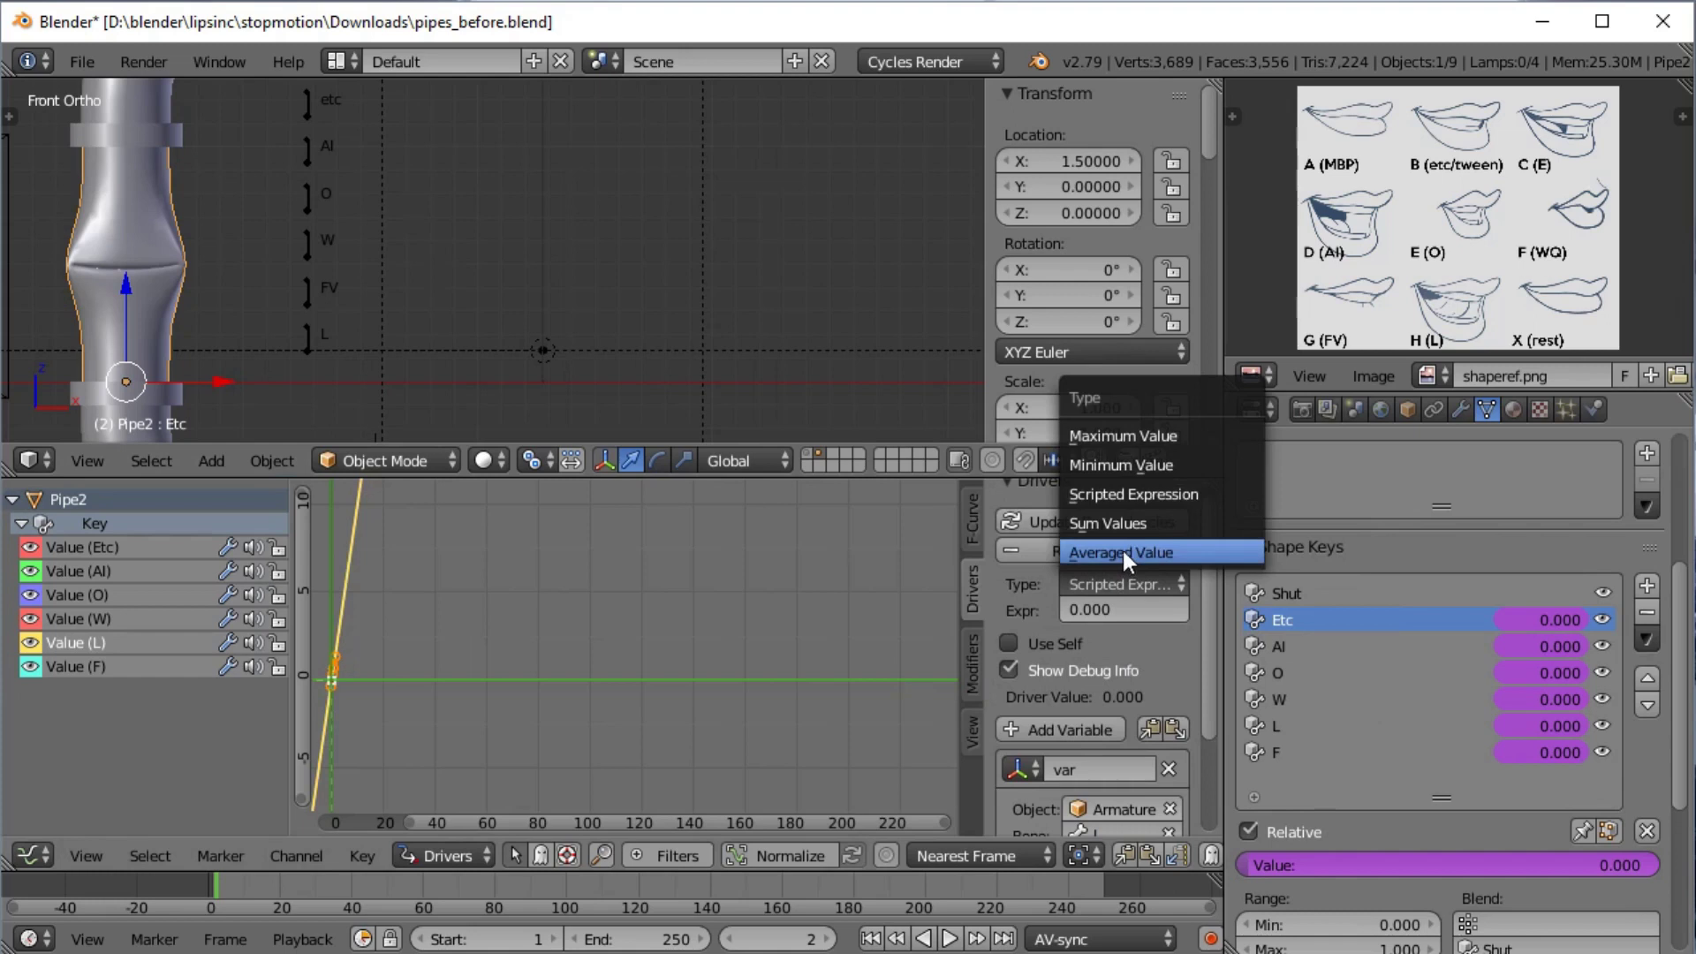
{"action": "left_click", "coordinate": [1126, 464]}
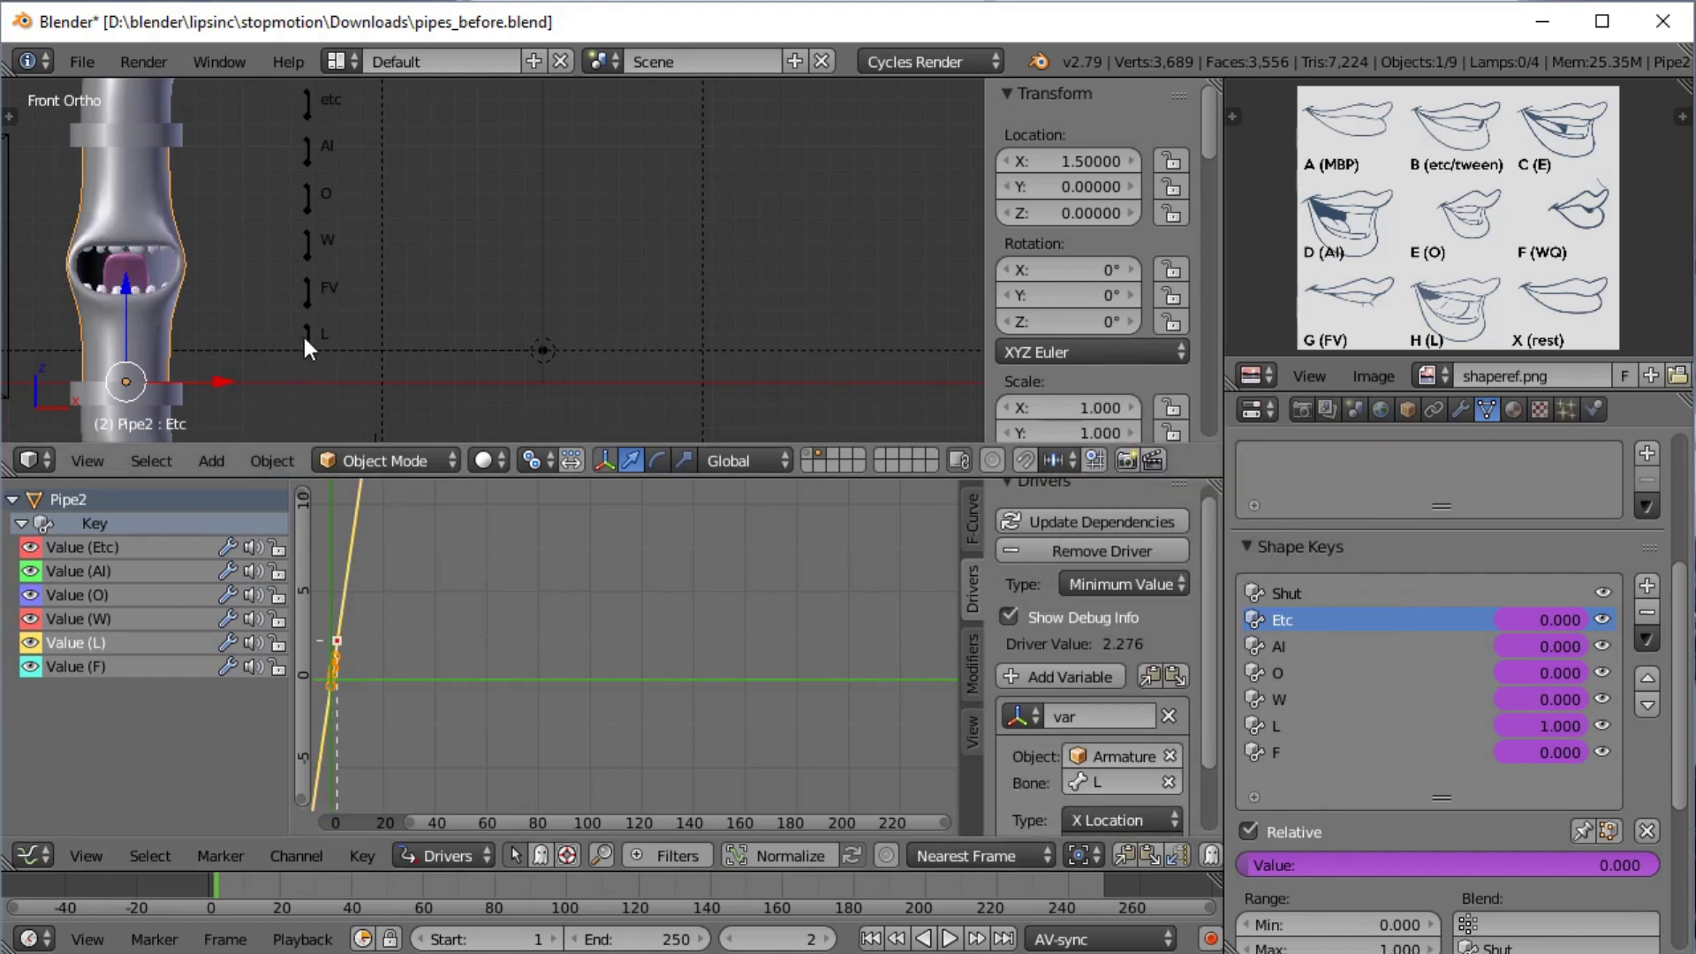
Switch the L driver variable to Local Space, testing by sliding the L bone and undoing
{"action": "scroll", "coordinate": [1126, 679], "scroll_direction": "up", "scroll_amount": 1}
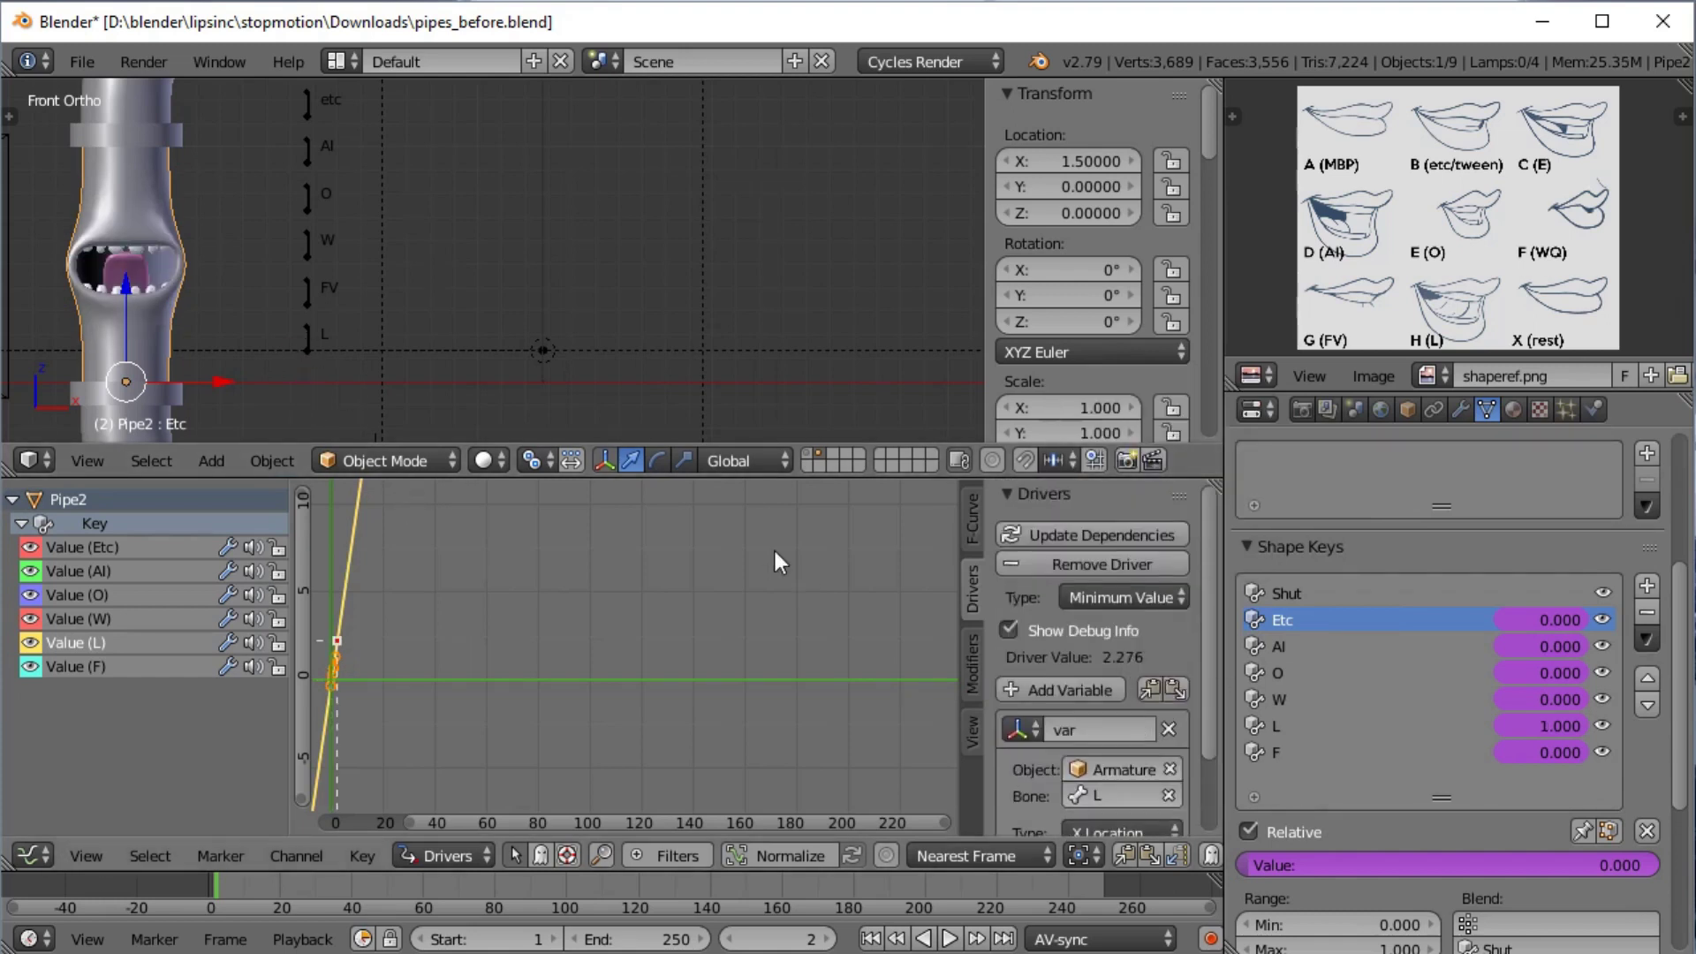
{"action": "mouse_move", "coordinate": [311, 332]}
{"action": "right_mouse_down"}
{"action": "mouse_move", "coordinate": [533, 362]}
{"action": "mouse_move", "coordinate": [332, 325]}
{"action": "right_mouse_up"}
{"action": "right_click", "coordinate": [152, 332]}
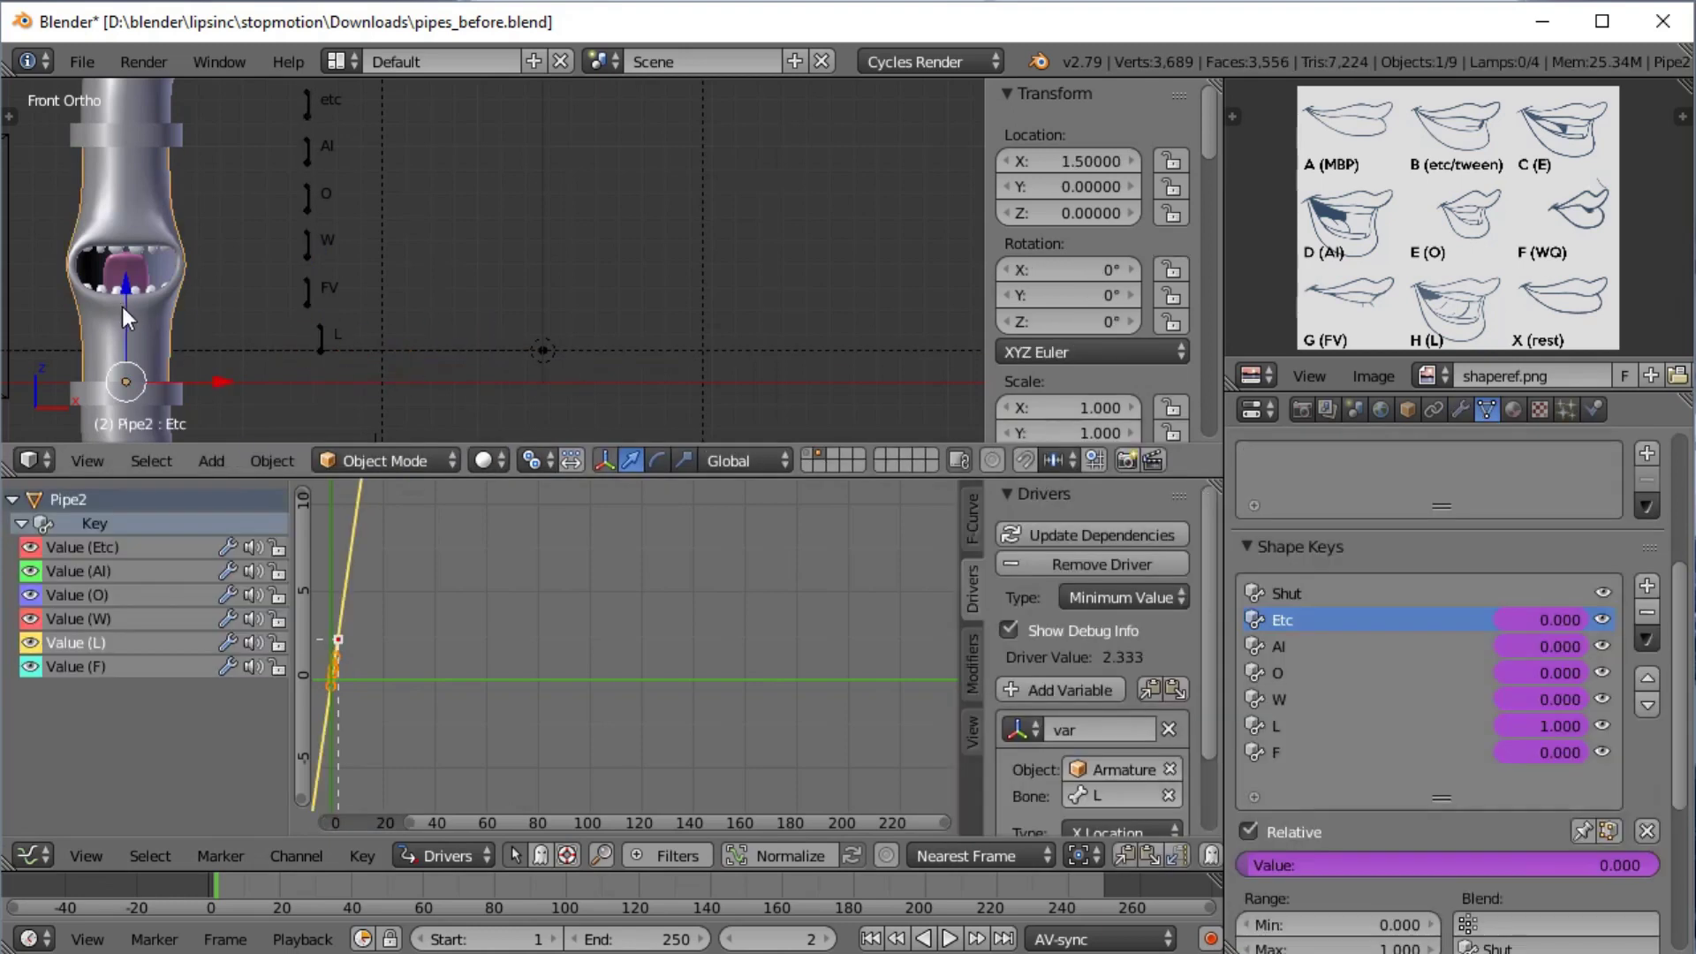
{"action": "scroll", "coordinate": [1148, 698], "scroll_direction": "down", "scroll_amount": 1}
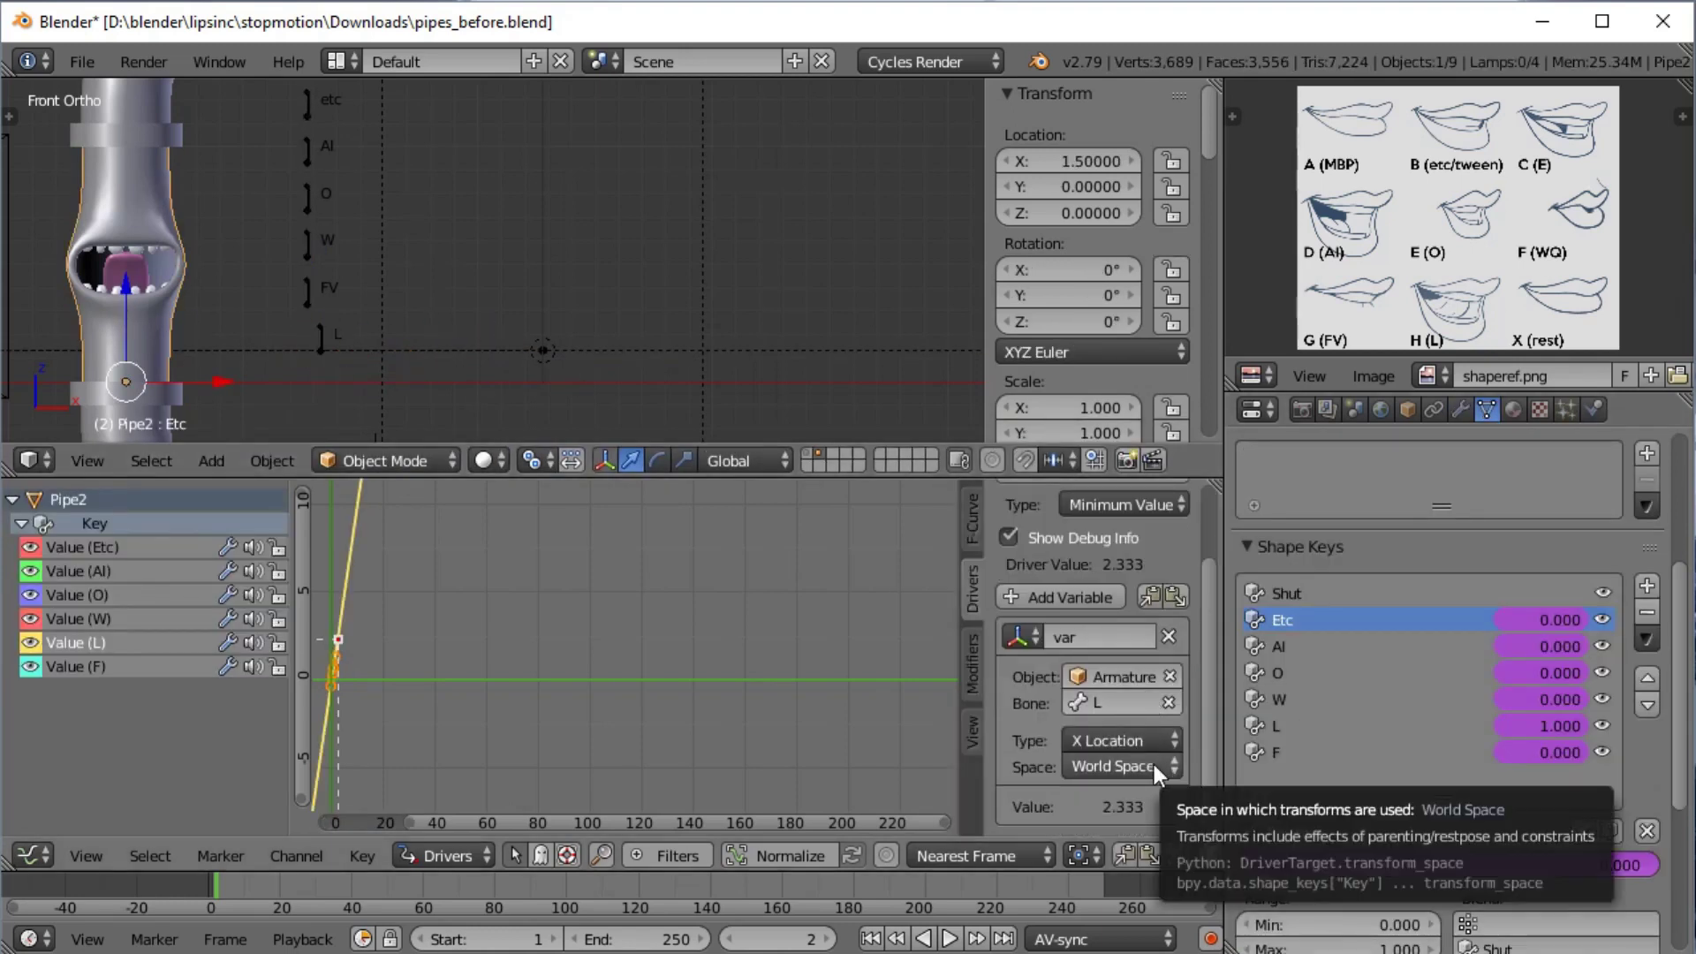
{"action": "left_click", "coordinate": [1153, 765]}
{"action": "left_click", "coordinate": [1144, 680]}
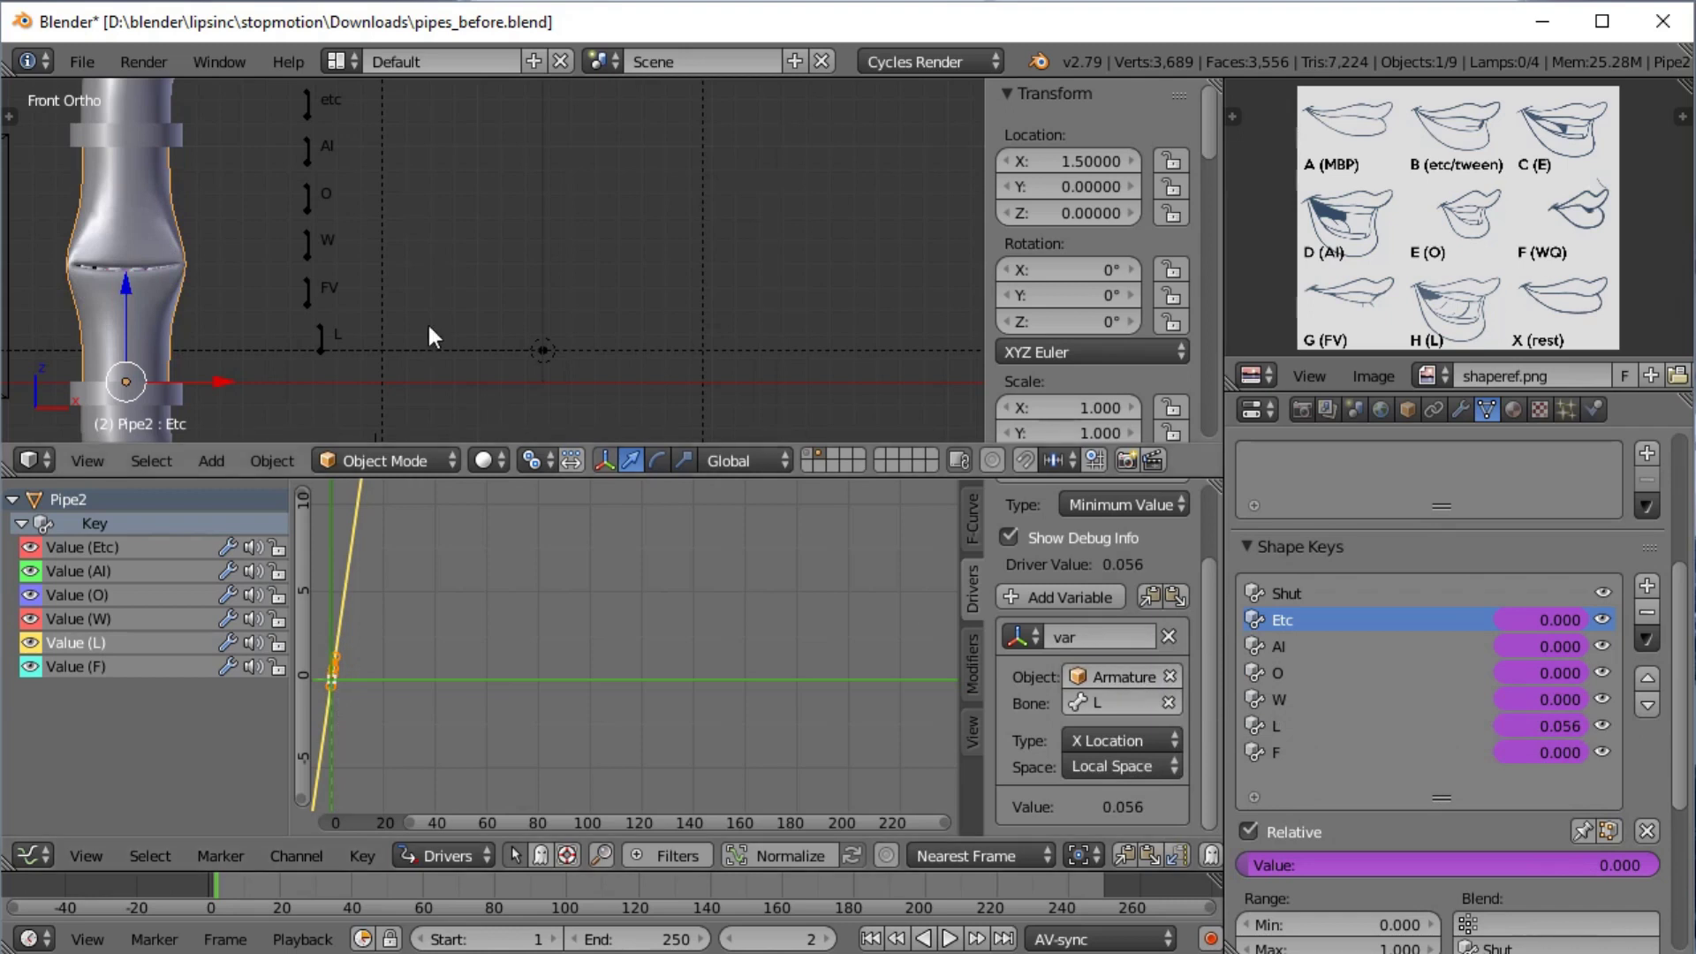
{"action": "right_click_drag", "start_coordinate": [319, 336], "coordinate": [692, 530]}
{"action": "key", "text": "ctrl+z"}
{"action": "key", "text": "ctrl+z"}
Clear the L bone's location in Pose Mode, select FV, and return to Pipe2's drivers
{"action": "key", "text": "ctrl+shift+z"}
{"action": "key", "text": "alt+g"}
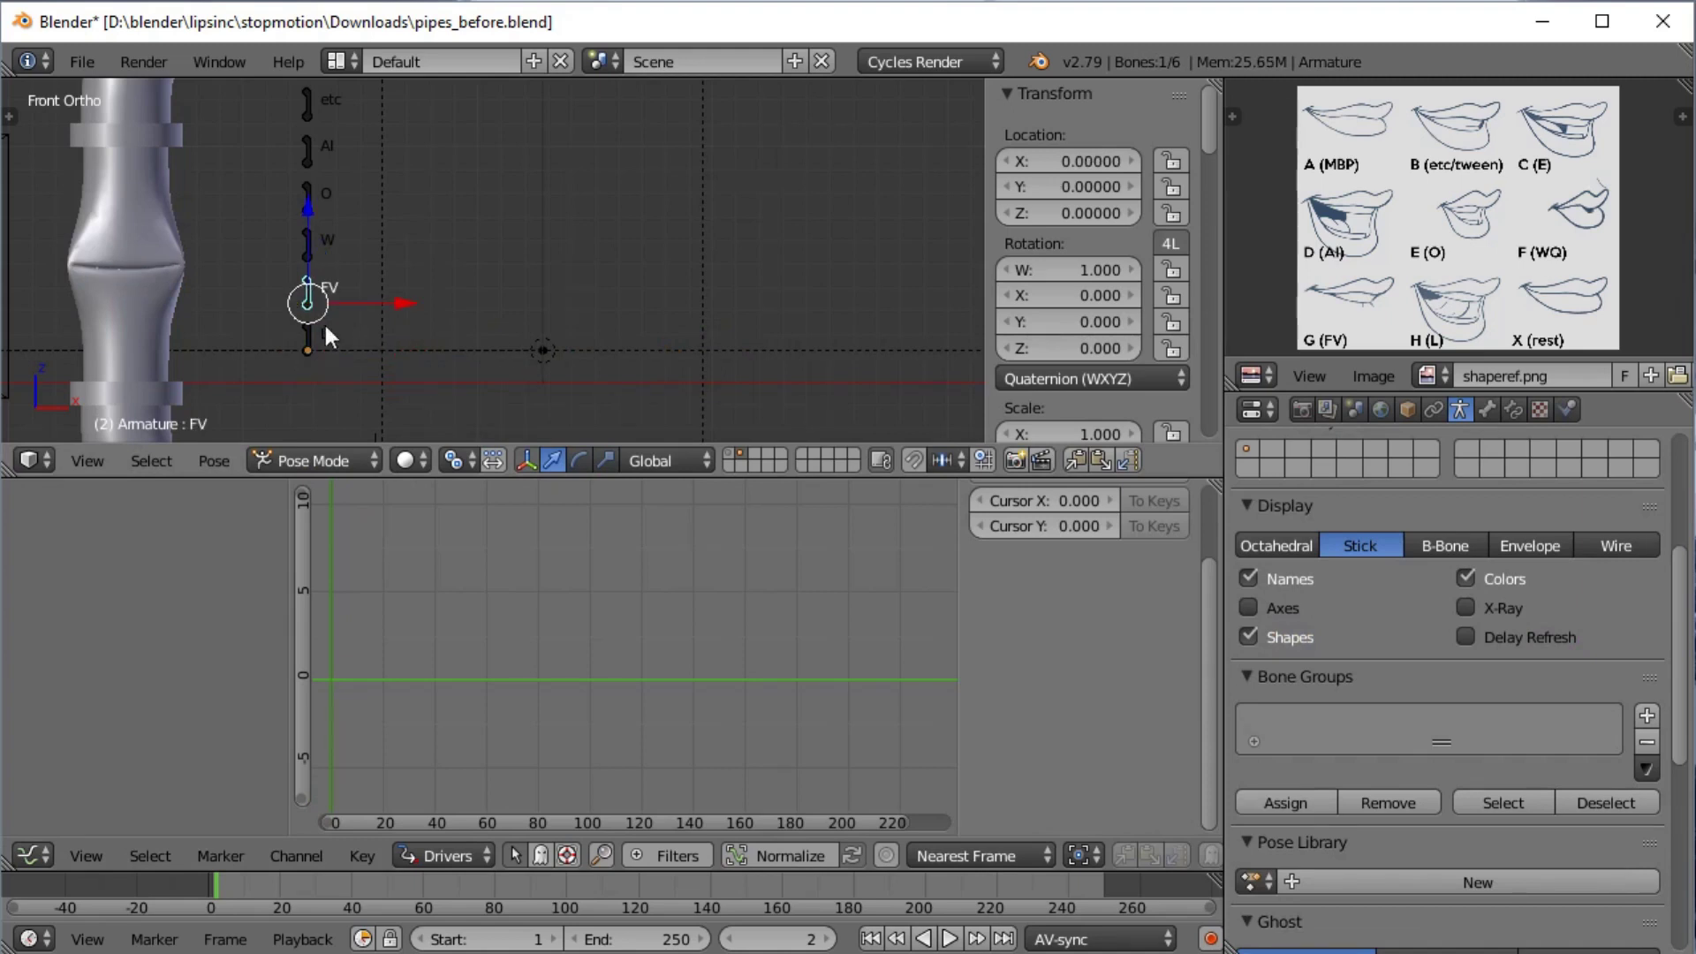
{"action": "key", "text": "ctrl+z"}
{"action": "key", "text": "ctrl+shift+z"}
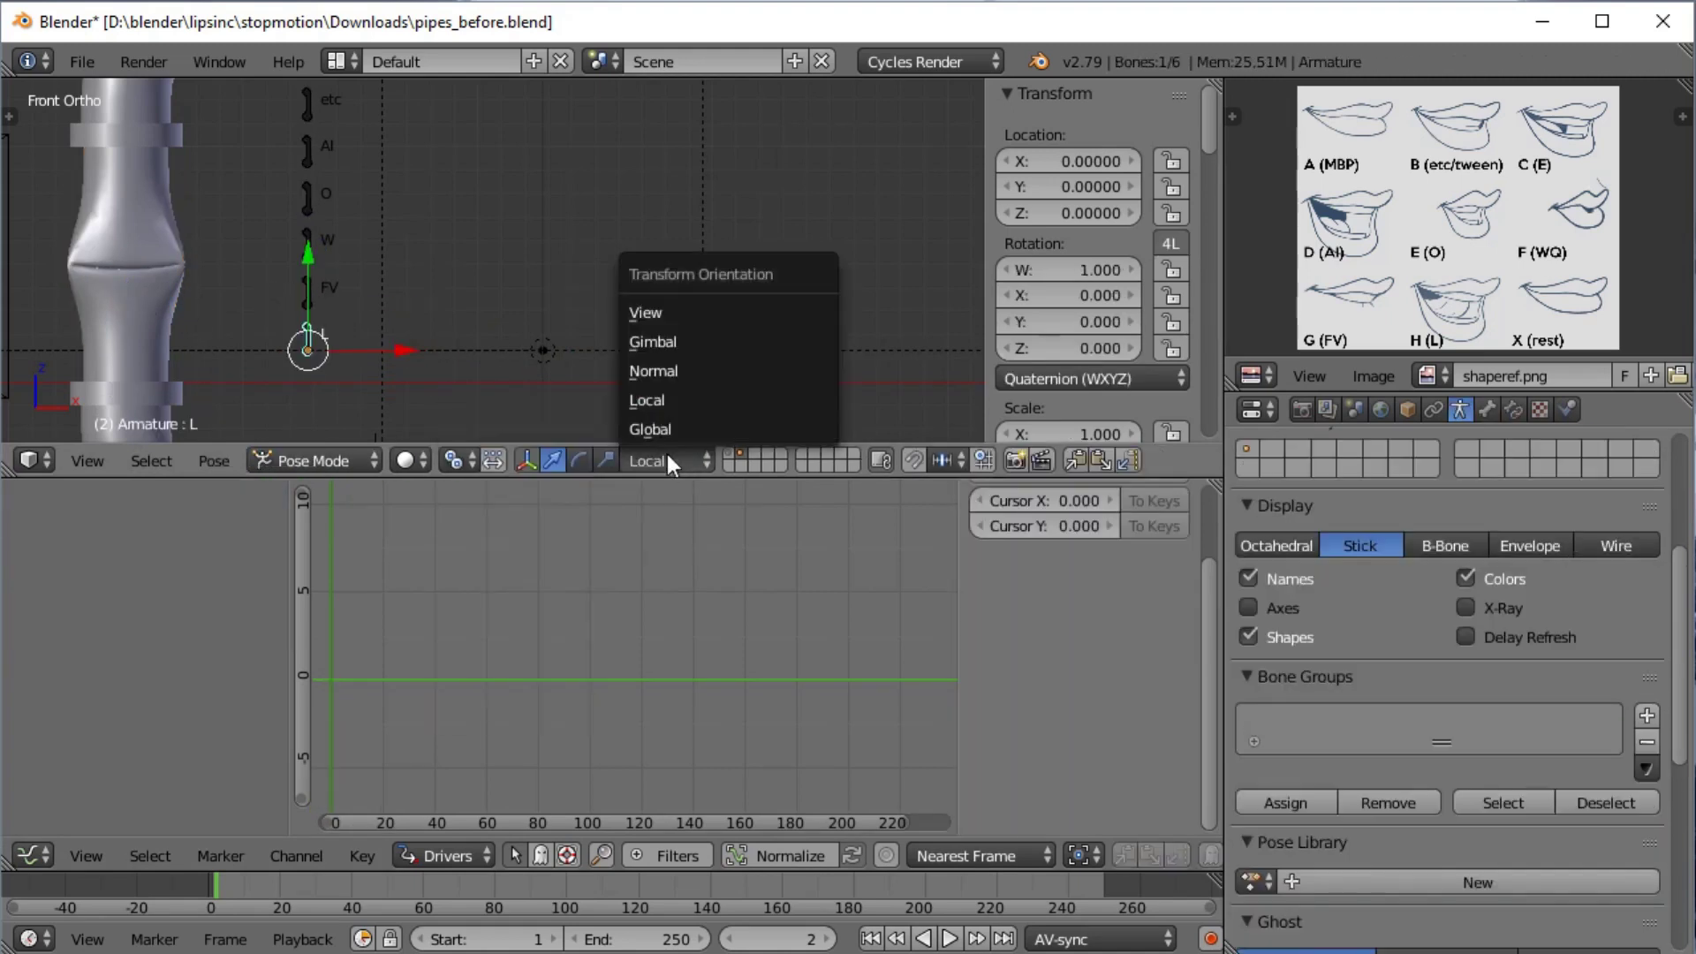
{"action": "left_click", "coordinate": [666, 455]}
{"action": "right_click", "coordinate": [307, 287]}
{"action": "key", "text": "ctrl+z"}
{"action": "key", "text": "ctrl+z"}
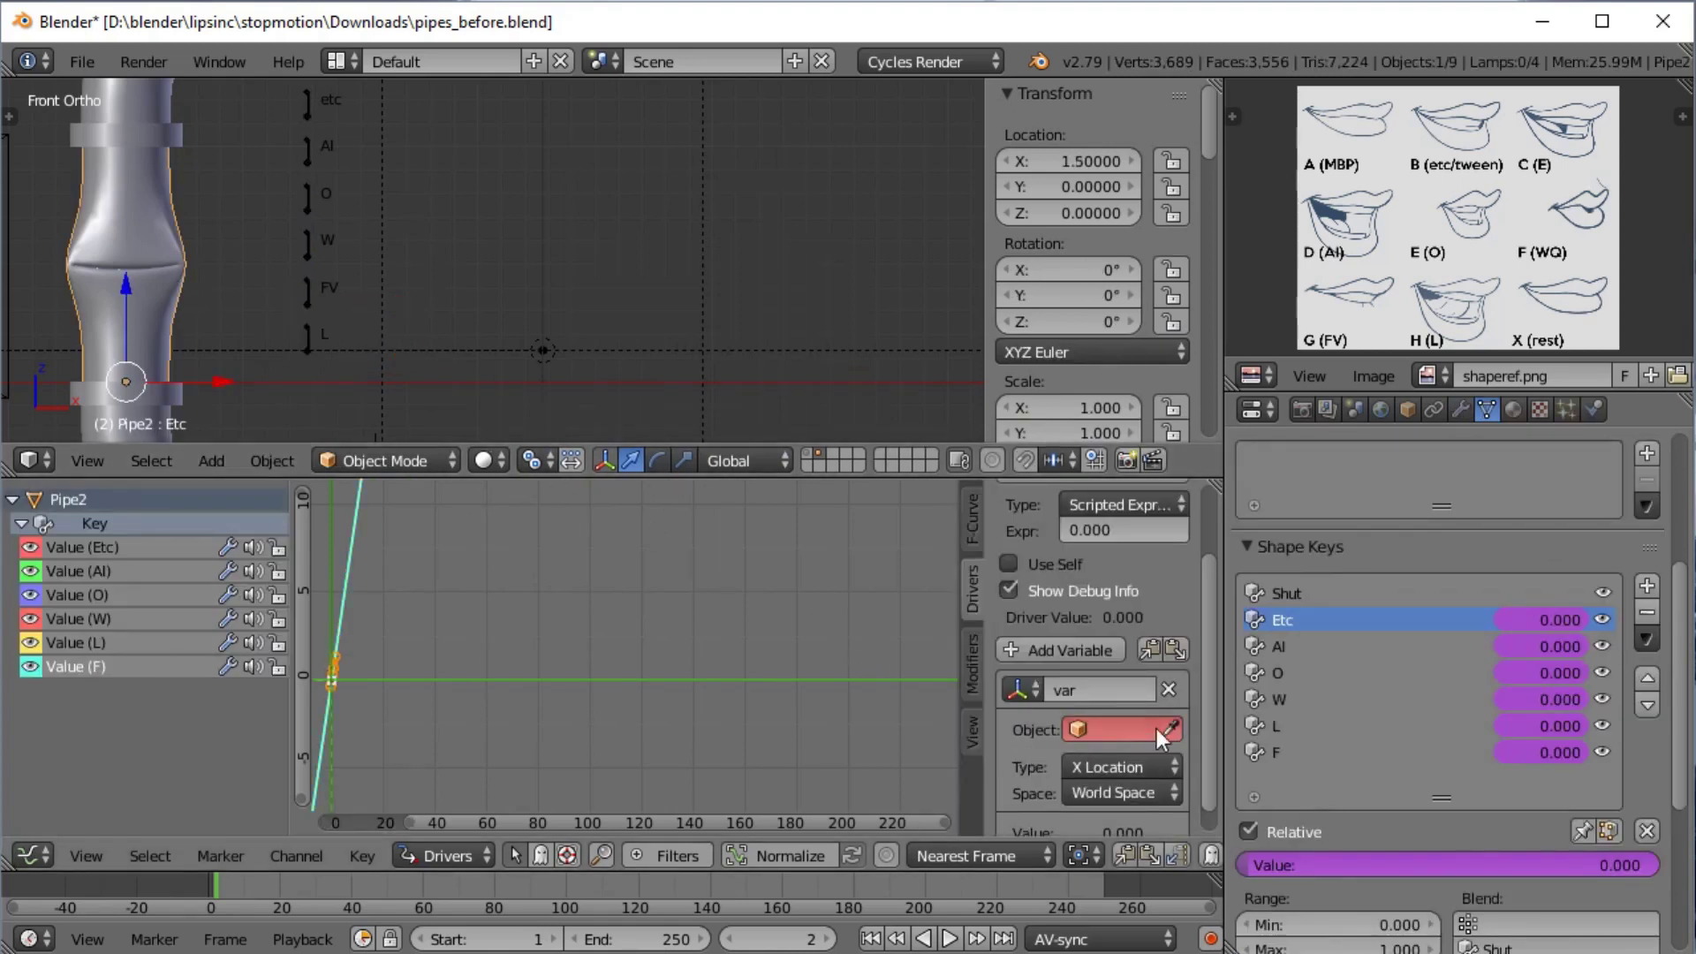
Point the Value (F) driver at the Armature's FV bone as Minimum Value, then grab FV to test
{"action": "left_click", "coordinate": [1115, 730]}
{"action": "left_click", "coordinate": [1115, 581]}
{"action": "left_click", "coordinate": [1115, 754]}
{"action": "left_click", "coordinate": [1137, 532]}
{"action": "scroll", "coordinate": [1111, 576], "scroll_direction": "down", "scroll_amount": 2}
{"action": "left_click", "coordinate": [1140, 740]}
{"action": "left_click", "coordinate": [1127, 735]}
{"action": "left_click", "coordinate": [1121, 765]}
{"action": "left_click", "coordinate": [1116, 704]}
{"action": "scroll", "coordinate": [1122, 623], "scroll_direction": "up", "scroll_amount": 2}
{"action": "left_click", "coordinate": [1122, 597]}
{"action": "left_click", "coordinate": [1127, 477]}
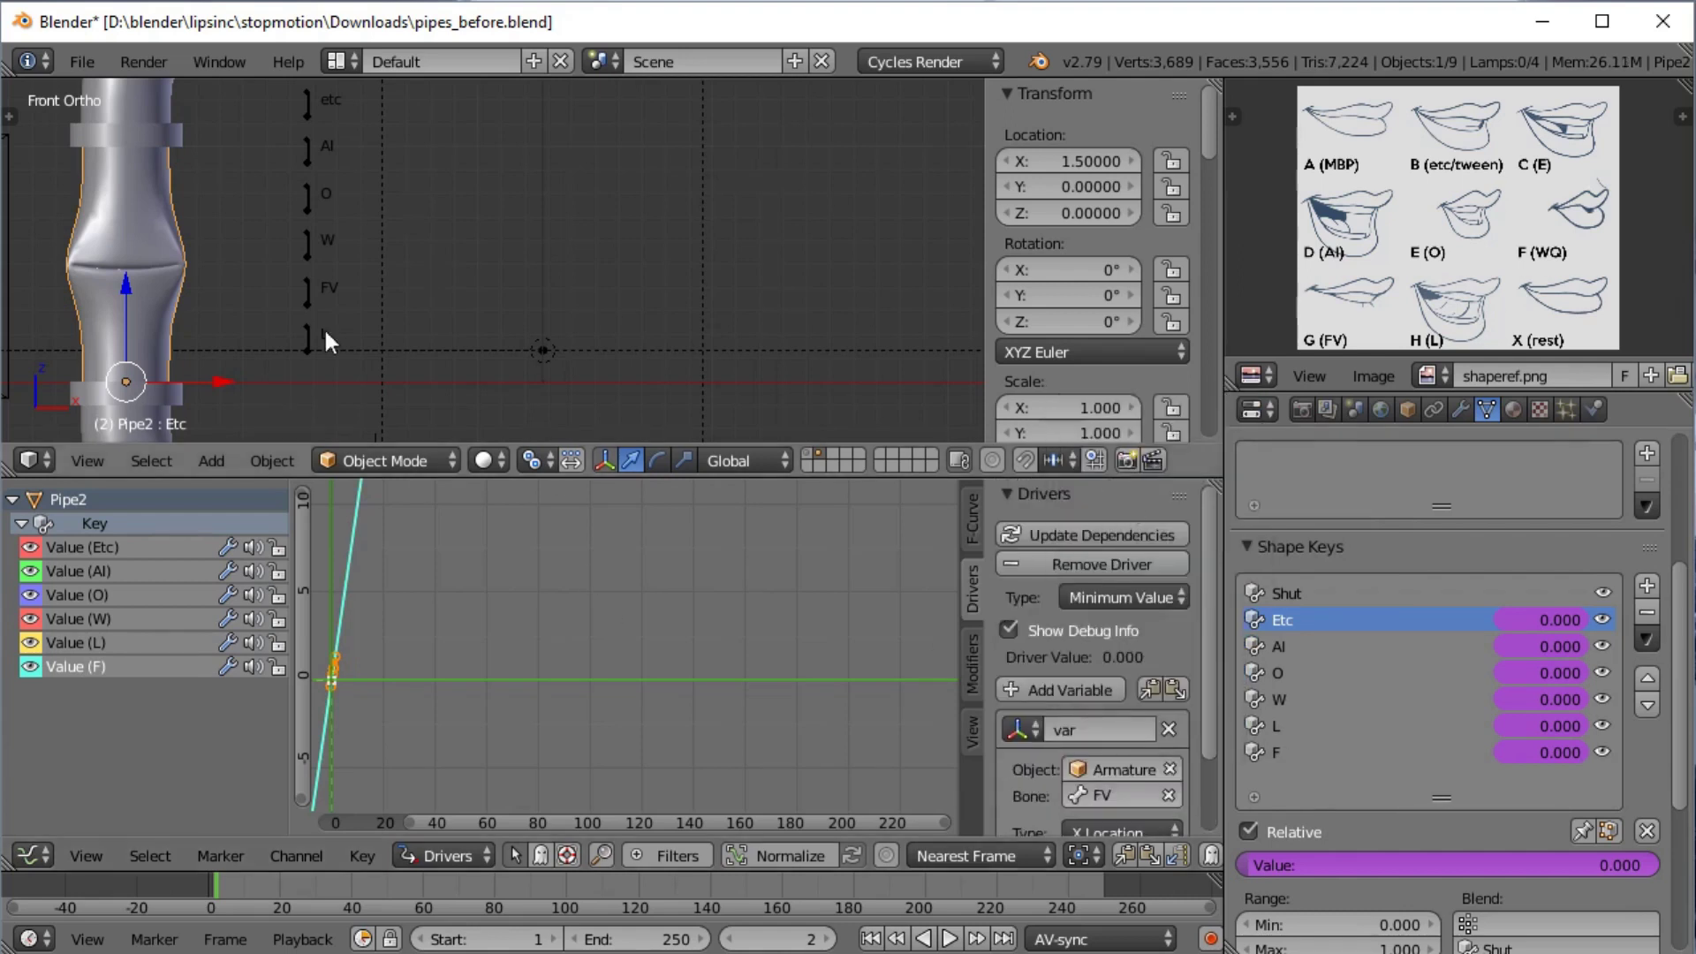
{"action": "right_click", "coordinate": [307, 289]}
{"action": "key", "text": "g"}
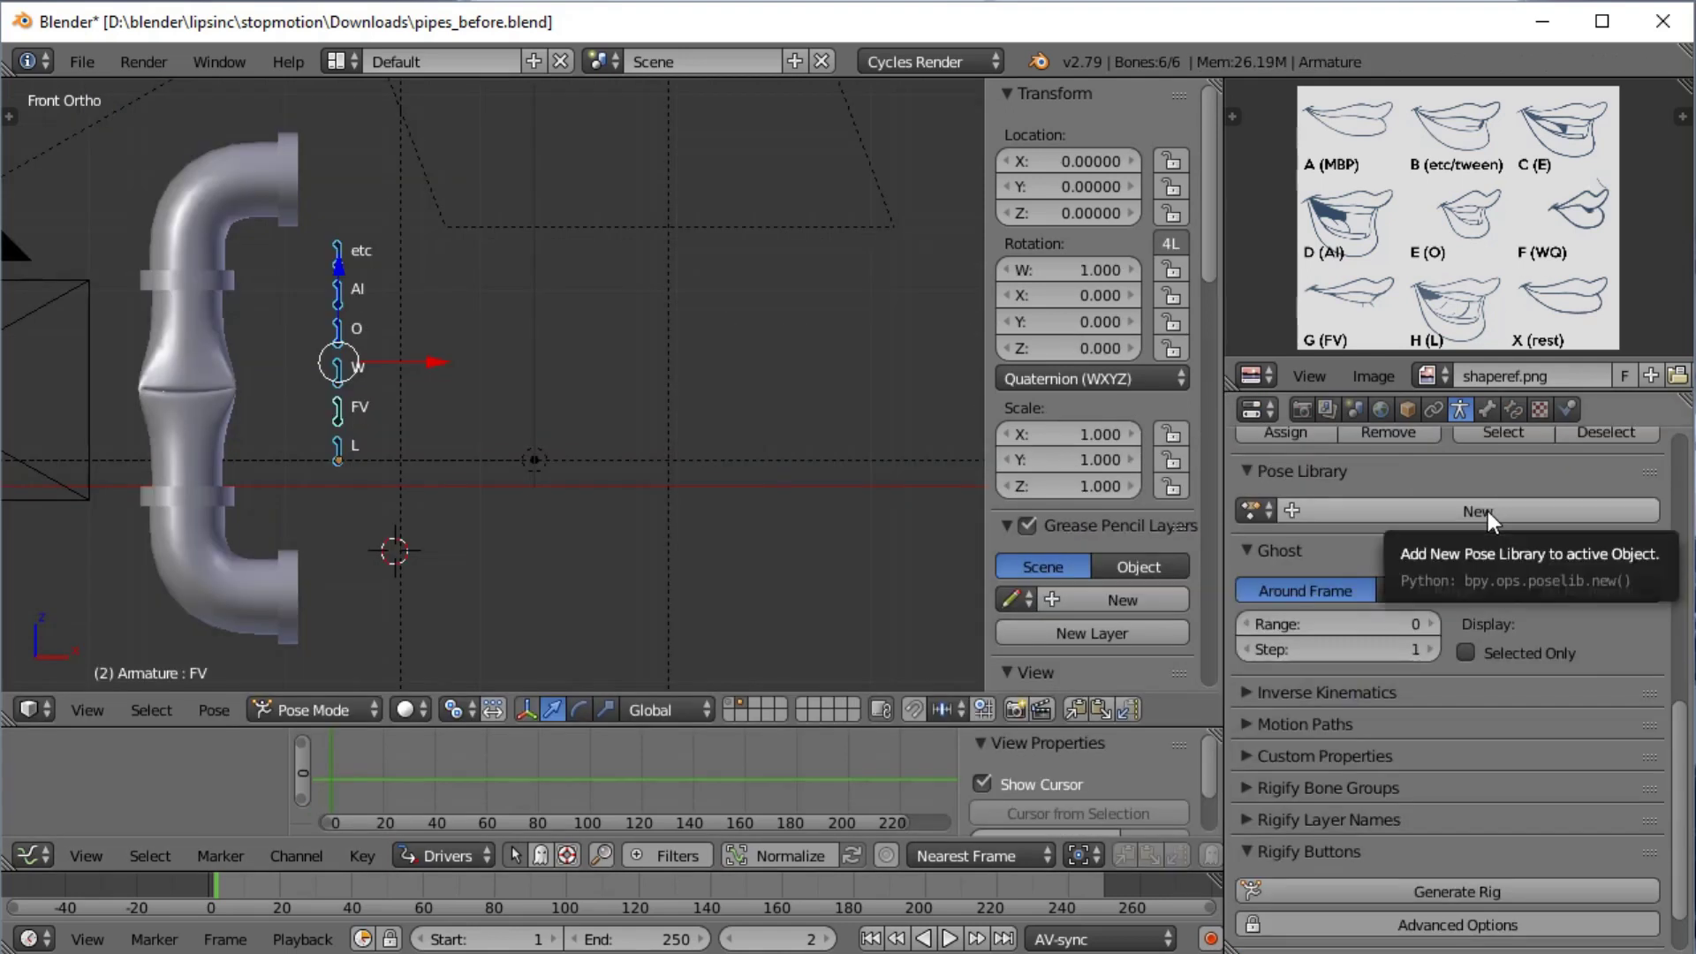
Create a new pose library, PoseLib.001, for the armature
{"action": "left_click", "coordinate": [1410, 510]}
{"action": "double_click", "coordinate": [1407, 509]}
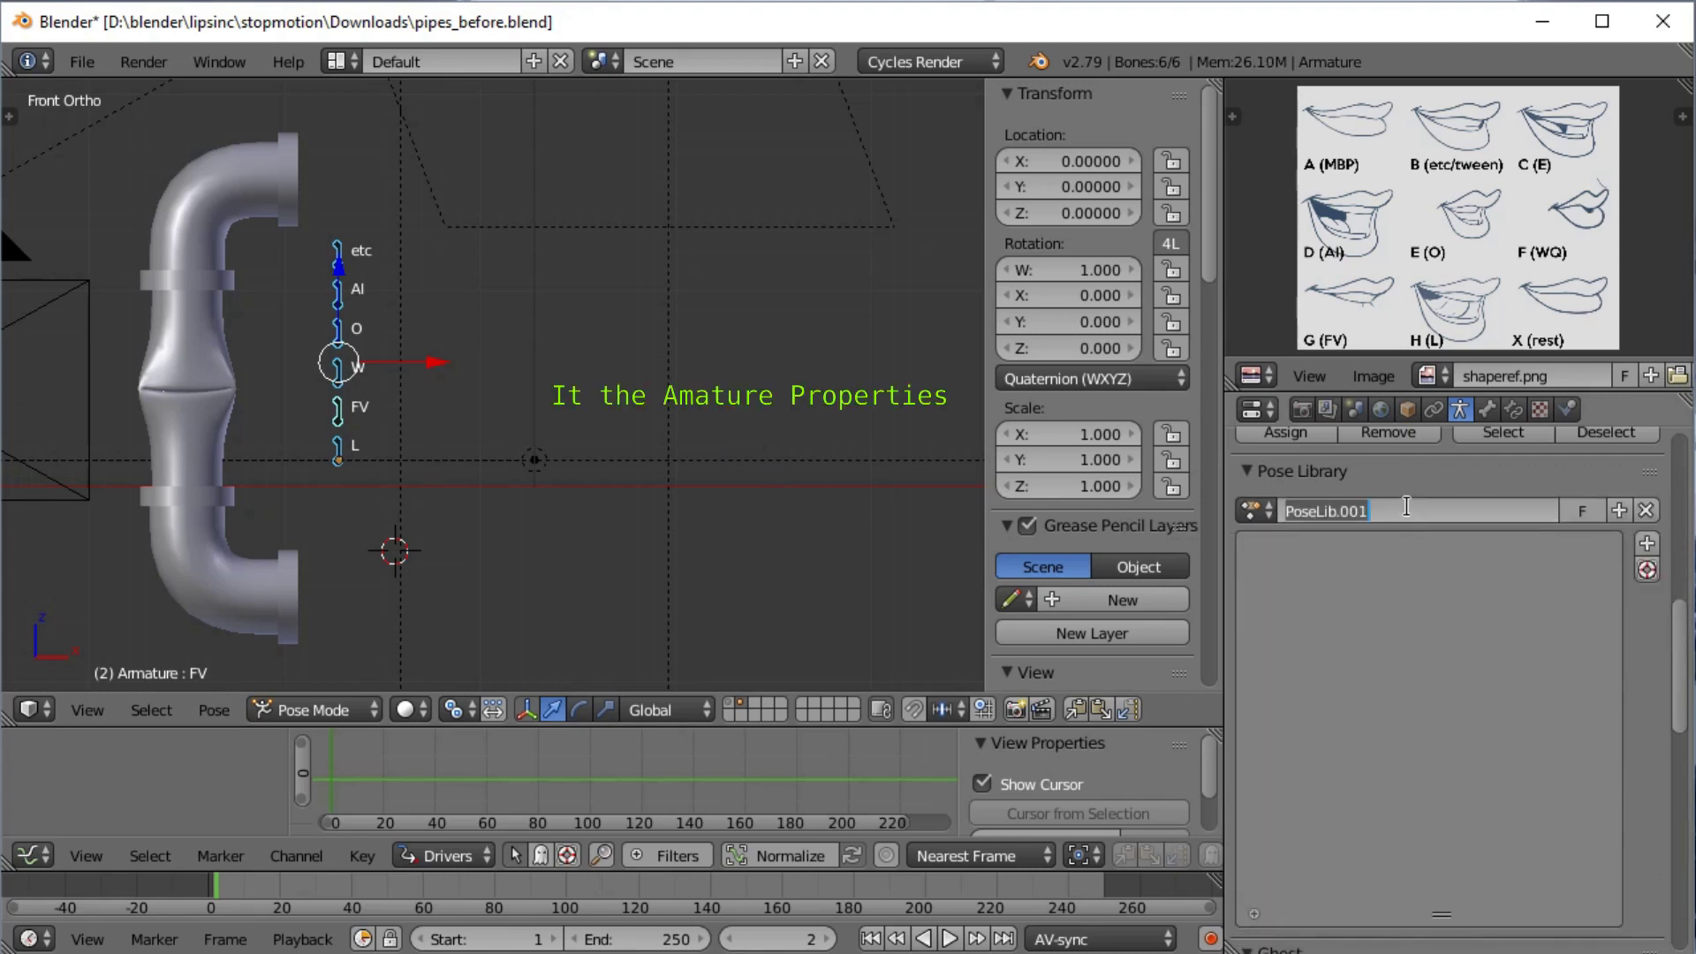
{"action": "left_click", "coordinate": [1427, 592]}
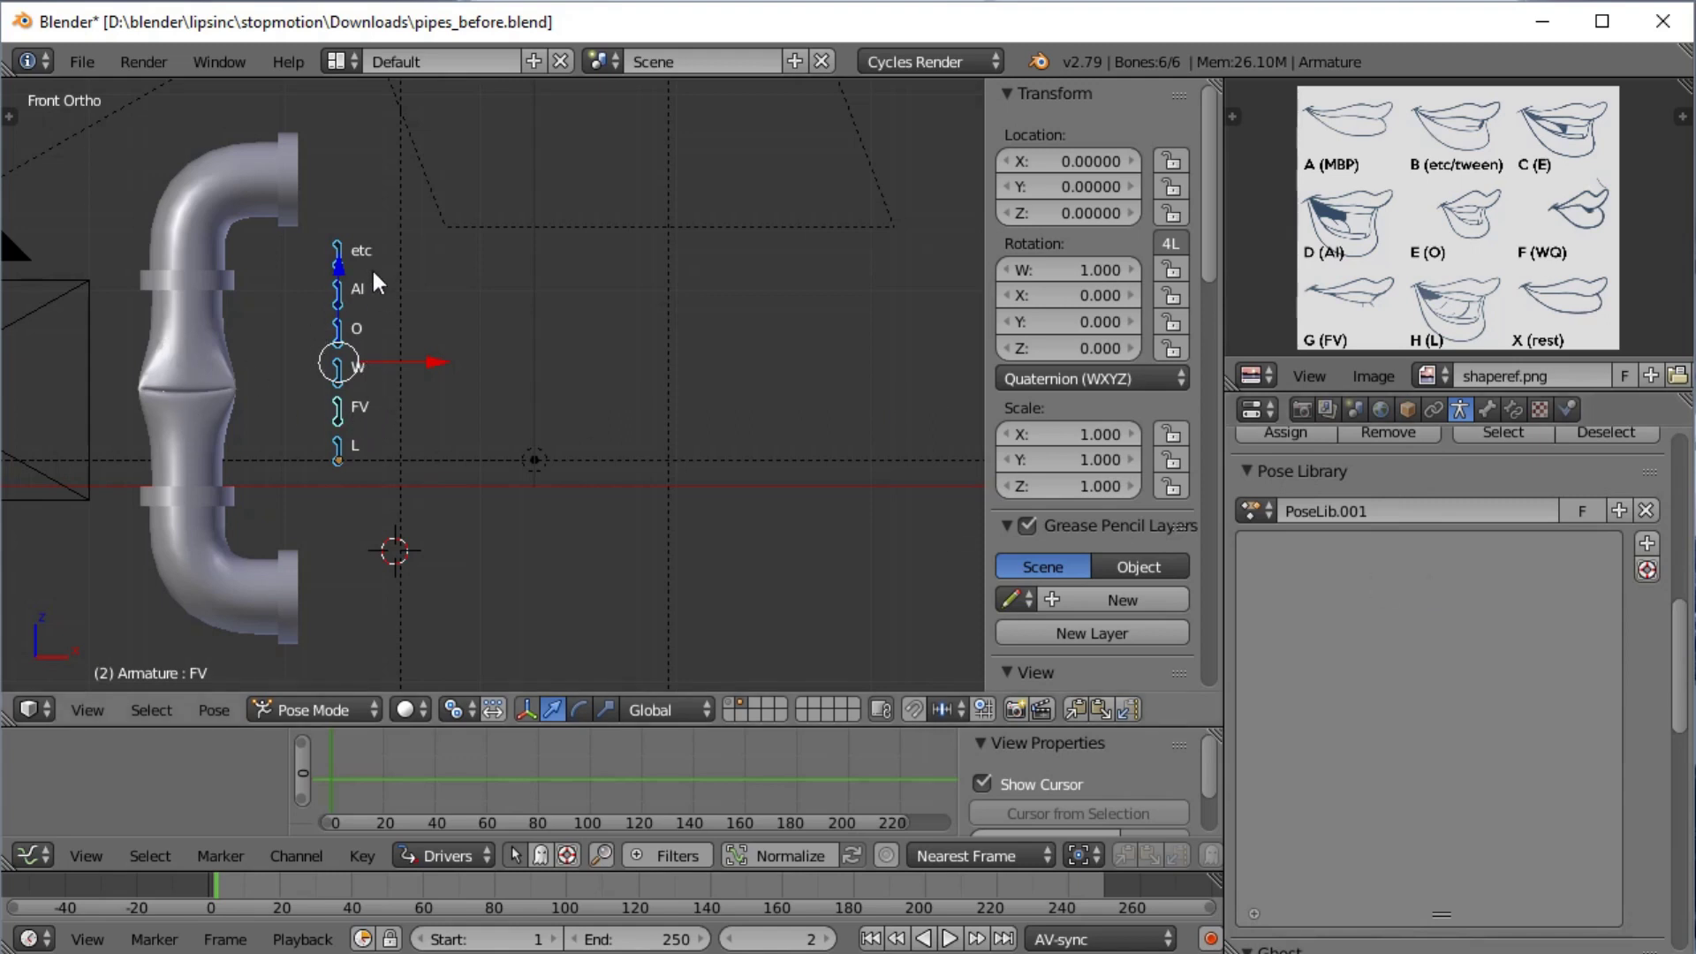
Select the mouth bones and store their resting pose in the library as MBP
{"action": "key", "text": "a"}
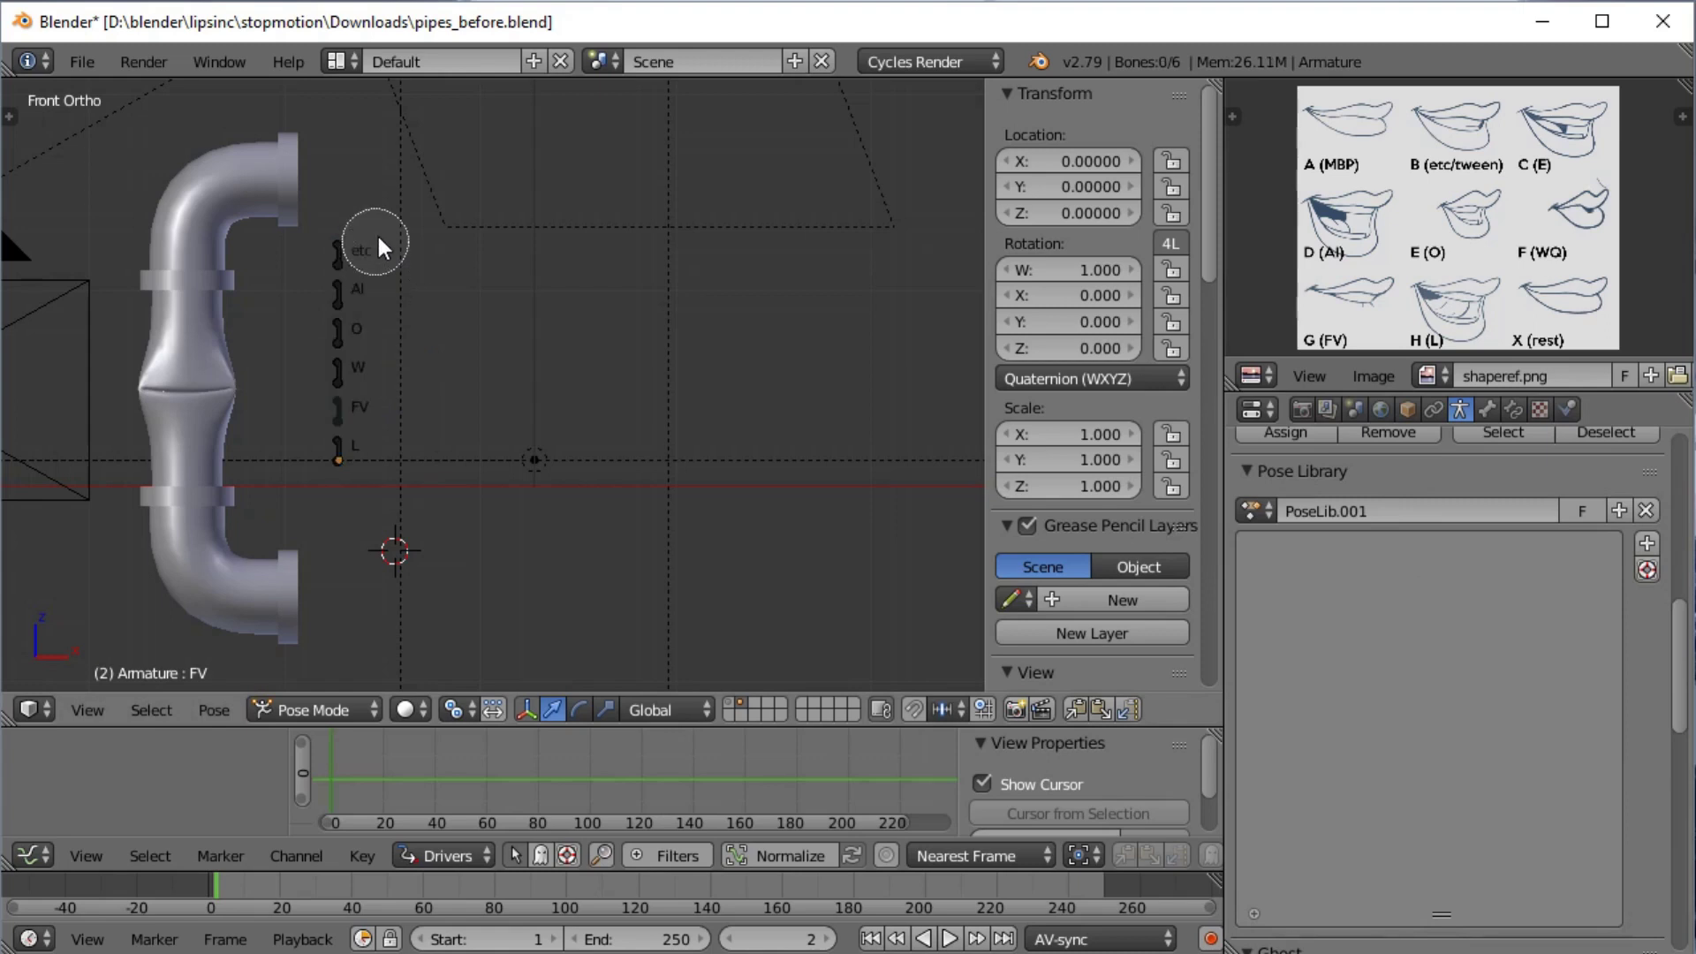
{"action": "left_click_drag", "start_coordinate": [356, 221], "coordinate": [356, 448]}
{"action": "right_click", "coordinate": [614, 455]}
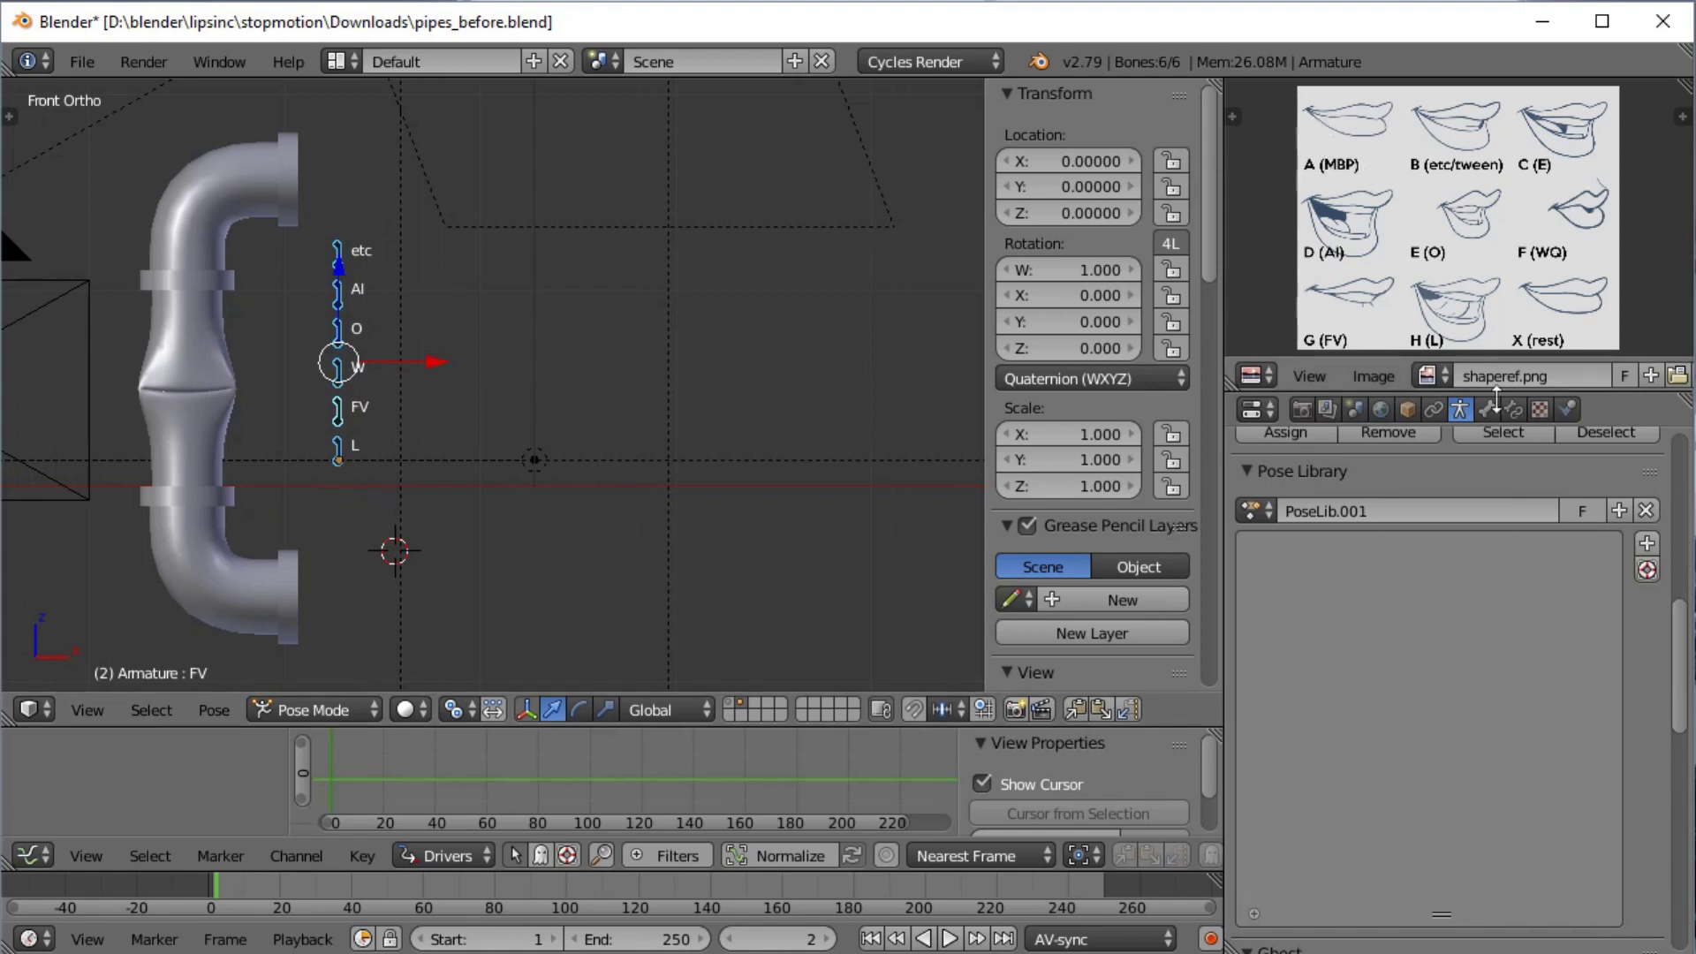
{"action": "left_click", "coordinate": [1647, 542]}
{"action": "left_click", "coordinate": [1586, 546]}
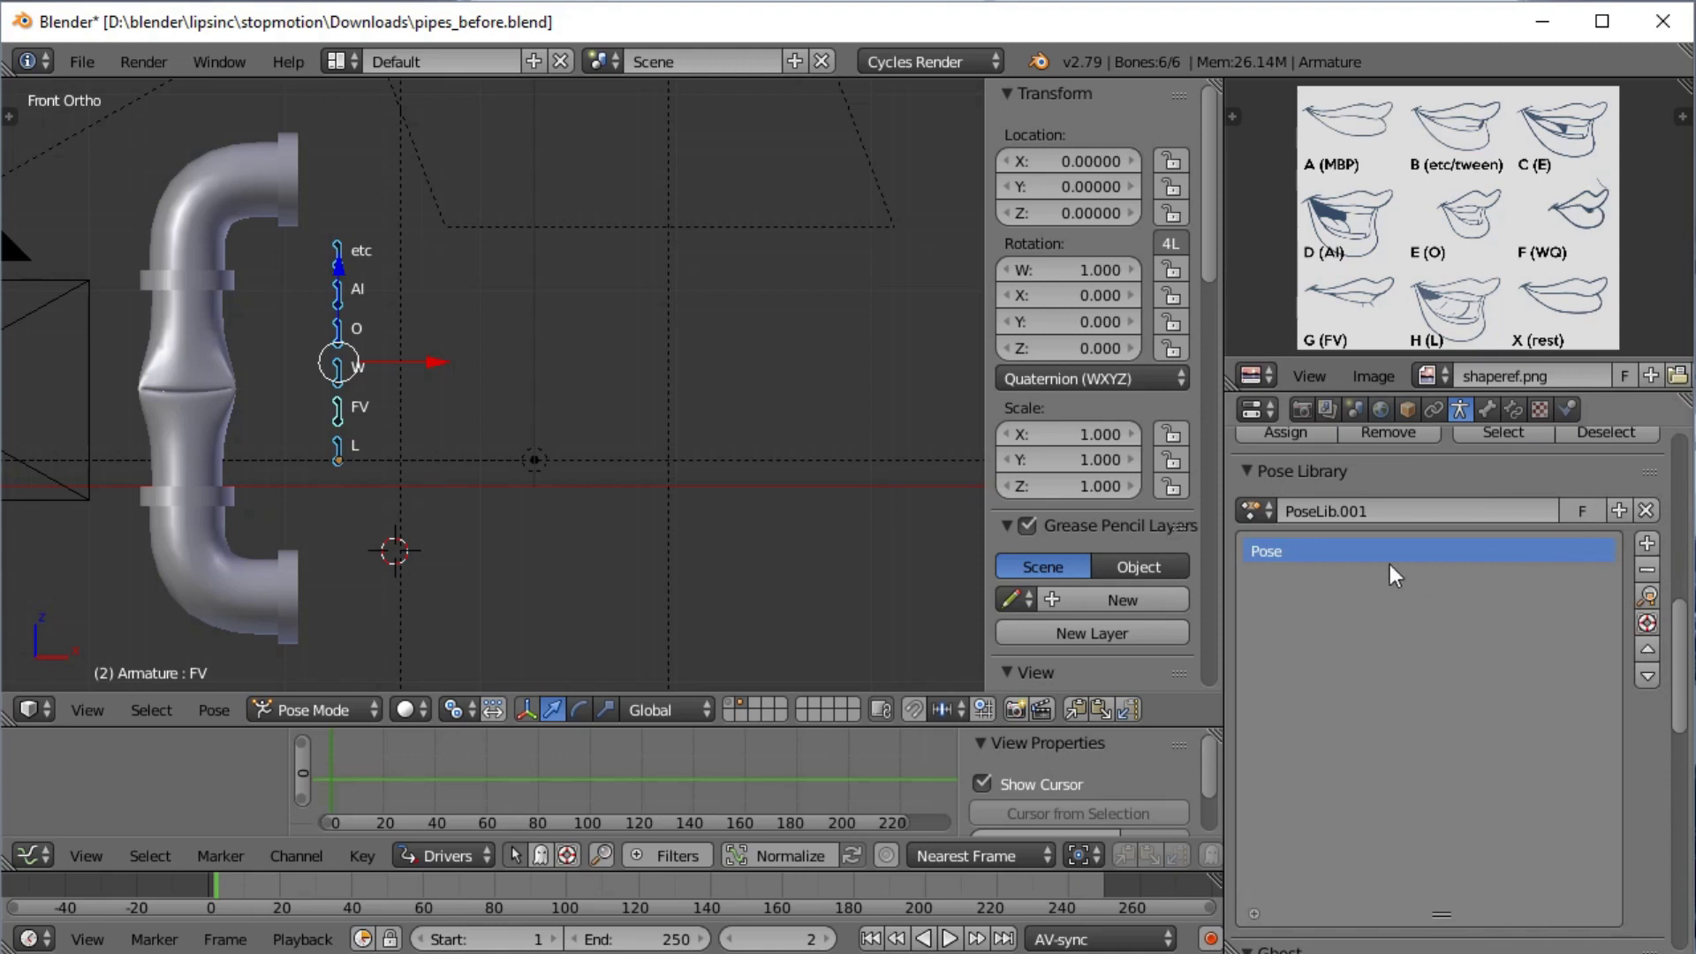
{"action": "double_click", "coordinate": [1324, 547]}
{"action": "type", "text": "MBP"}
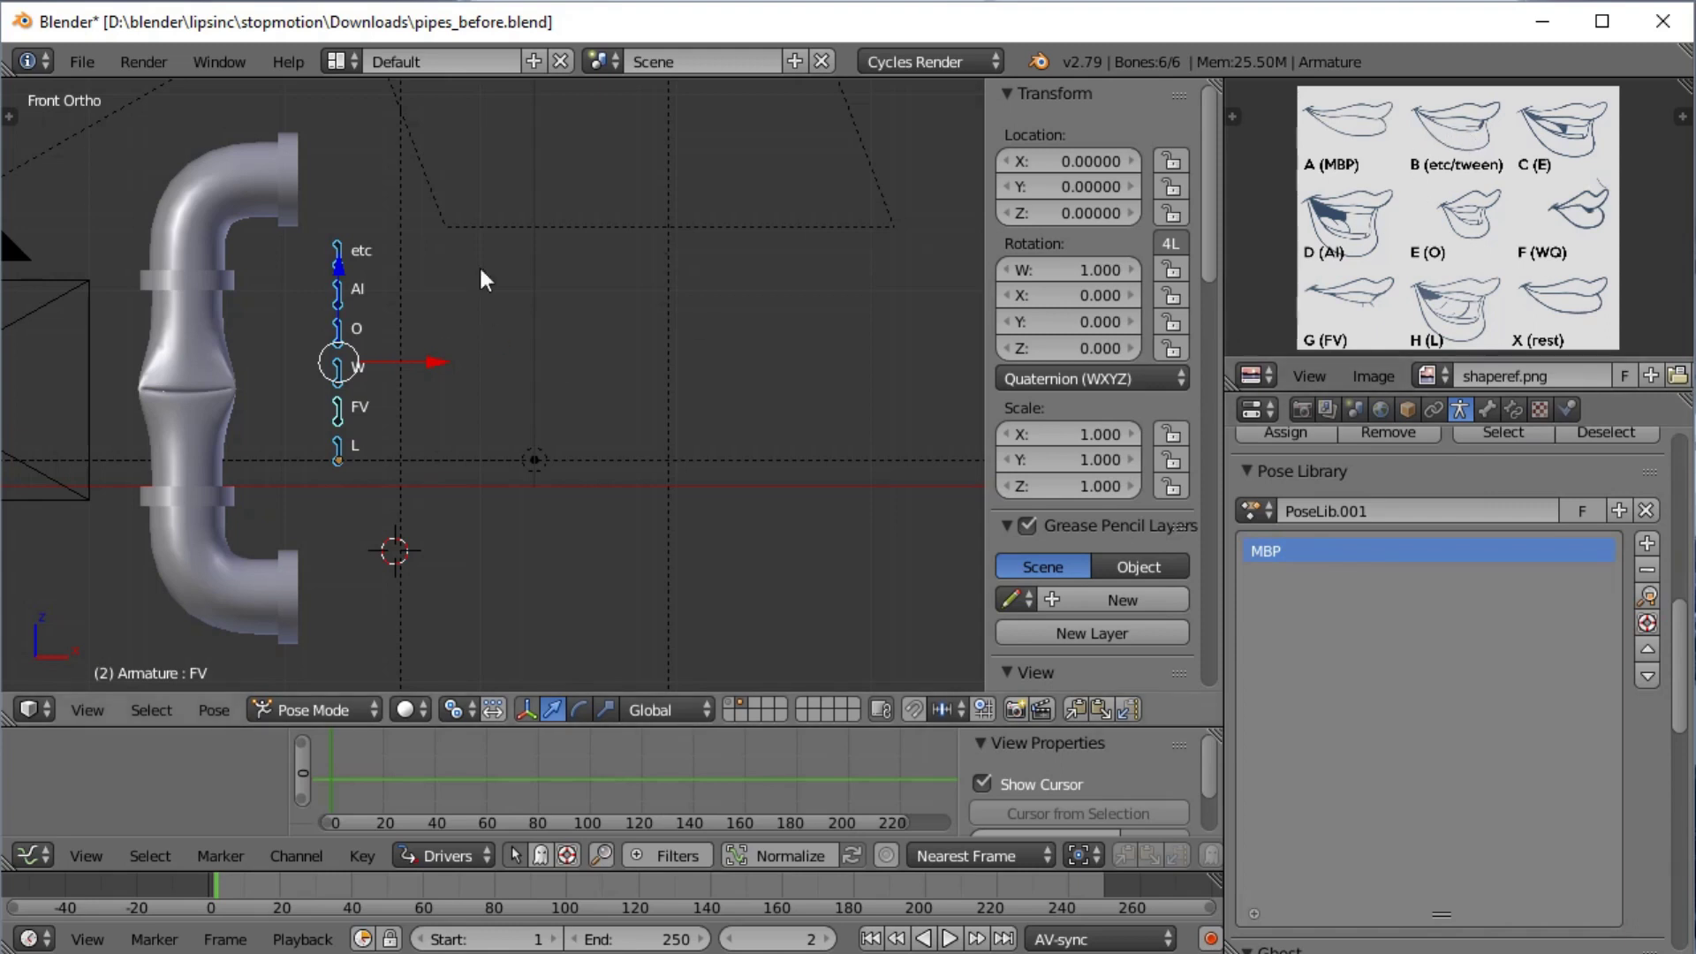
Select the etc bone and set its X location to 1
{"action": "right_click", "coordinate": [346, 256]}
{"action": "left_click_drag", "start_coordinate": [414, 264], "coordinate": [568, 263]}
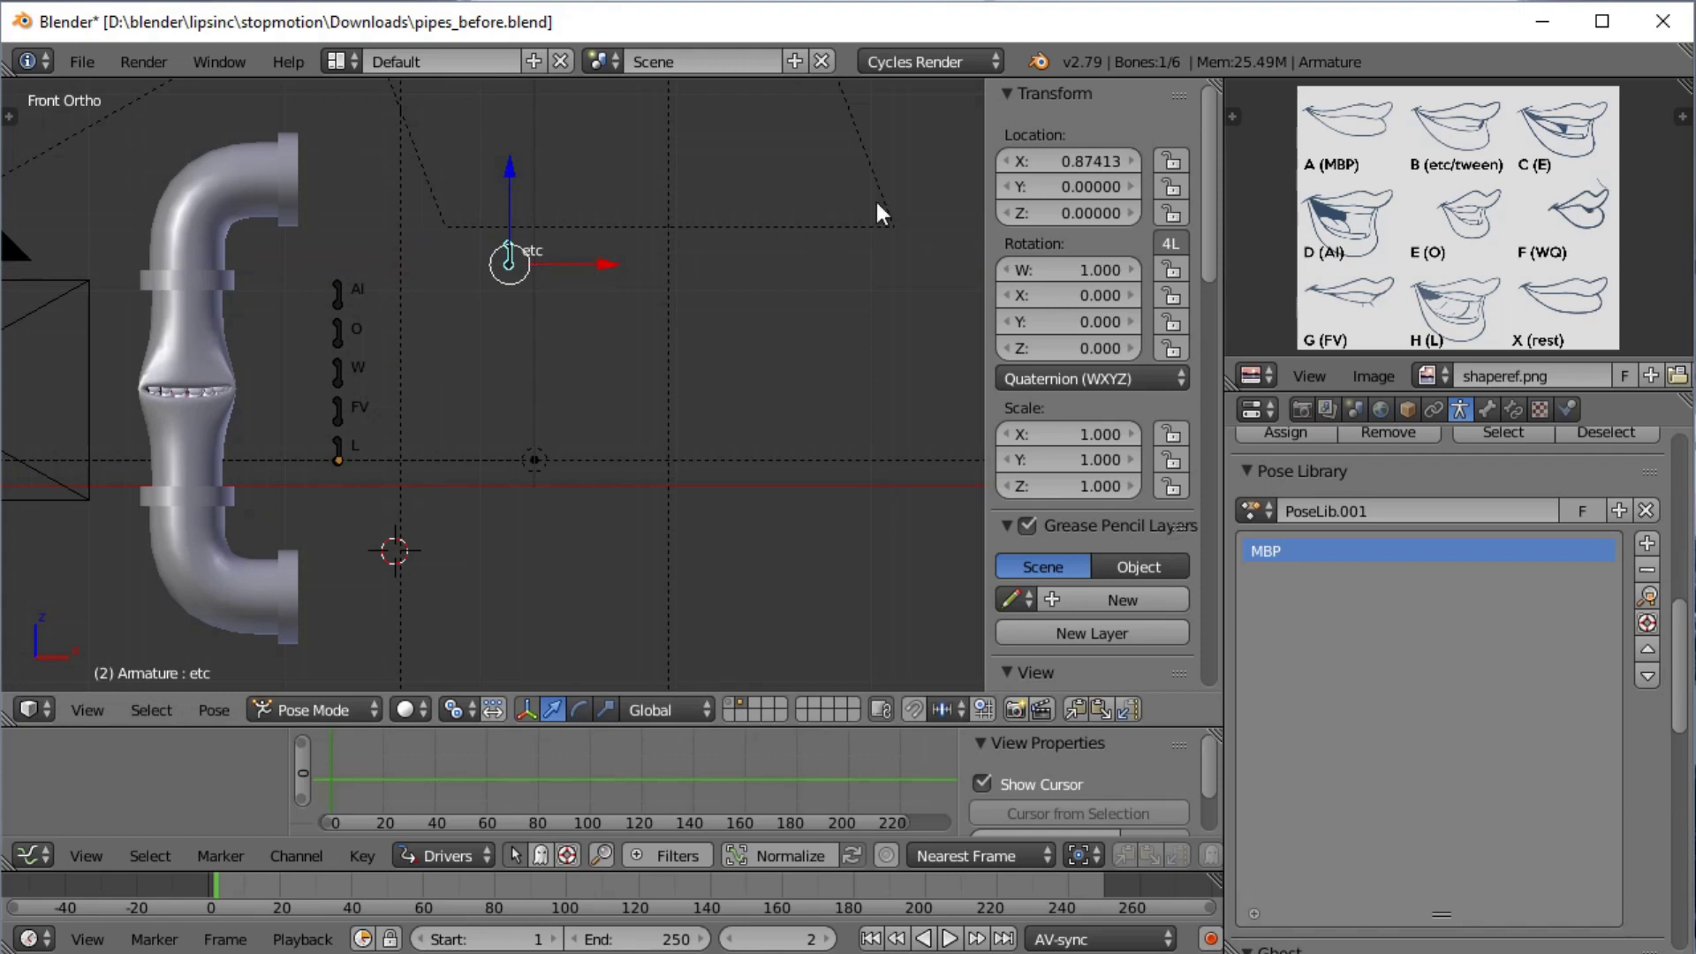
{"action": "left_click", "coordinate": [1064, 157]}
{"action": "key", "text": "ctrl+a"}
{"action": "type", "text": "1"}
{"action": "key", "text": "Return"}
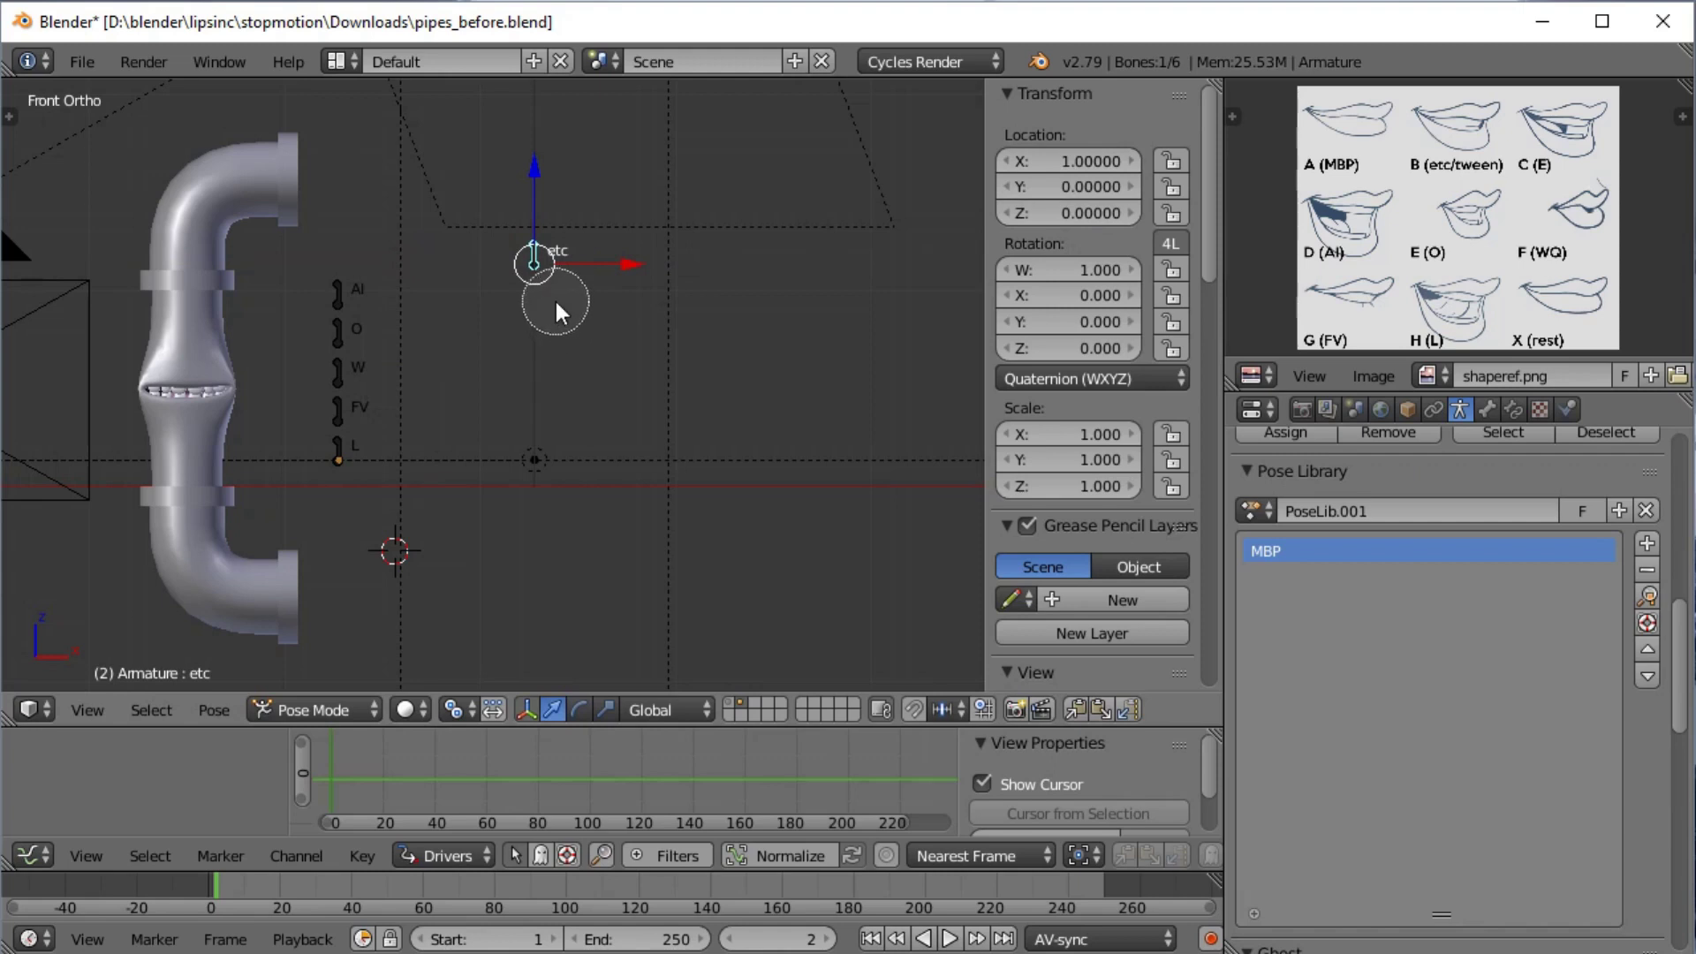
Store all bones as a new library pose named etc, then clear bone locations to rest
{"action": "key", "text": "a"}
{"action": "key", "text": "a"}
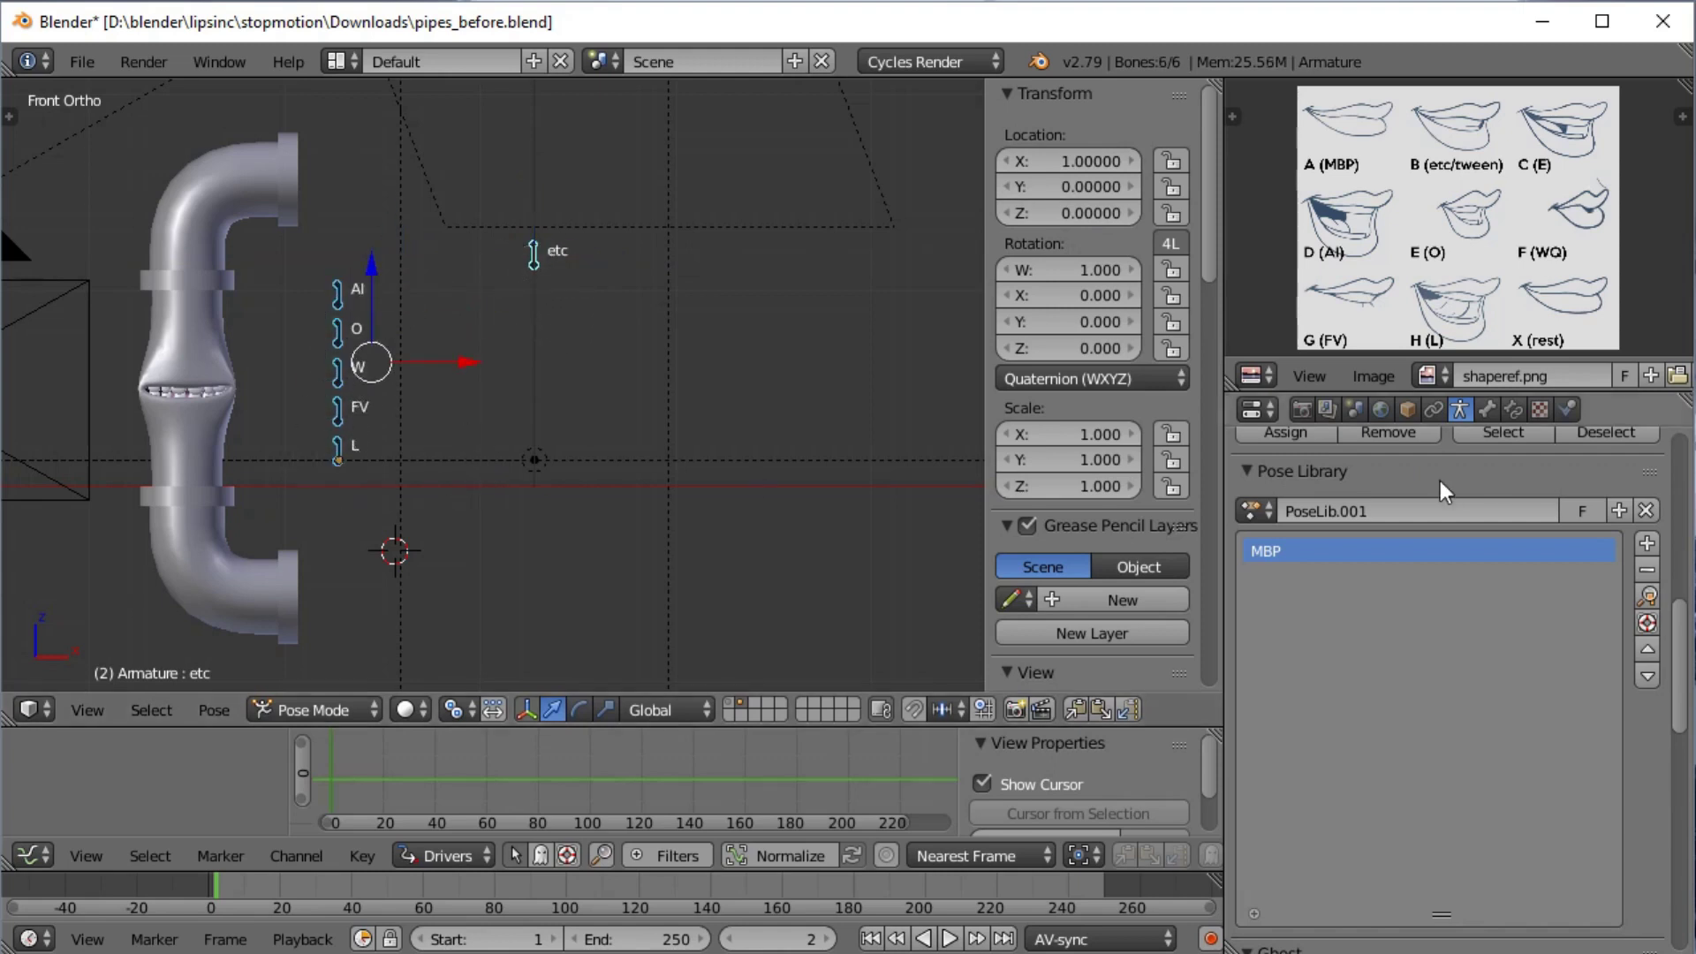
{"action": "left_click", "coordinate": [1646, 542]}
{"action": "left_click", "coordinate": [1608, 535]}
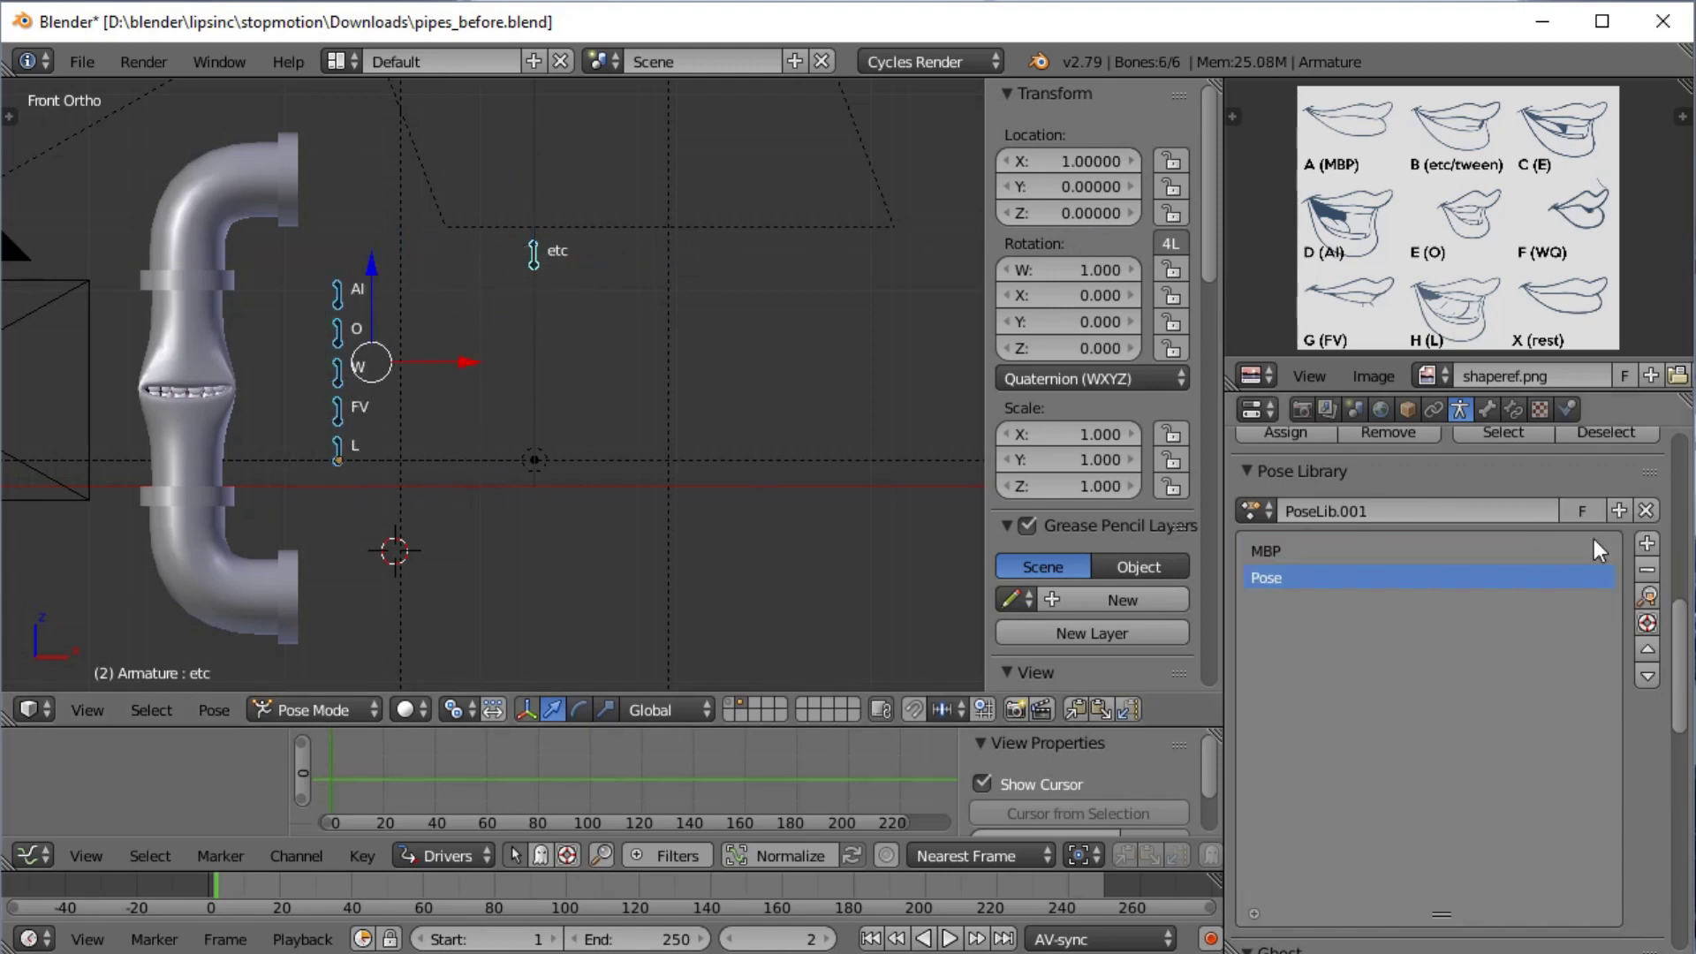
{"action": "double_click", "coordinate": [1305, 581]}
{"action": "type", "text": "etc"}
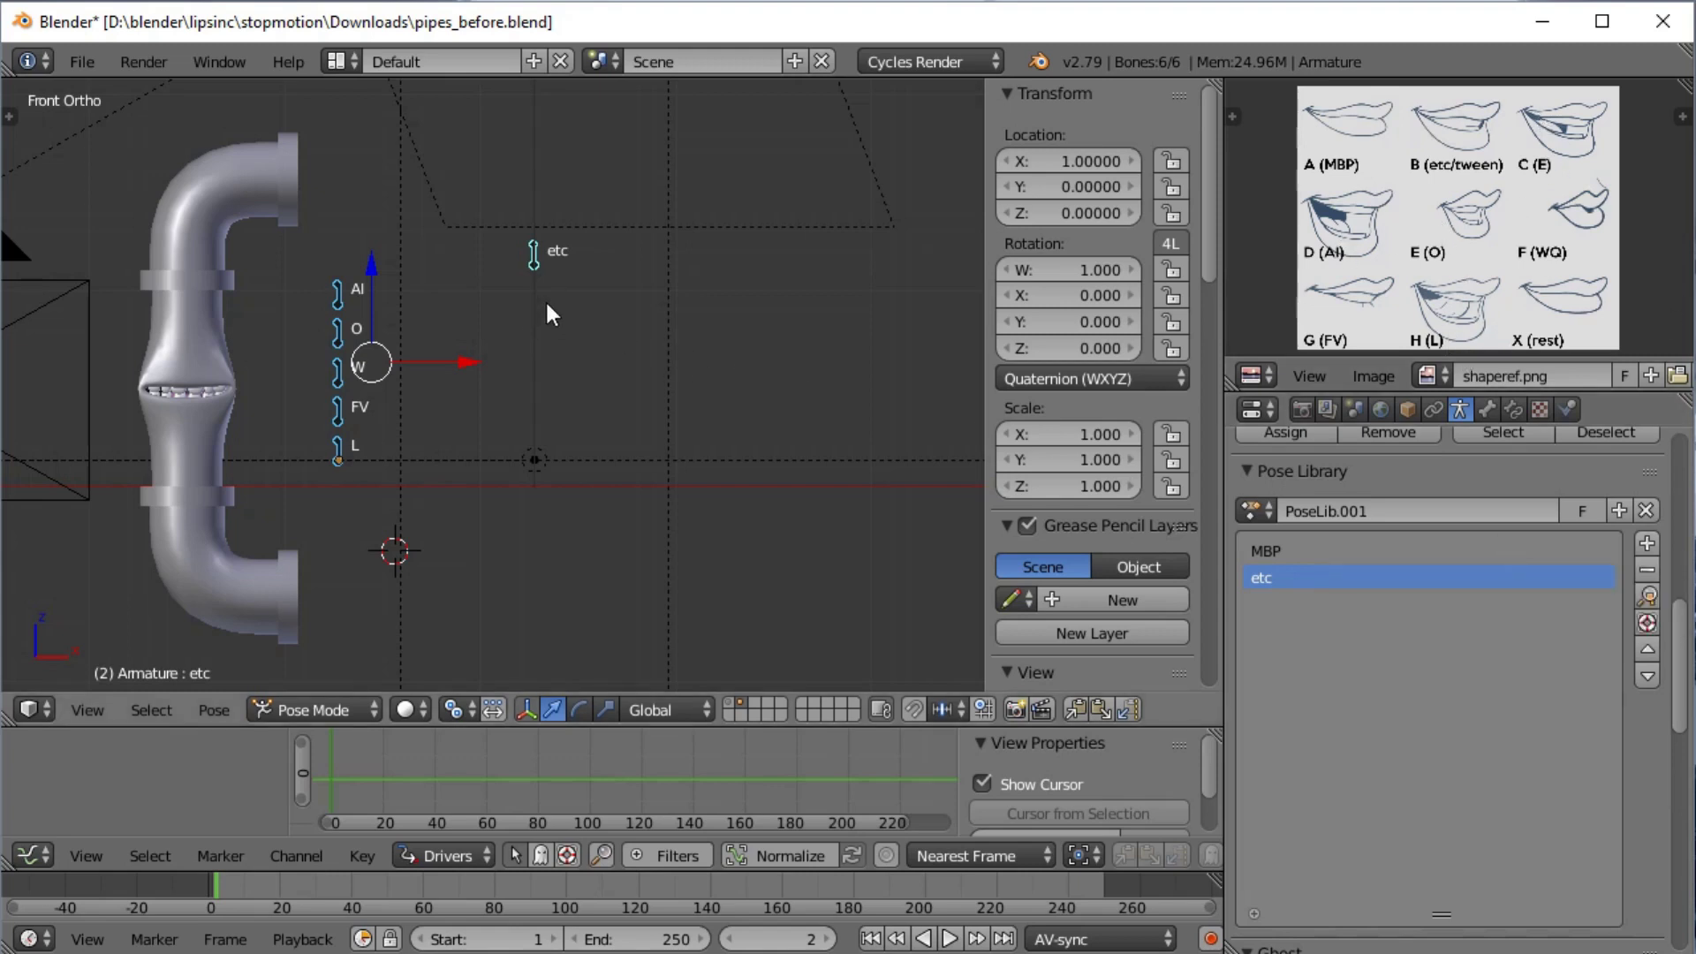
{"action": "key", "text": "alt+g"}
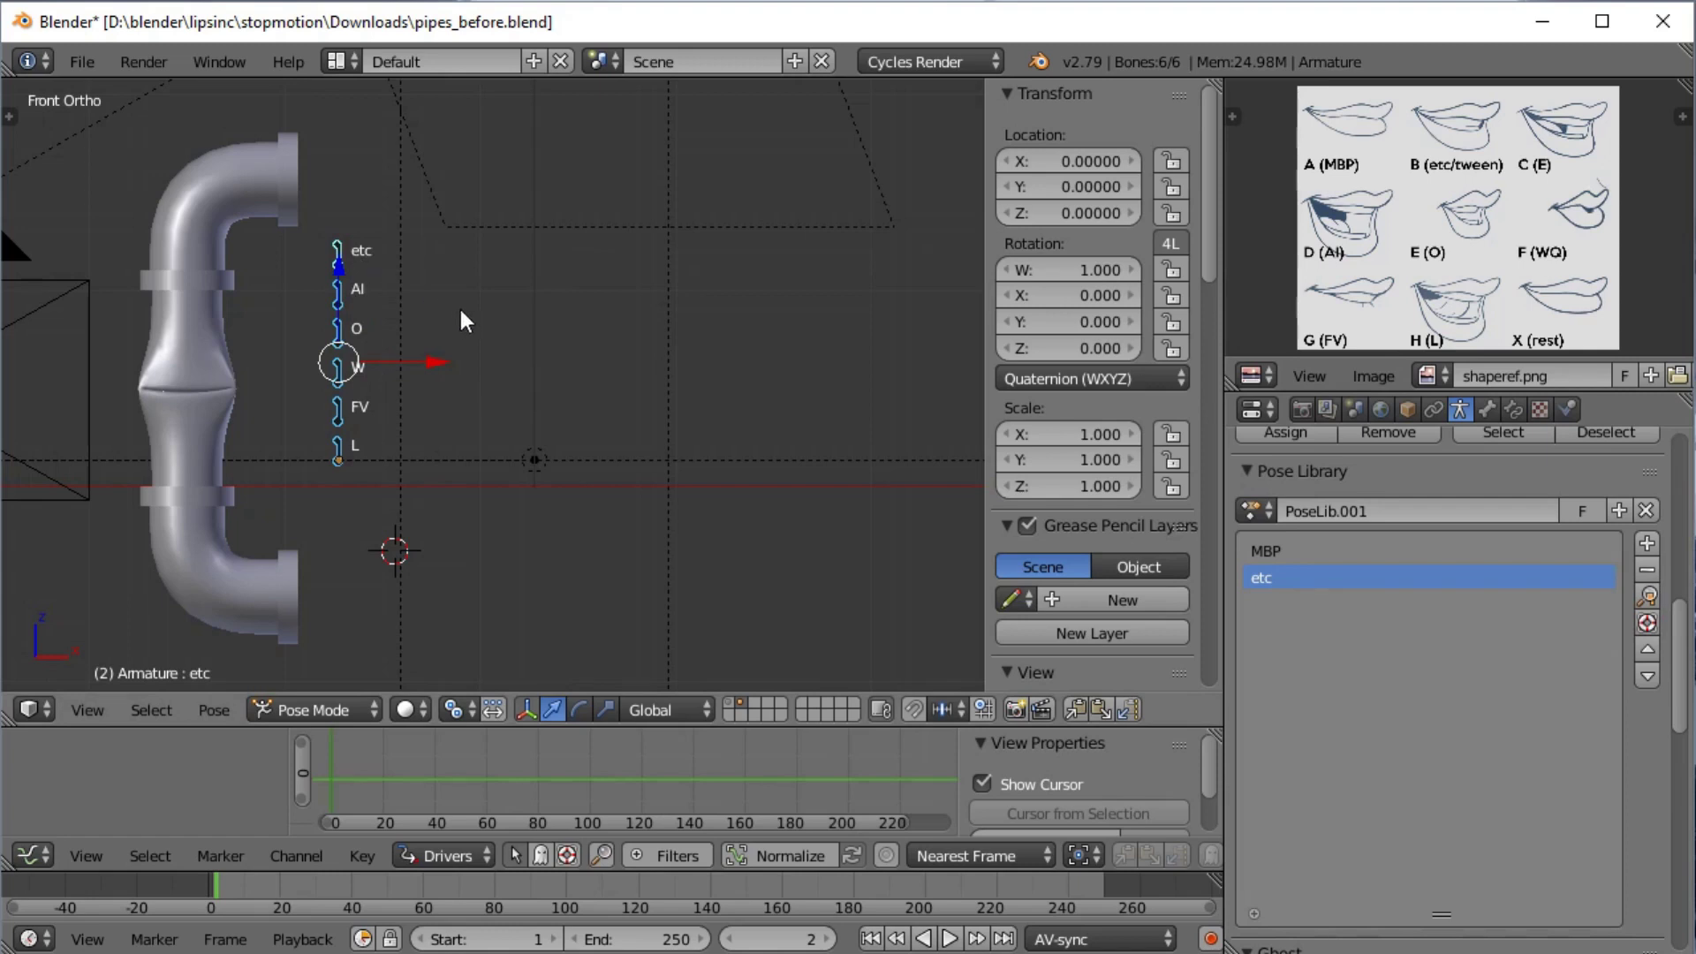
Move the etc bone back right and slide the AI bone partway right, to X 0.35914
{"action": "key", "text": "g"}
{"action": "left_click", "coordinate": [655, 304]}
{"action": "right_click", "coordinate": [339, 295]}
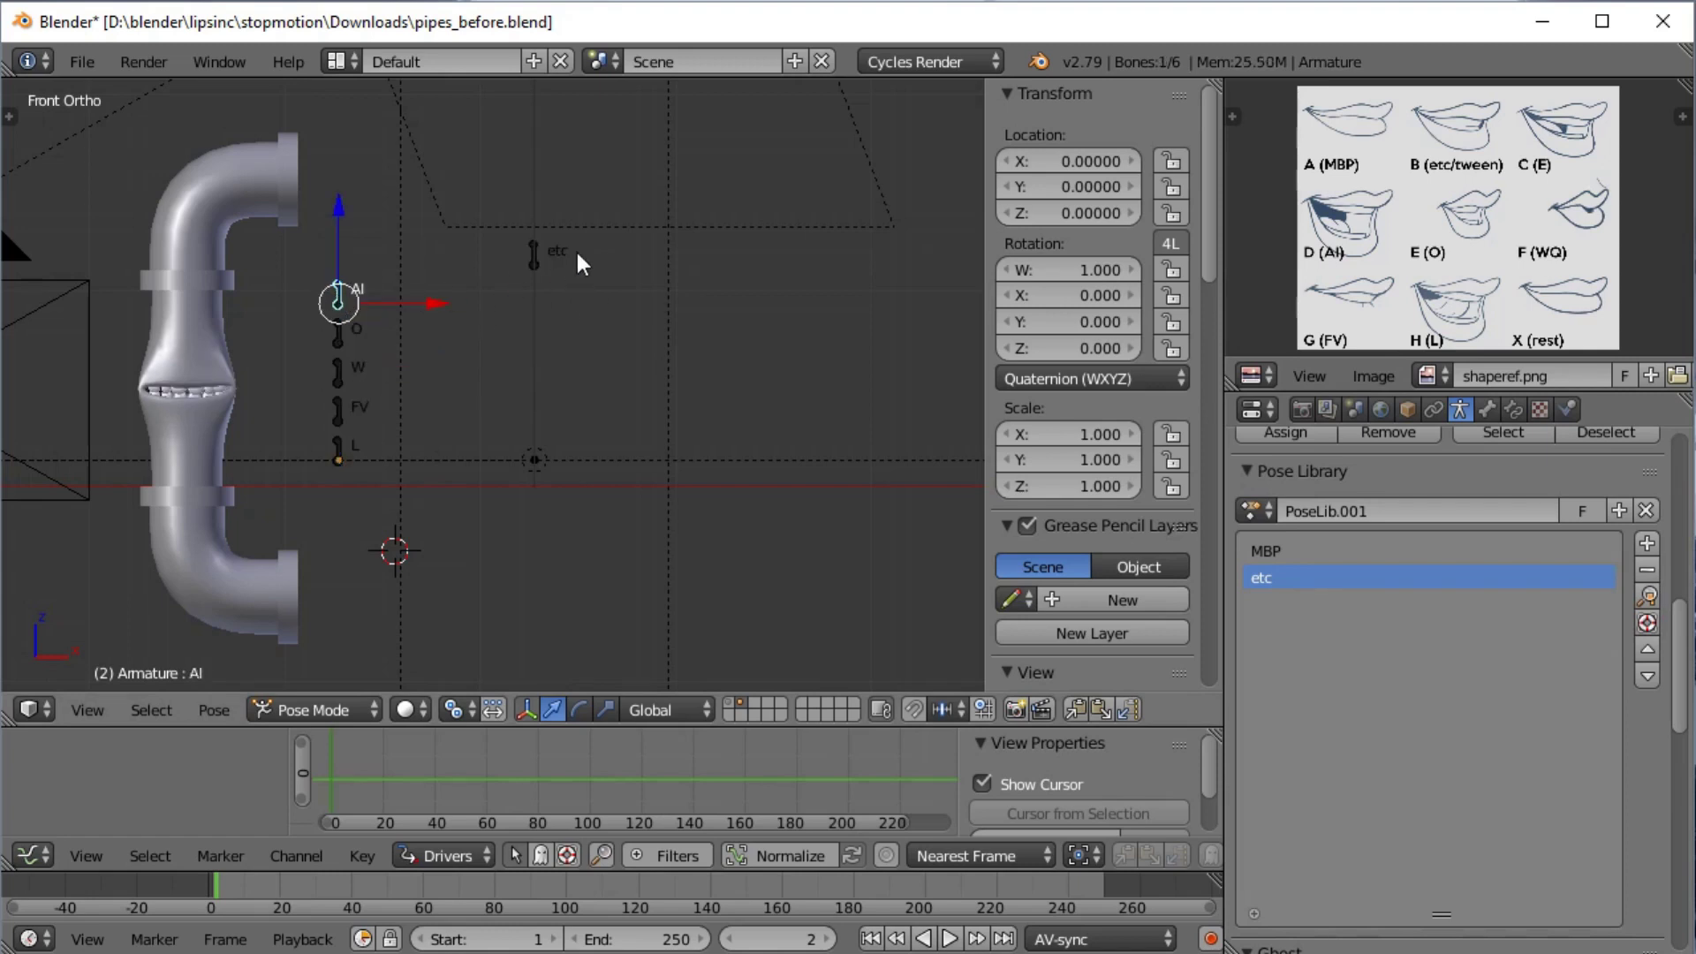
{"action": "right_click", "coordinate": [539, 257]}
{"action": "right_click", "coordinate": [348, 297]}
{"action": "left_click_drag", "start_coordinate": [426, 304], "coordinate": [499, 309]}
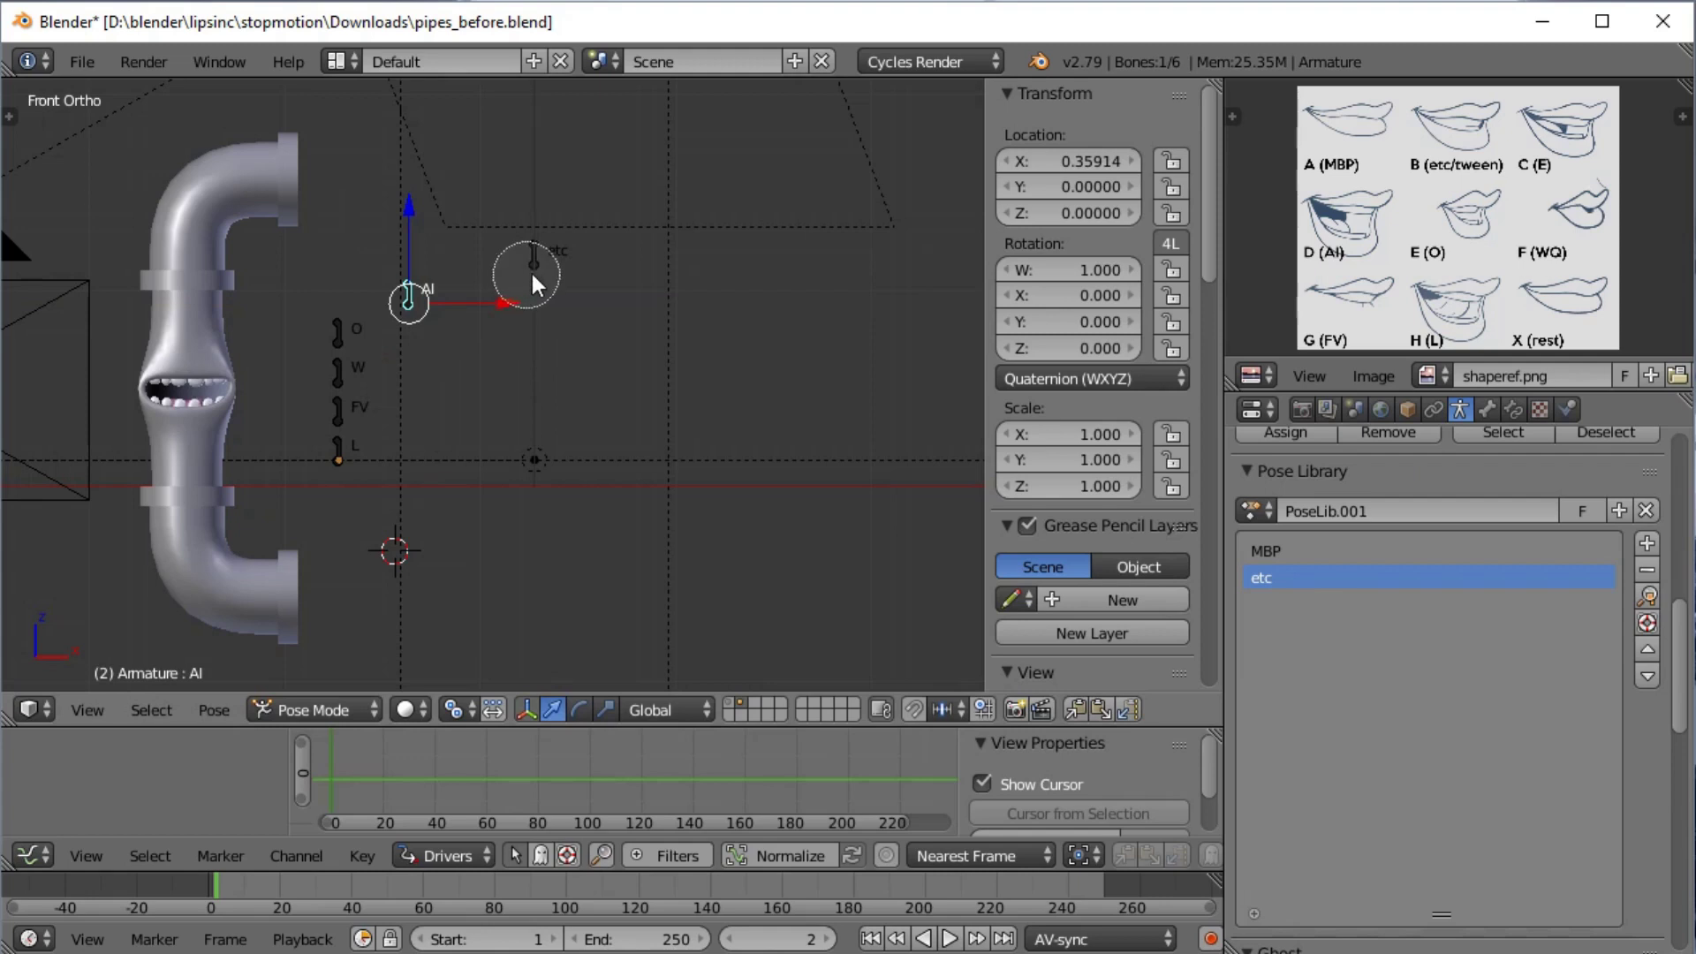
Store all bones as a new library pose named E
{"action": "key", "text": "a"}
{"action": "key", "text": "a"}
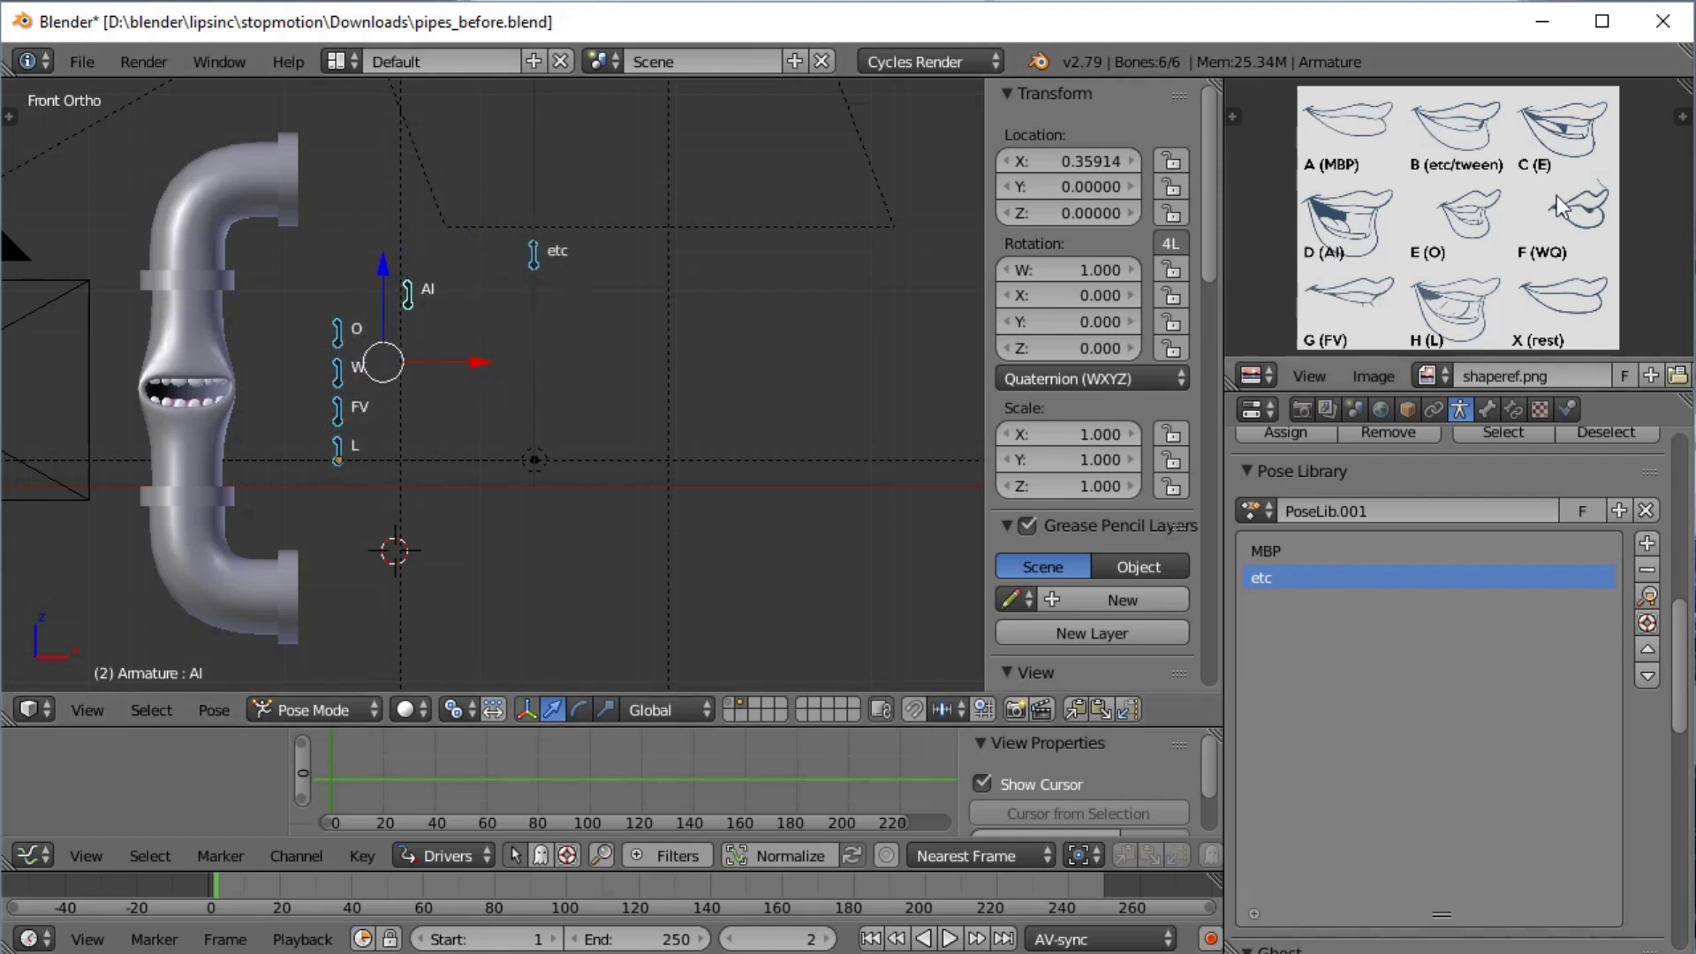
{"action": "left_click", "coordinate": [1647, 544]}
{"action": "left_click", "coordinate": [1588, 544]}
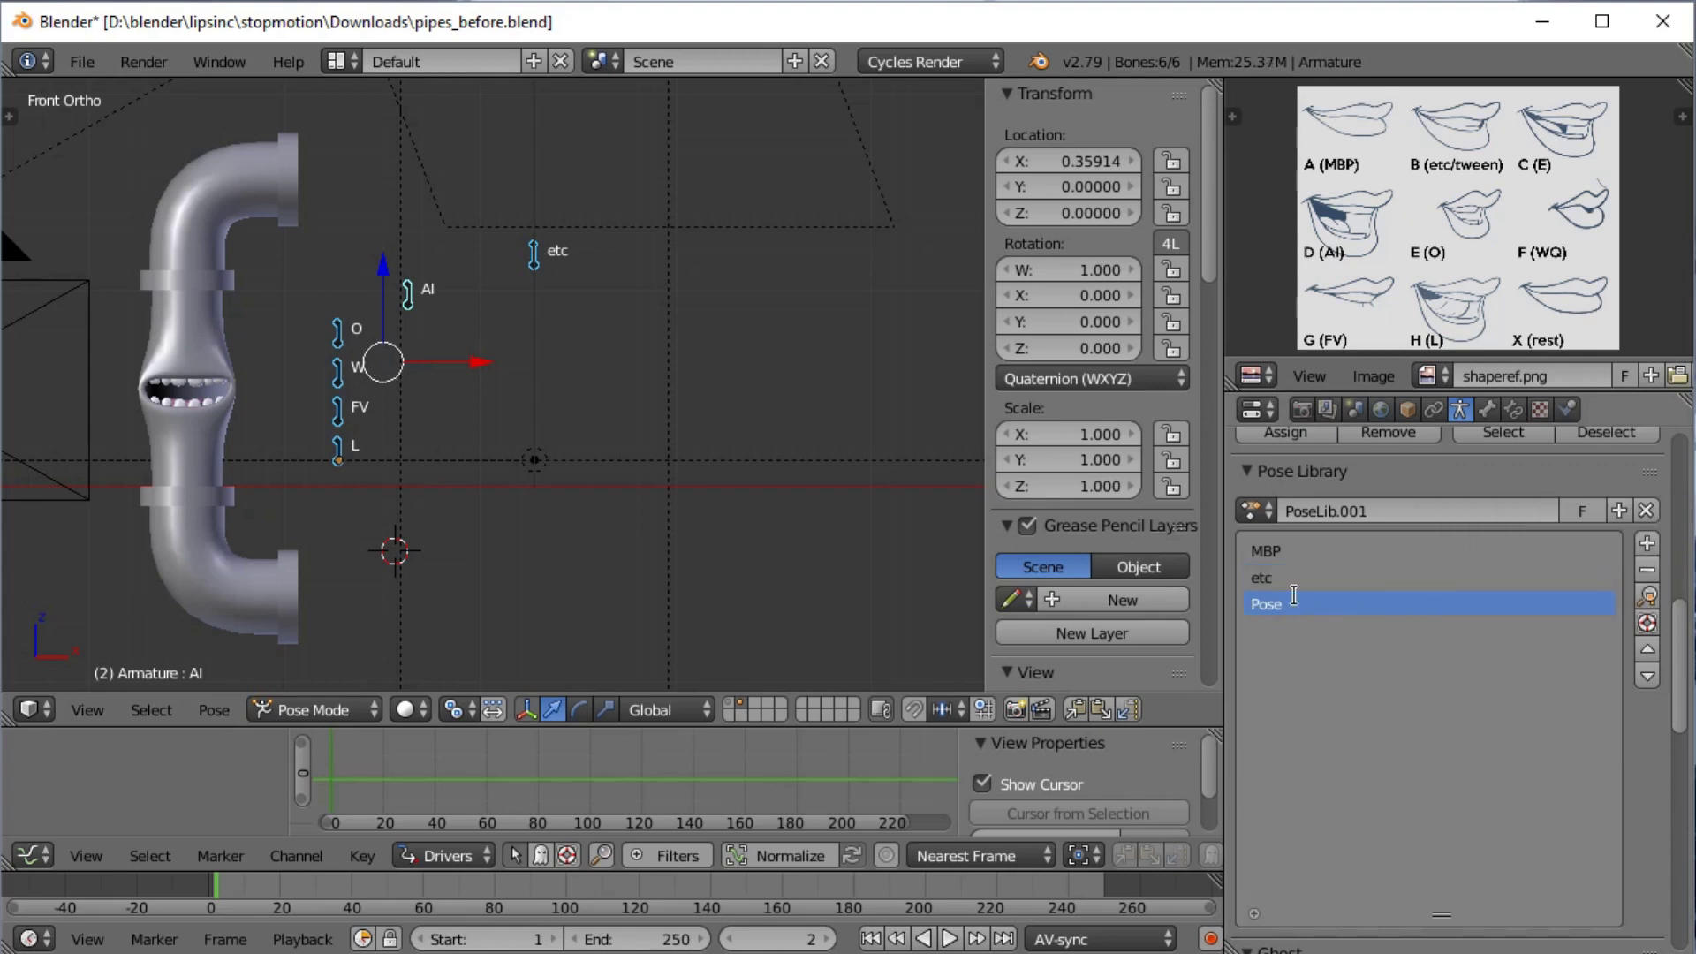
{"action": "type", "text": "E"}
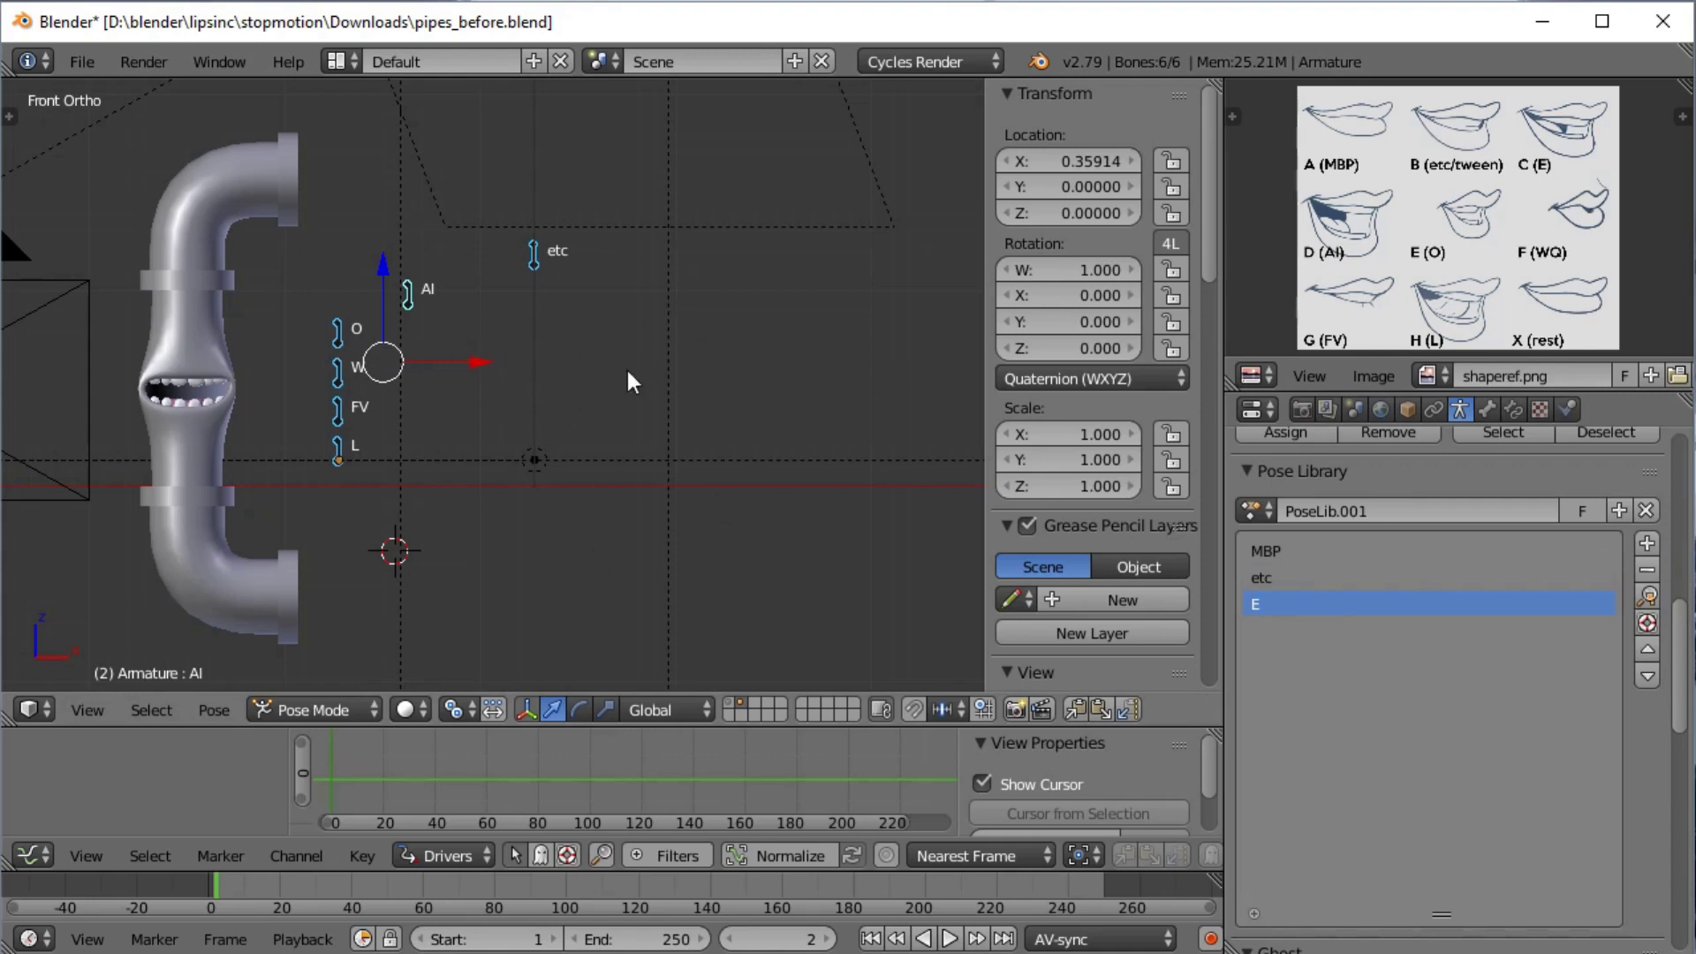
Create the AI pose by moving the AI bone to X 1 and adding all bones as a pose
{"action": "key", "text": "alt+g"}
{"action": "right_click", "coordinate": [343, 306]}
{"action": "key", "text": "g"}
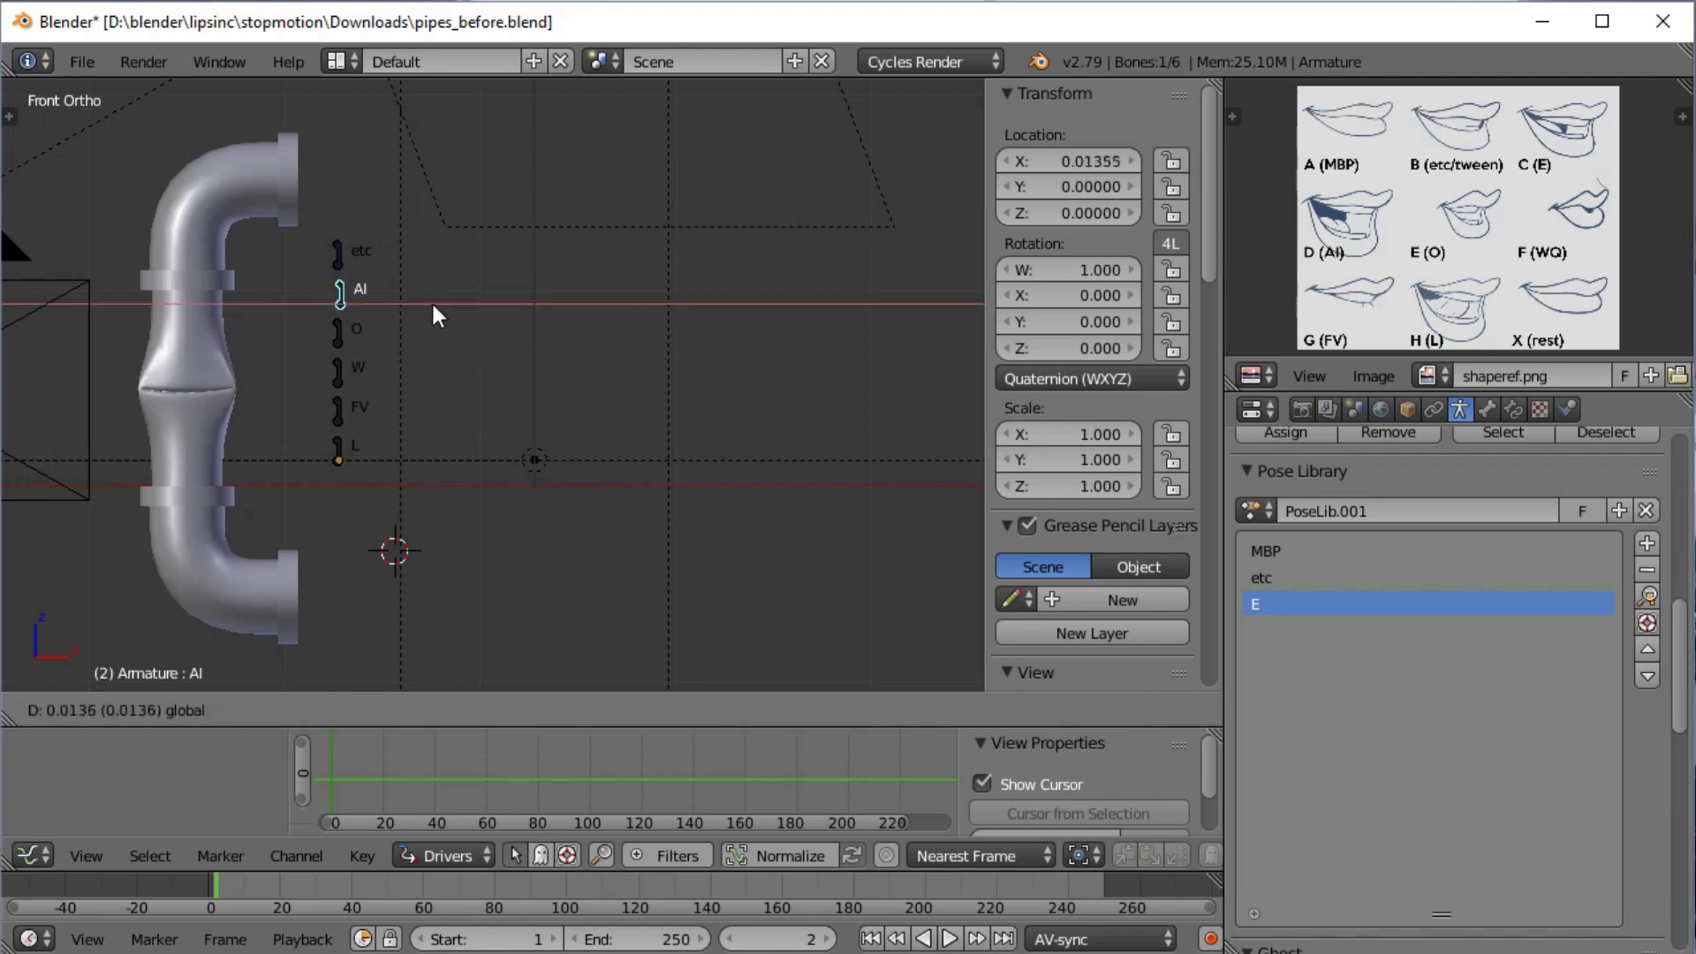
{"action": "left_click", "coordinate": [565, 318]}
{"action": "left_click", "coordinate": [1073, 160]}
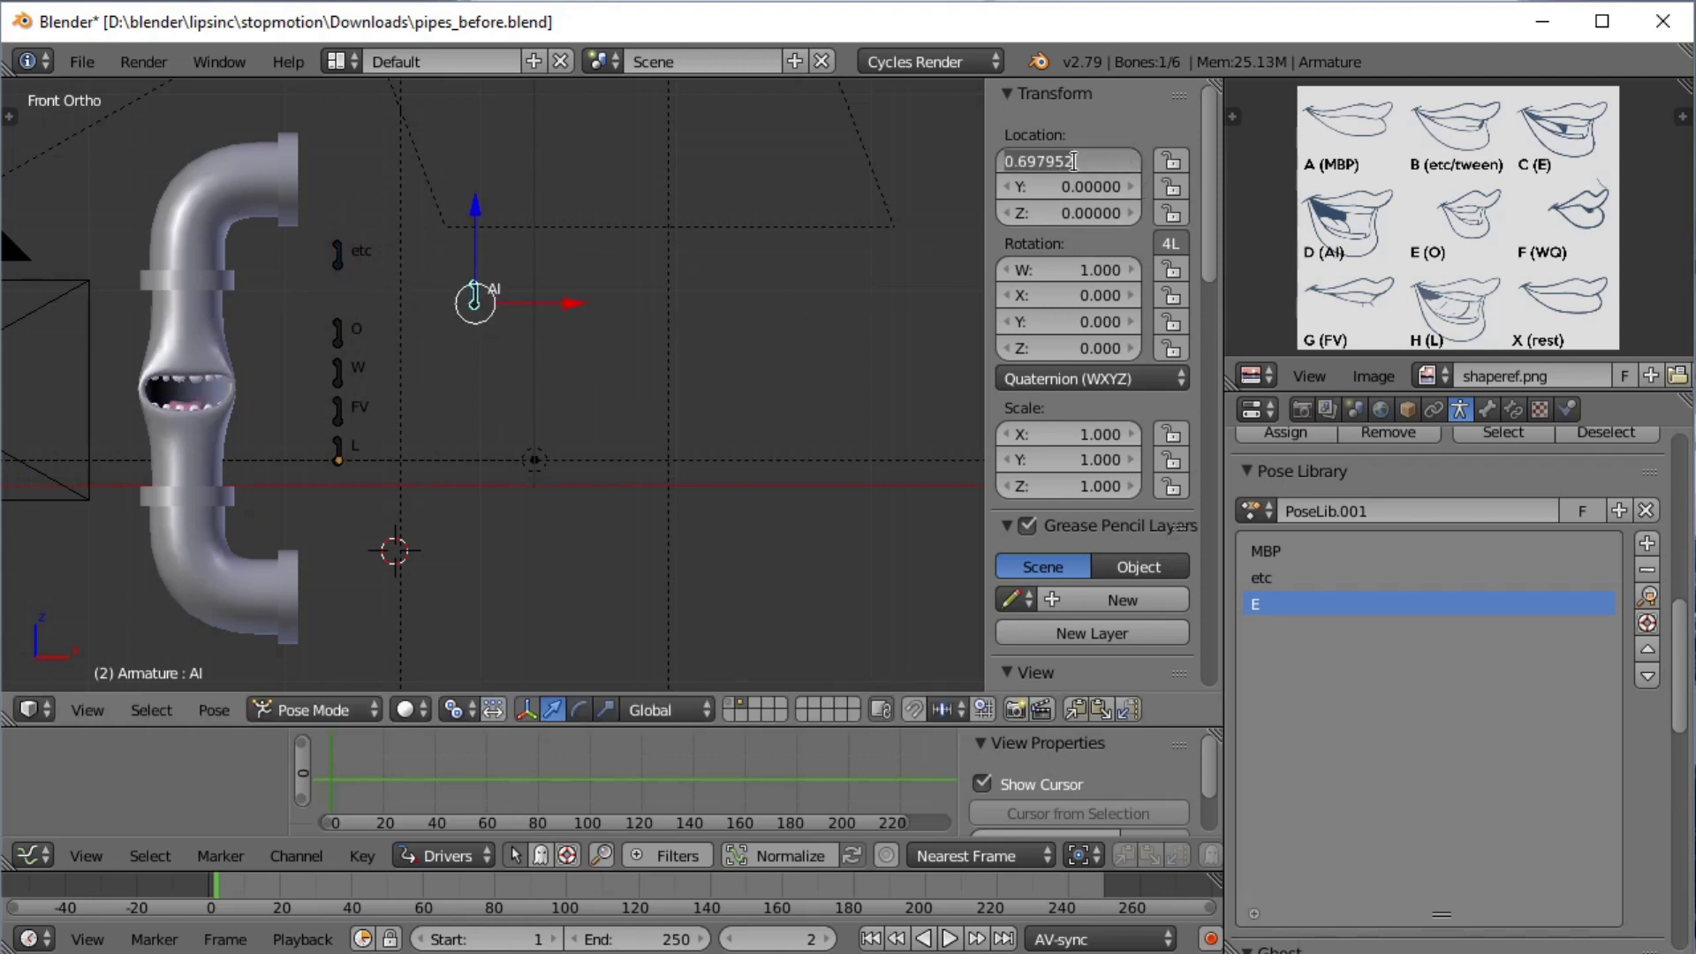
{"action": "type", "text": "1"}
{"action": "key", "text": "Return"}
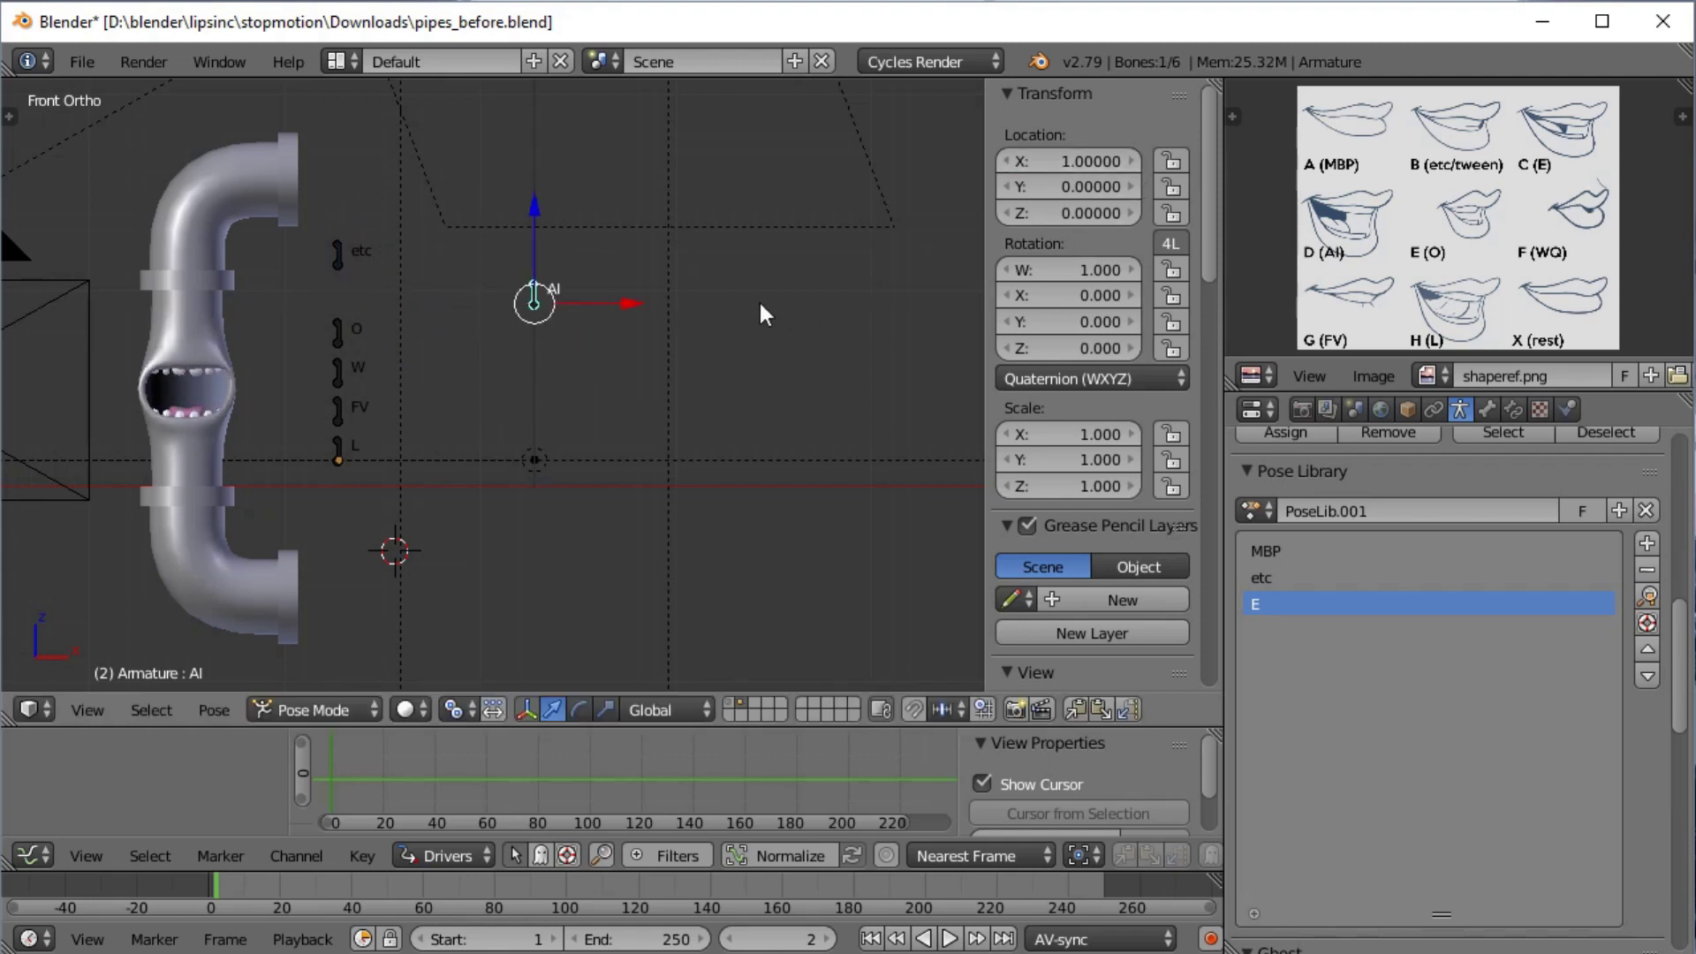
{"action": "mouse_move", "coordinate": [375, 239]}
{"action": "left_mouse_down"}
{"action": "mouse_move", "coordinate": [357, 245]}
{"action": "mouse_move", "coordinate": [364, 447]}
{"action": "left_mouse_up"}
{"action": "key", "text": "Escape"}
{"action": "left_click", "coordinate": [1648, 540]}
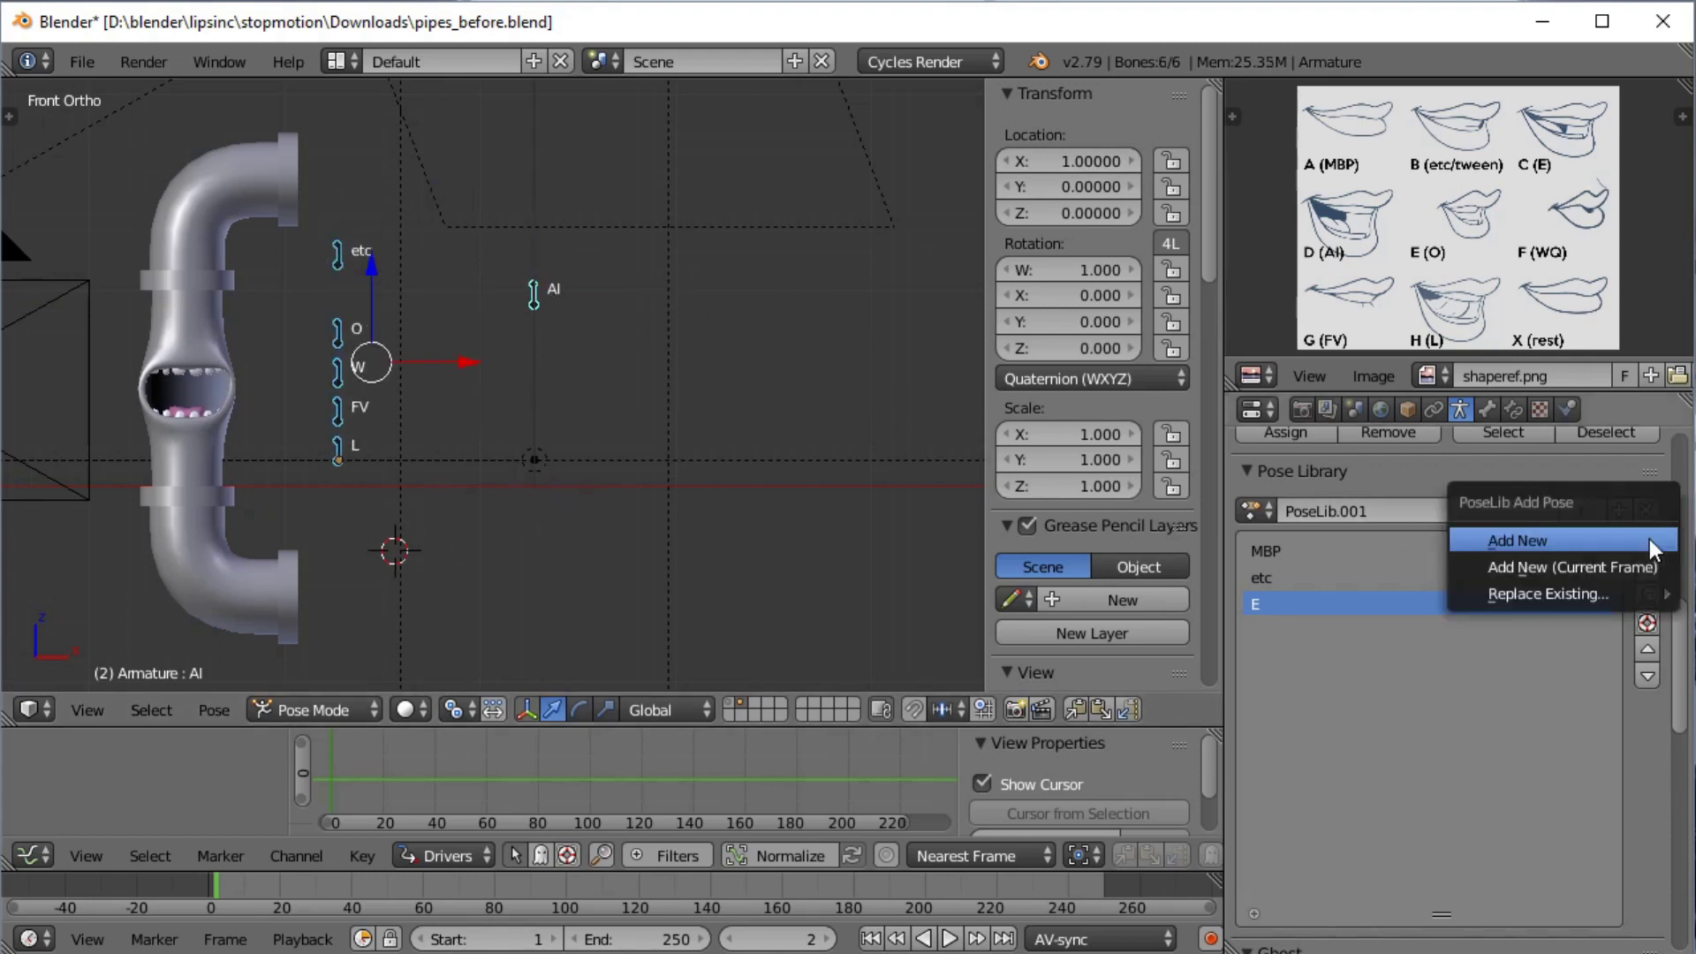
{"action": "left_click", "coordinate": [1587, 548]}
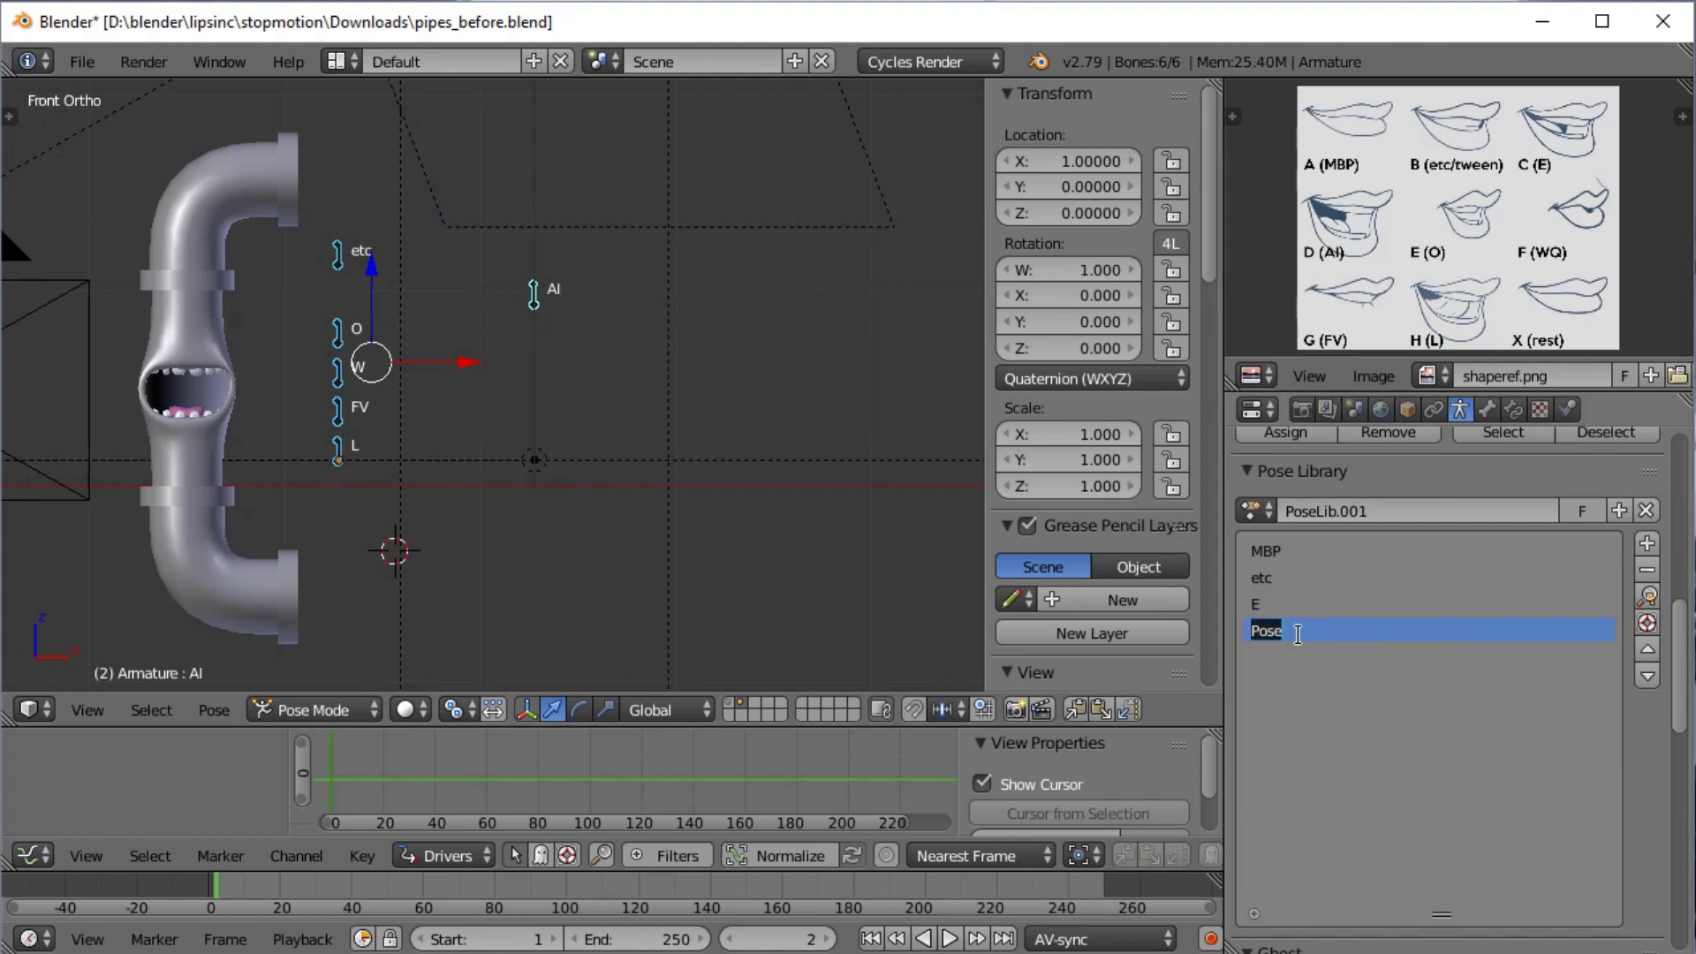
{"action": "type", "text": "AI"}
{"action": "scroll", "coordinate": [1300, 635], "scroll_direction": "up", "scroll_amount": 2}
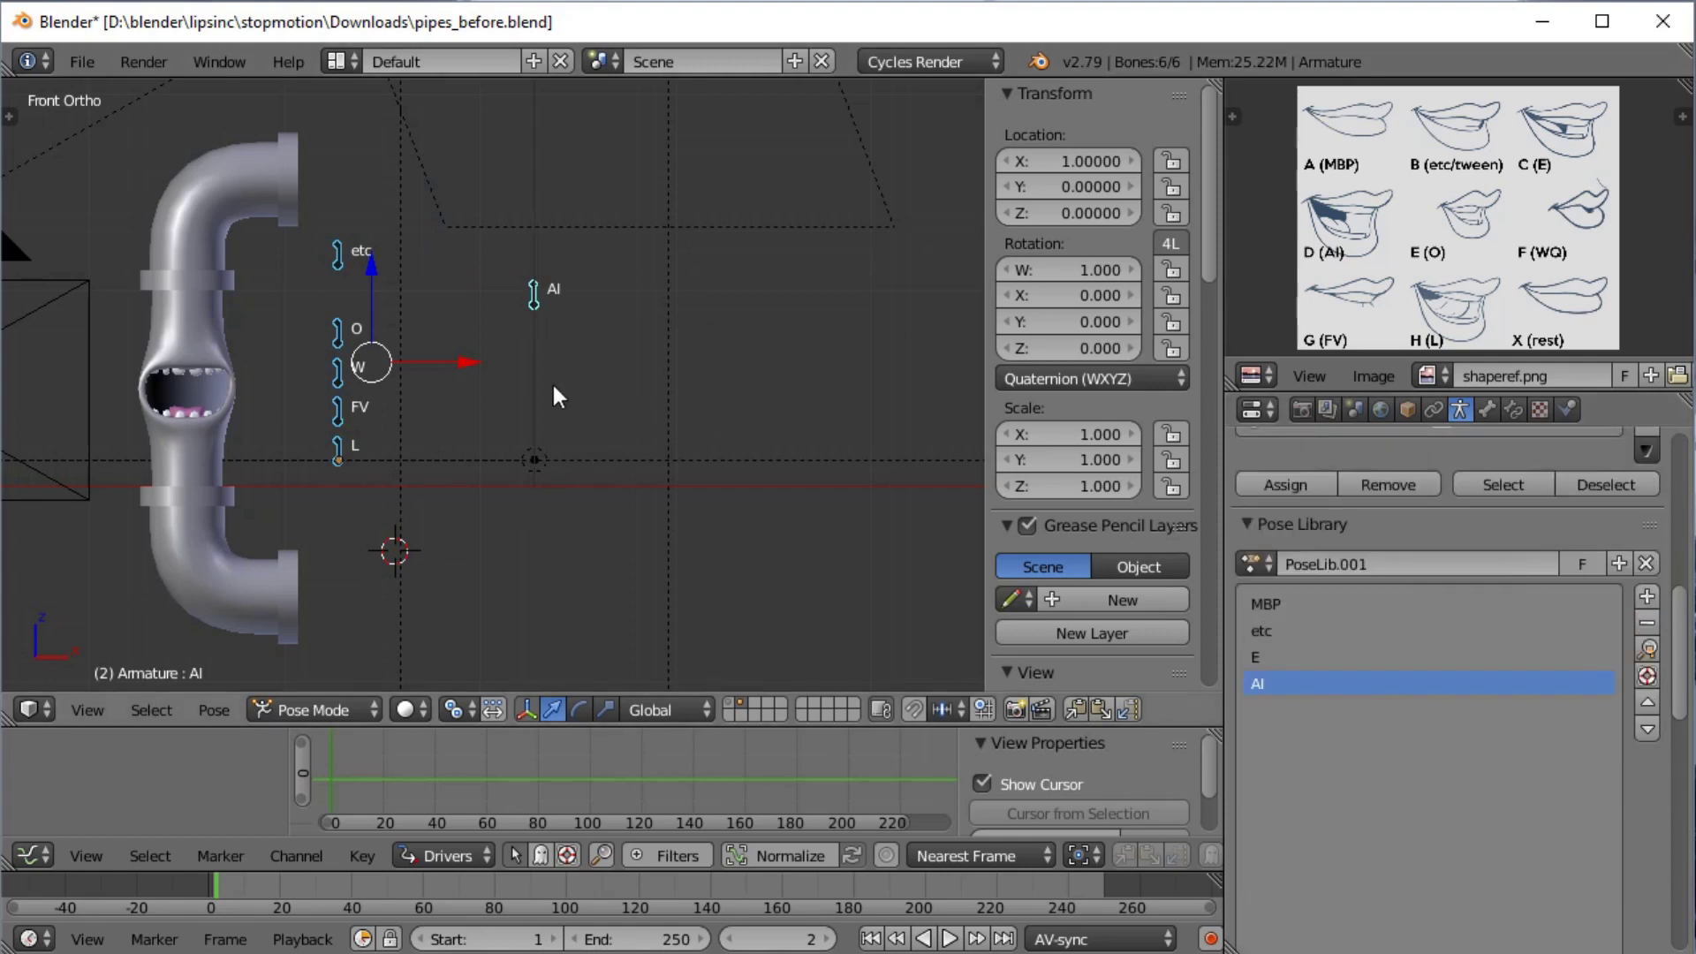
Add an 'O' pose with the O bone shifted out to X 1
{"action": "key", "text": "alt+g"}
{"action": "right_click", "coordinate": [337, 330]}
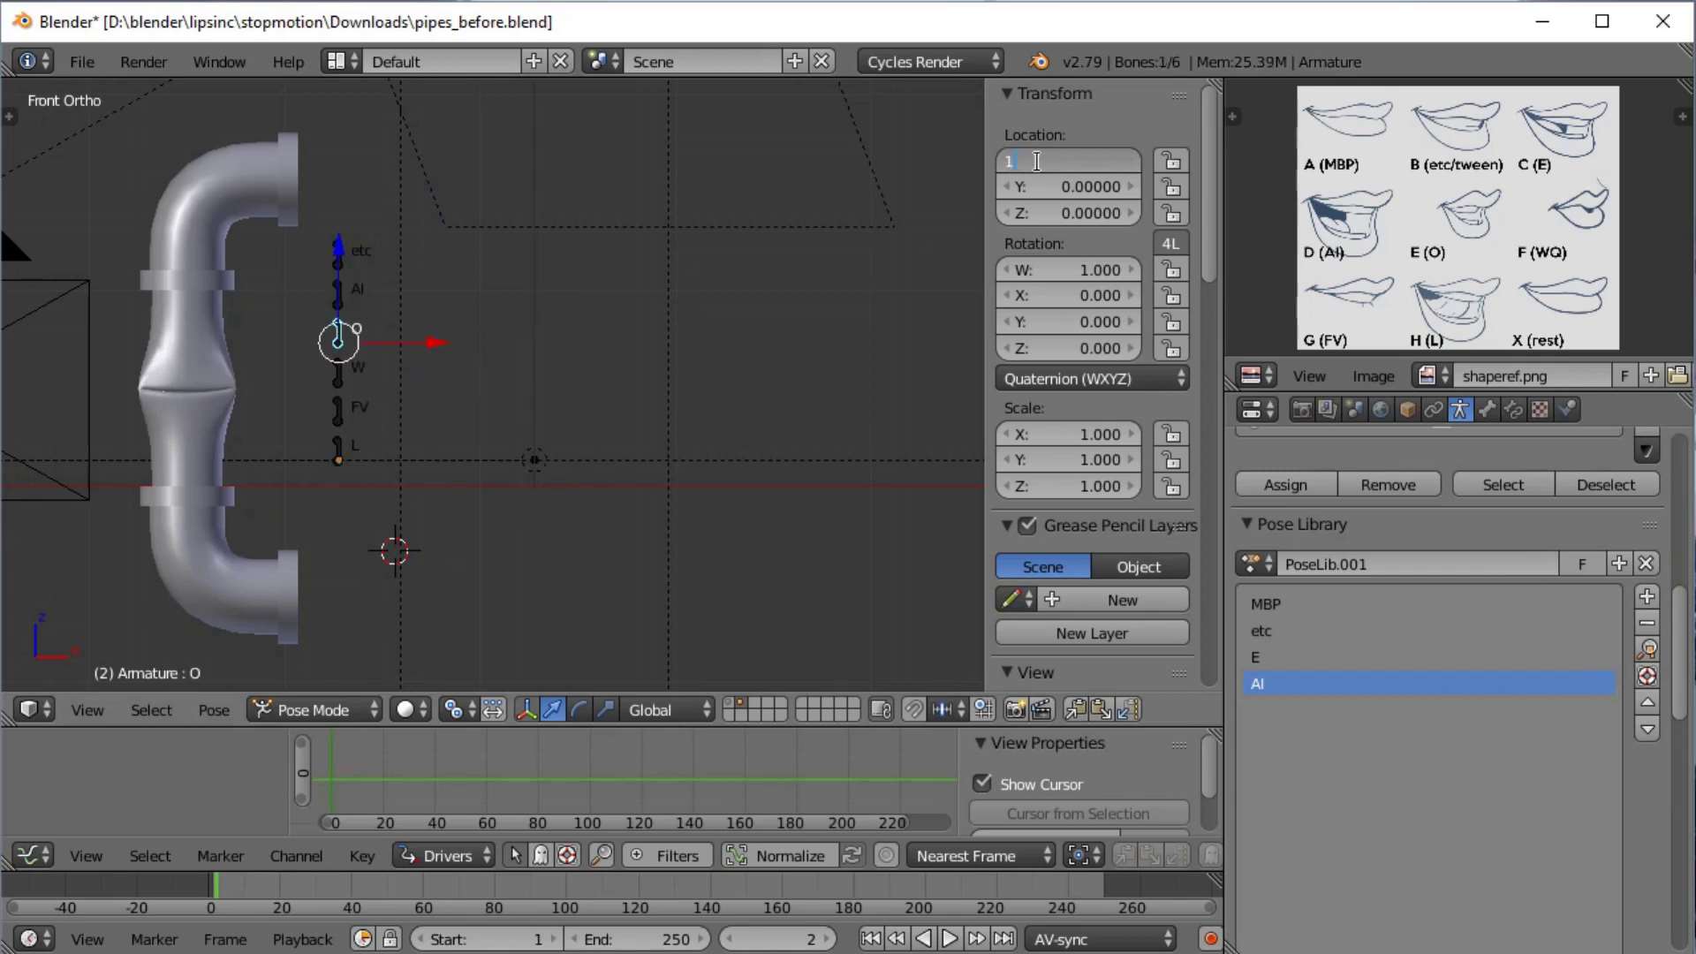
{"action": "key", "text": "ctrl+v"}
{"action": "key", "text": "a"}
{"action": "left_click", "coordinate": [1618, 563]}
{"action": "left_click", "coordinate": [1515, 590]}
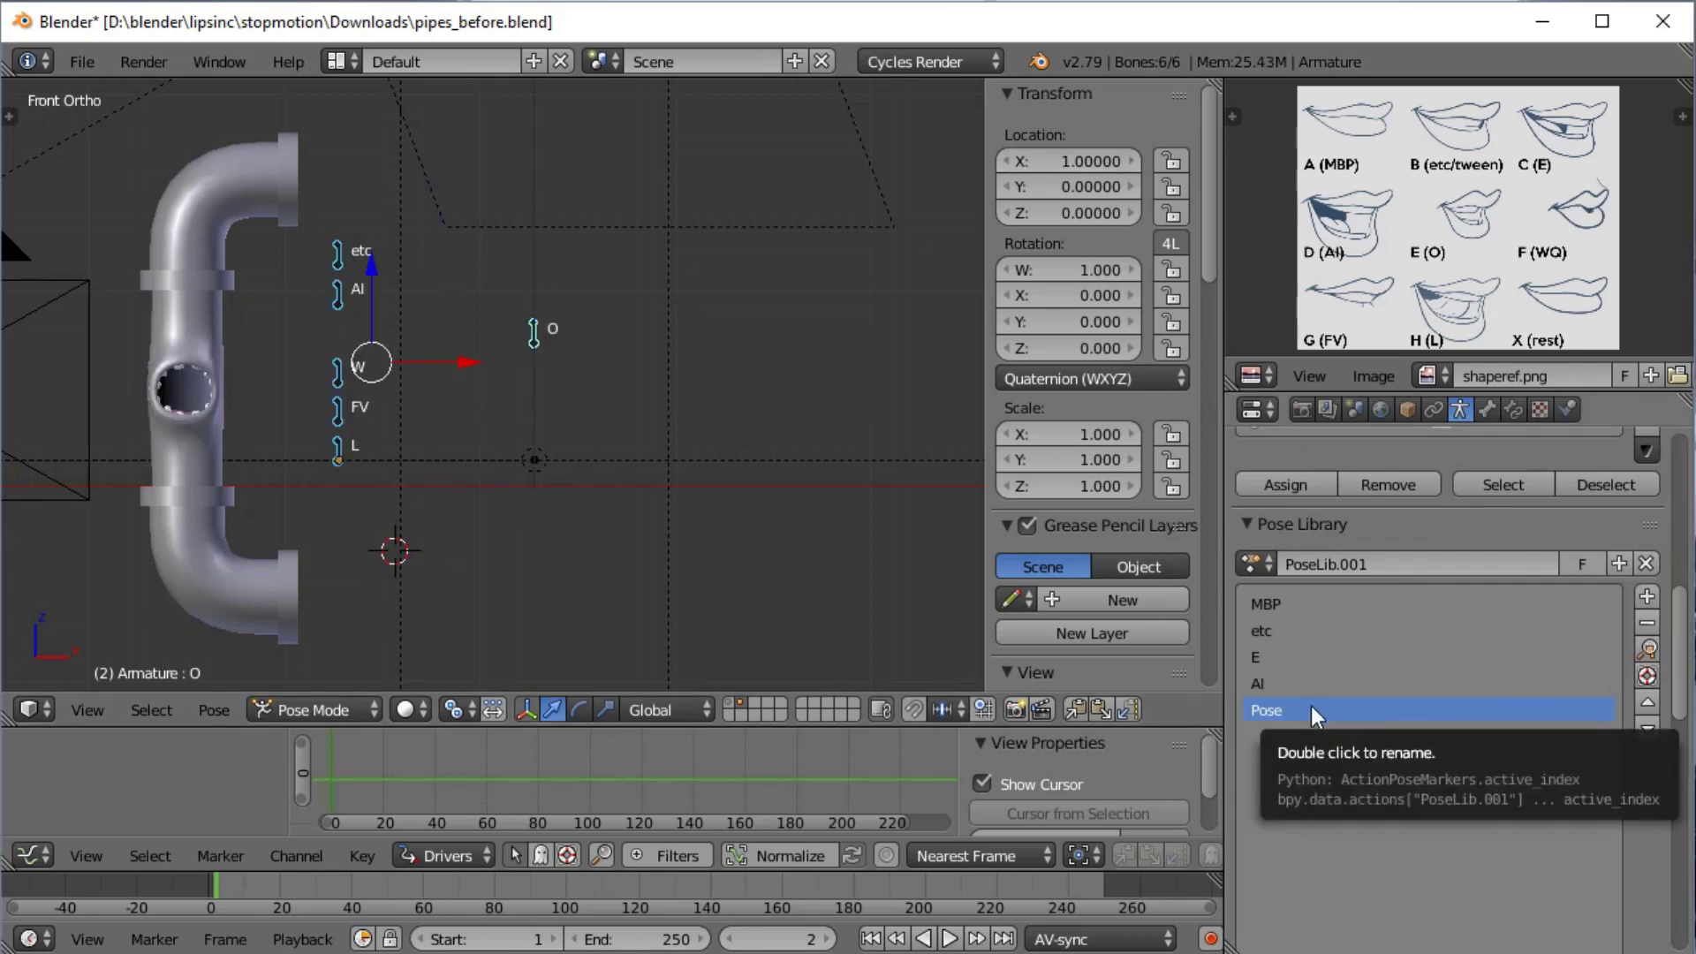
{"action": "double_click", "coordinate": [1305, 720]}
{"action": "type", "text": "O"}
{"action": "key", "text": "Return"}
Add a 'W' pose with the W bone shifted out to the right
{"action": "key", "text": "alt+g"}
{"action": "right_click", "coordinate": [338, 369]}
{"action": "key", "text": "ctrl+v"}
{"action": "key", "text": "a"}
{"action": "left_click", "coordinate": [1618, 564]}
{"action": "left_click", "coordinate": [1515, 590]}
{"action": "double_click", "coordinate": [1305, 737]}
{"action": "type", "text": "W"}
{"action": "key", "text": "Return"}
Add an FV pose with the FV bone shifted out to the right
{"action": "key", "text": "alt+g"}
{"action": "right_click", "coordinate": [353, 415]}
{"action": "key", "text": "ctrl+v"}
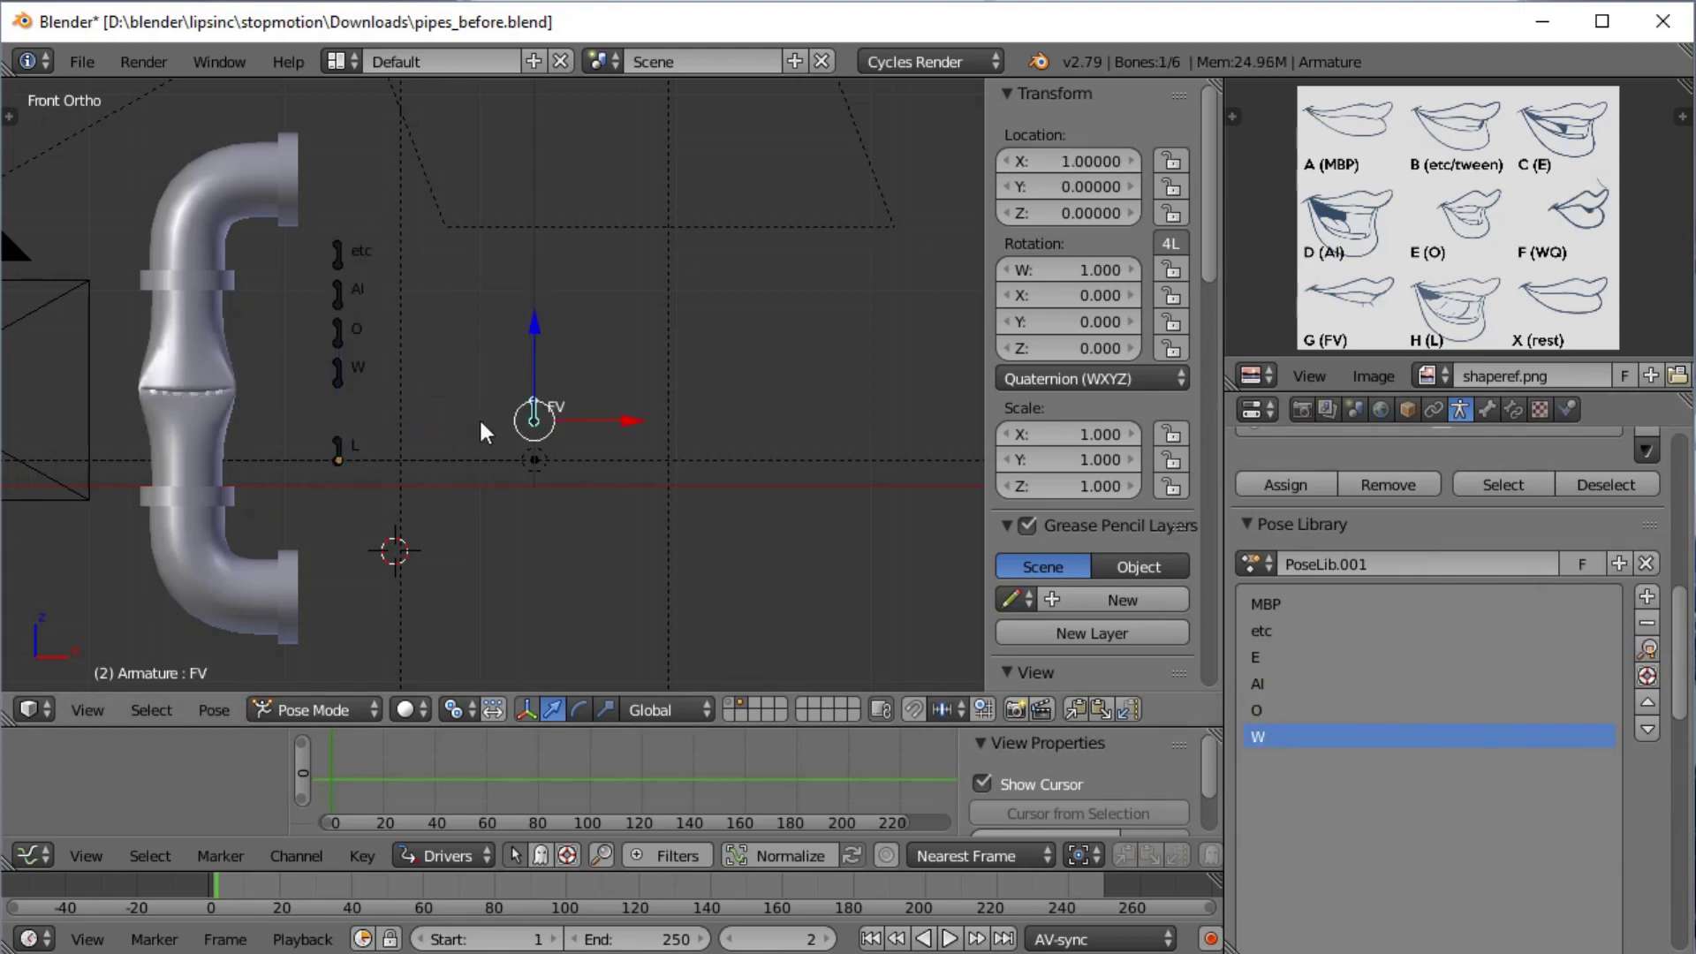
{"action": "key", "text": "a"}
{"action": "left_click", "coordinate": [1618, 564]}
{"action": "left_click", "coordinate": [1515, 590]}
{"action": "double_click", "coordinate": [1322, 753]}
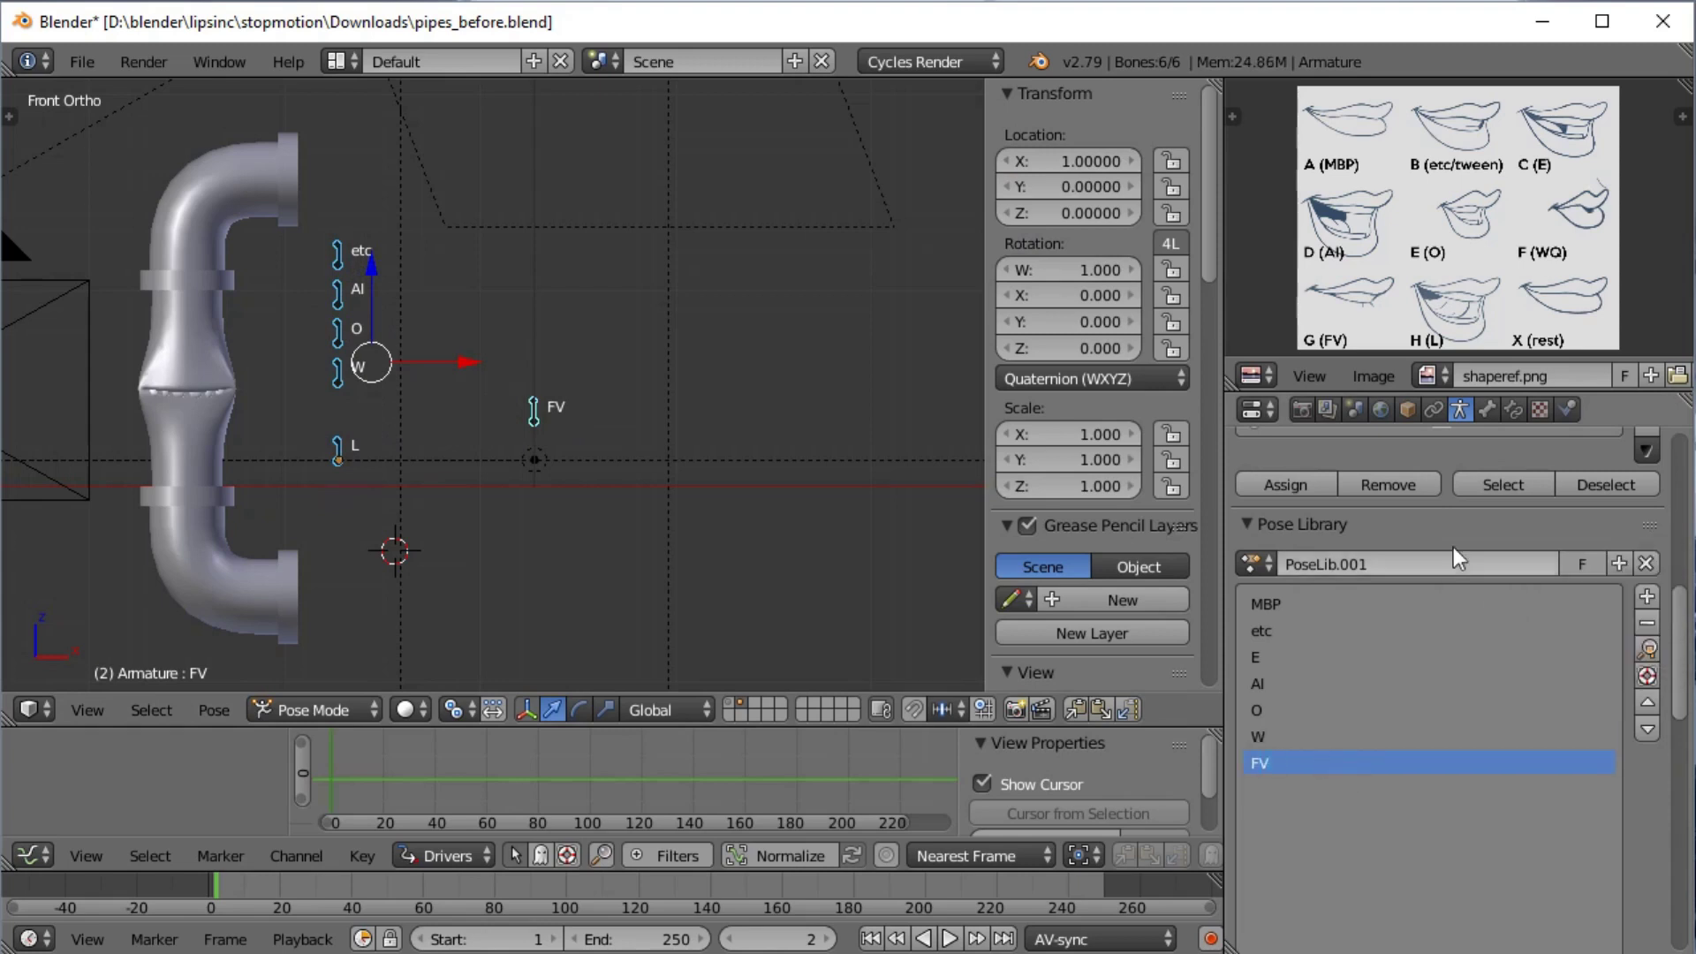
Add the L pose with the L bone moved to its new position
{"action": "key", "text": "alt+g"}
{"action": "right_click", "coordinate": [338, 446]}
{"action": "key", "text": "g"}
{"action": "left_click", "coordinate": [416, 318]}
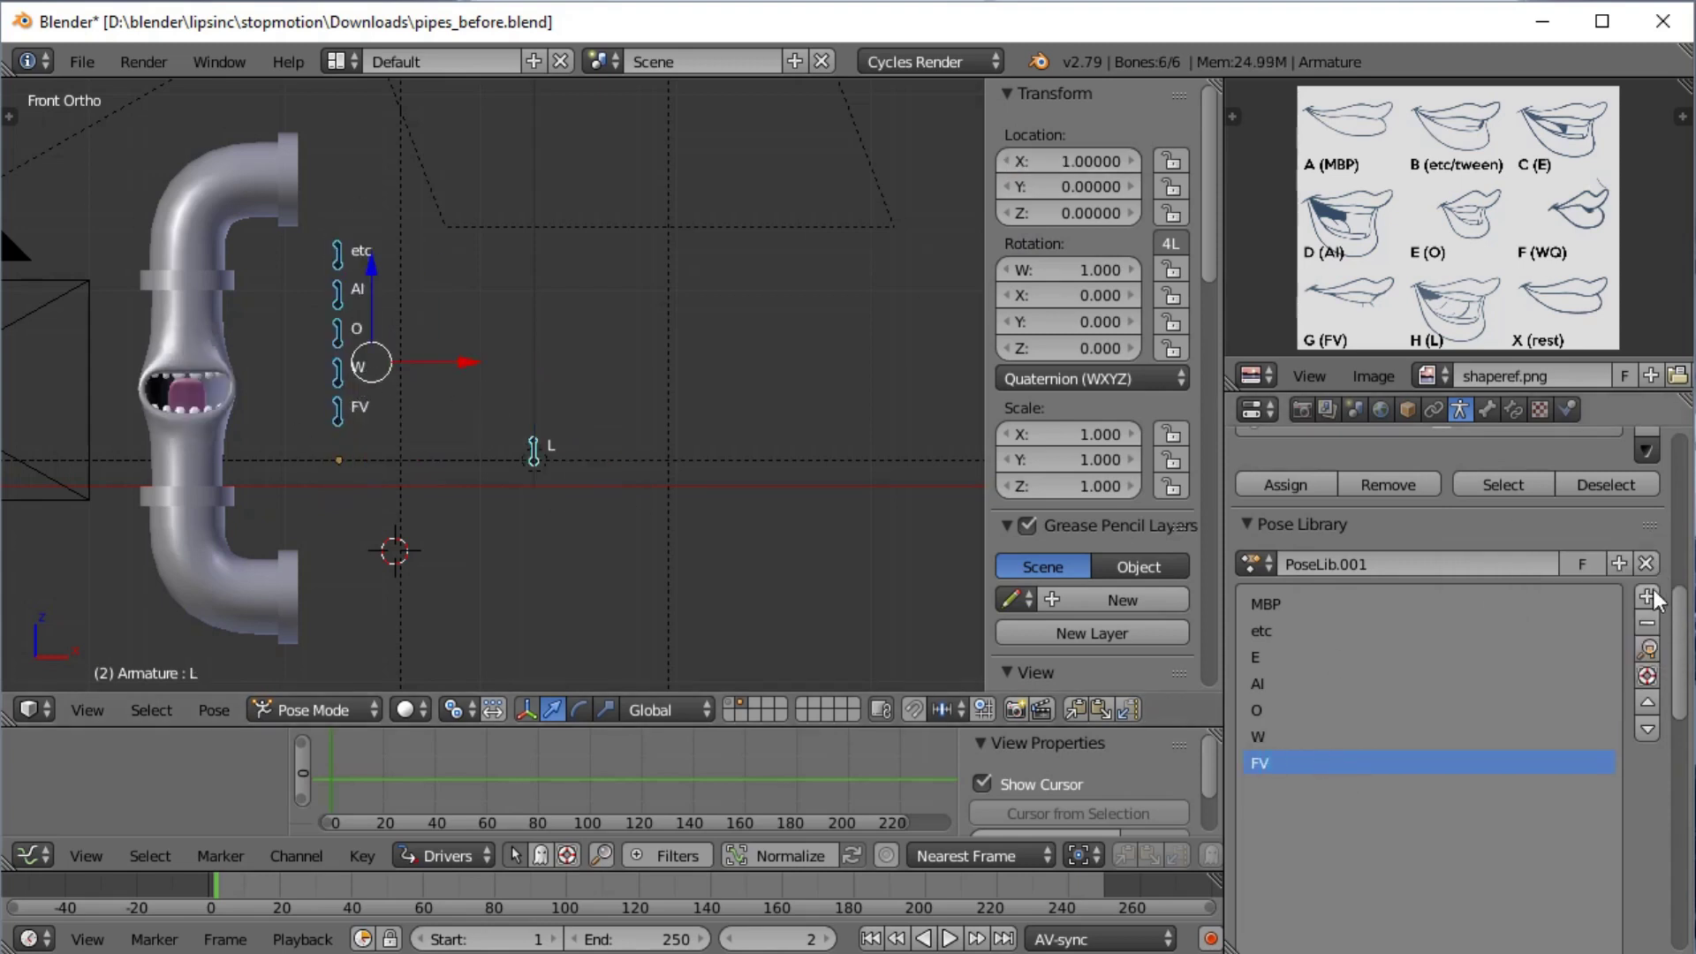
{"action": "left_click", "coordinate": [1649, 599]}
Map mouths B, C and D to the etc, E and AI poses
{"action": "scroll", "coordinate": [1560, 624], "scroll_direction": "down", "scroll_amount": 8}
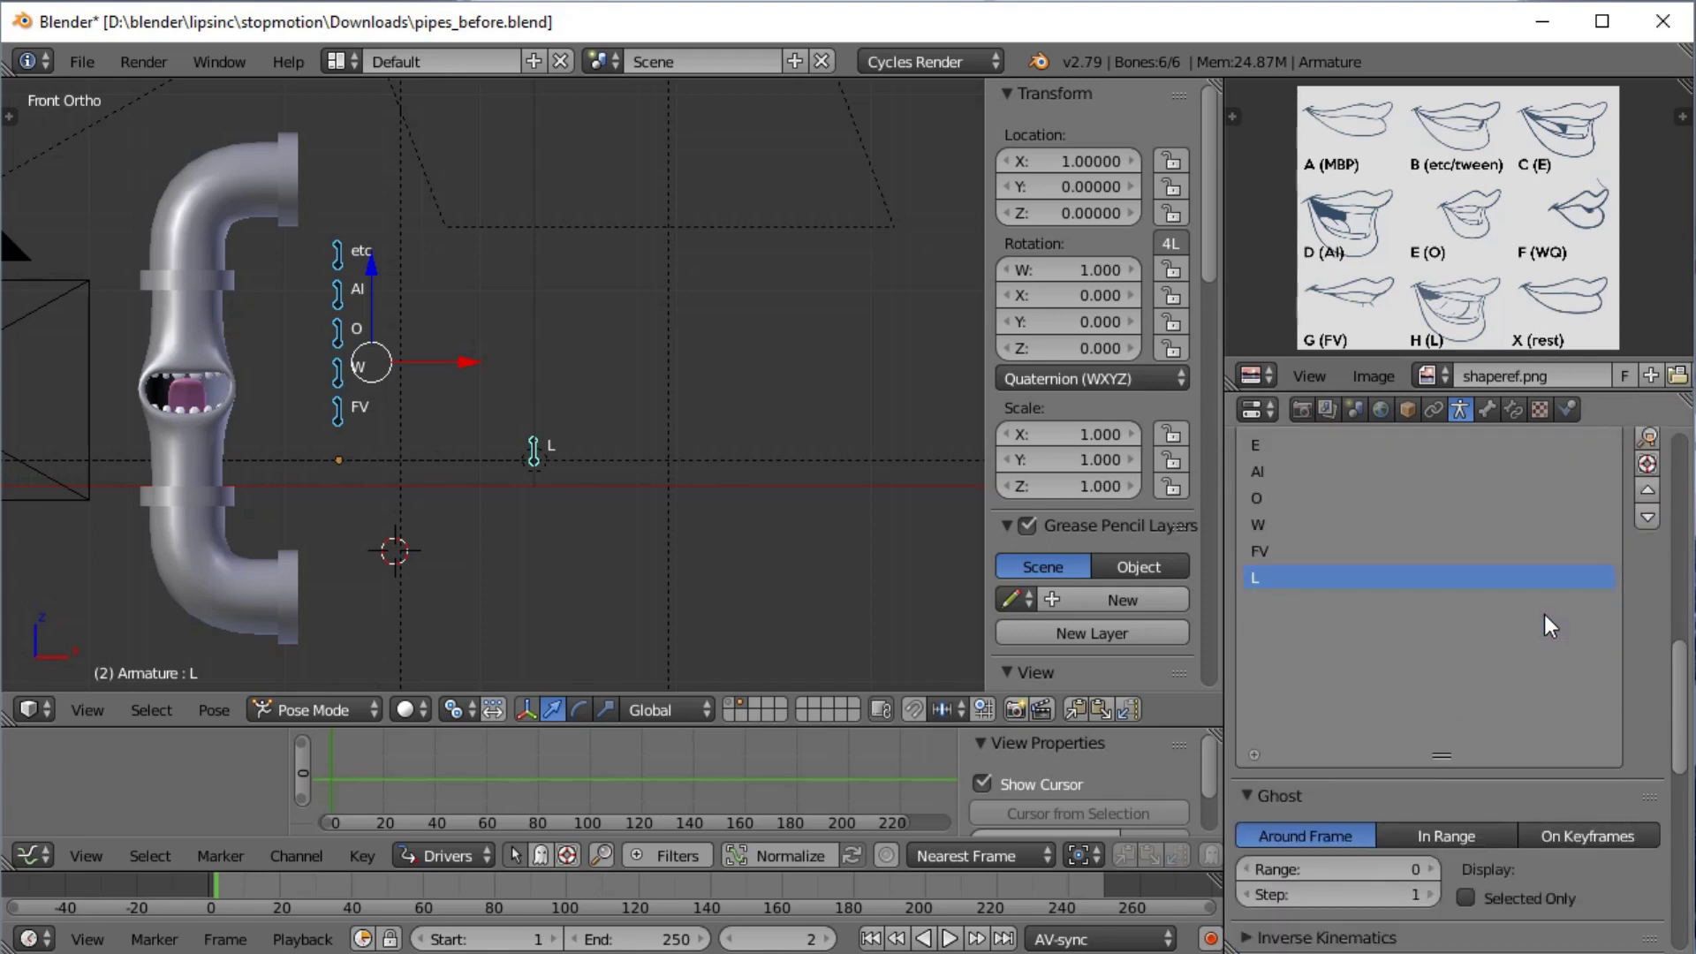
{"action": "scroll", "coordinate": [1544, 613], "scroll_direction": "down", "scroll_amount": 10}
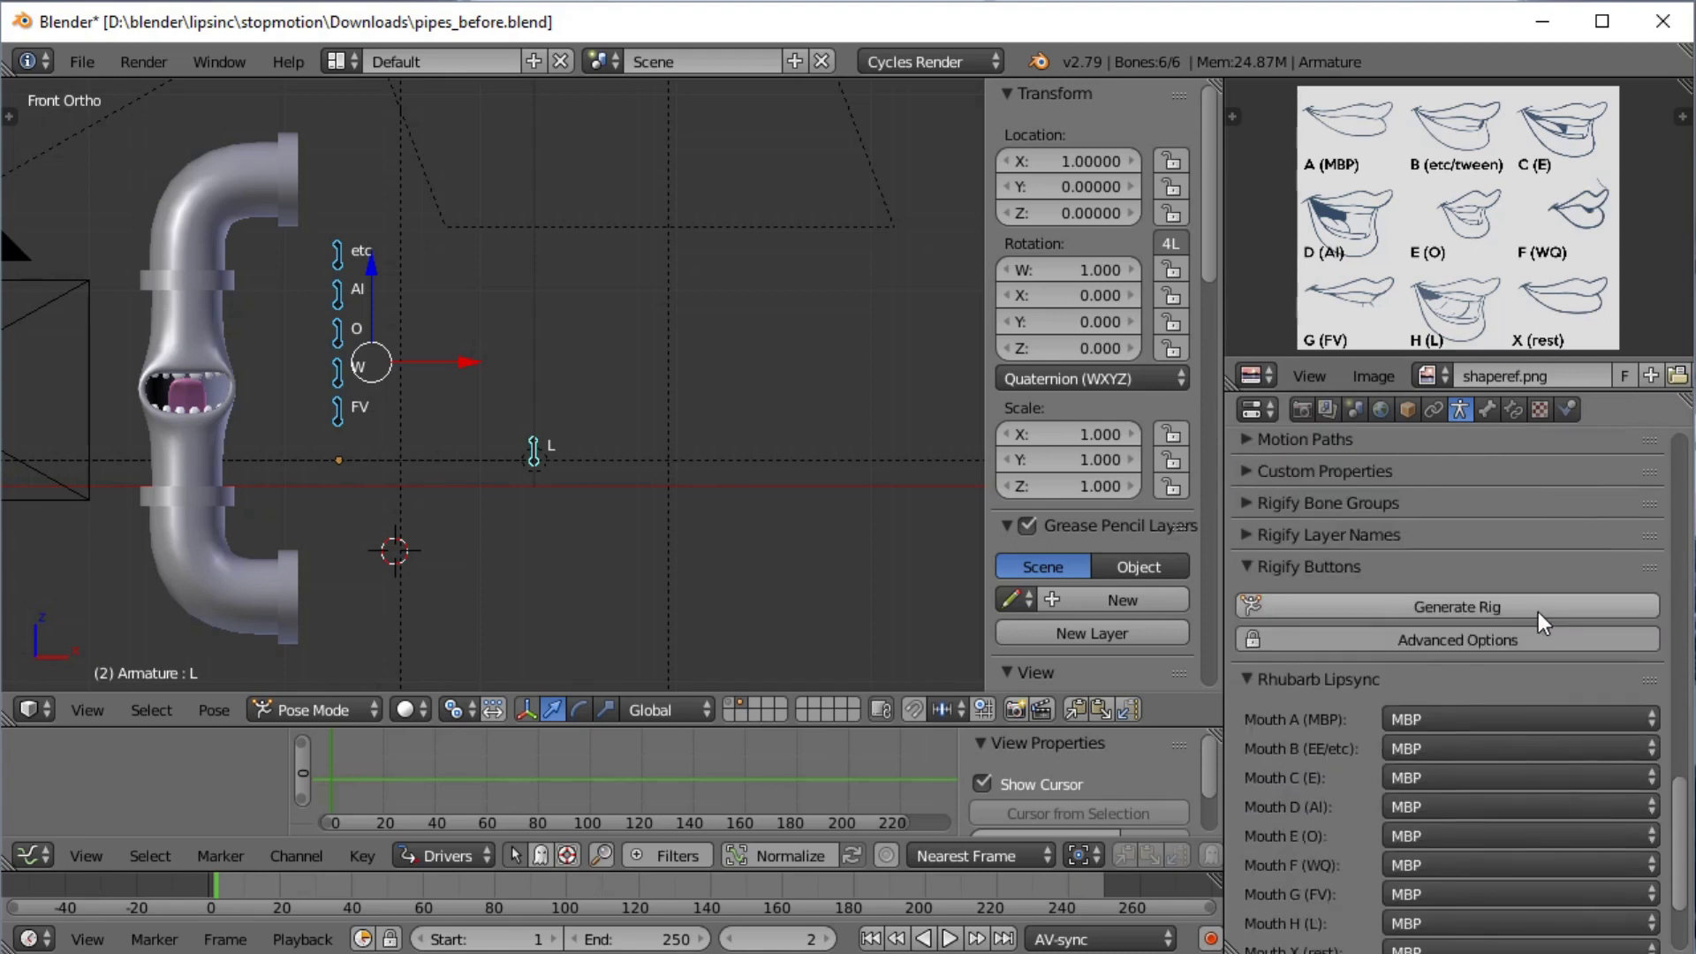
{"action": "scroll", "coordinate": [1539, 612], "scroll_direction": "down", "scroll_amount": 4}
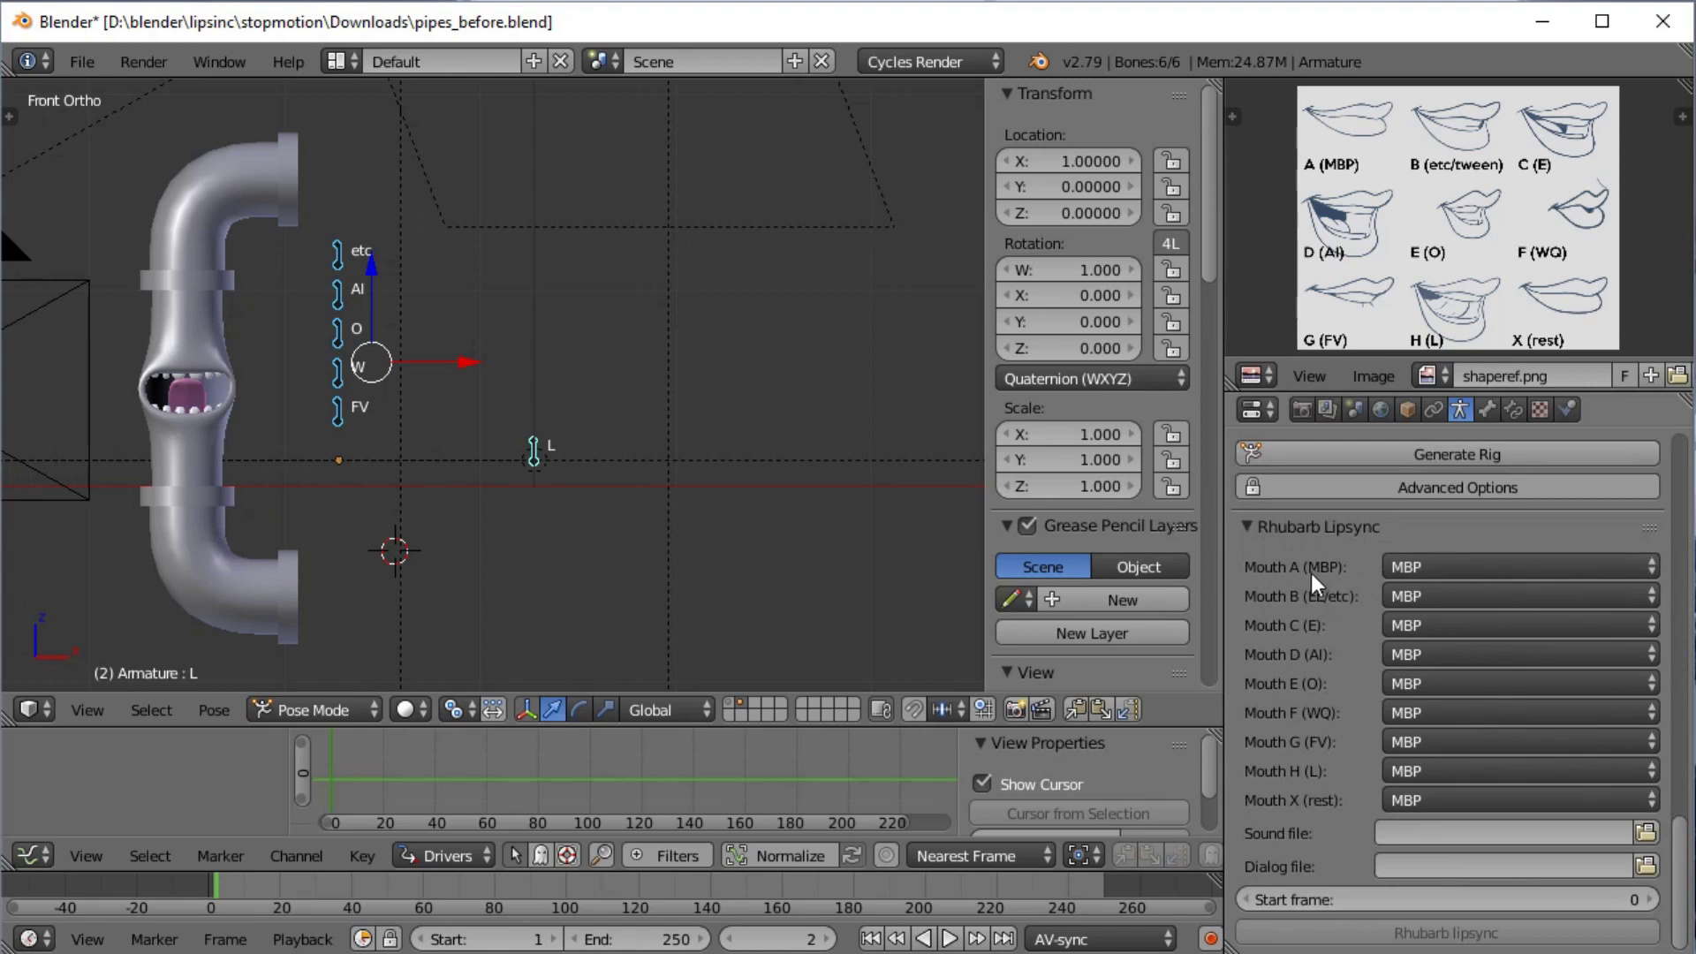
{"action": "left_click", "coordinate": [1438, 595]}
{"action": "left_click", "coordinate": [1488, 550]}
{"action": "left_click", "coordinate": [1471, 622]}
{"action": "left_click", "coordinate": [1448, 537]}
{"action": "left_click", "coordinate": [1487, 650]}
{"action": "left_click", "coordinate": [1475, 566]}
Map mouths E, F and G to the O, W and FV poses
{"action": "left_click", "coordinate": [1467, 683]}
{"action": "left_click", "coordinate": [1466, 598]}
{"action": "left_click", "coordinate": [1468, 655]}
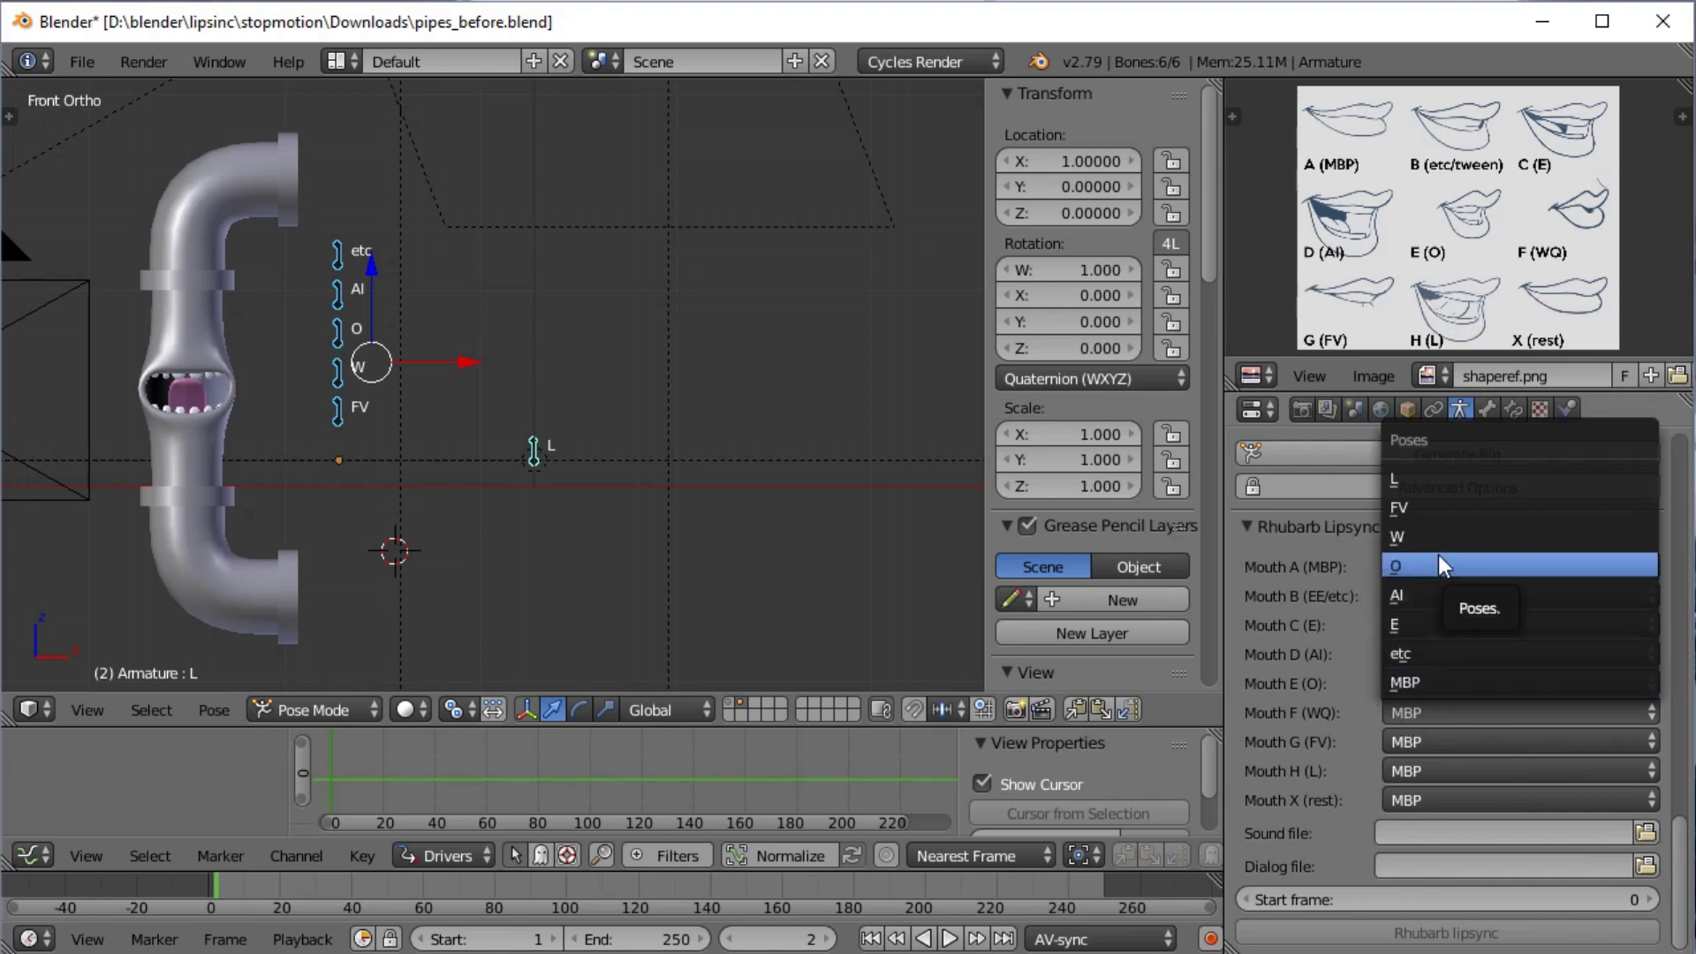
{"action": "left_click", "coordinate": [1439, 558]}
{"action": "left_click", "coordinate": [1453, 684]}
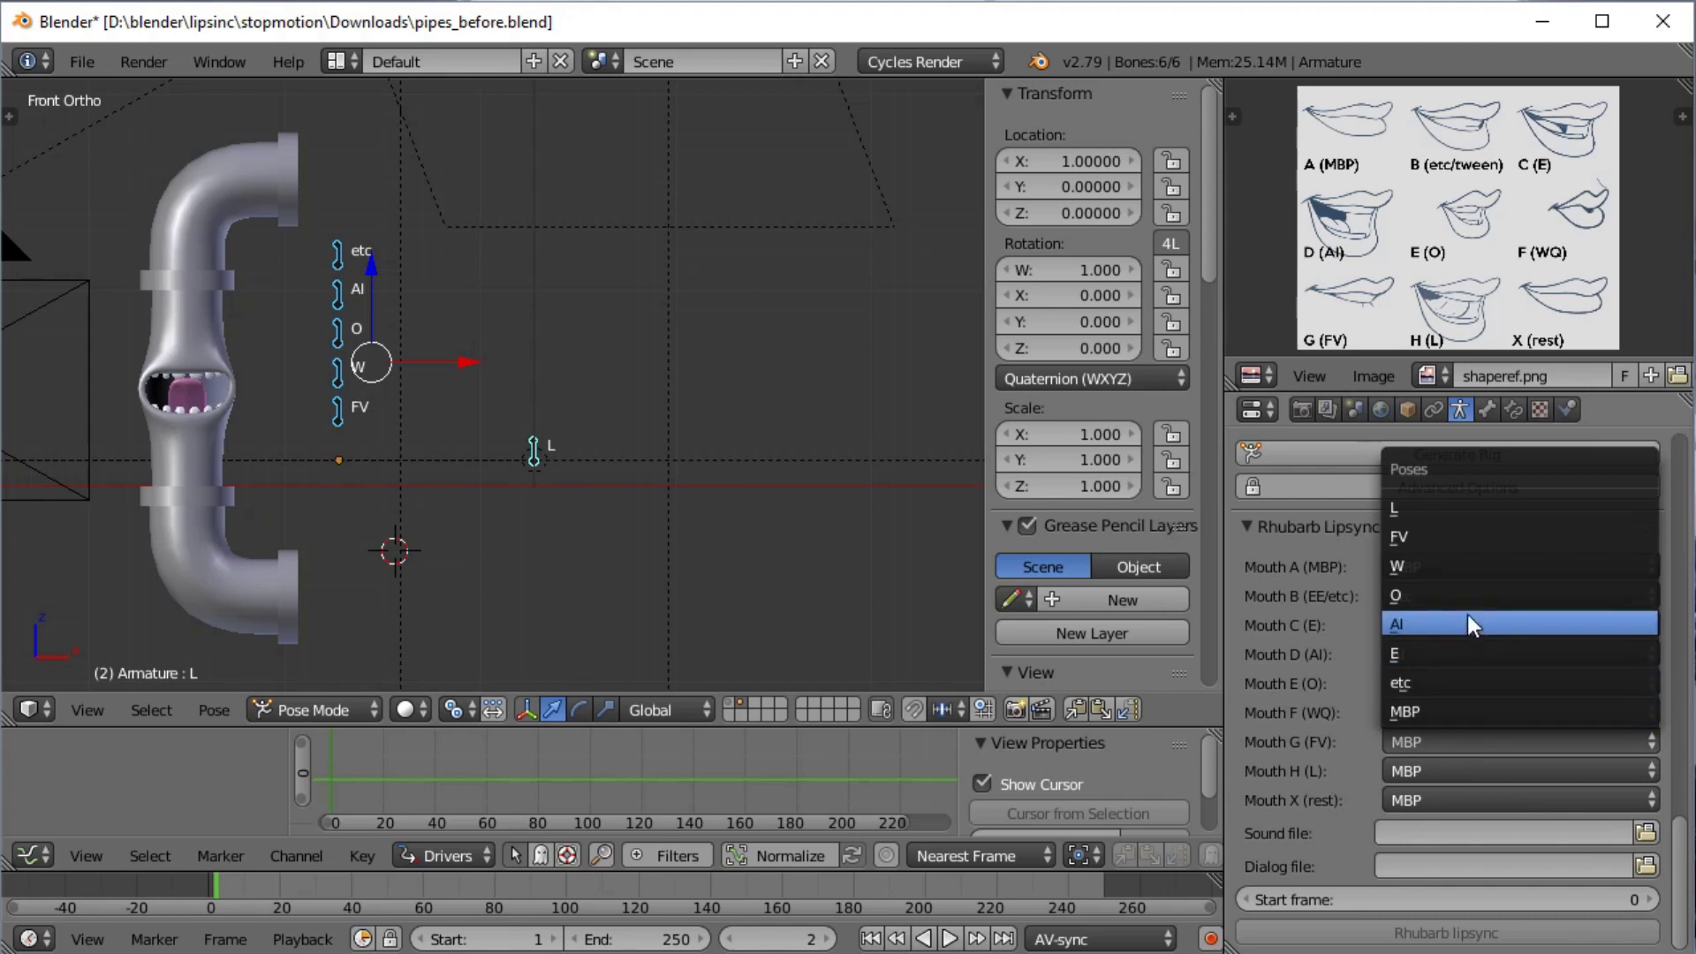
{"action": "left_click", "coordinate": [1449, 566]}
{"action": "left_click", "coordinate": [1456, 742]}
{"action": "left_click", "coordinate": [1449, 566]}
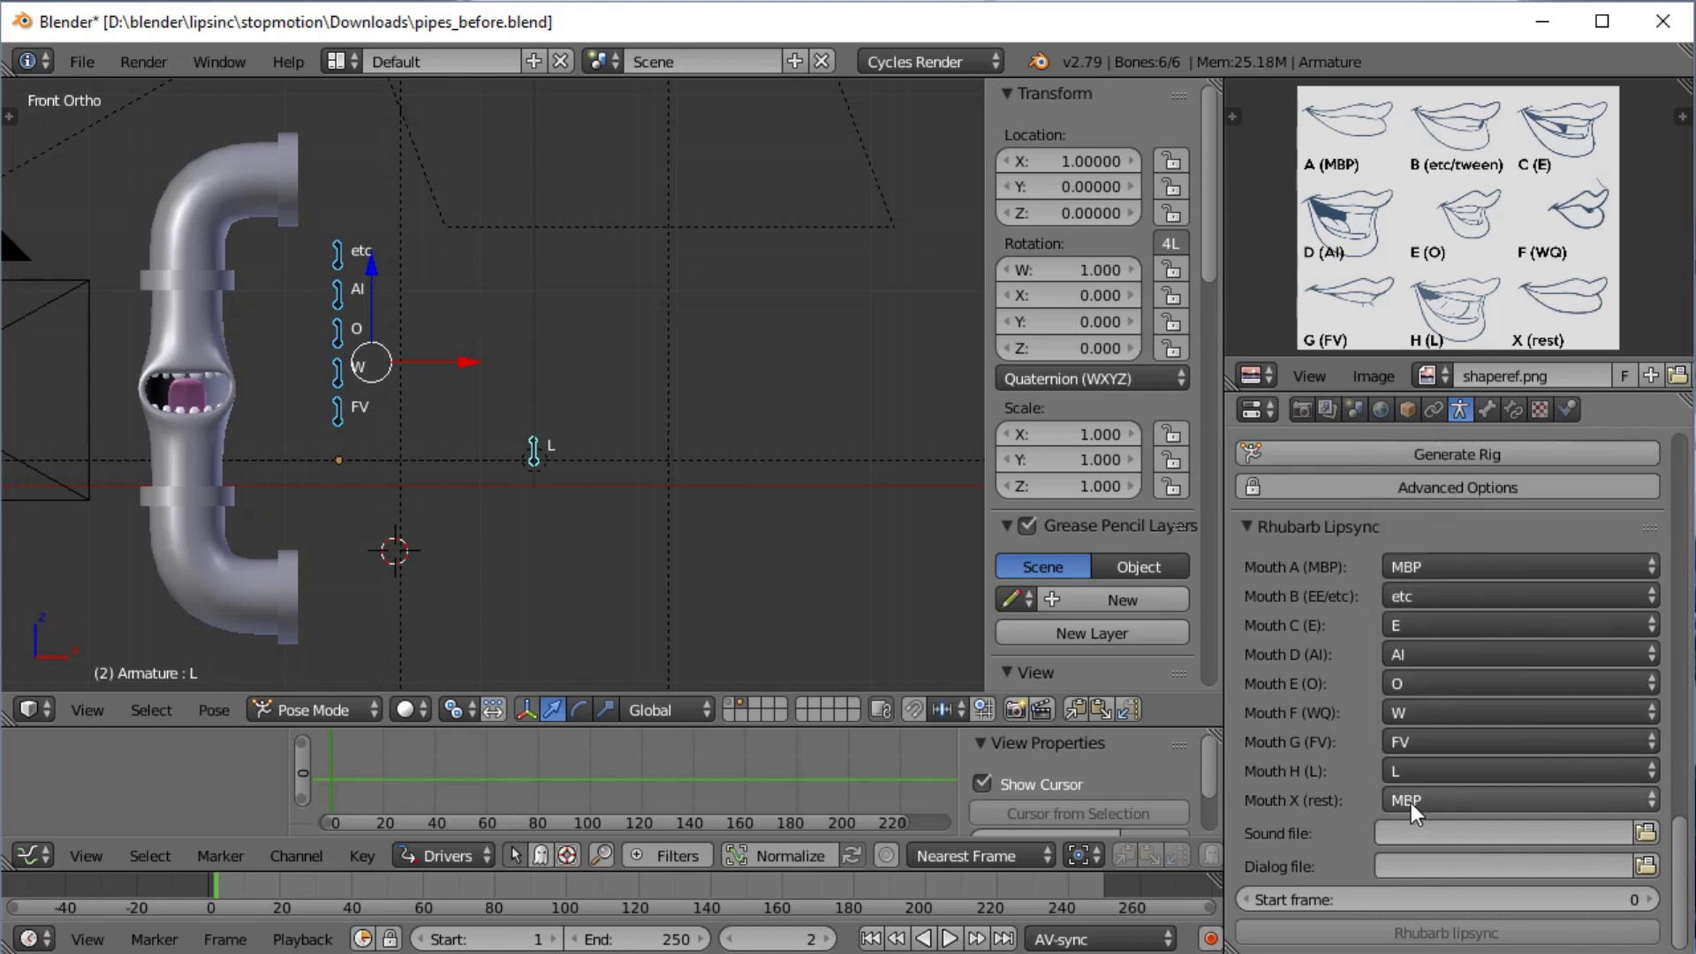
Set the Rhubarb sound file to Voicefile.wav
{"action": "left_click", "coordinate": [1646, 832]}
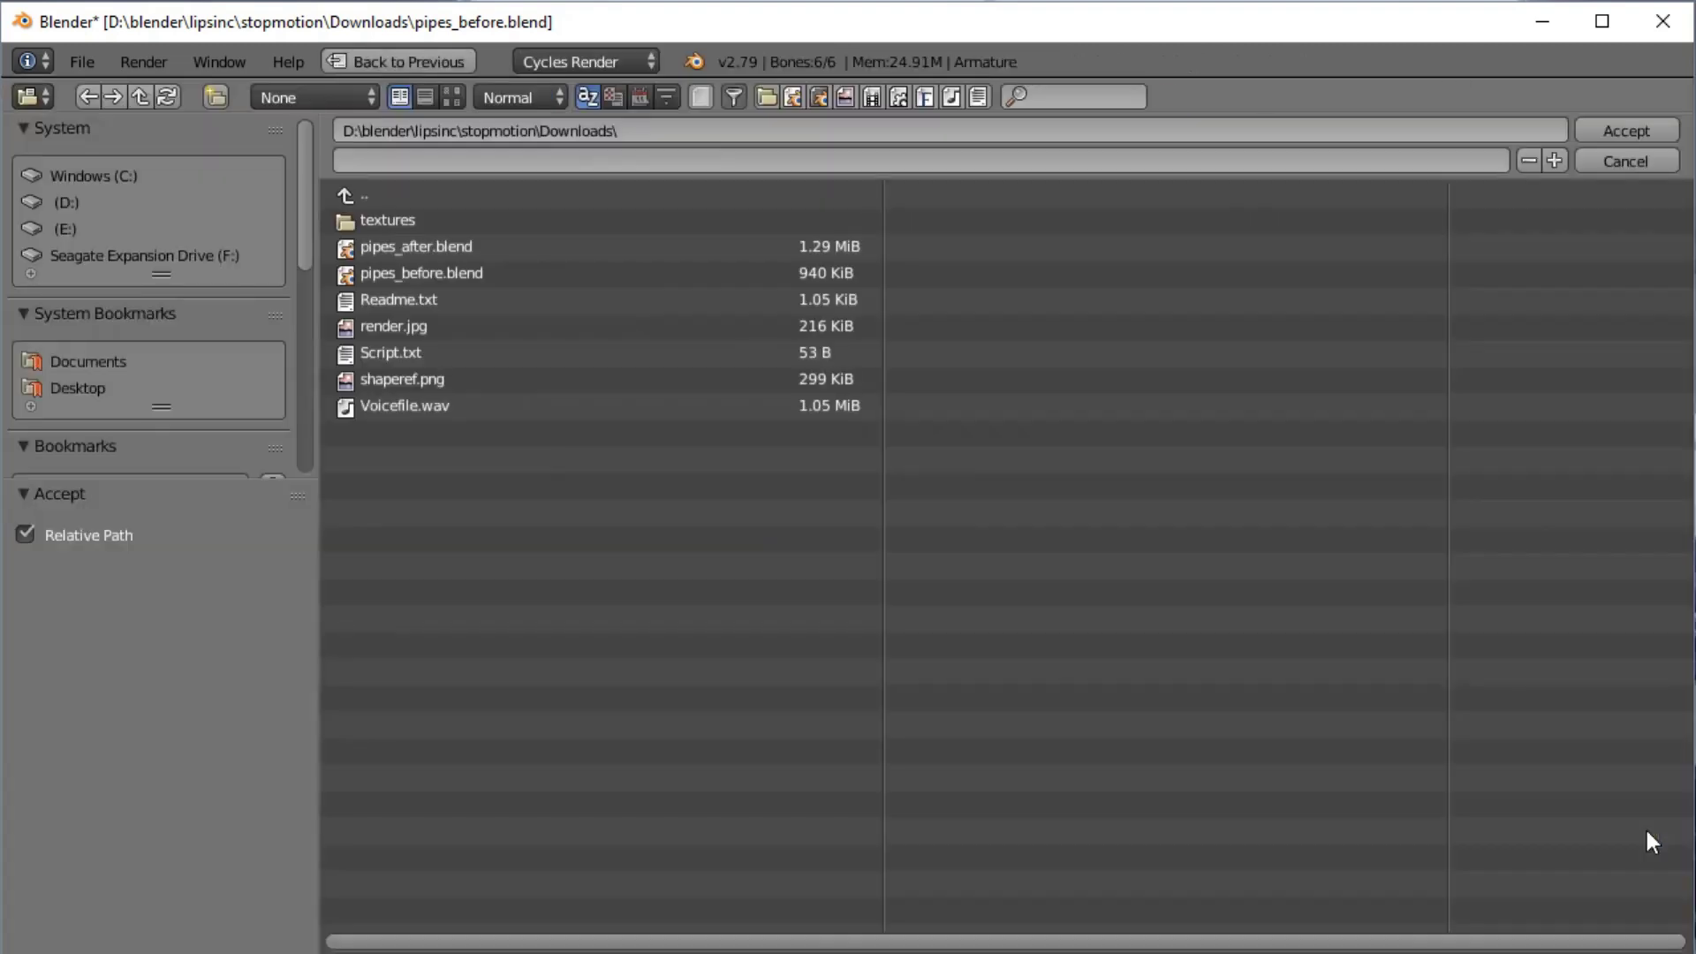
{"action": "left_click", "coordinate": [486, 404]}
{"action": "left_click", "coordinate": [1645, 132]}
{"action": "scroll", "coordinate": [1645, 843], "scroll_direction": "down", "scroll_amount": 5}
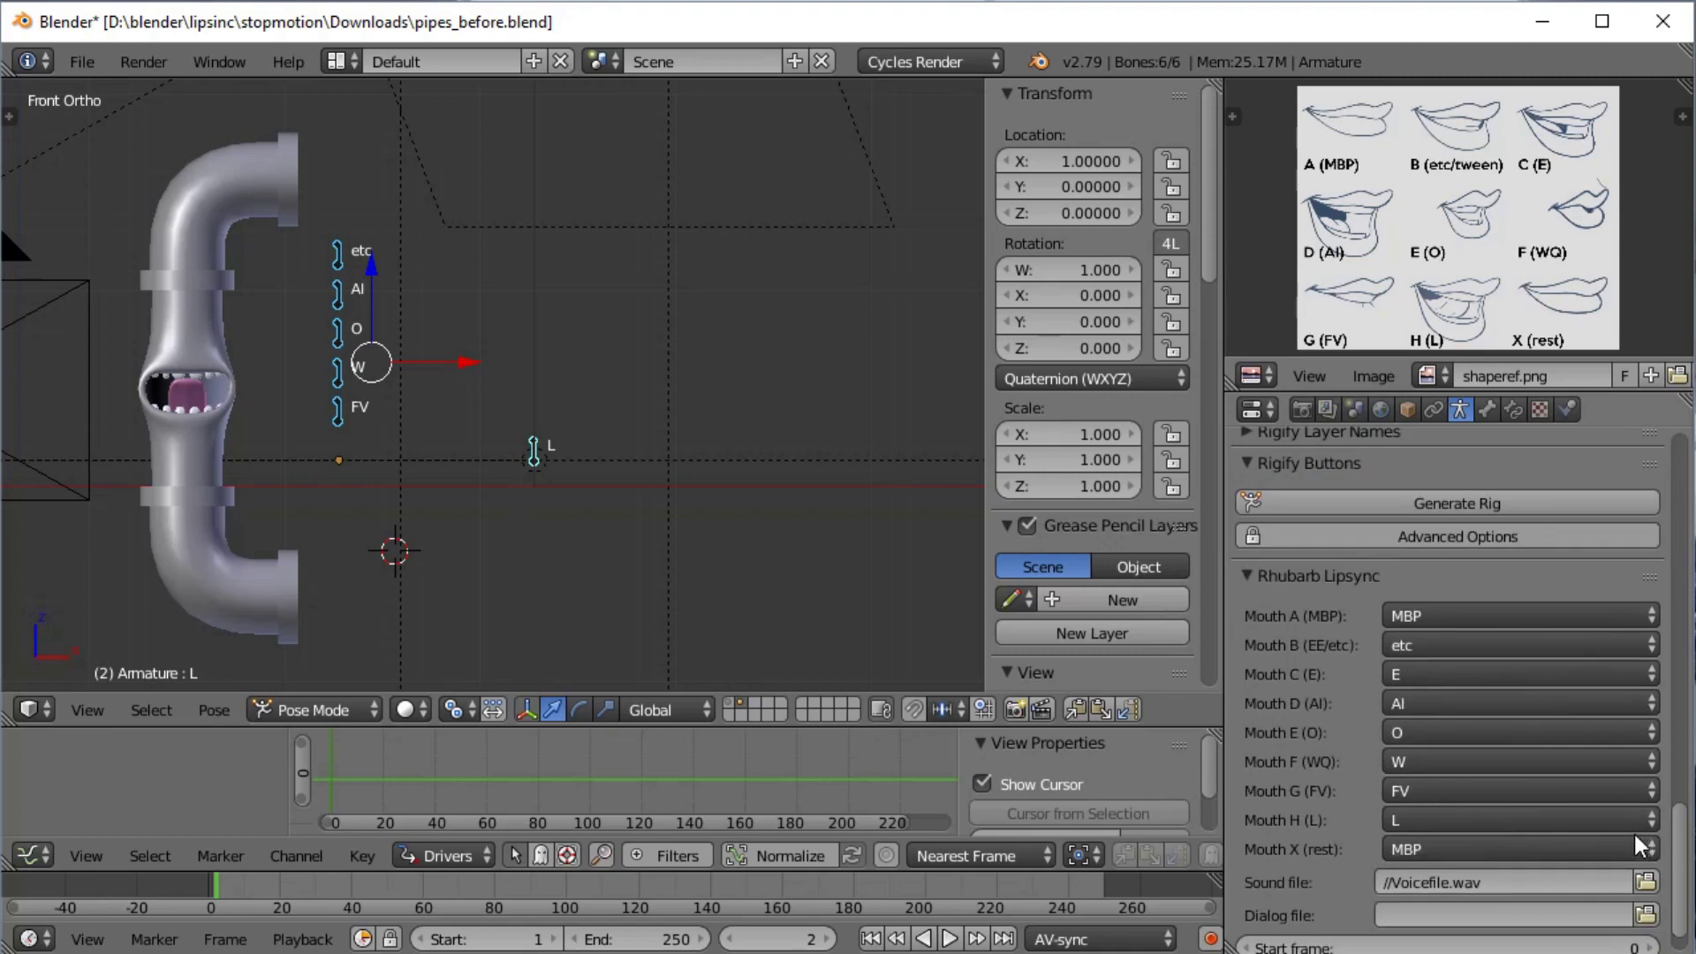
Set the Rhubarb dialog file to Script.txt
{"action": "left_click", "coordinate": [1649, 894]}
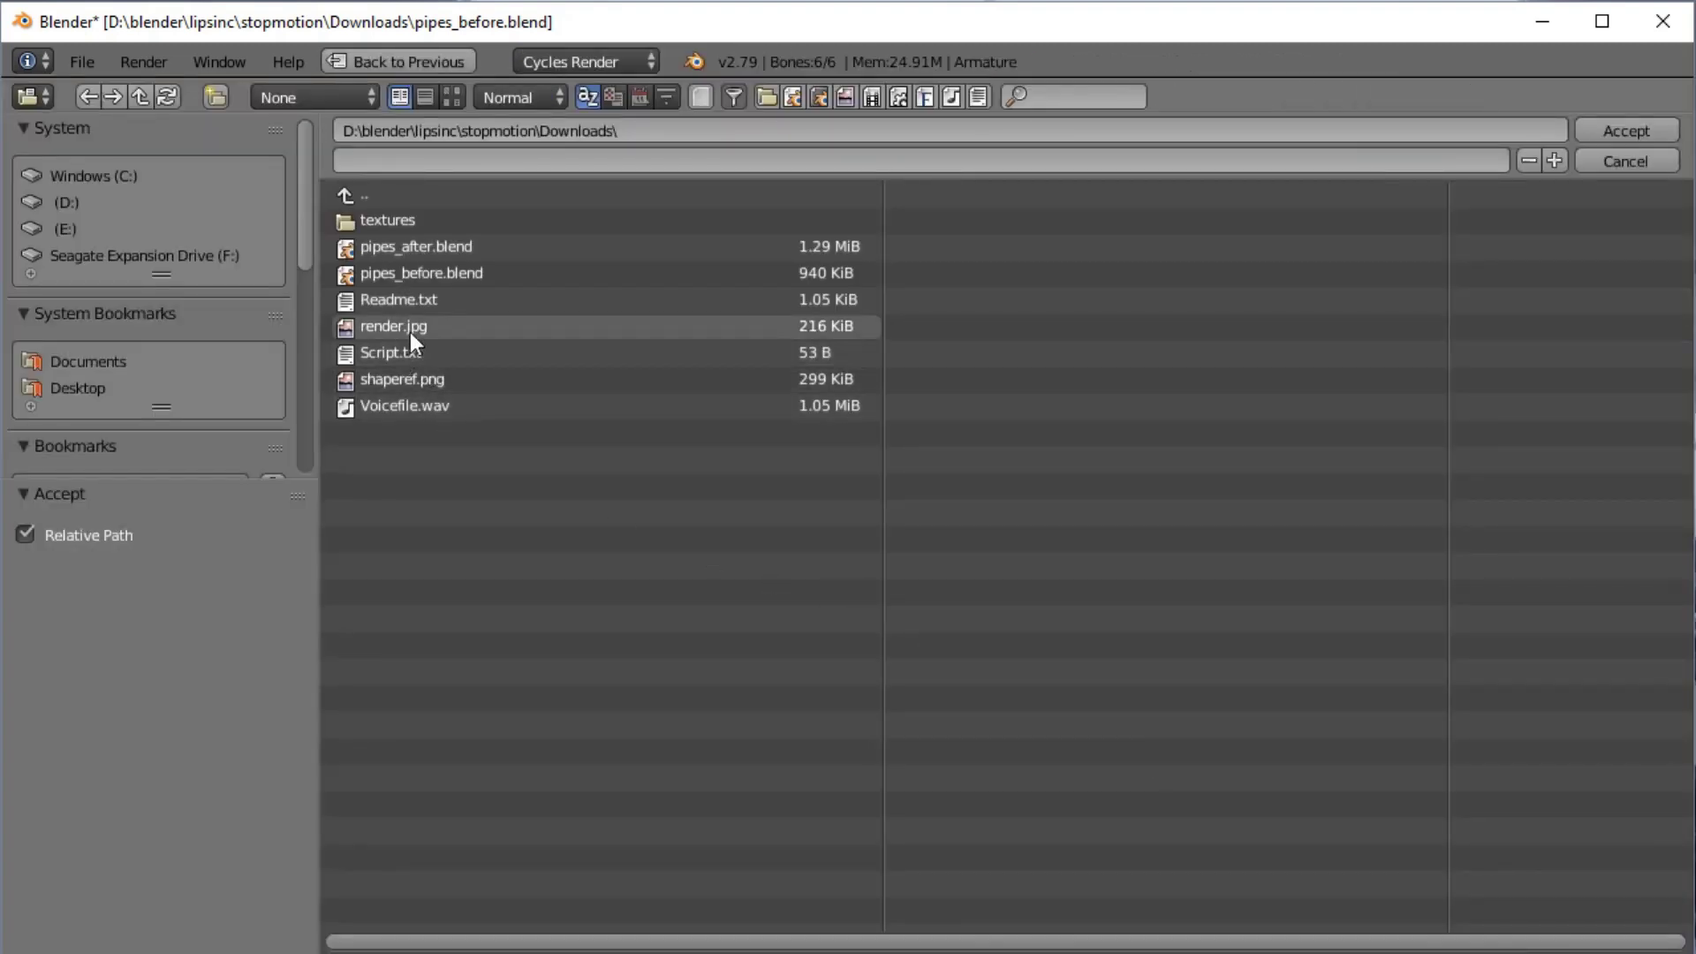
{"action": "left_click", "coordinate": [454, 353]}
{"action": "left_click", "coordinate": [1604, 130]}
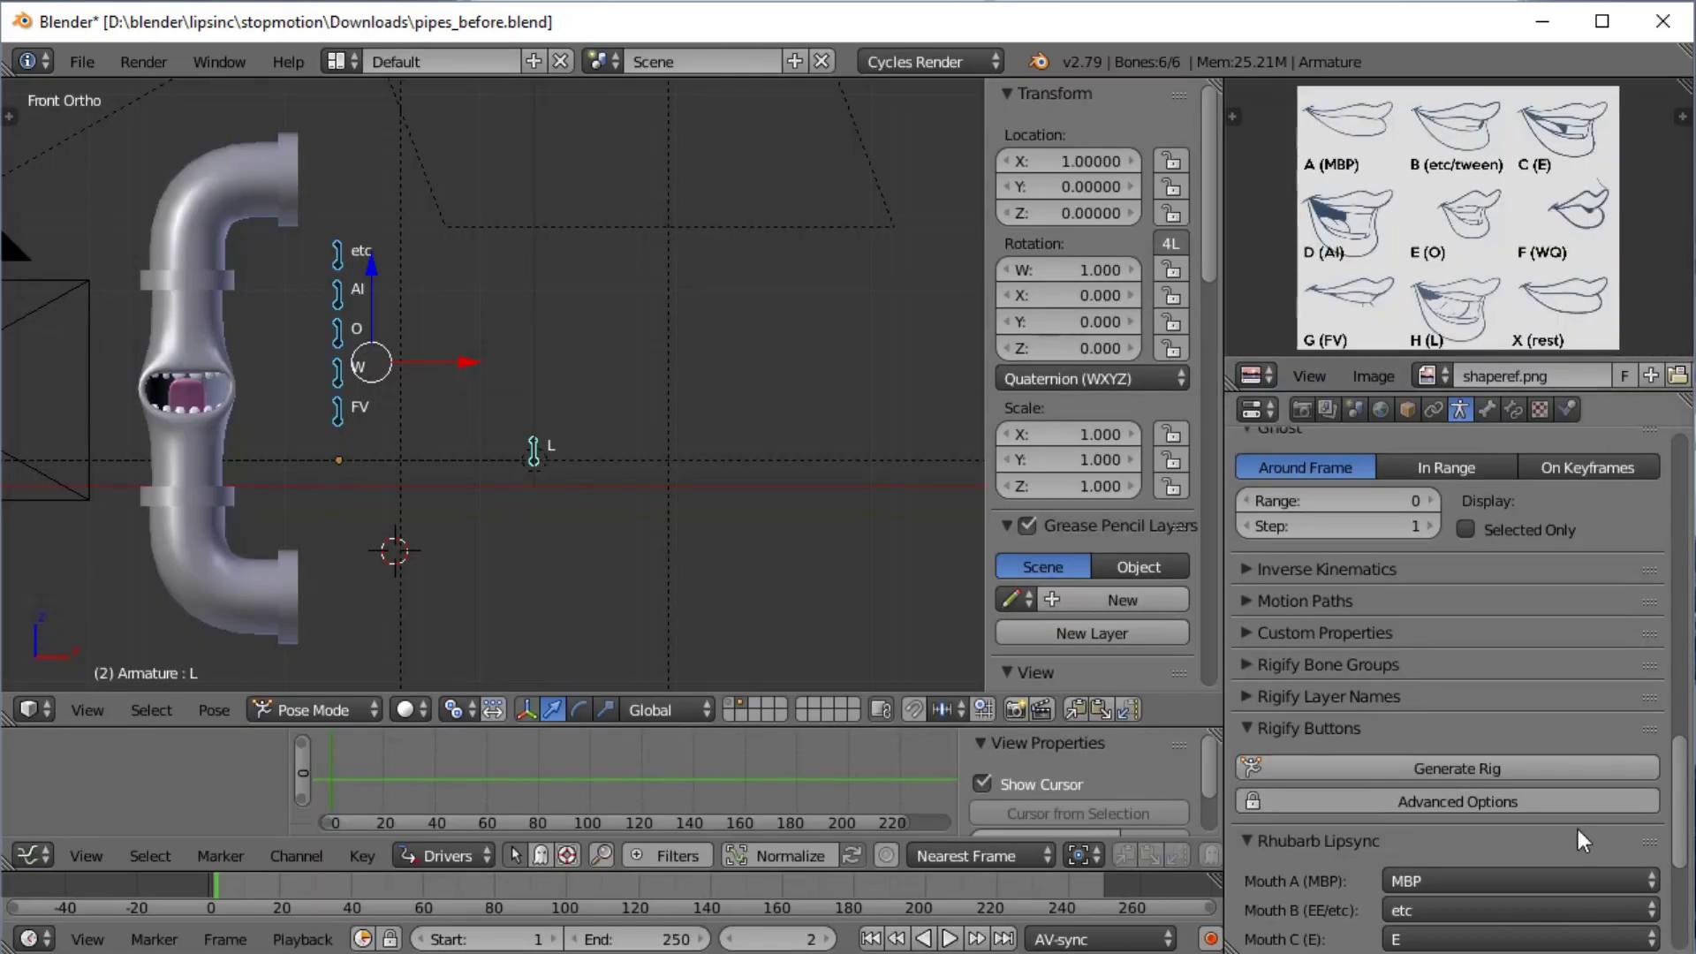
{"action": "scroll", "coordinate": [1581, 806], "scroll_direction": "down", "scroll_amount": 8}
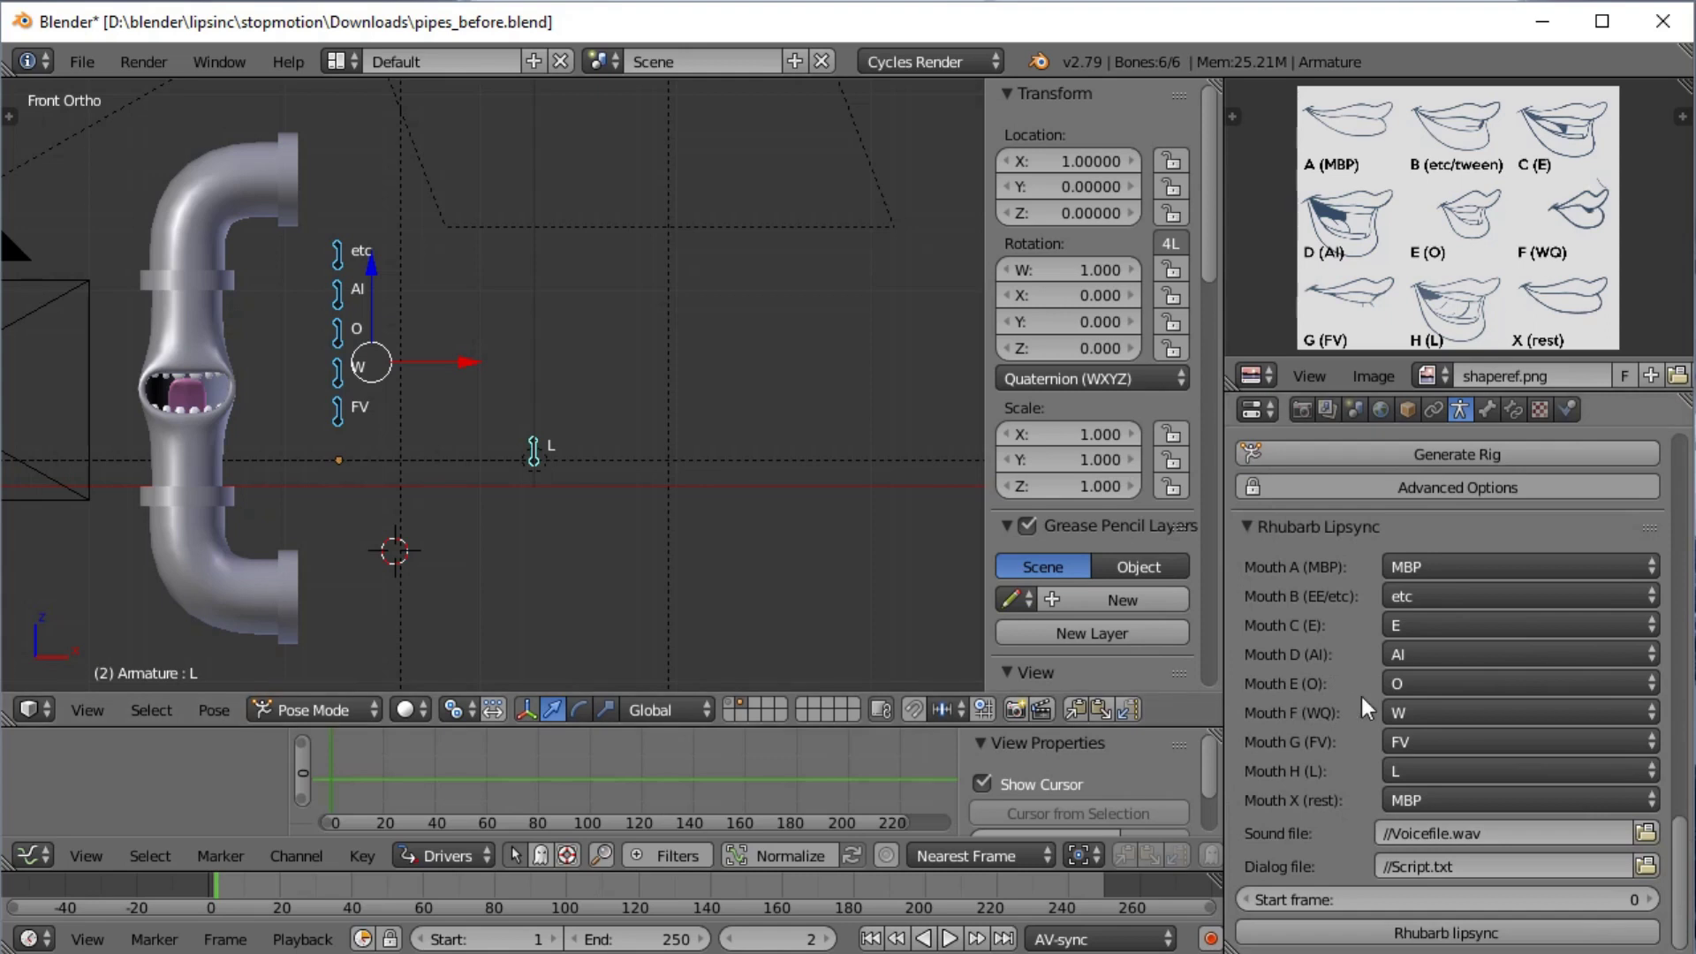
Set the lipsync start frame to 1 and return the playhead to frame 1
{"action": "left_click", "coordinate": [1353, 925]}
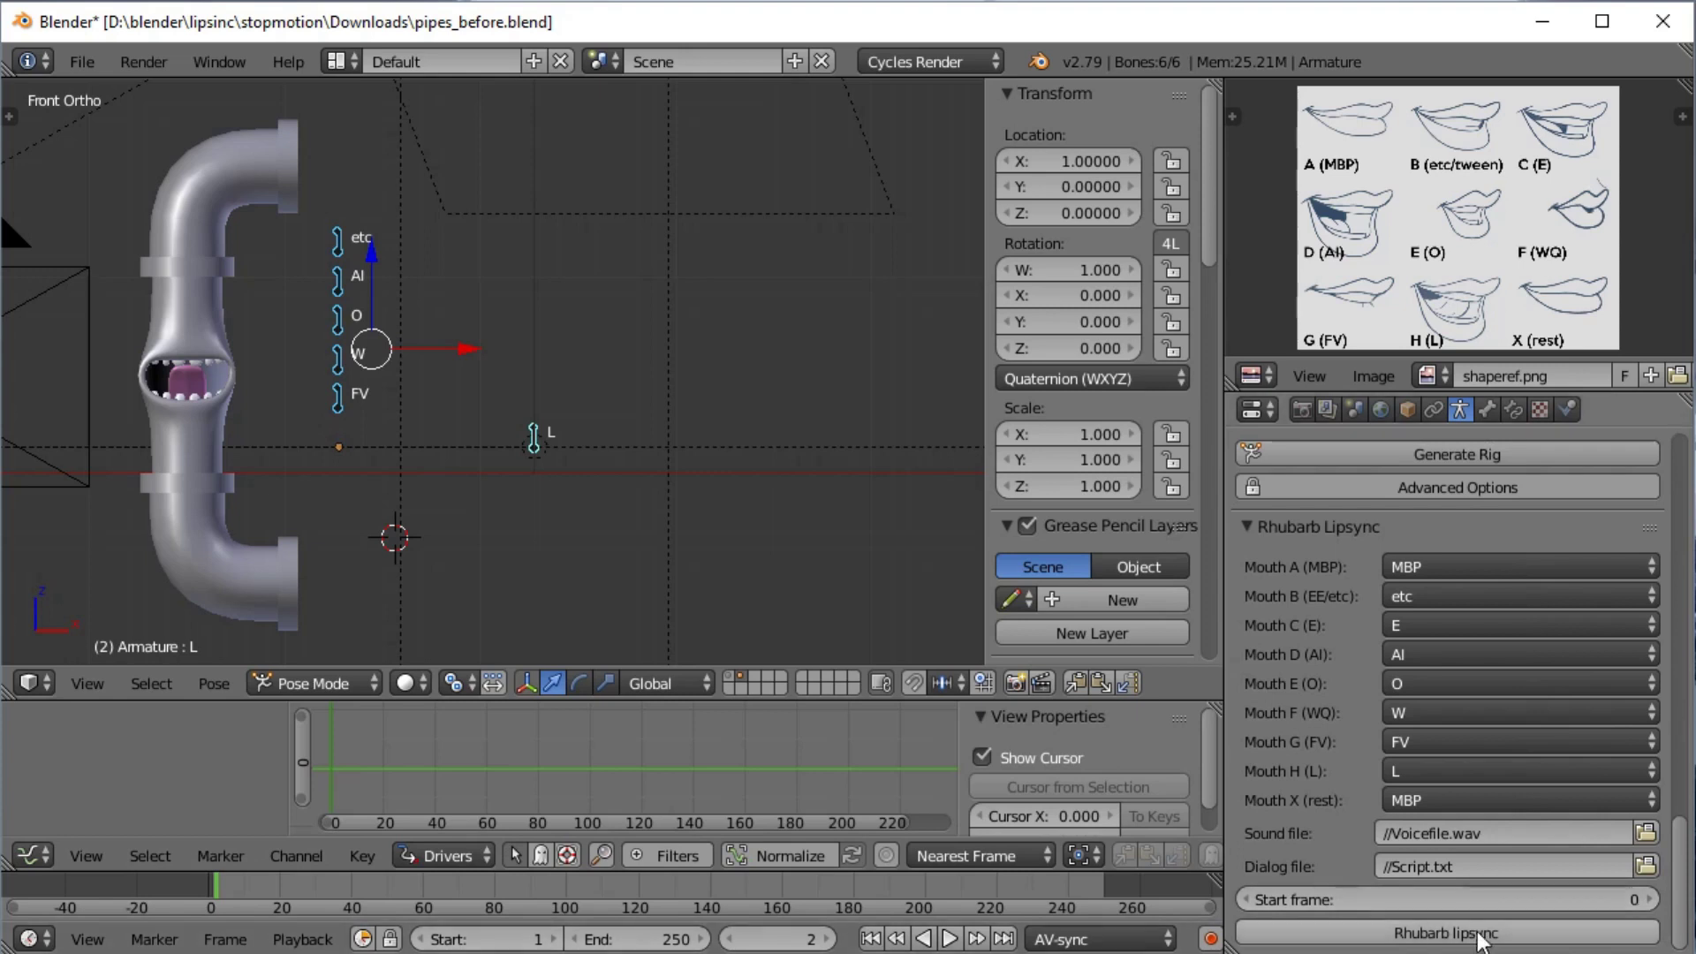
{"action": "left_click", "coordinate": [1650, 899]}
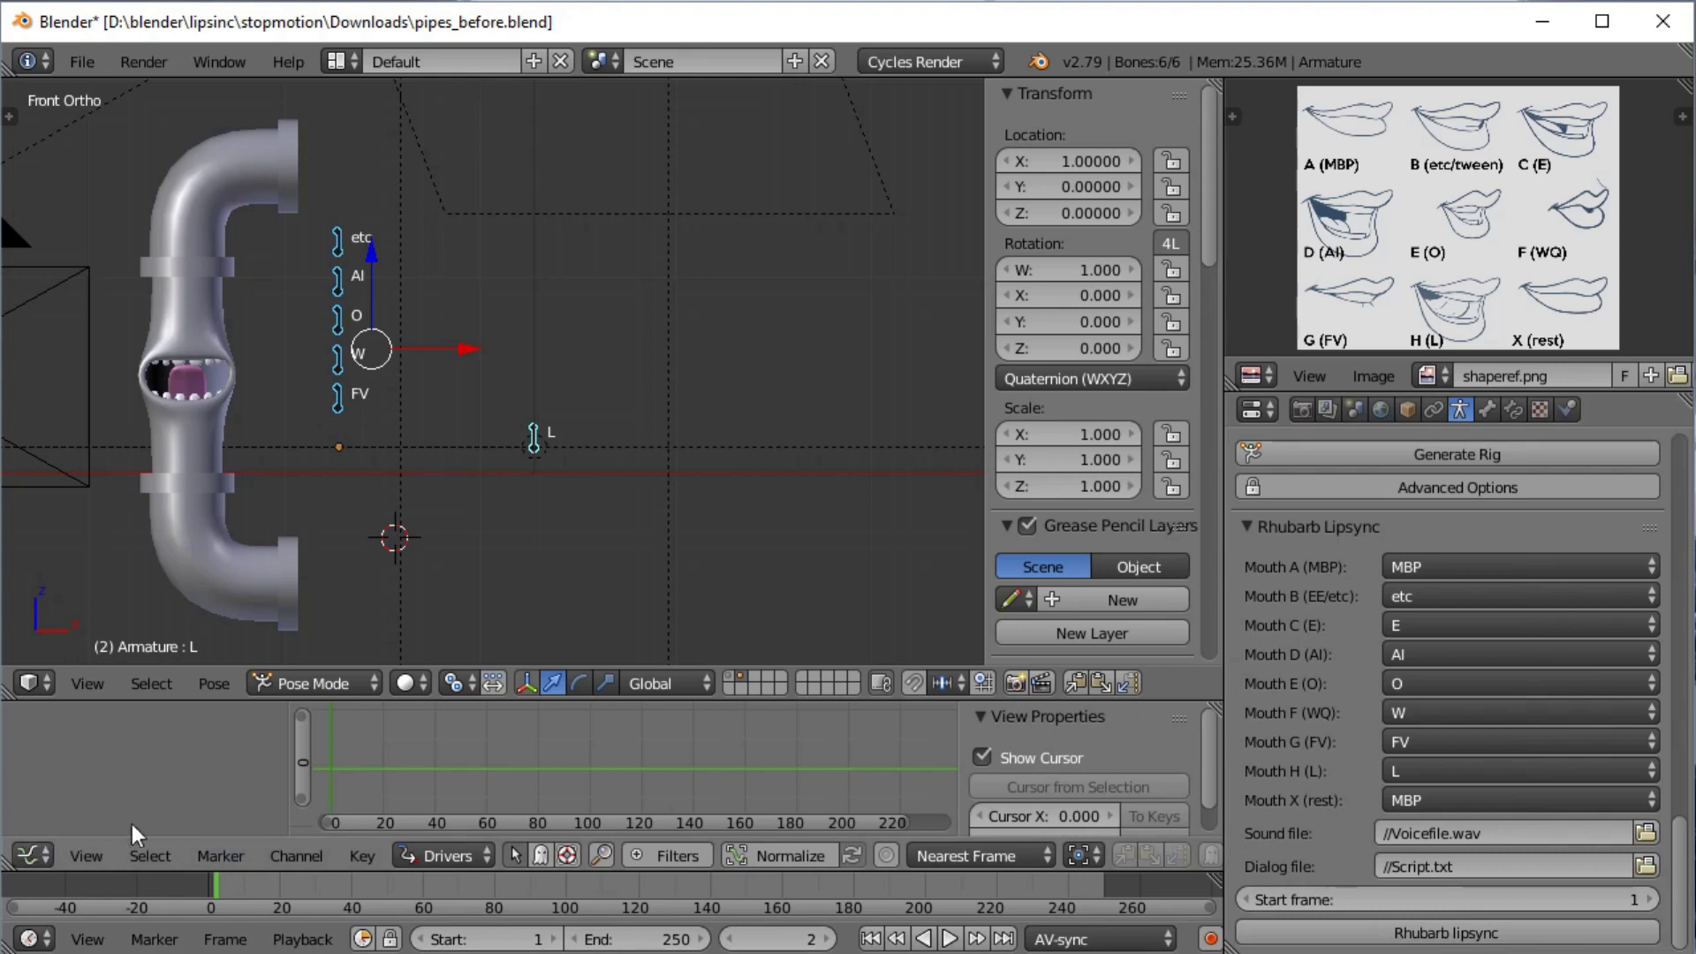
{"action": "left_click", "coordinate": [871, 939]}
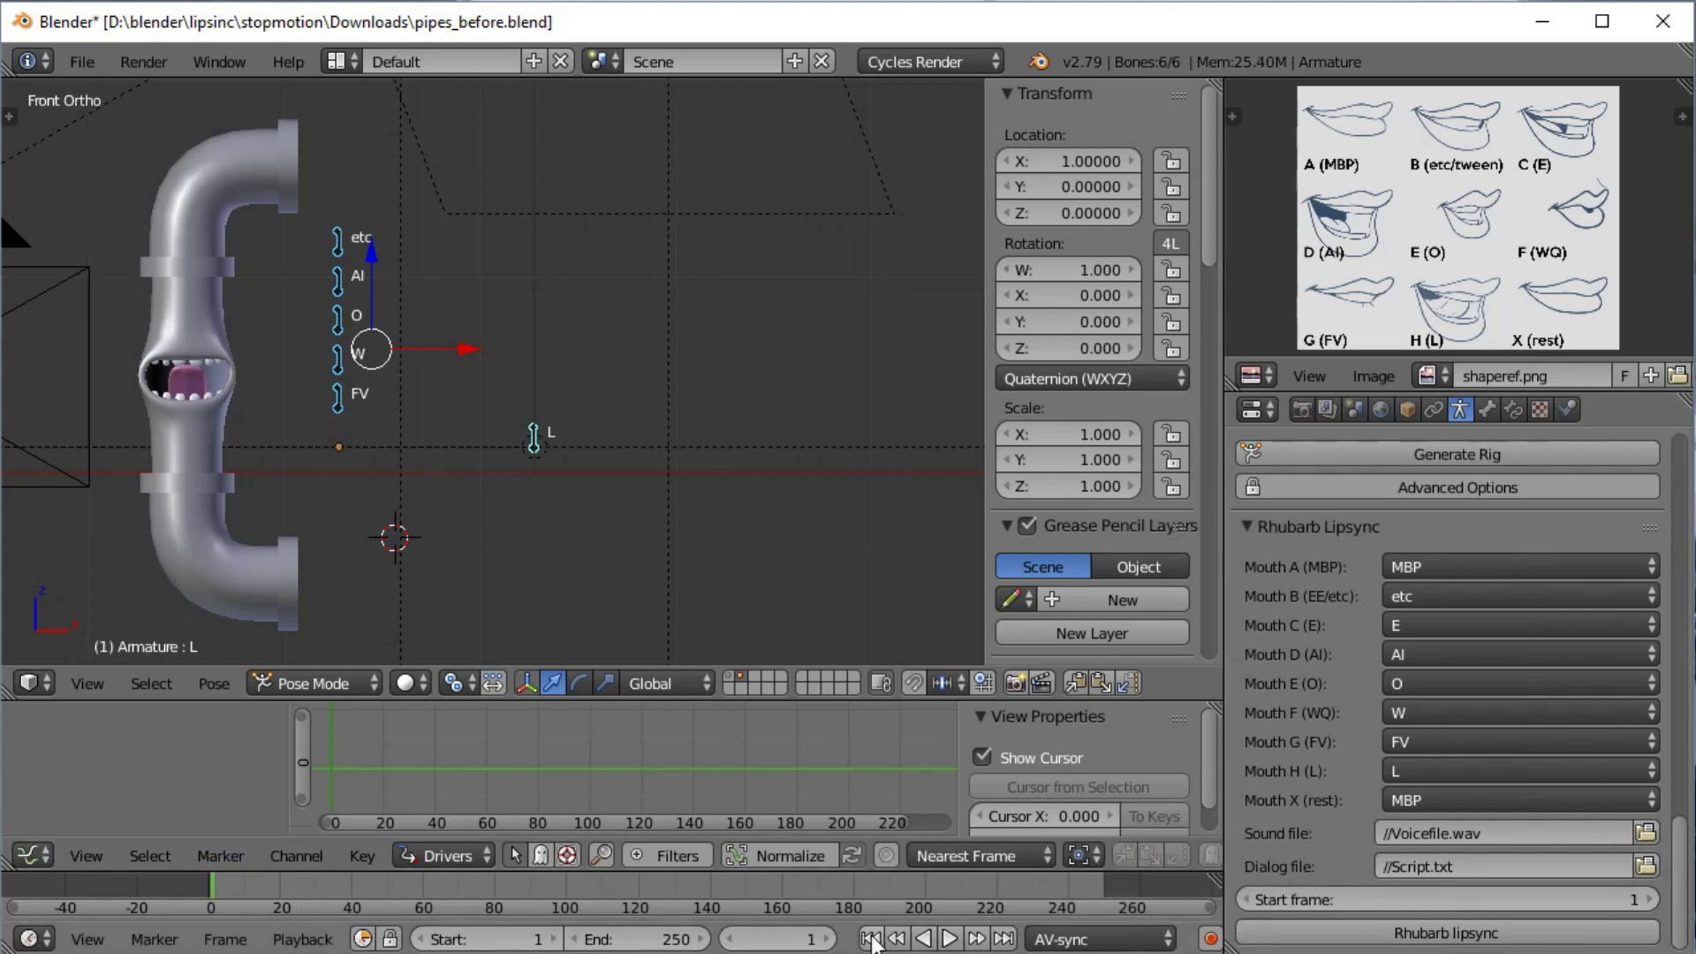
Turn the lower area into a Video Sequence Editor showing the Sequencer view only
{"action": "left_click", "coordinate": [35, 853]}
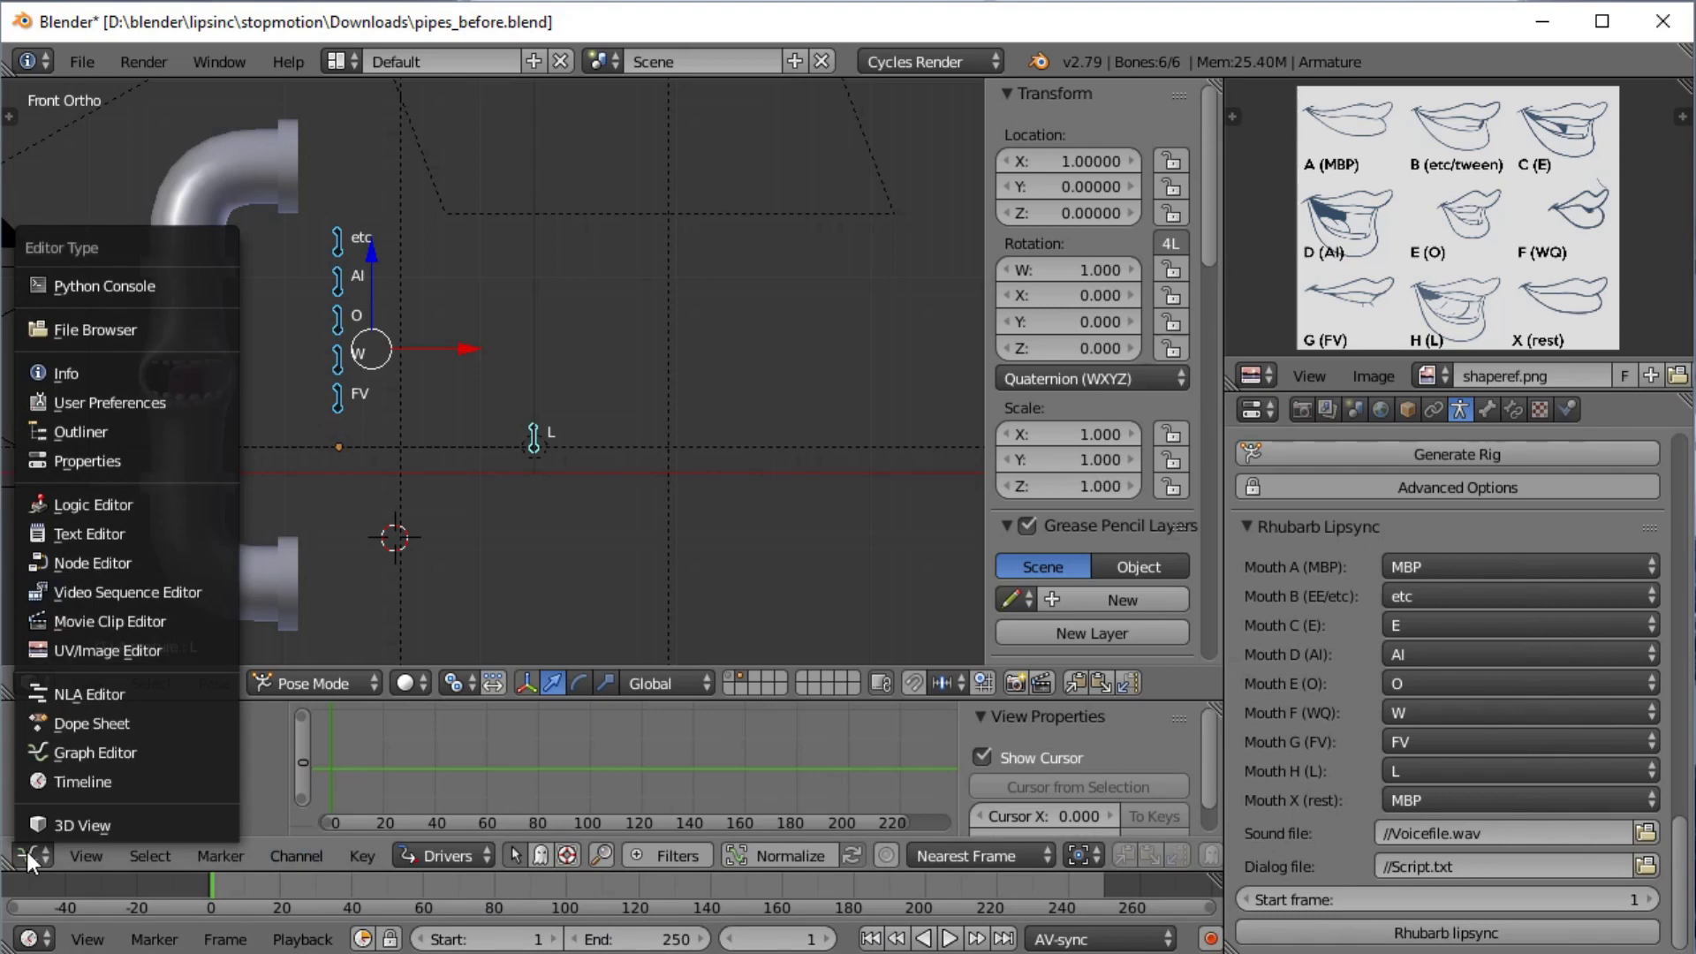
{"action": "left_click", "coordinate": [130, 590]}
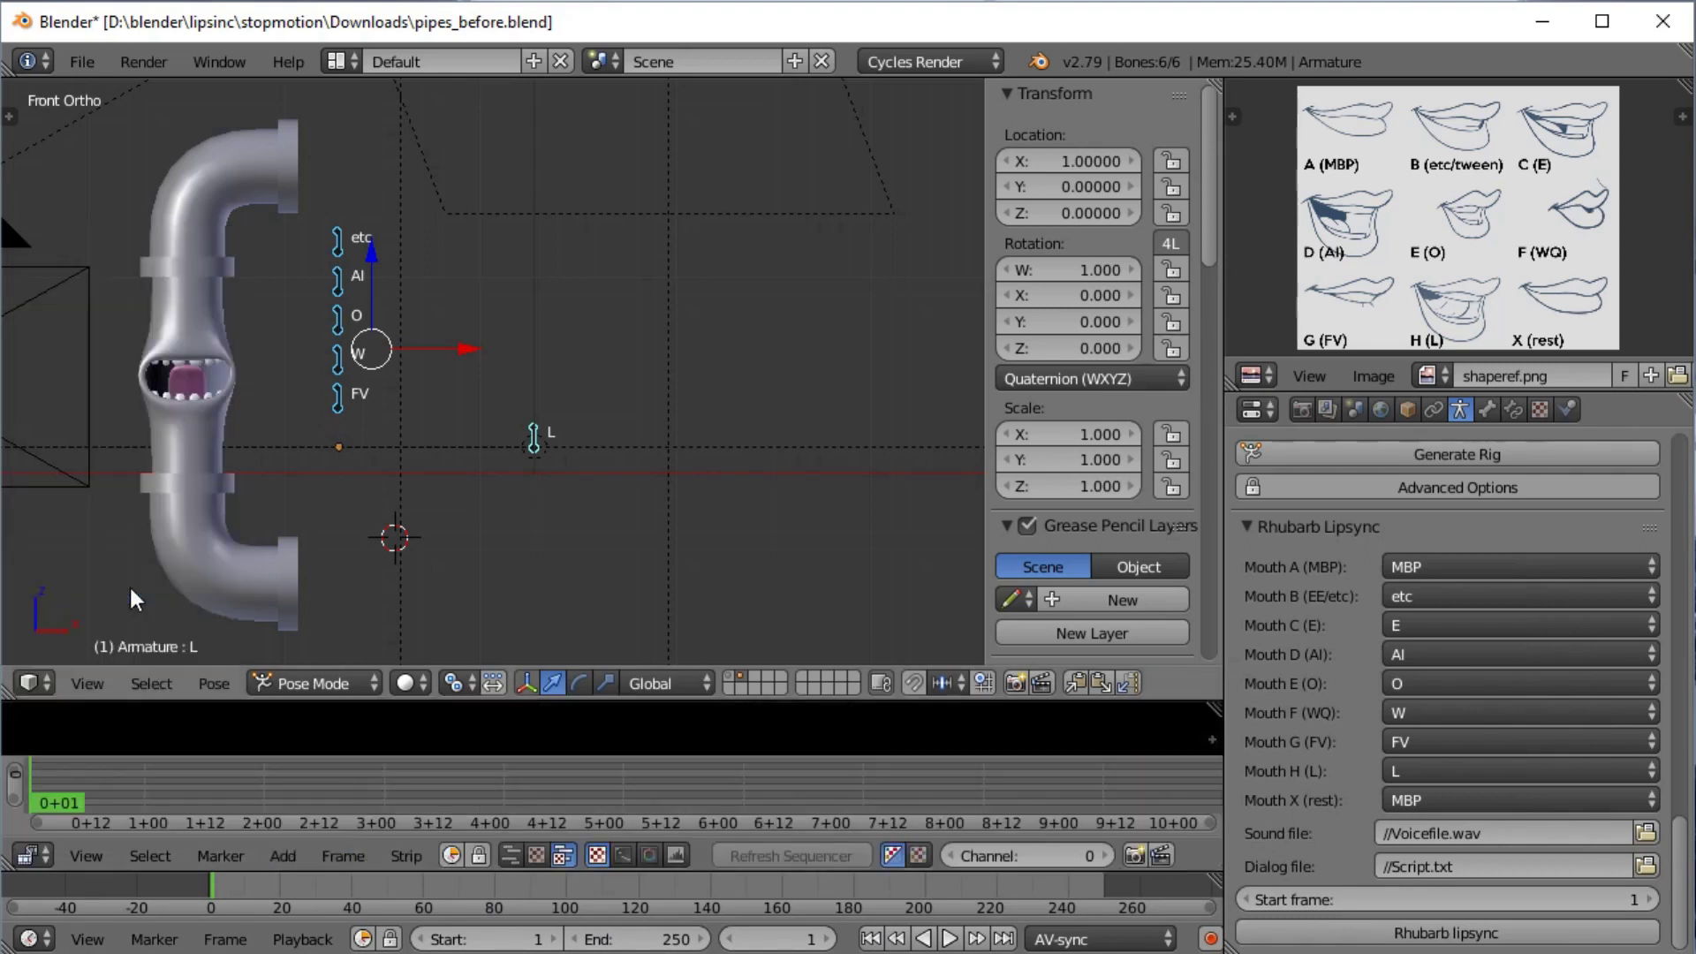
{"action": "left_click", "coordinate": [512, 855]}
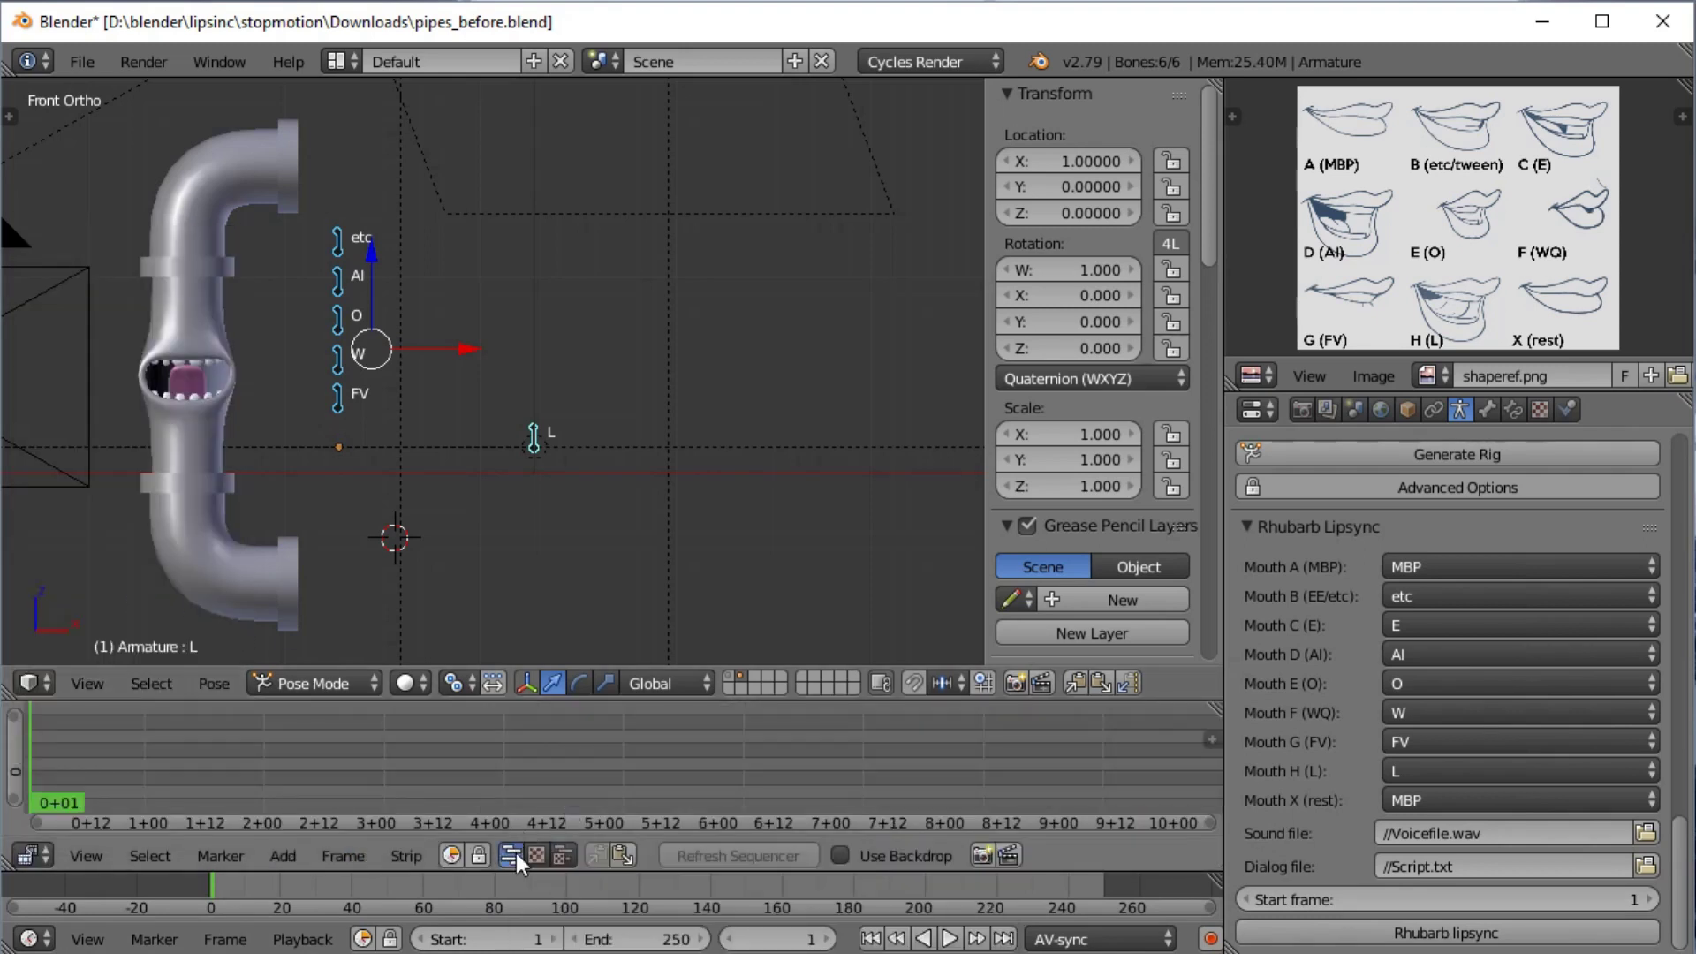
{"action": "left_click", "coordinate": [565, 852]}
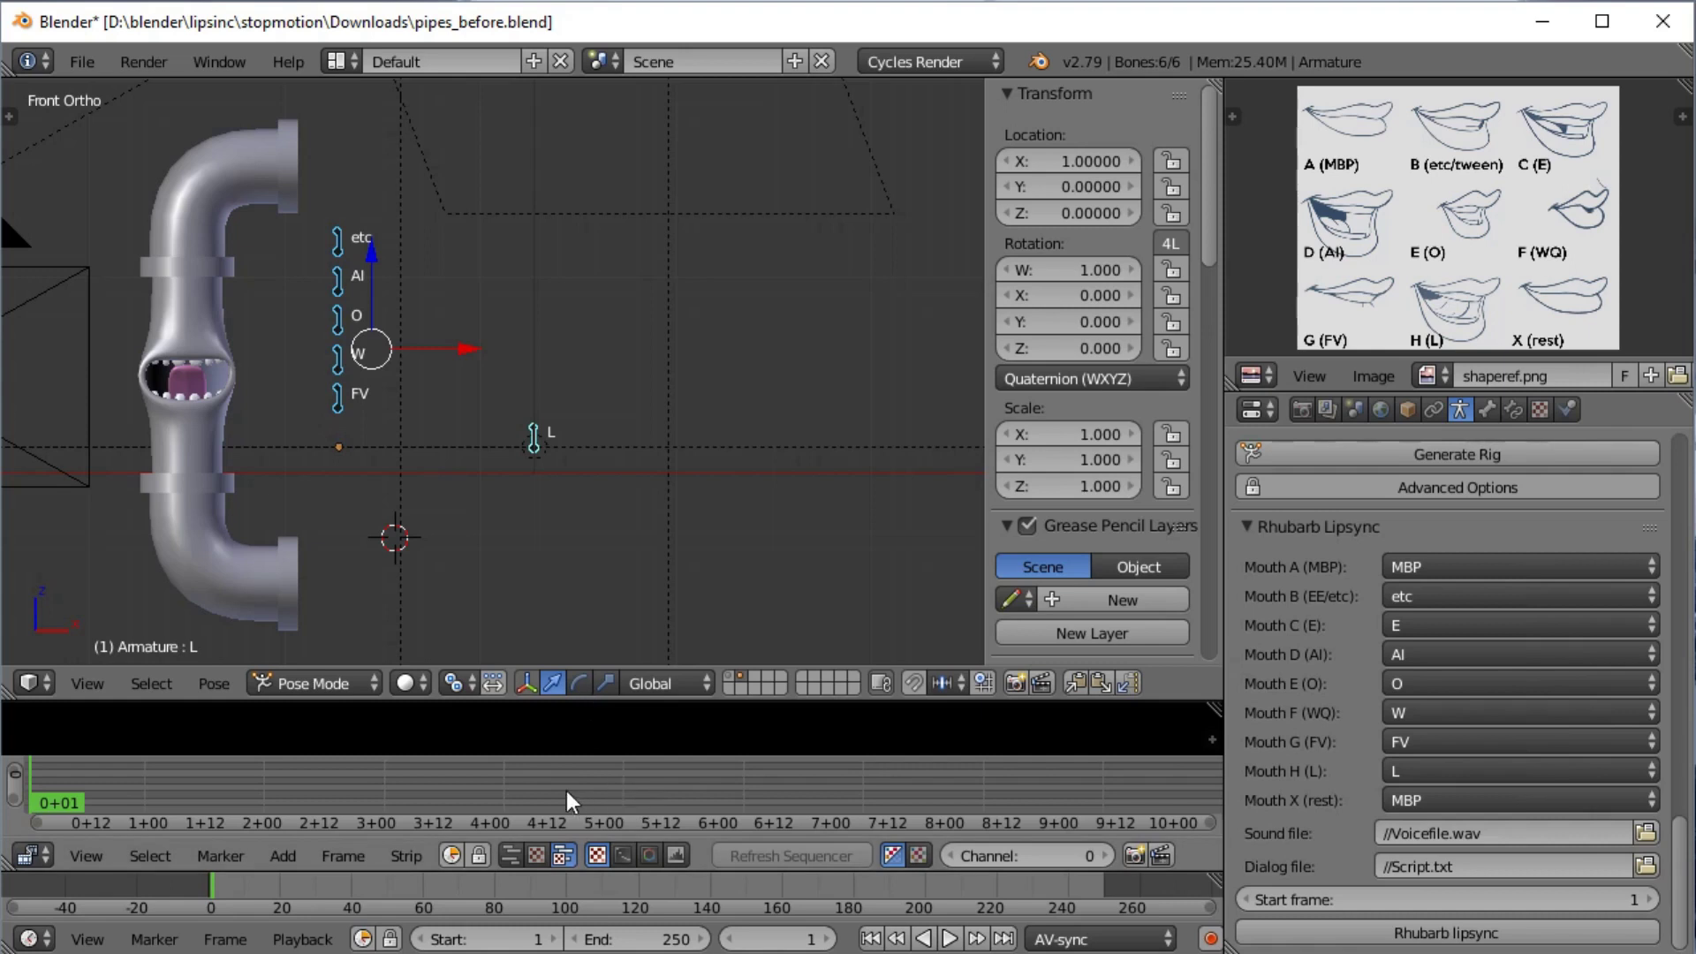
{"action": "left_click", "coordinate": [518, 852]}
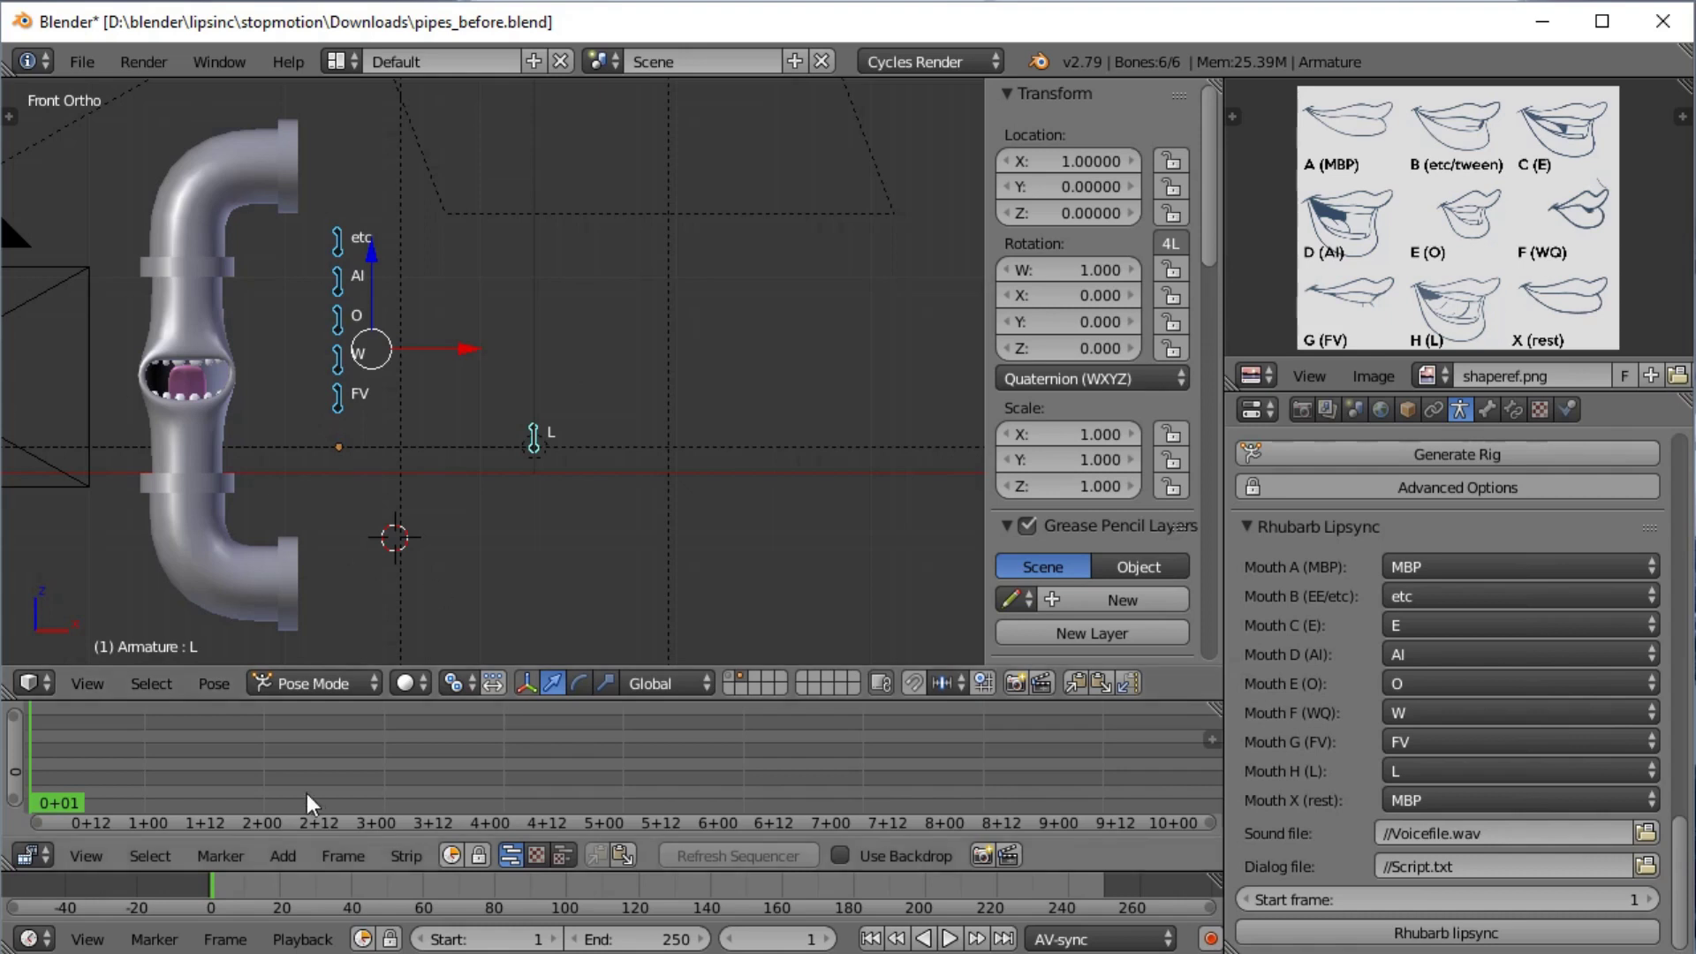
{"action": "middle_click_drag", "start_coordinate": [306, 794], "coordinate": [396, 776]}
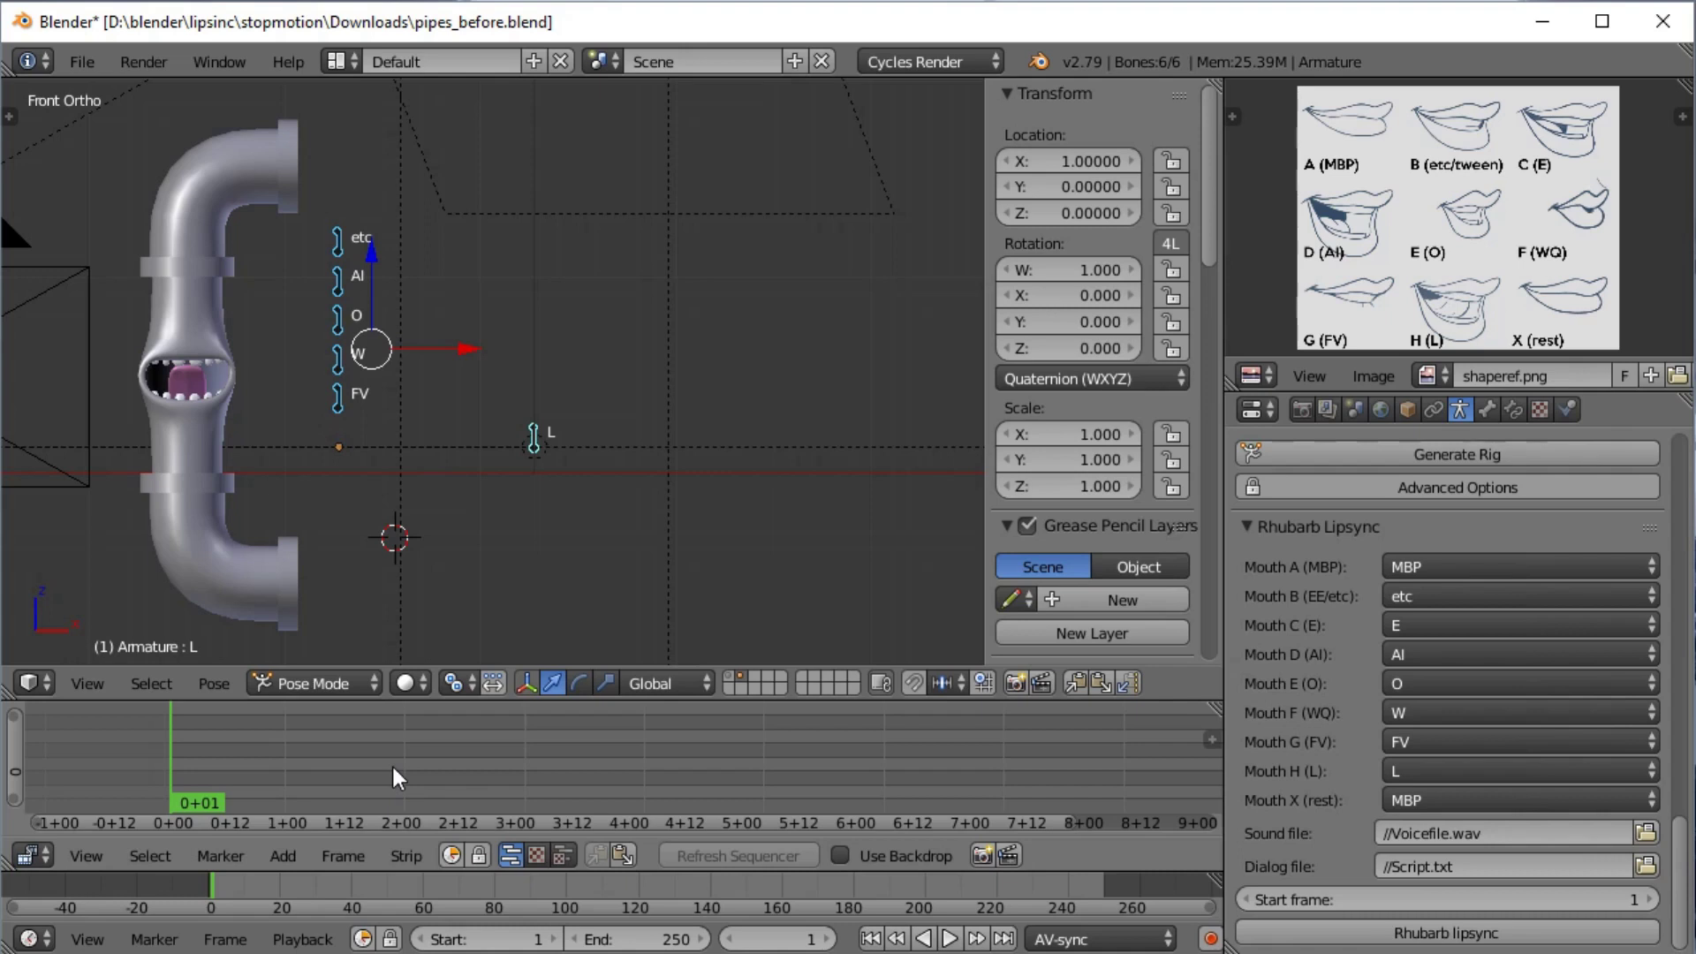
Add Voicefile.wav from Downloads as a sound strip in the sequencer
{"action": "left_click", "coordinate": [284, 855]}
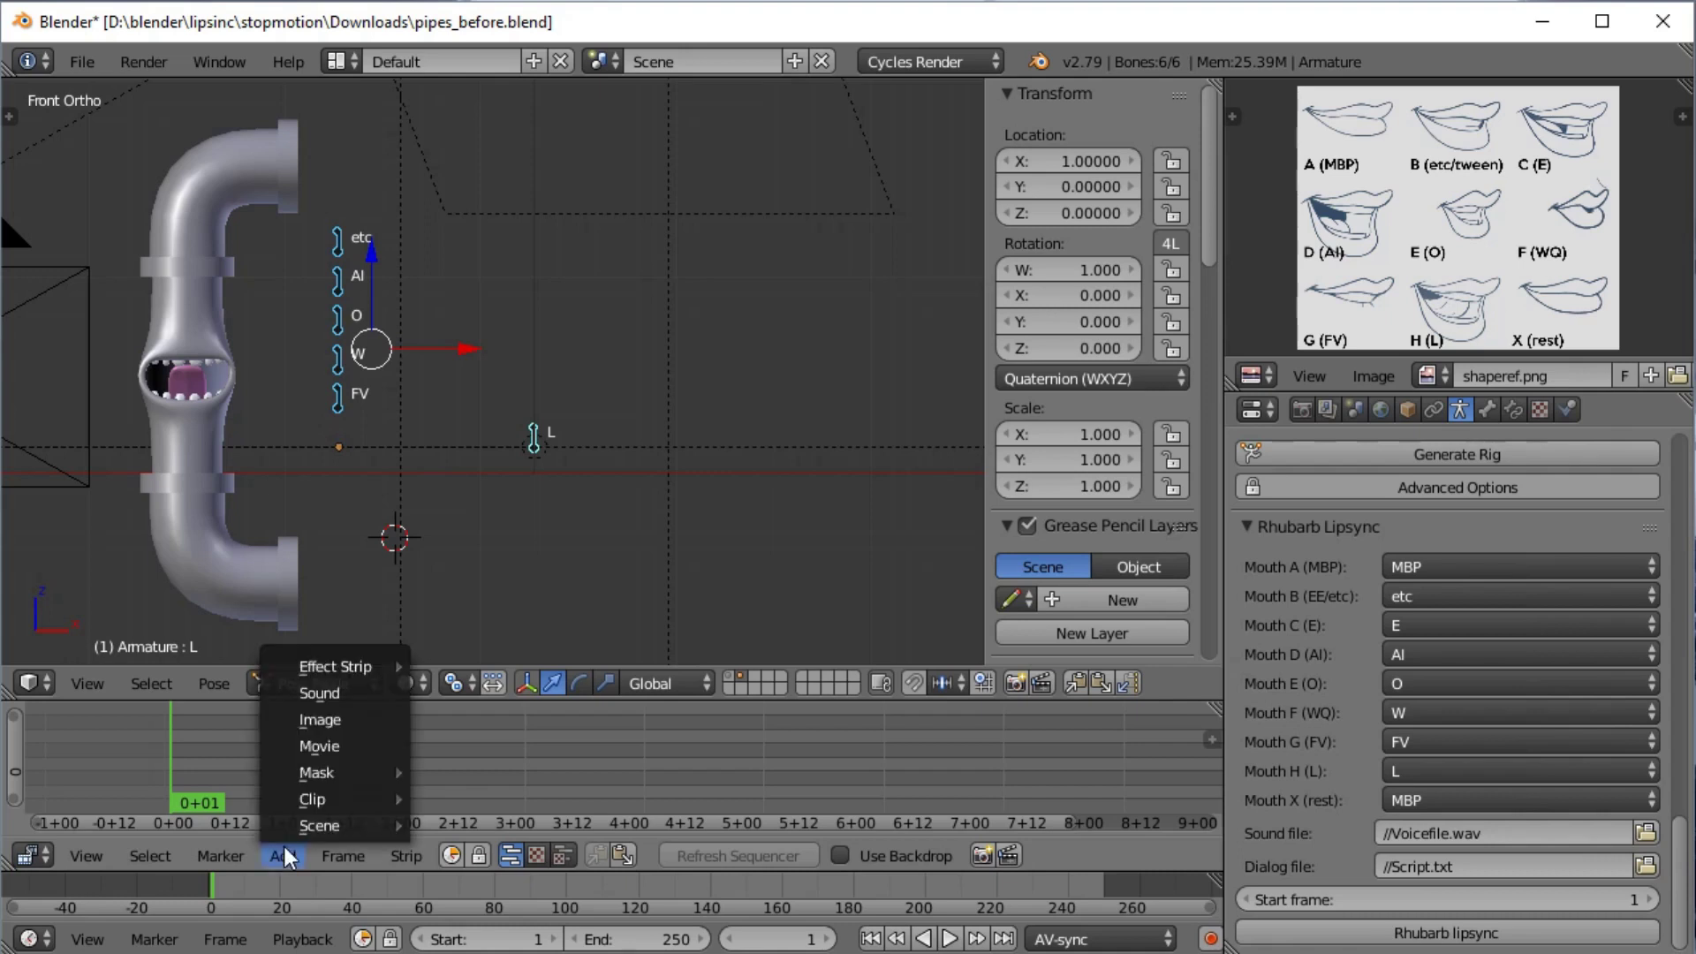
{"action": "mouse_move", "coordinate": [366, 769]}
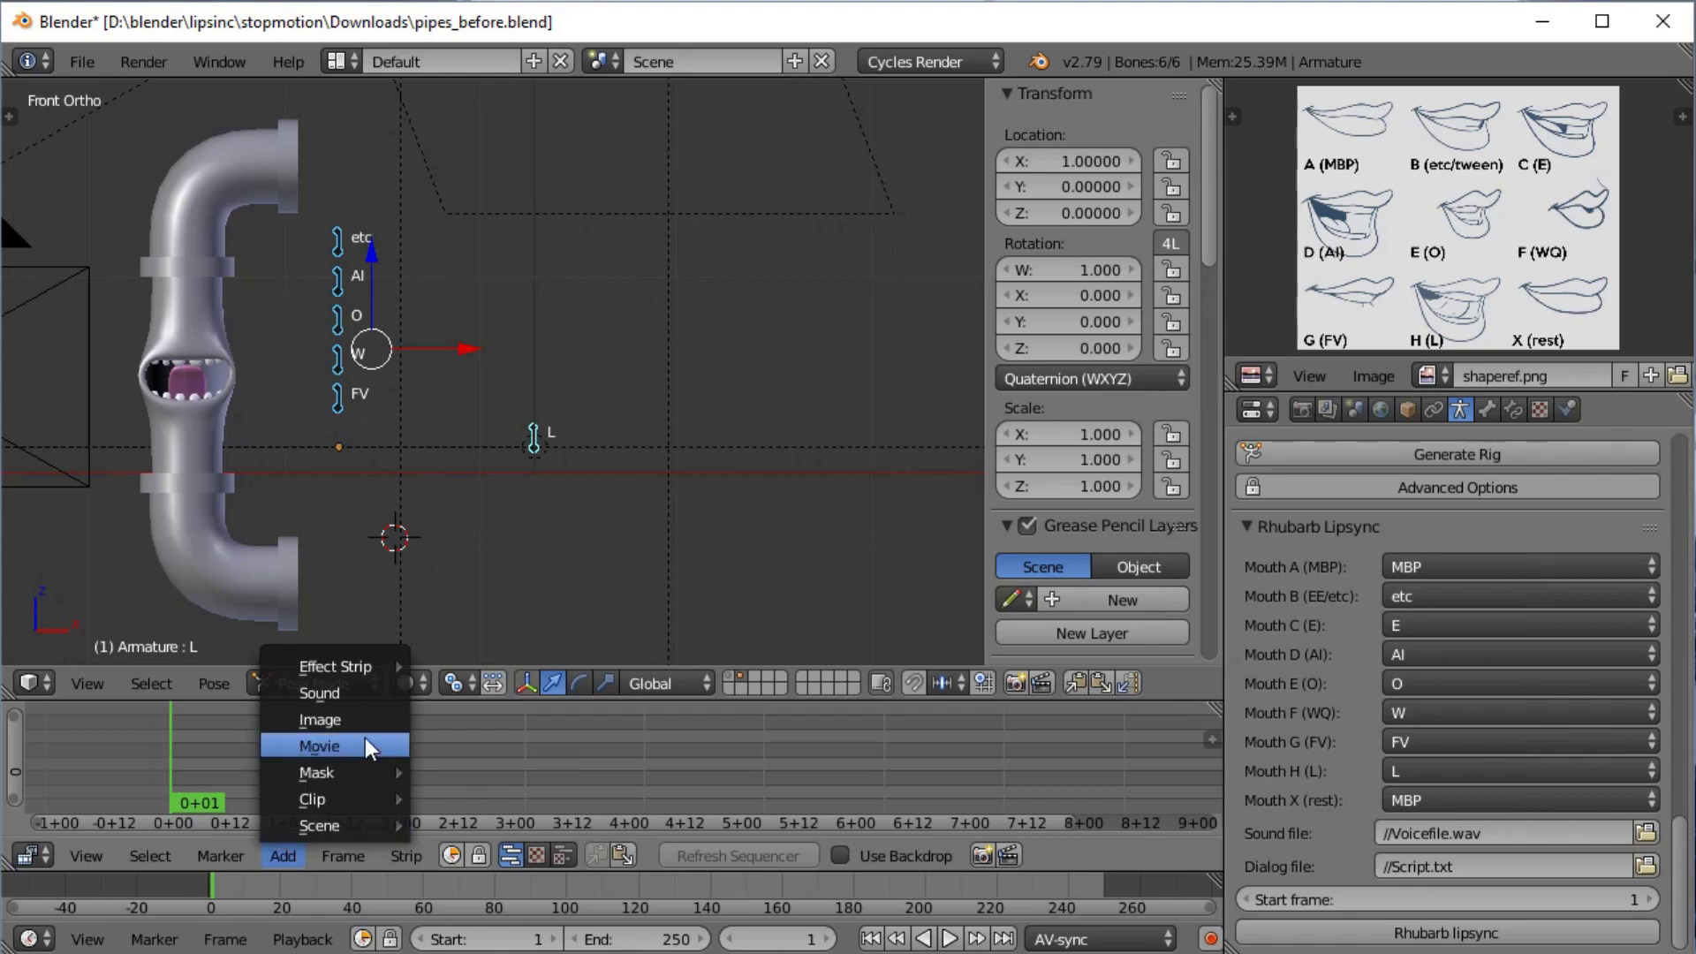
{"action": "left_click", "coordinate": [341, 693]}
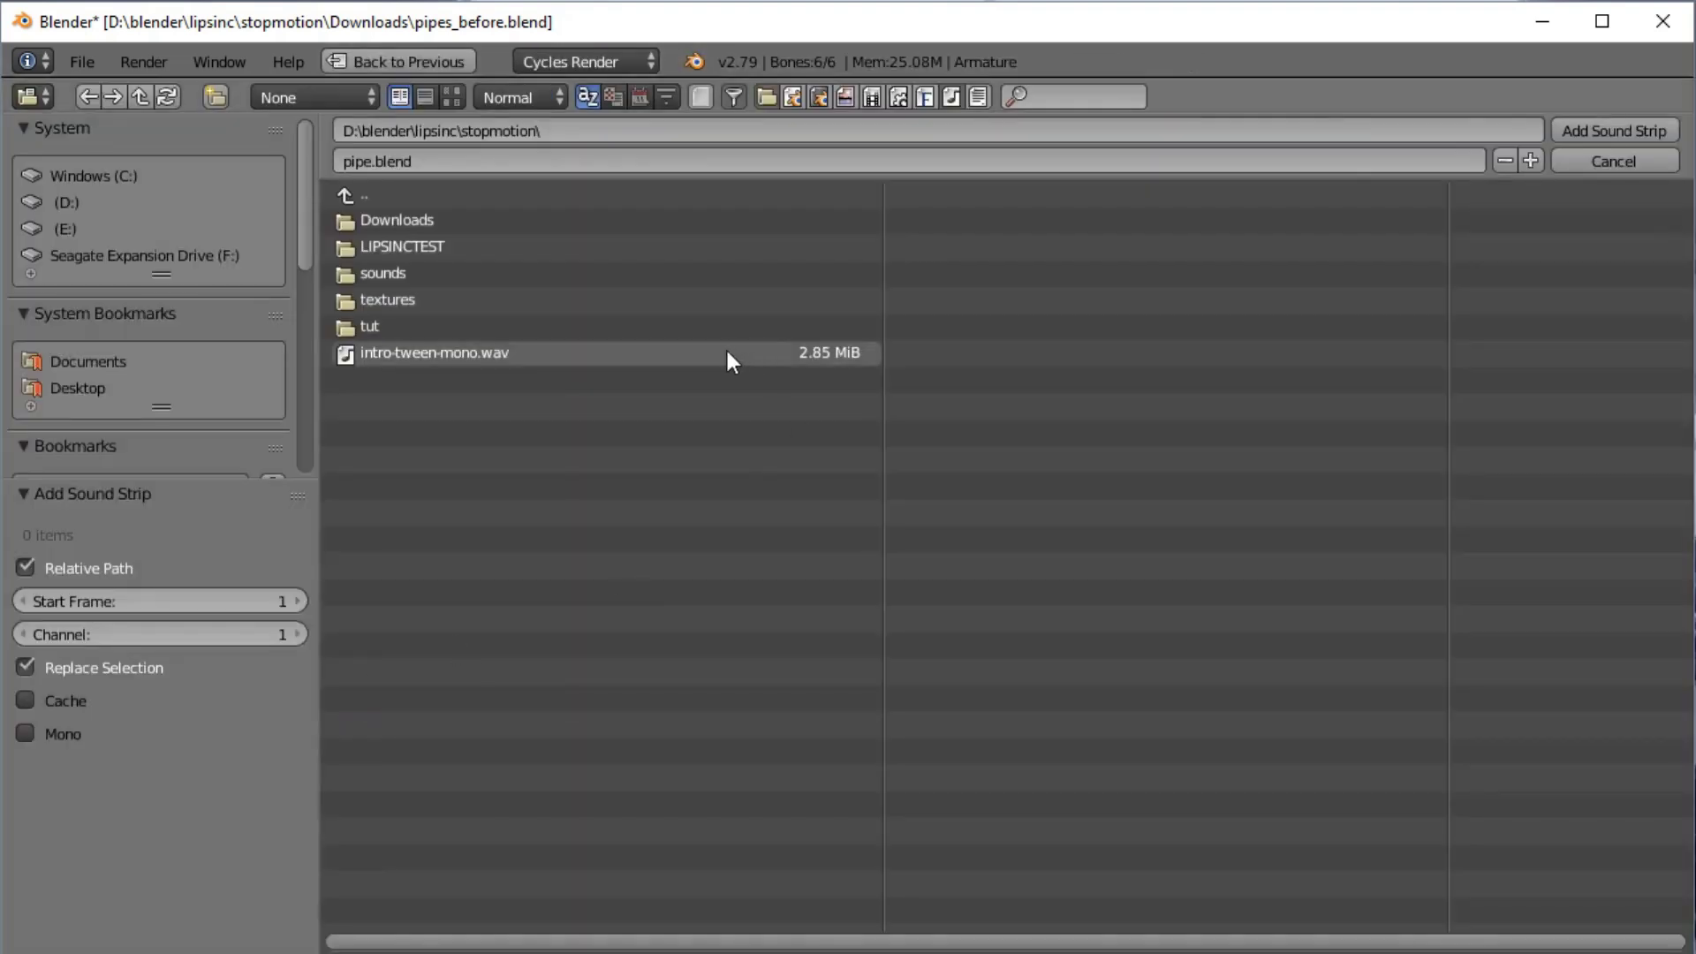
{"action": "left_click", "coordinate": [510, 226]}
{"action": "left_click", "coordinate": [527, 248]}
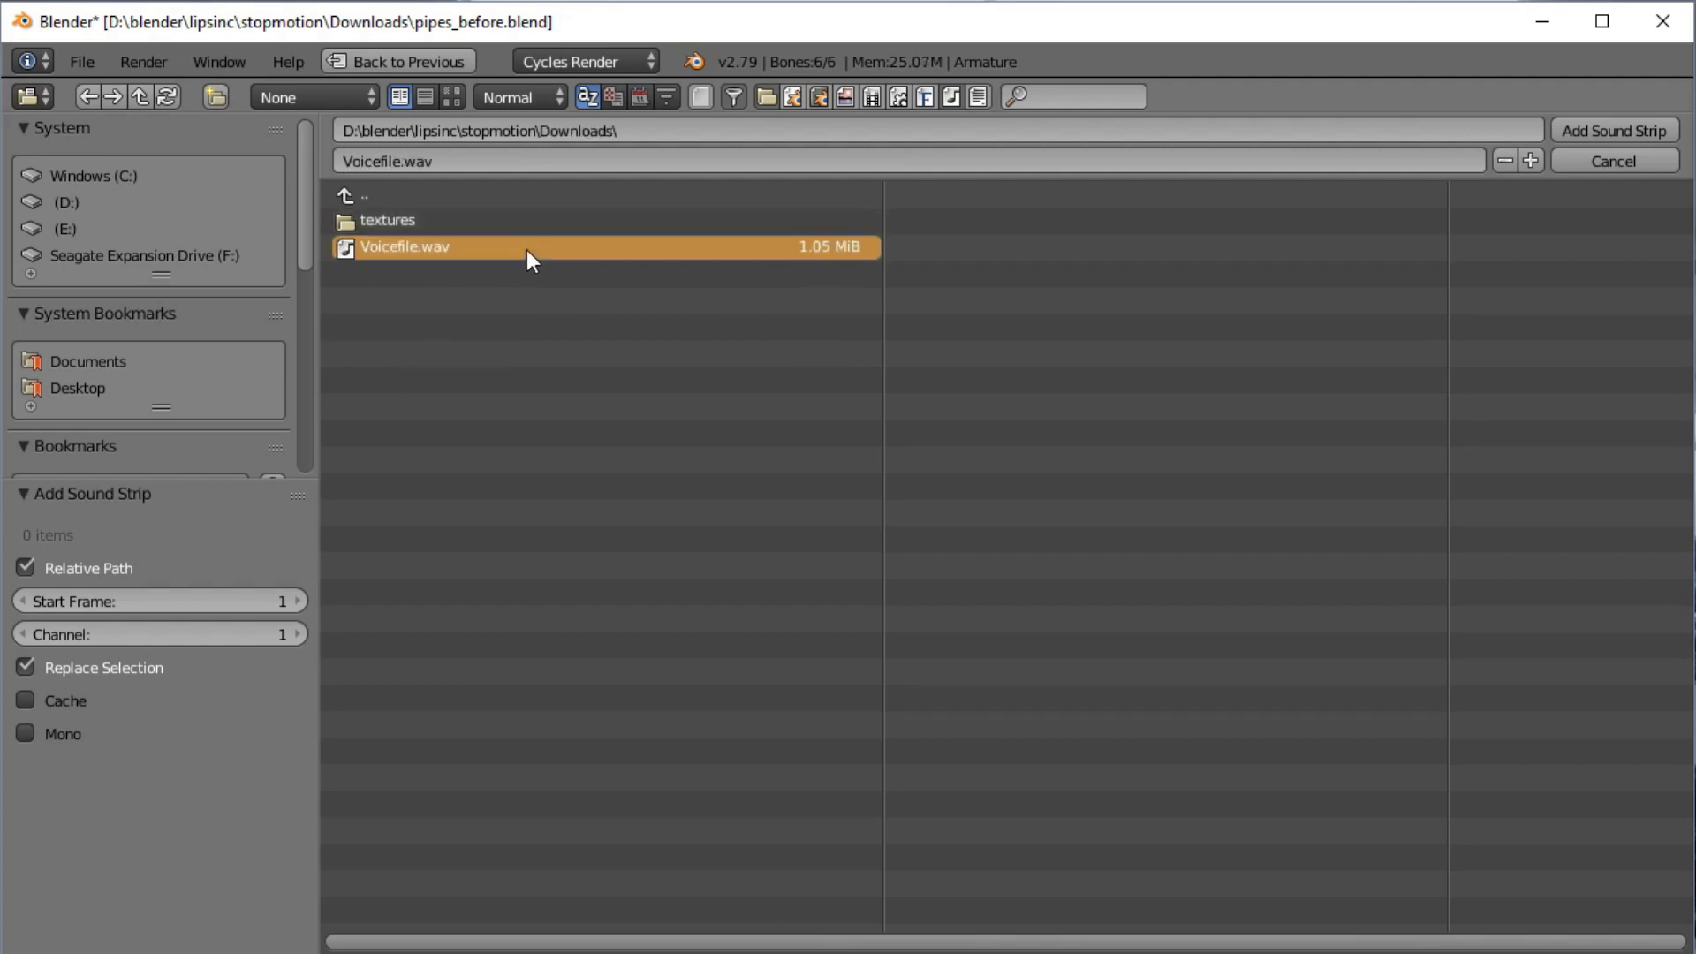
{"action": "left_click", "coordinate": [1590, 130]}
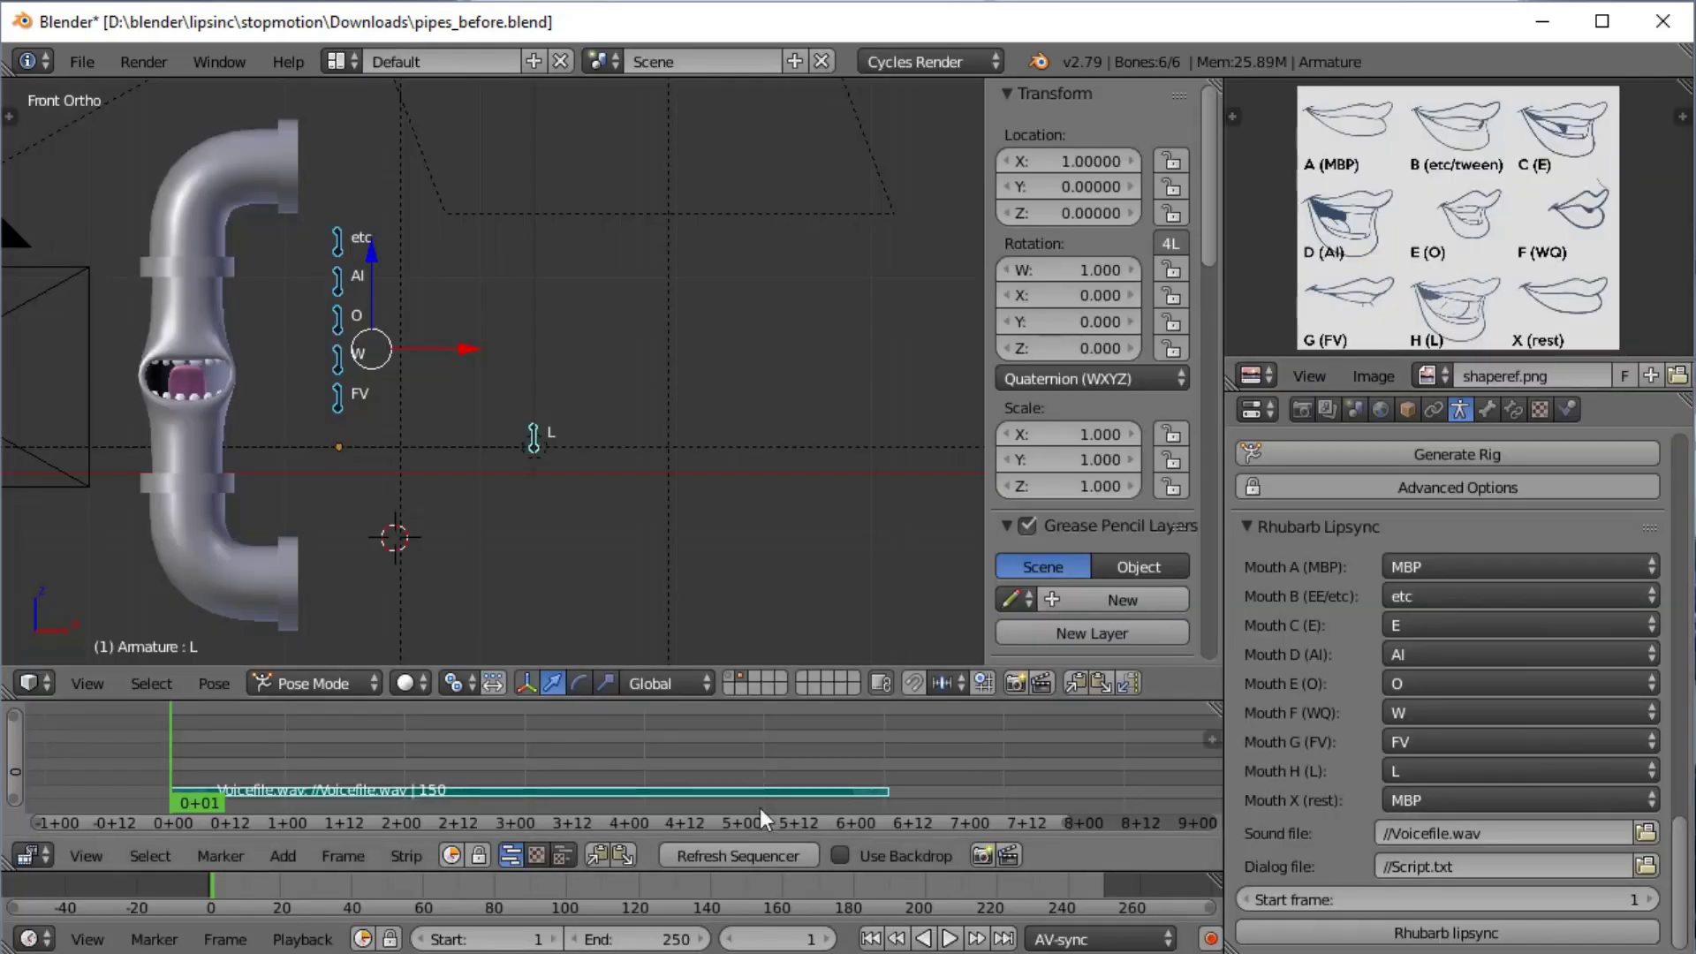
{"action": "left_click_drag", "start_coordinate": [10, 720], "coordinate": [14, 793]}
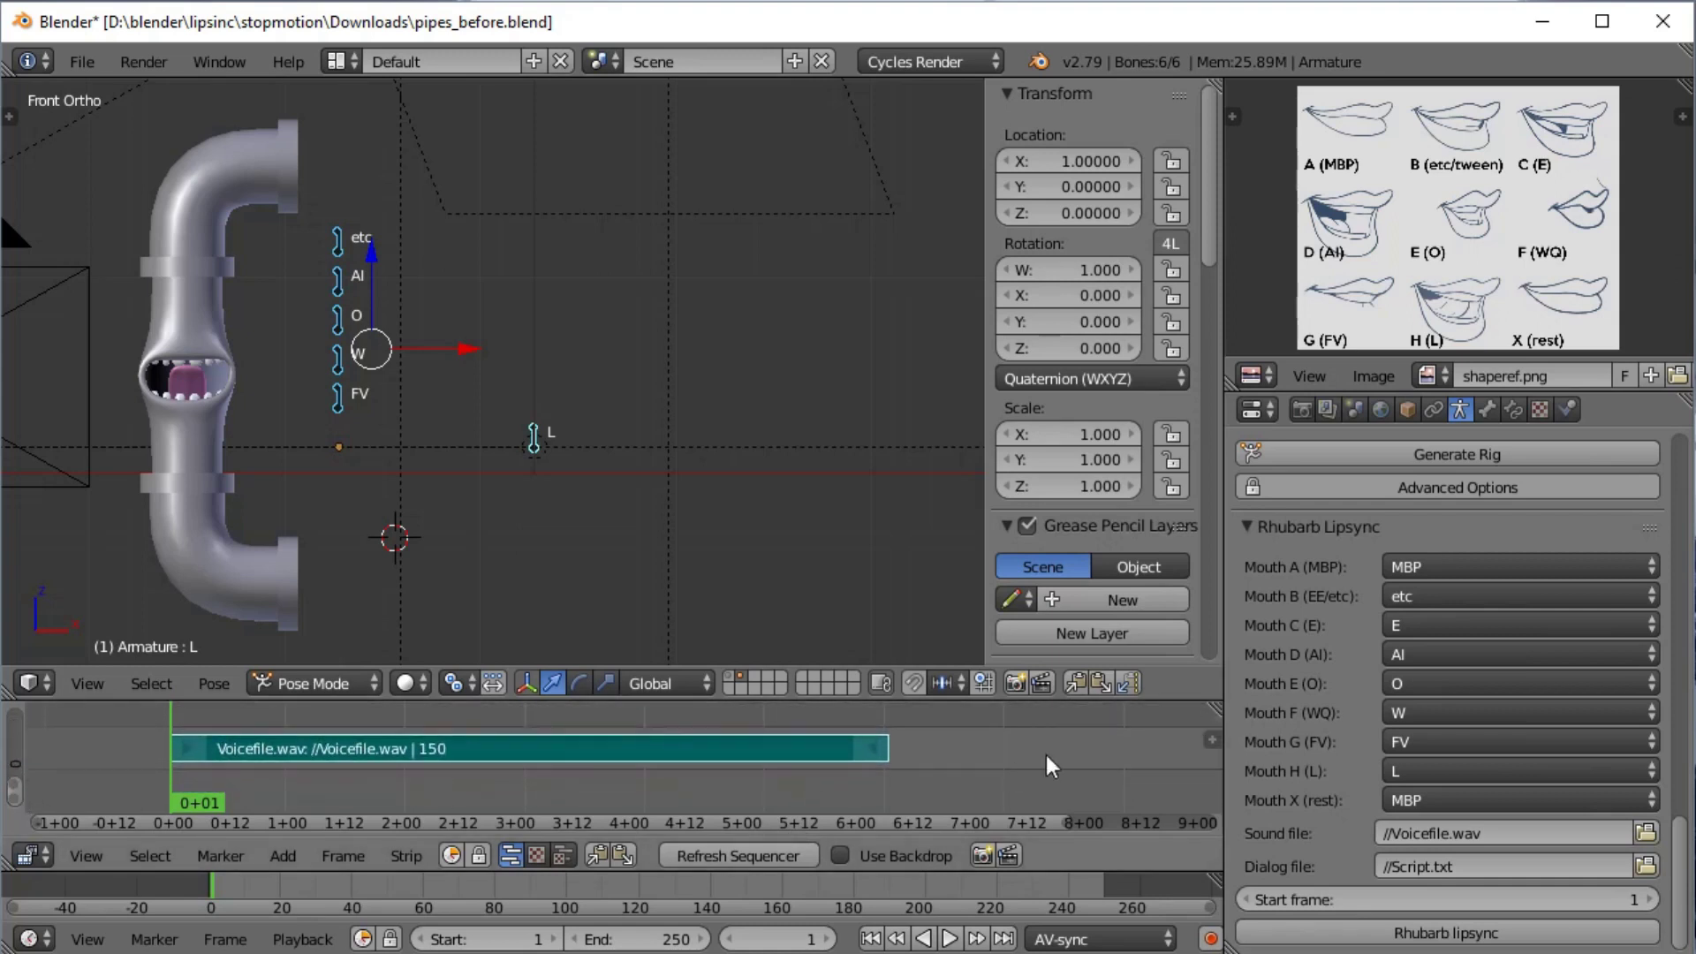
Enable Draw Waveform in the sound strip's properties sidebar
{"action": "key", "text": "n"}
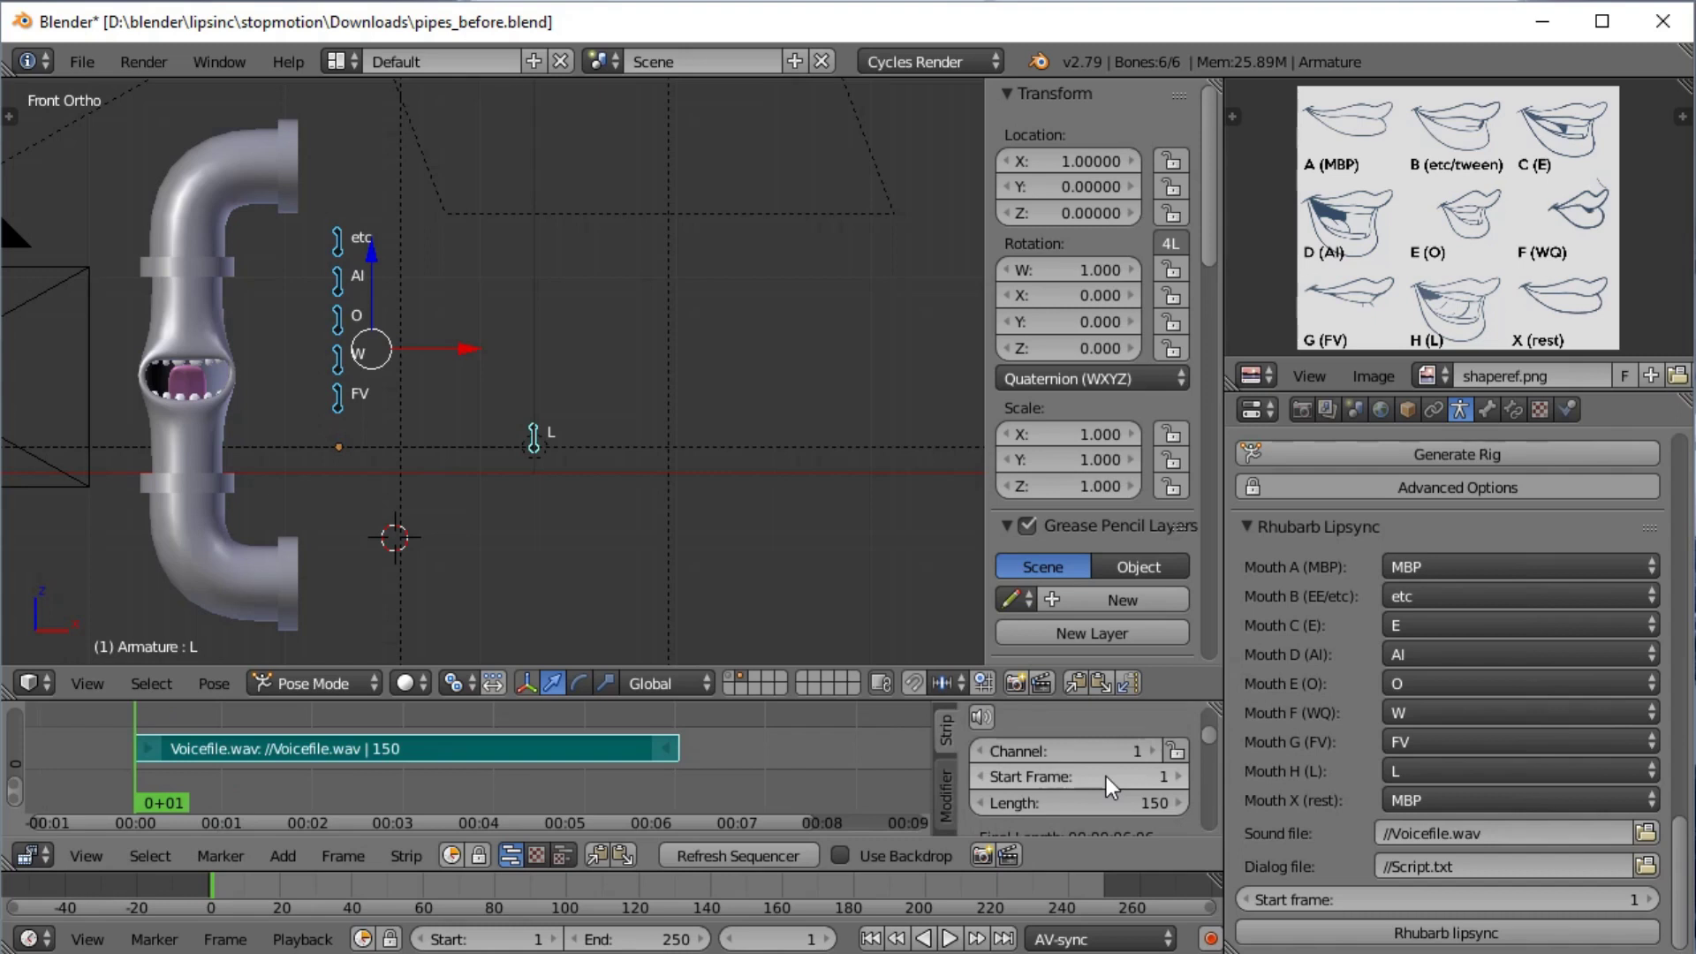
{"action": "scroll", "coordinate": [1105, 776], "scroll_direction": "down", "scroll_amount": 6}
{"action": "scroll", "coordinate": [1094, 767], "scroll_direction": "down", "scroll_amount": 3}
{"action": "left_click", "coordinate": [988, 756]}
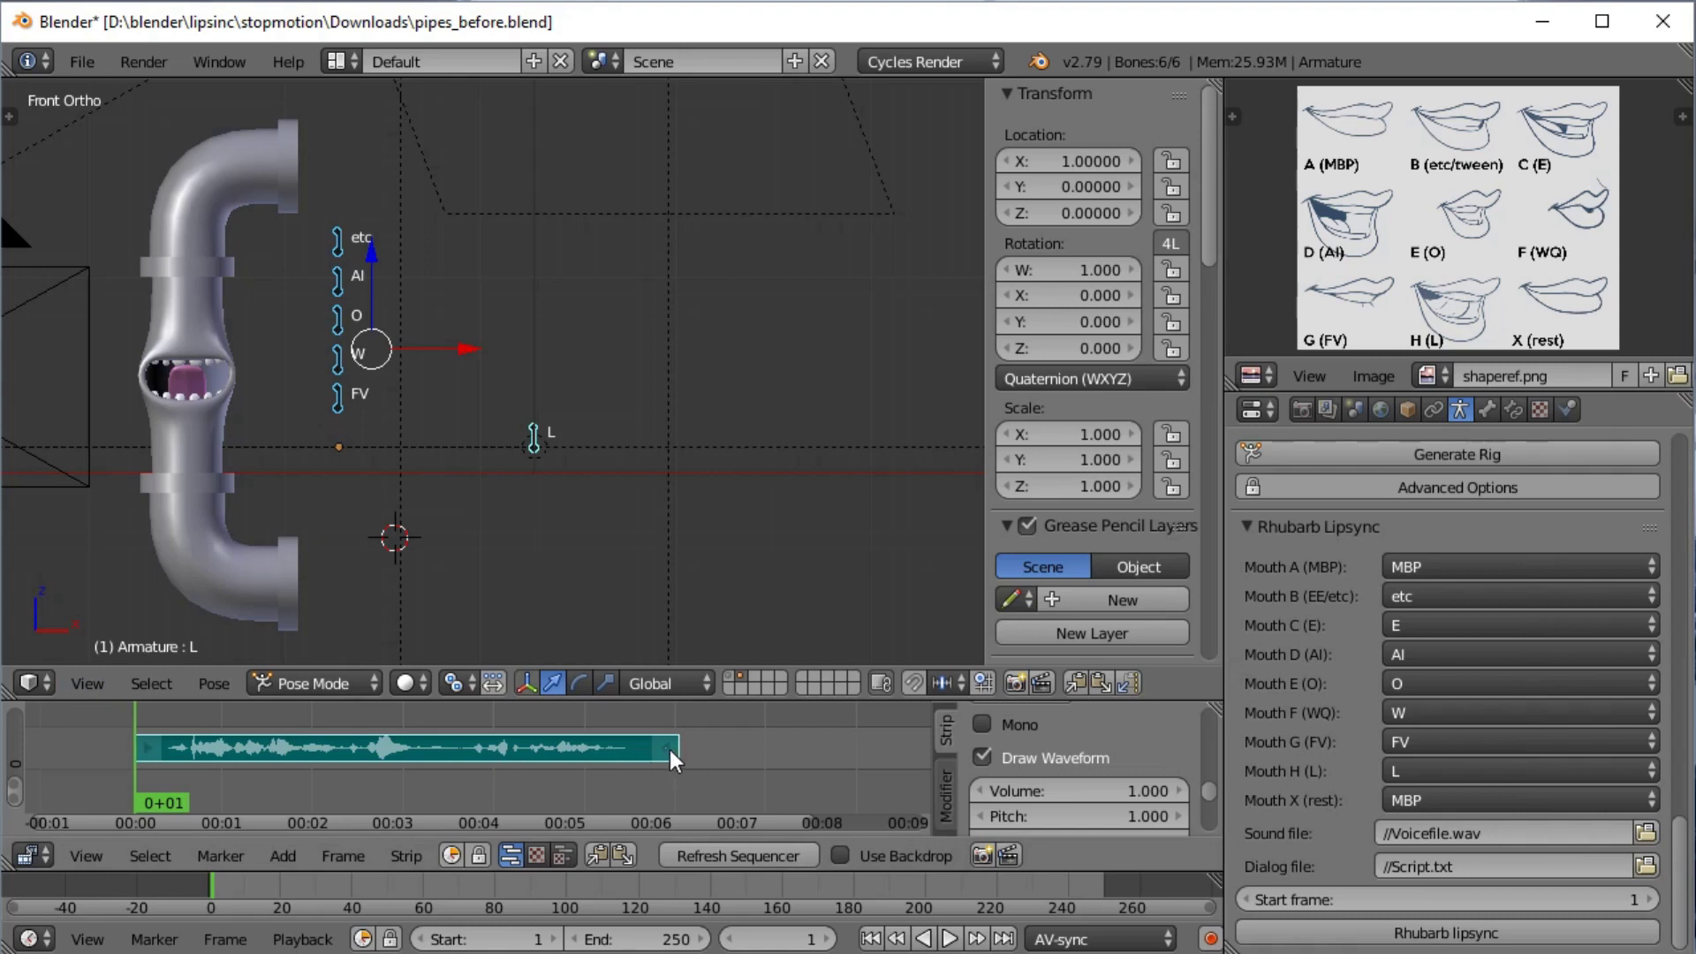
Set the scene end frame to 150 and run Rhubarb lipsync to key the mouth bones
{"action": "left_click", "coordinate": [650, 937]}
{"action": "type", "text": "150"}
{"action": "key", "text": "Return"}
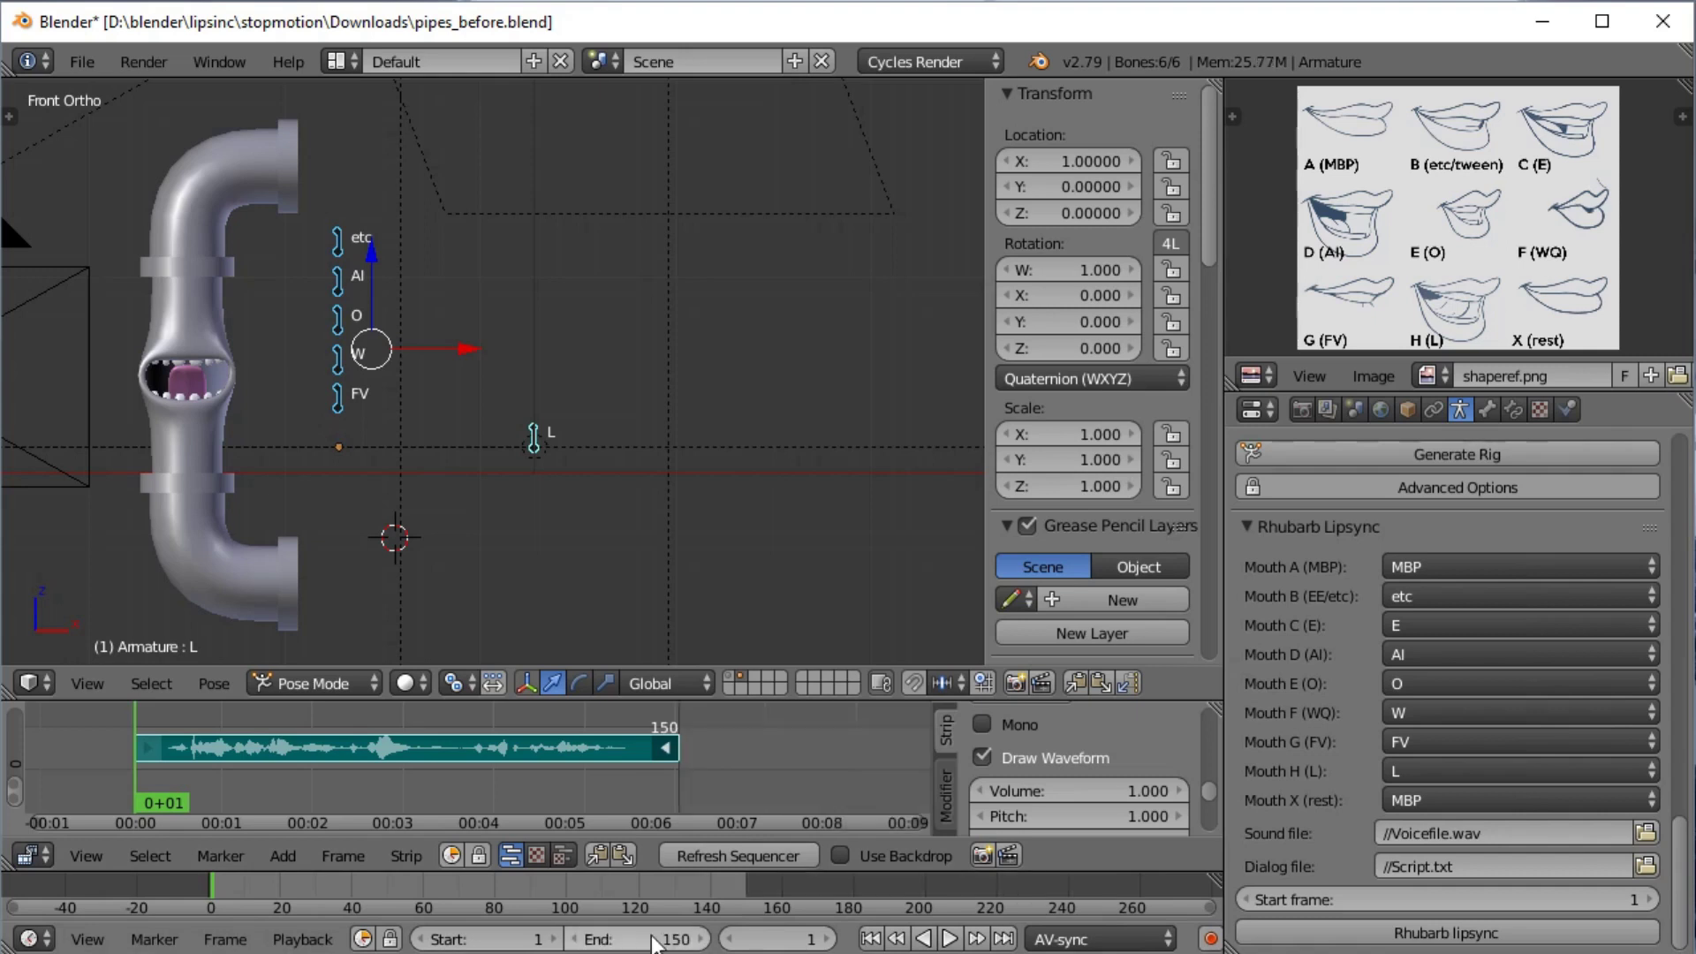
{"action": "left_click", "coordinate": [1424, 934]}
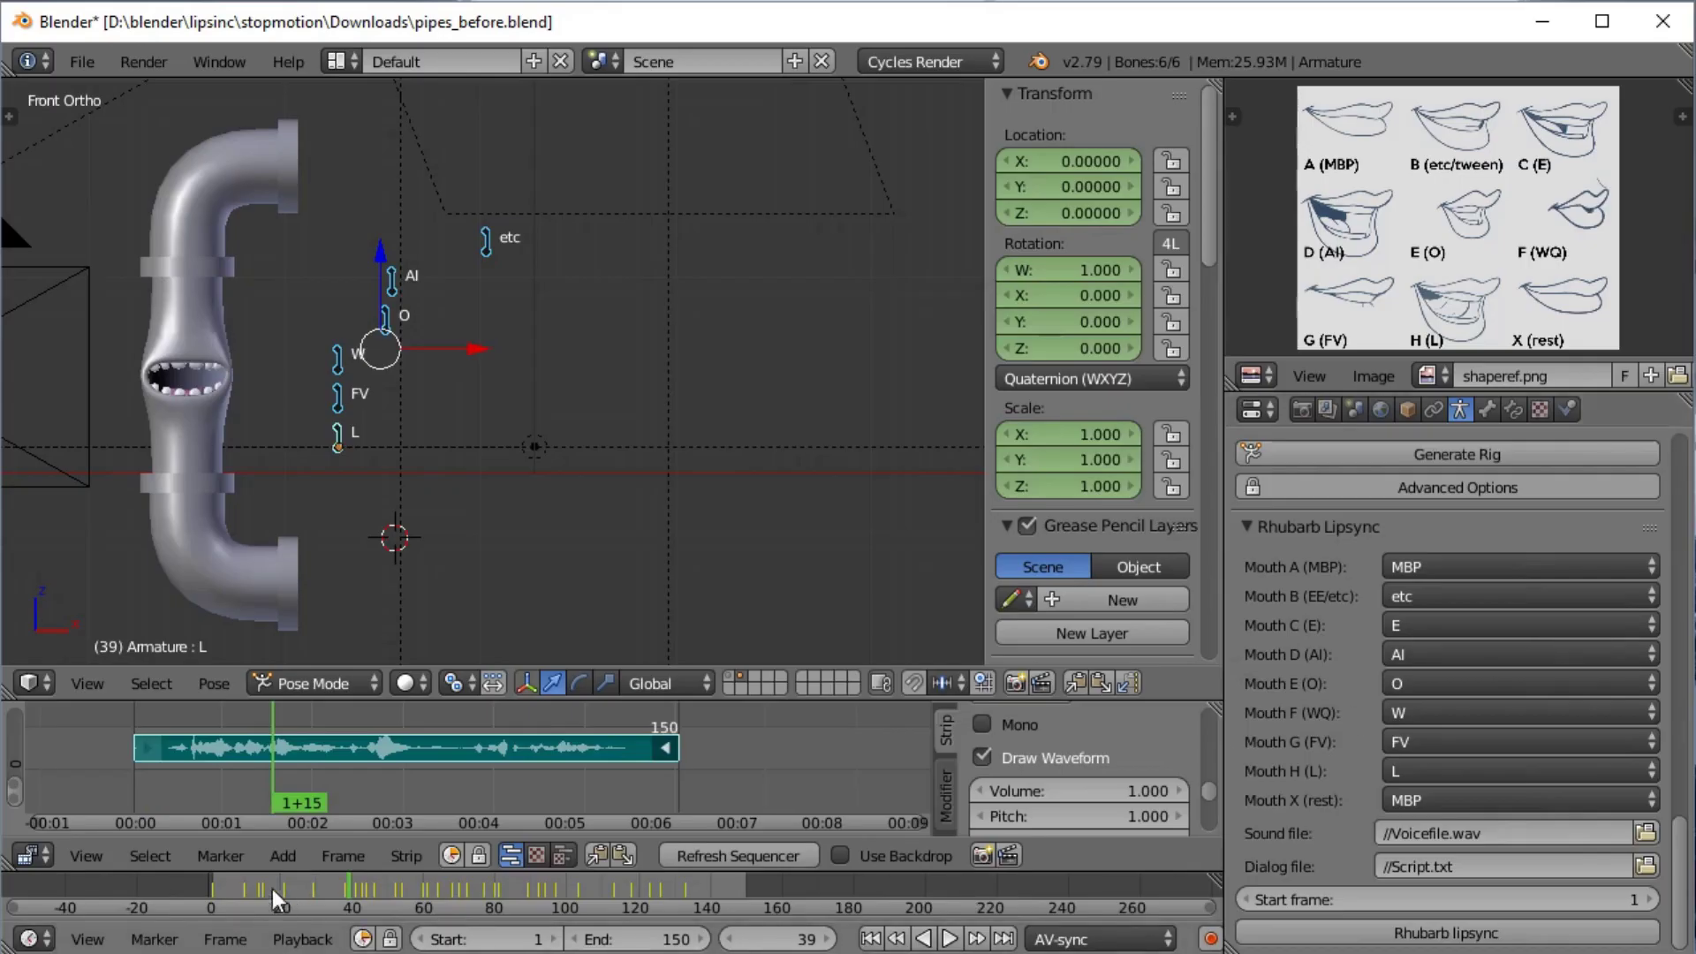
Switch the sequencer area to a Graph Editor in F-Curve mode, fitting all curves in view
{"action": "left_click", "coordinate": [25, 864]}
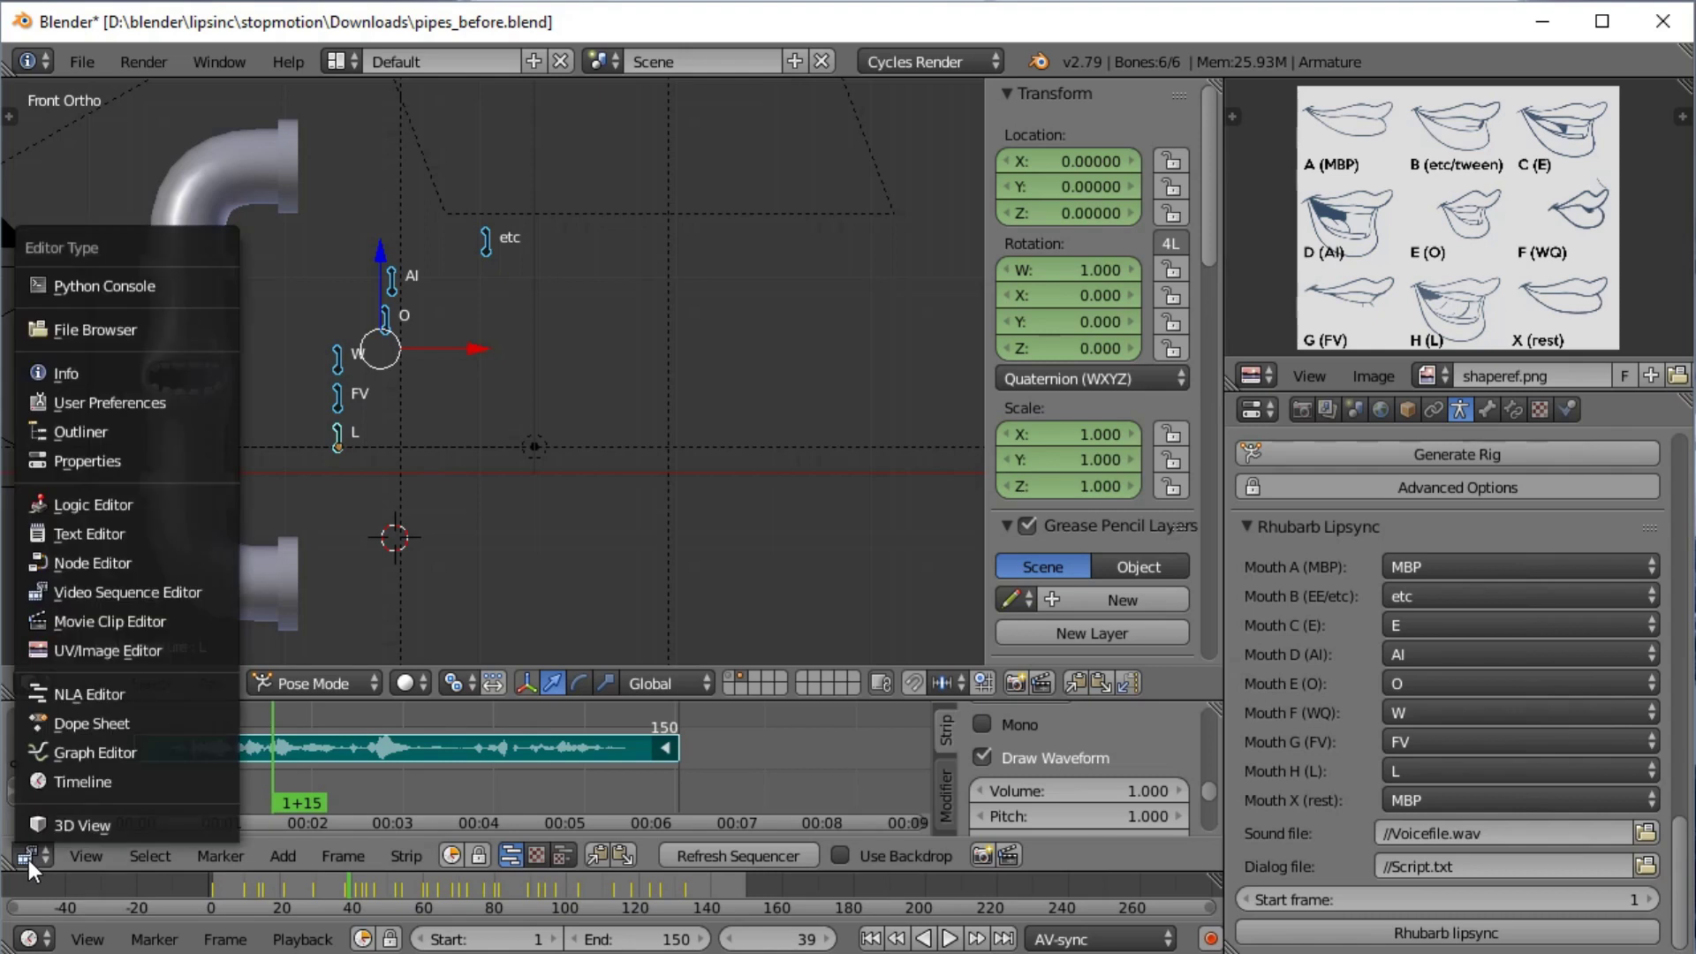
{"action": "left_click", "coordinate": [99, 751]}
{"action": "key", "text": "Home"}
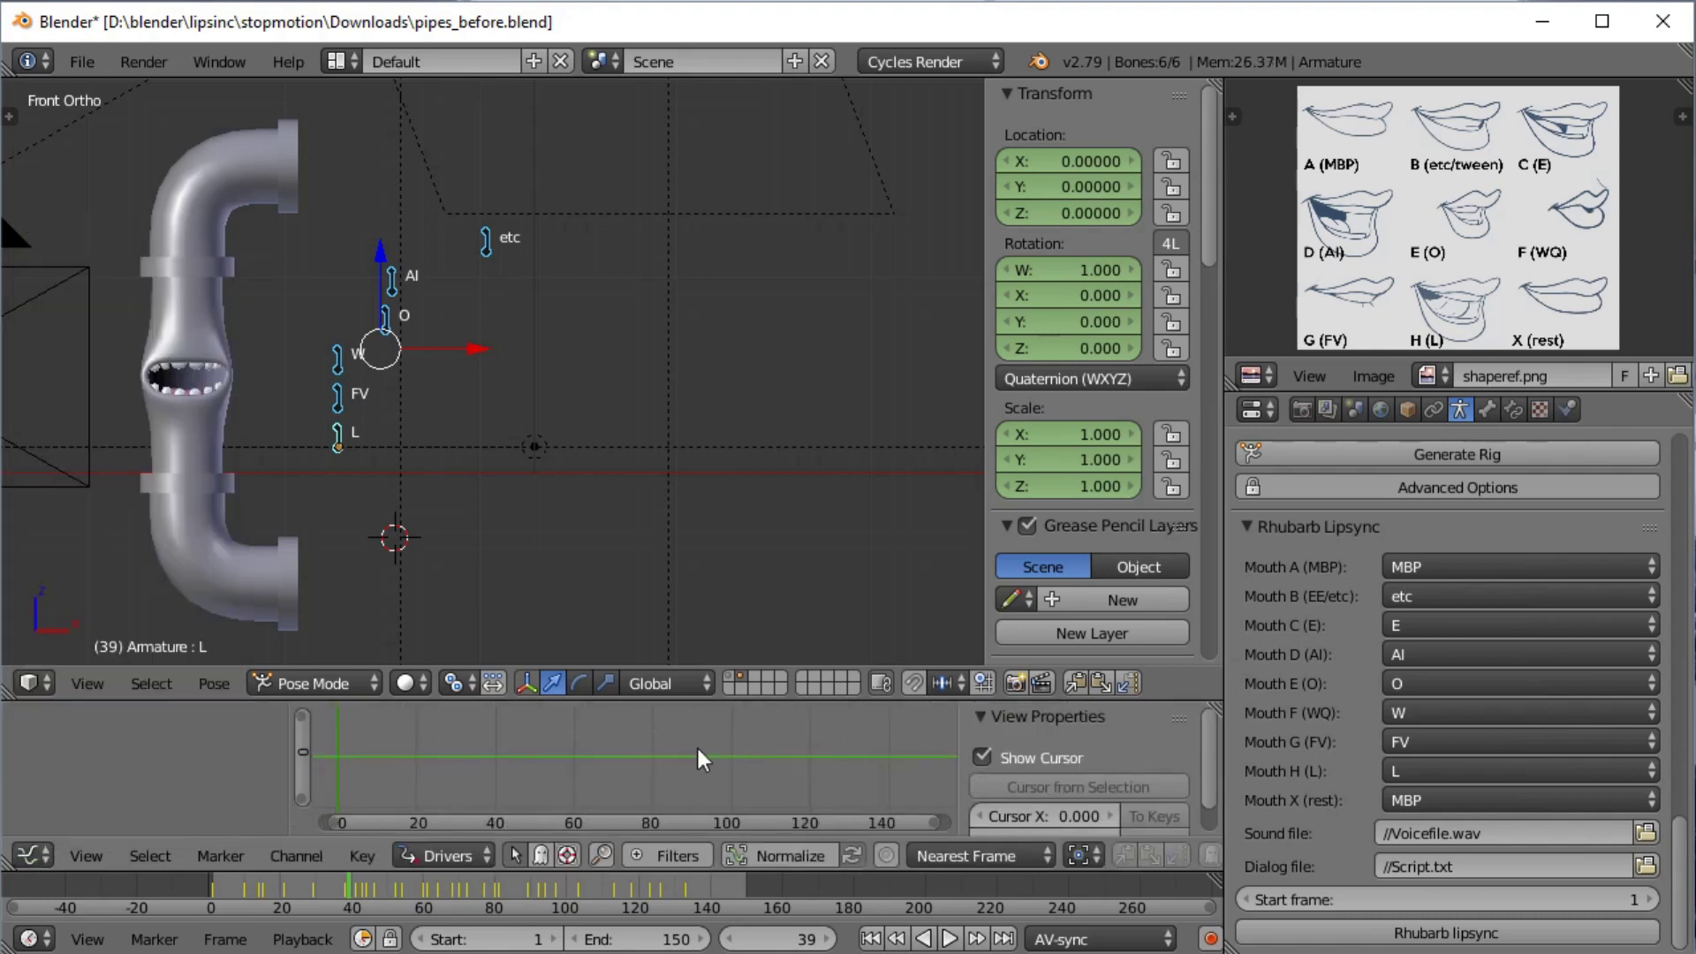
{"action": "left_click", "coordinate": [441, 848]}
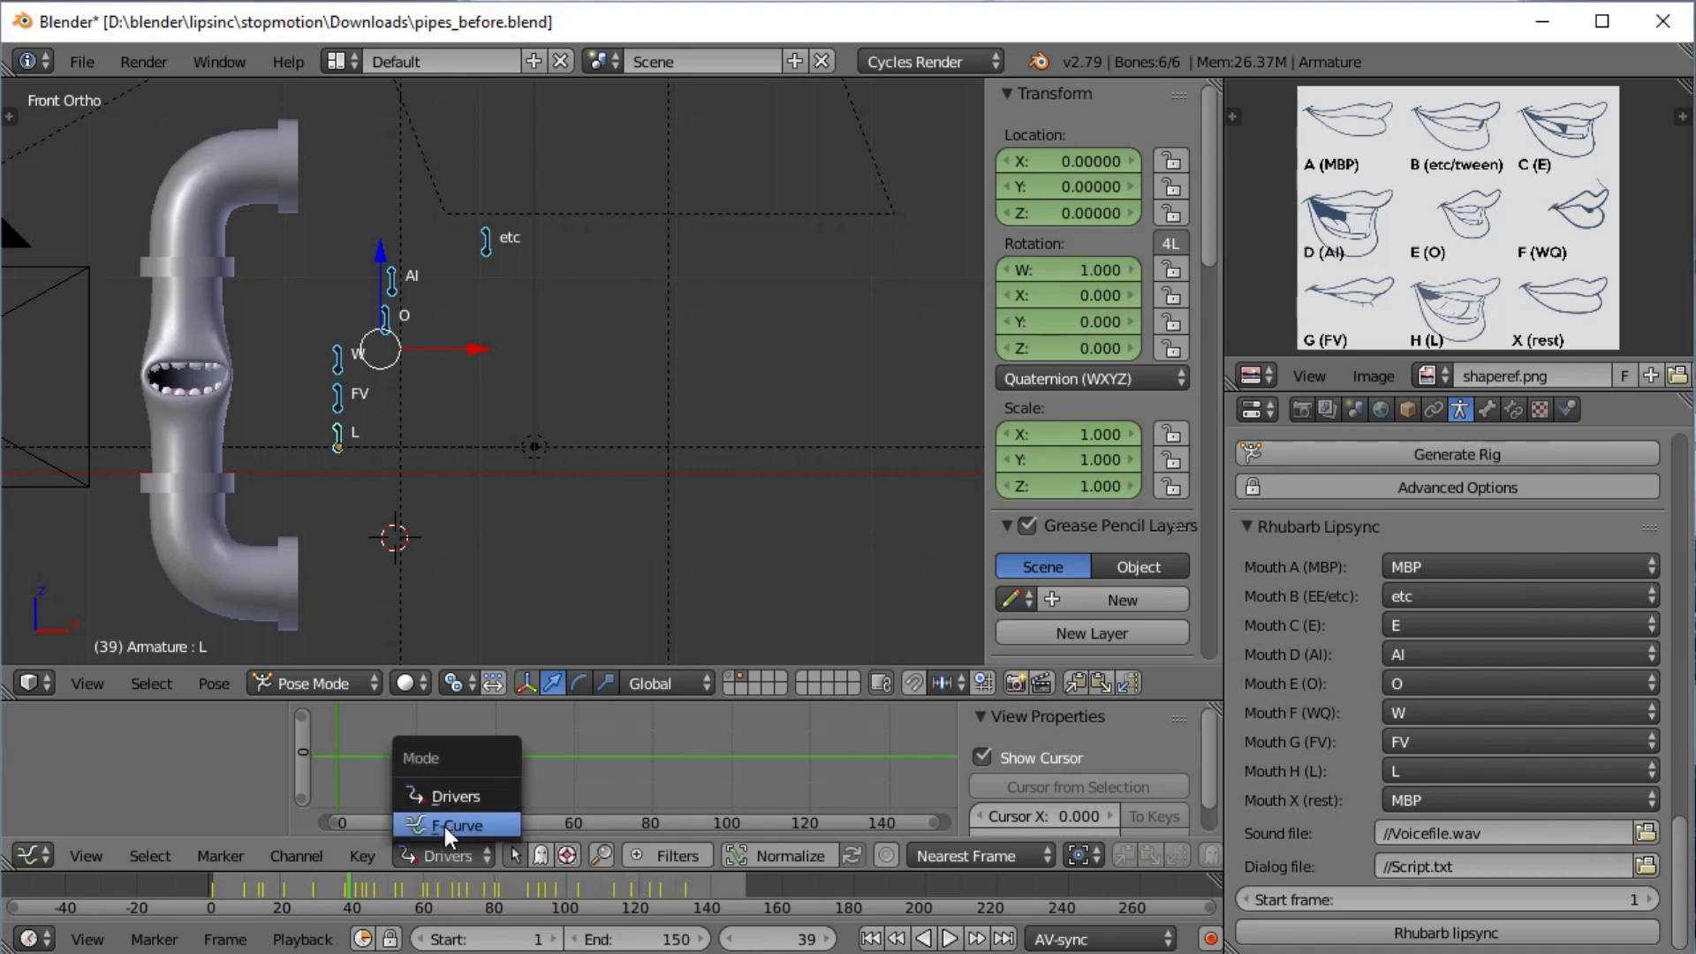
{"action": "left_click", "coordinate": [443, 825]}
{"action": "key", "text": "Home"}
Play back the lip-synced animation from near the start, then stop it
{"action": "left_click", "coordinate": [372, 737]}
{"action": "key", "text": "alt+a"}
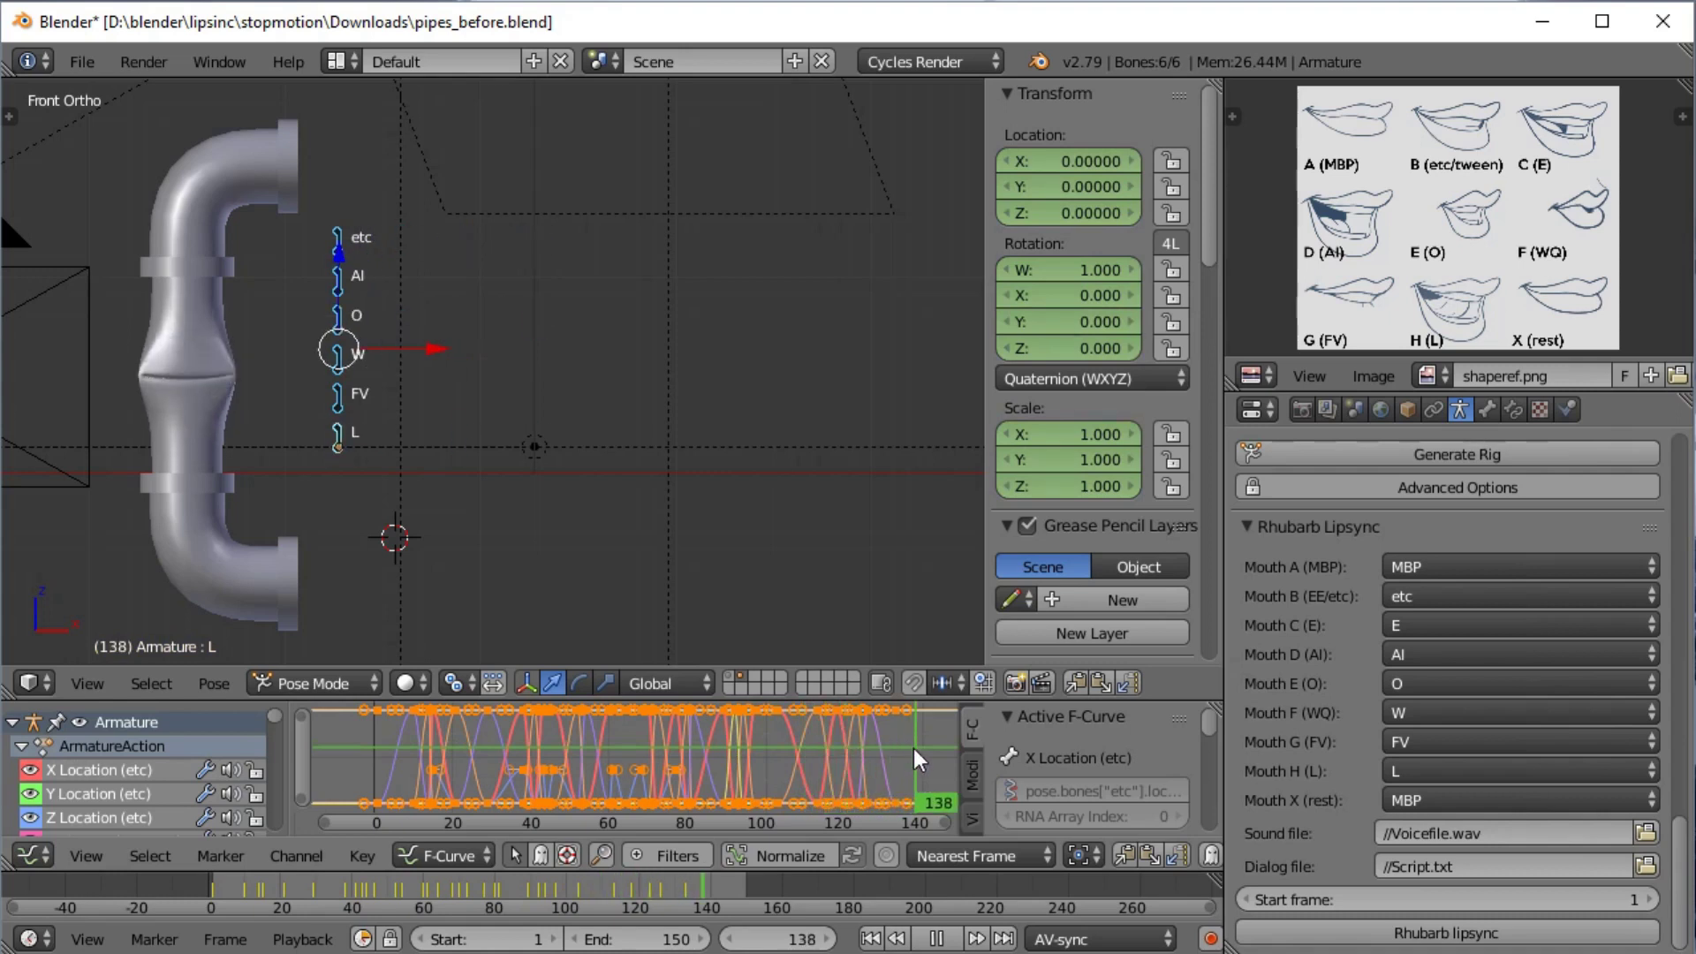
{"action": "key", "text": "alt+a"}
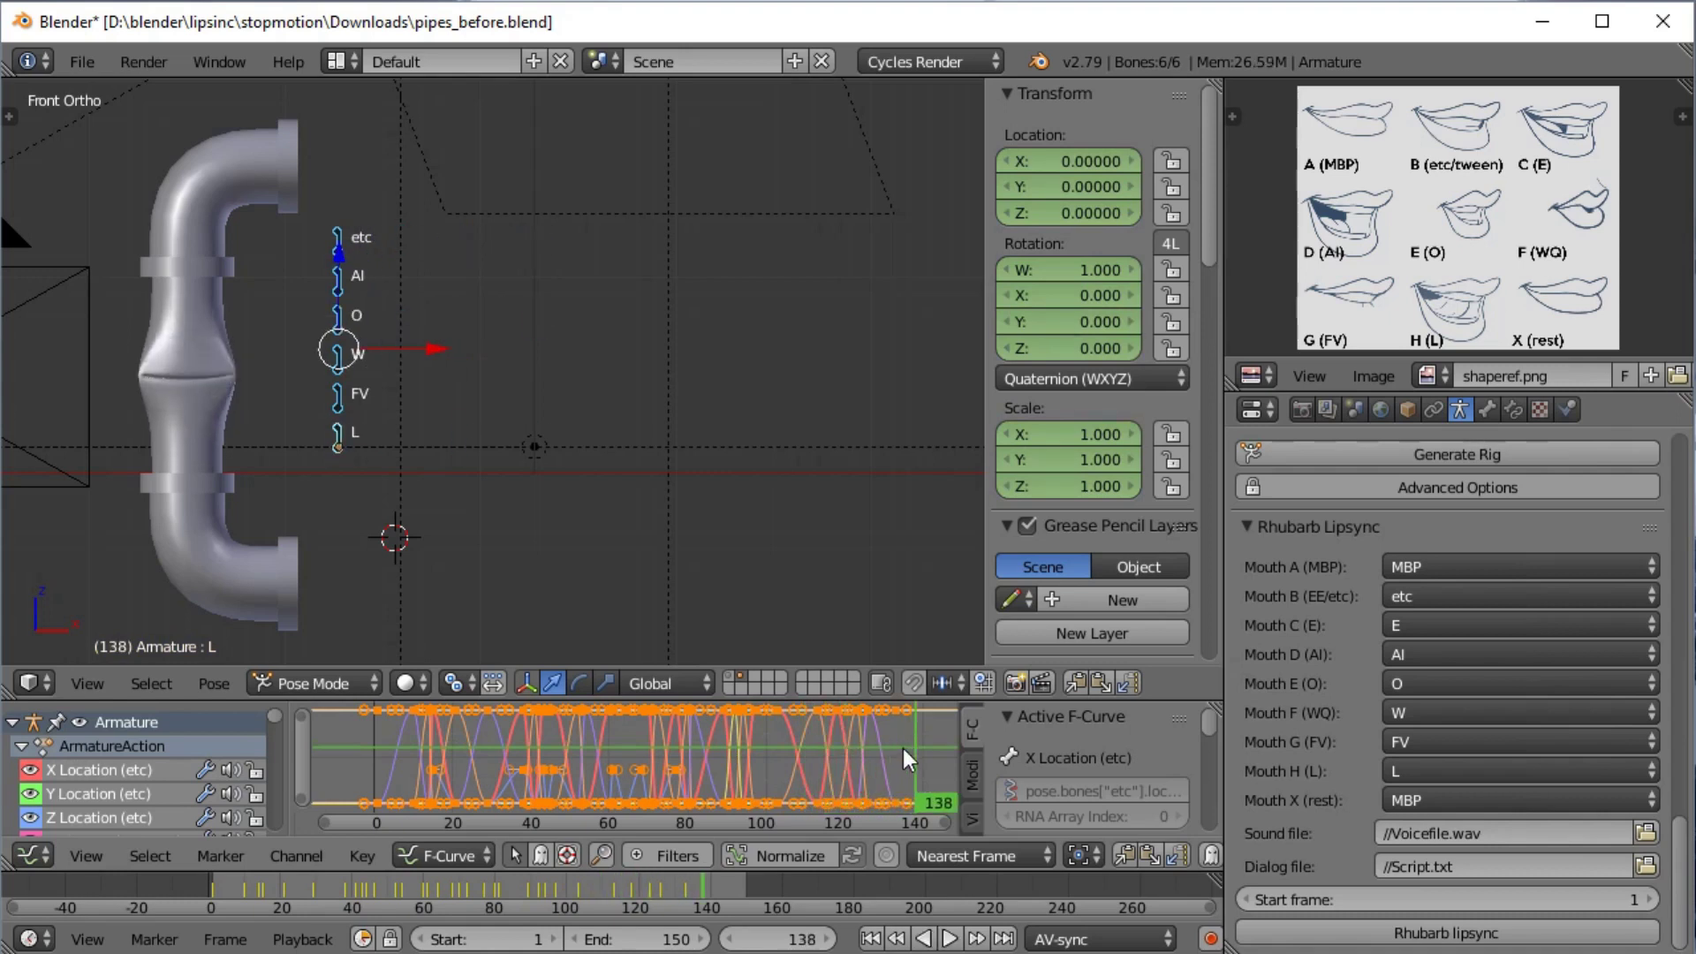